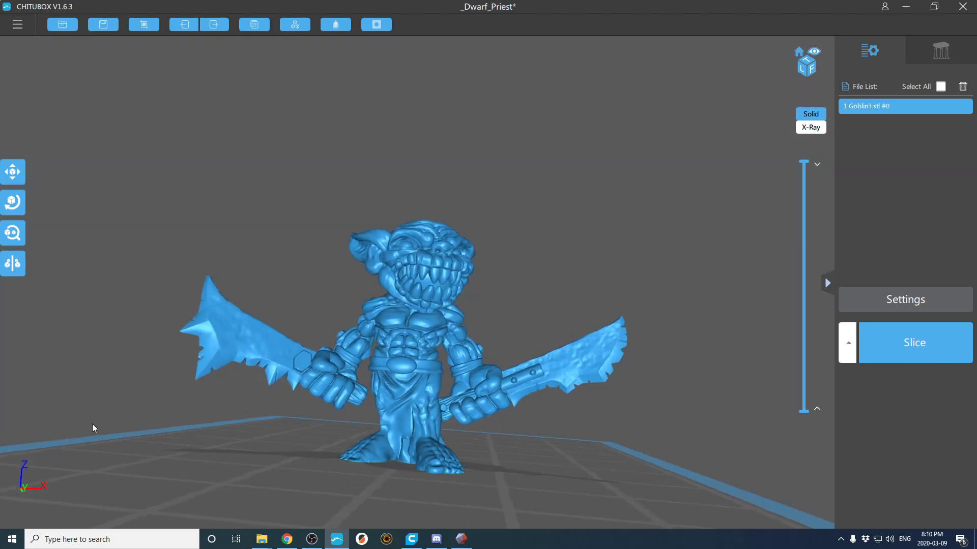
Step: Examine the goblin model on the build plate from several heights and distances
{"action": "left_click_drag", "start_coordinate": [352, 380], "coordinate": [392, 382]}
{"action": "scroll", "coordinate": [392, 386], "scroll_direction": "down", "scroll_amount": 4}
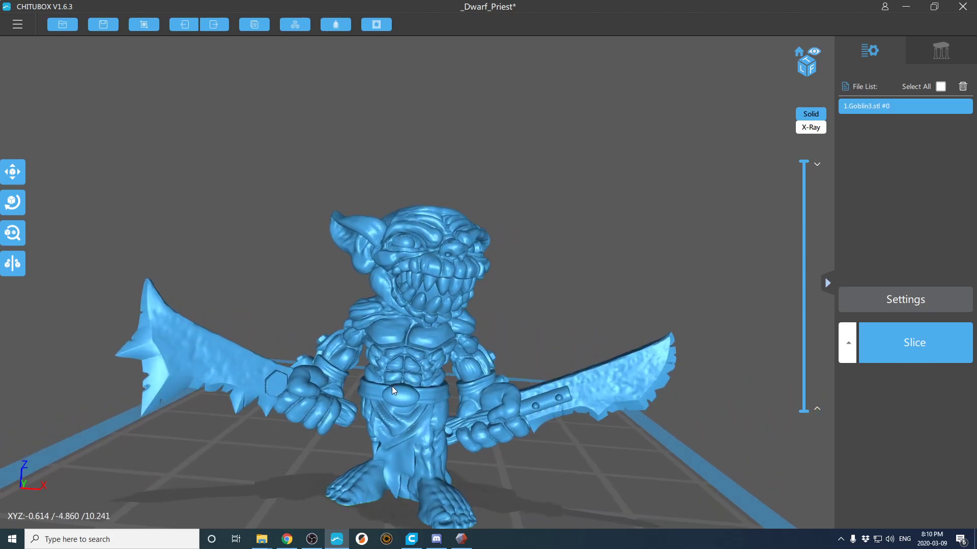
{"action": "right_click_drag", "start_coordinate": [383, 394], "coordinate": [380, 404]}
{"action": "scroll", "coordinate": [406, 442], "scroll_direction": "up", "scroll_amount": 3}
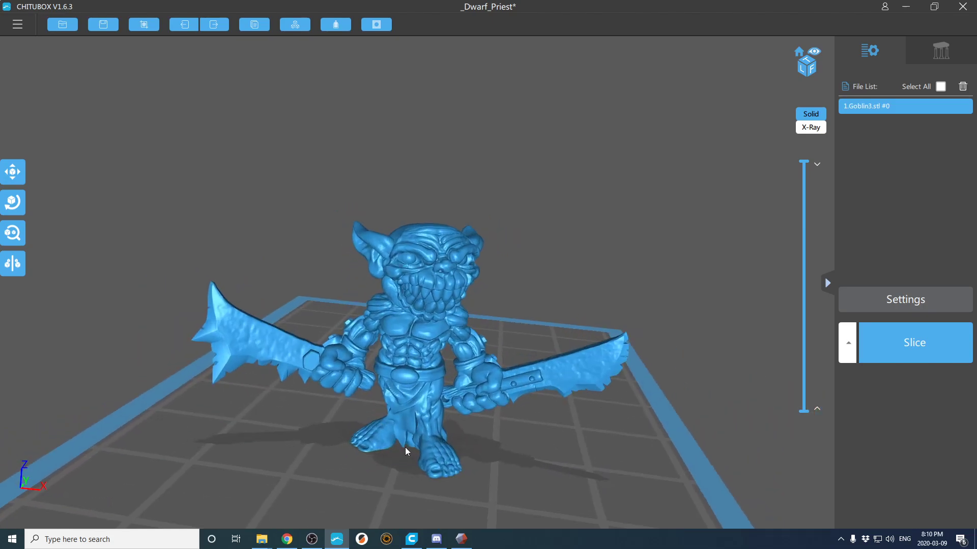
{"action": "scroll", "coordinate": [396, 470], "scroll_direction": "up", "scroll_amount": 2}
{"action": "right_click_drag", "start_coordinate": [398, 472], "coordinate": [405, 466]}
{"action": "right_click_drag", "start_coordinate": [408, 384], "coordinate": [411, 360]}
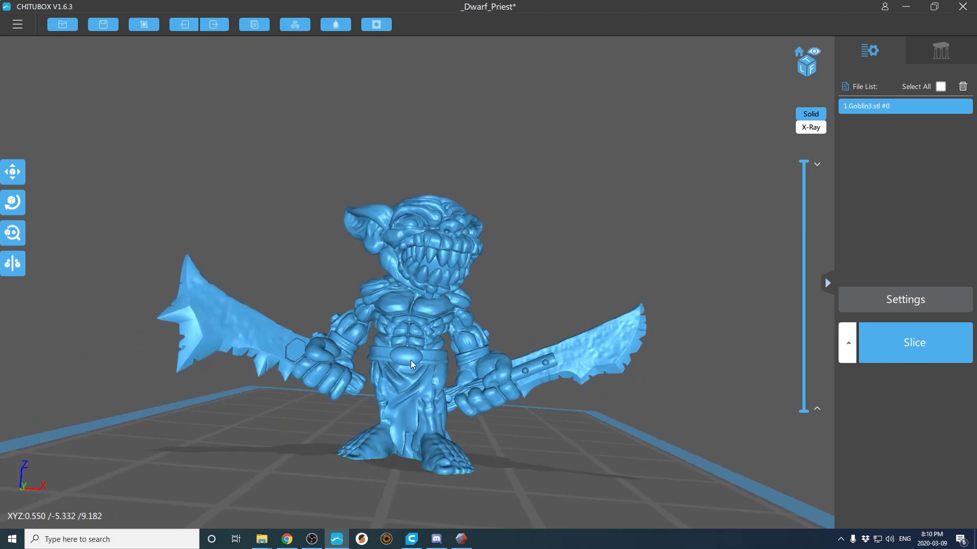
Step: Rotate the goblin about the X axis so it leans backward on the build plate
{"action": "key", "text": "r"}
{"action": "left_click_drag", "start_coordinate": [410, 334], "coordinate": [405, 334]}
{"action": "right_click_drag", "start_coordinate": [447, 364], "coordinate": [453, 389]}
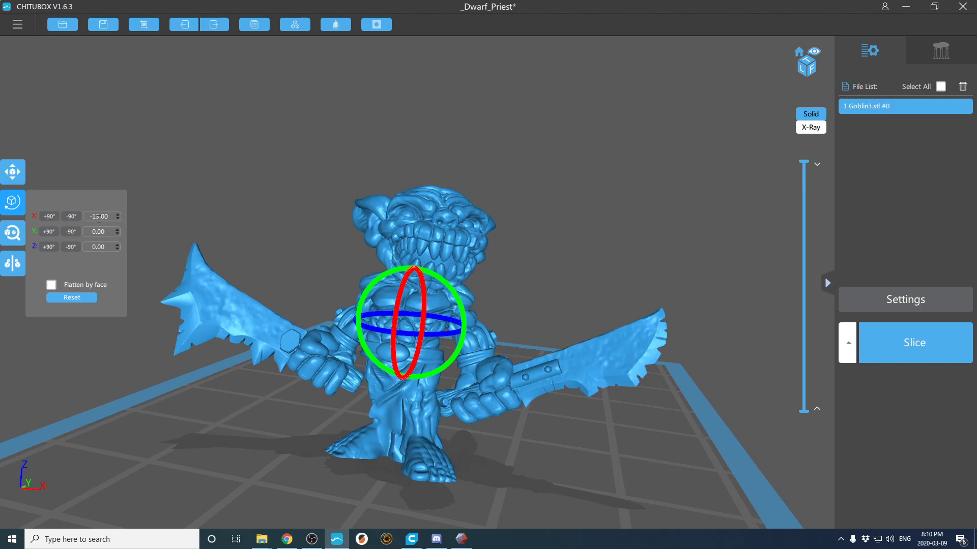
{"action": "left_click", "coordinate": [610, 301]}
{"action": "right_click_drag", "start_coordinate": [610, 301], "coordinate": [398, 316]}
{"action": "scroll", "coordinate": [430, 246], "scroll_direction": "up", "scroll_amount": 3}
{"action": "scroll", "coordinate": [430, 246], "scroll_direction": "up", "scroll_amount": 1}
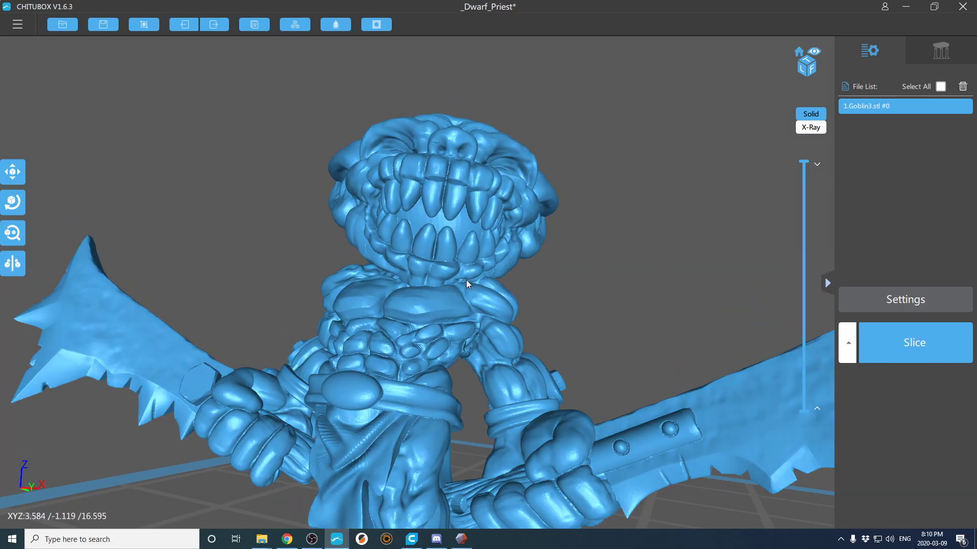
{"action": "scroll", "coordinate": [467, 304], "scroll_direction": "down", "scroll_amount": 3}
{"action": "right_click_drag", "start_coordinate": [467, 305], "coordinate": [477, 297]}
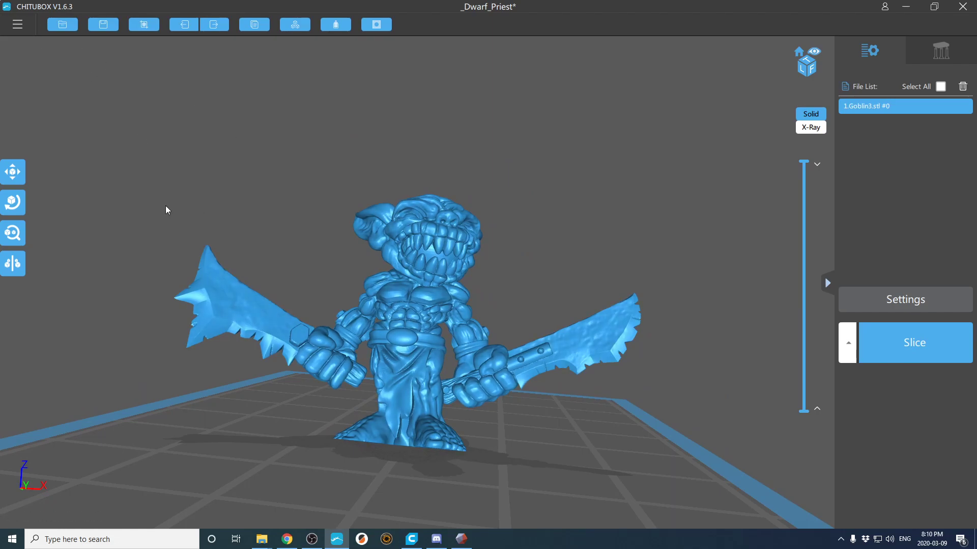
Step: Choose the Heavy support preset and review its top, middle and bottom settings
{"action": "left_click", "coordinate": [942, 53]}
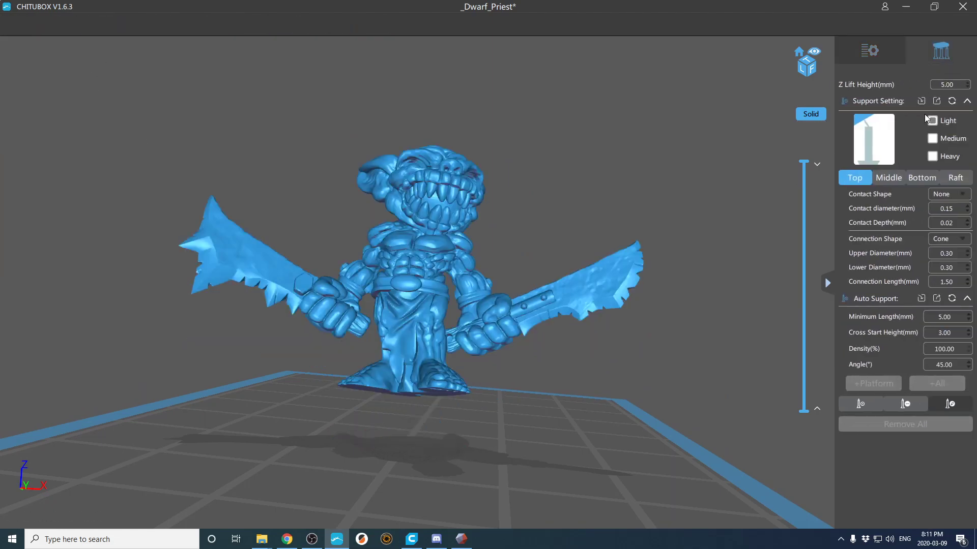
{"action": "left_click", "coordinate": [931, 157]}
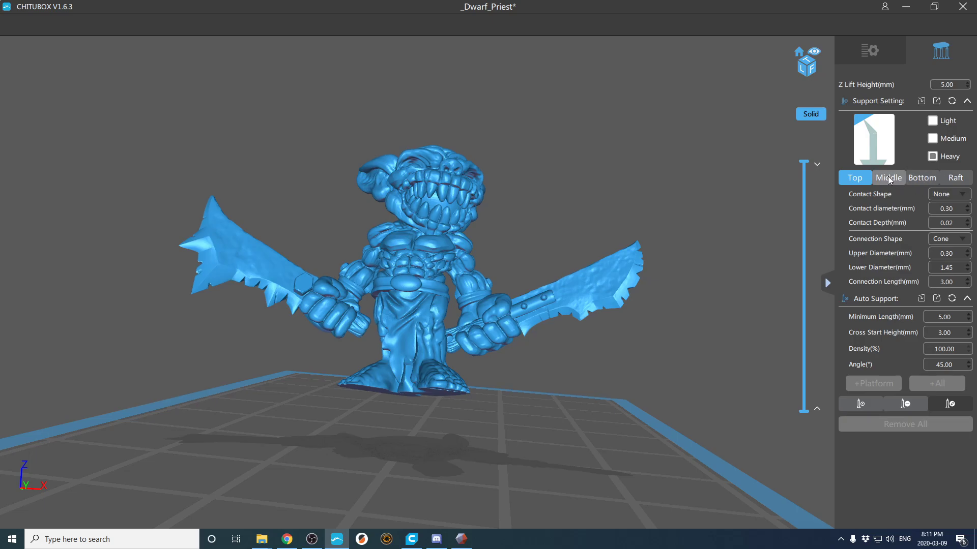
{"action": "left_click", "coordinate": [884, 181]}
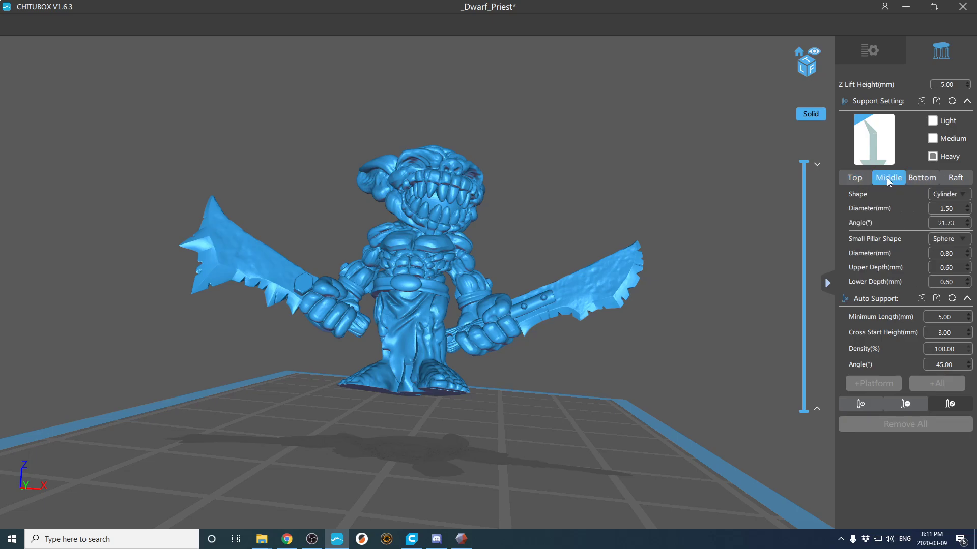
{"action": "left_click", "coordinate": [920, 176]}
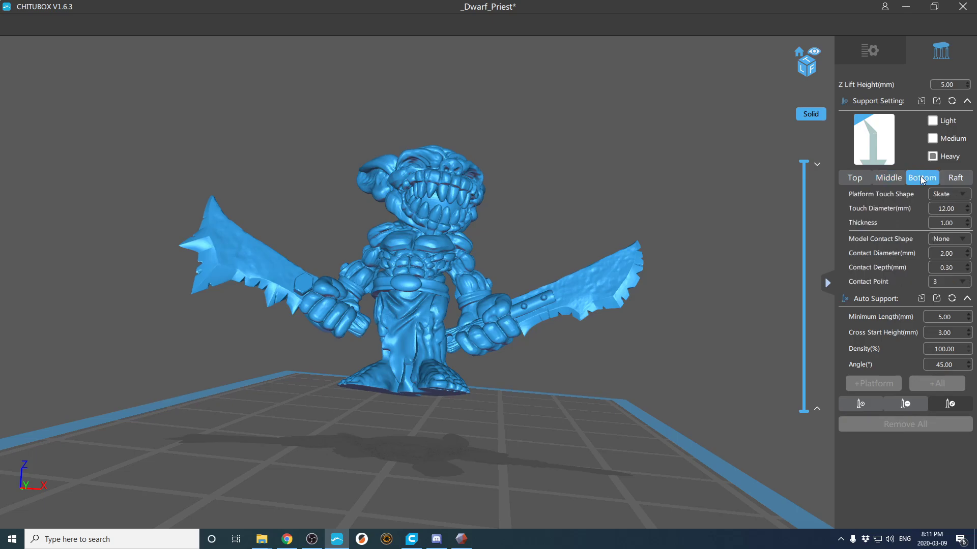
{"action": "left_click", "coordinate": [856, 179]}
{"action": "left_click", "coordinate": [882, 179]}
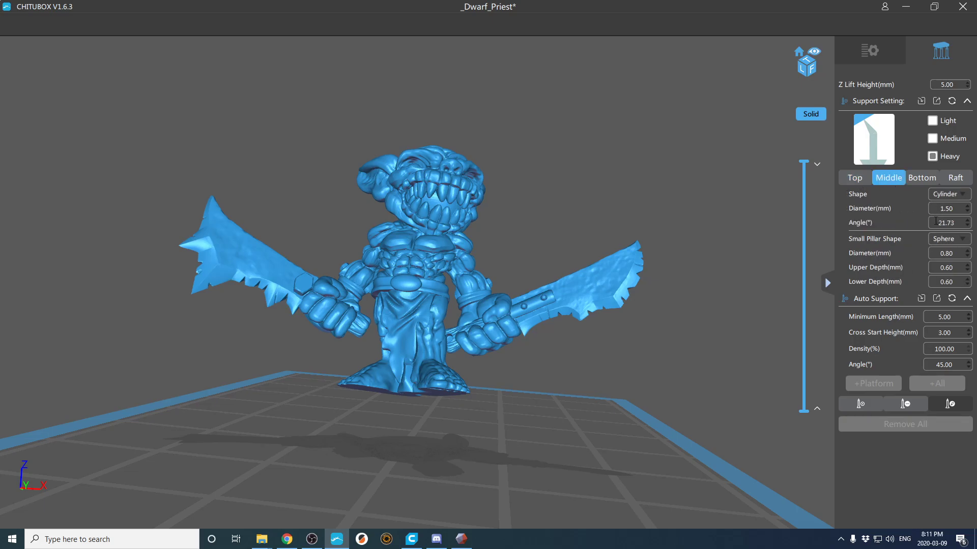
Step: Add heavy supports under the goblin's heels and along the sole of its right foot
{"action": "left_click_drag", "start_coordinate": [765, 264], "coordinate": [697, 244]}
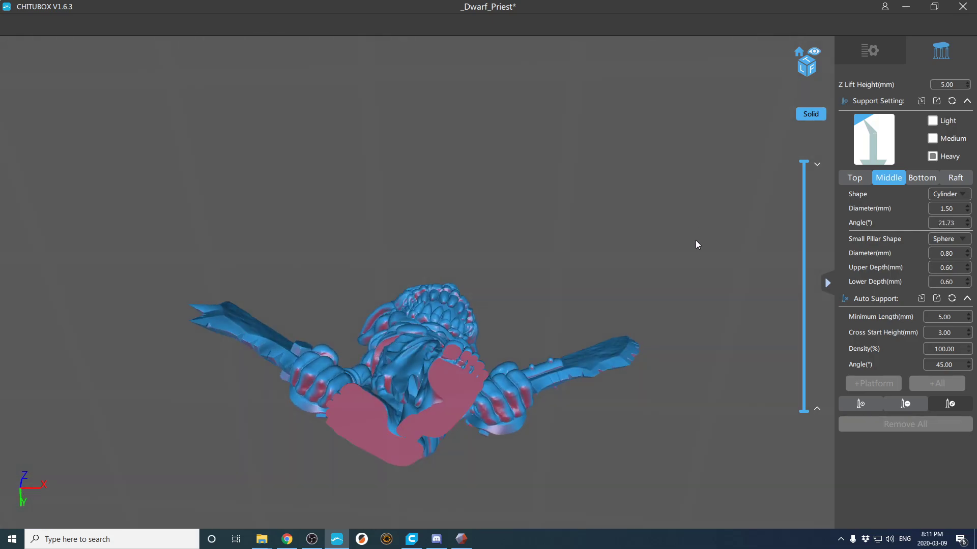
{"action": "right_click_drag", "start_coordinate": [696, 244], "coordinate": [701, 229]}
{"action": "left_click_drag", "start_coordinate": [625, 364], "coordinate": [558, 438]}
{"action": "scroll", "coordinate": [558, 438], "scroll_direction": "up", "scroll_amount": 3}
{"action": "left_click", "coordinate": [458, 469]}
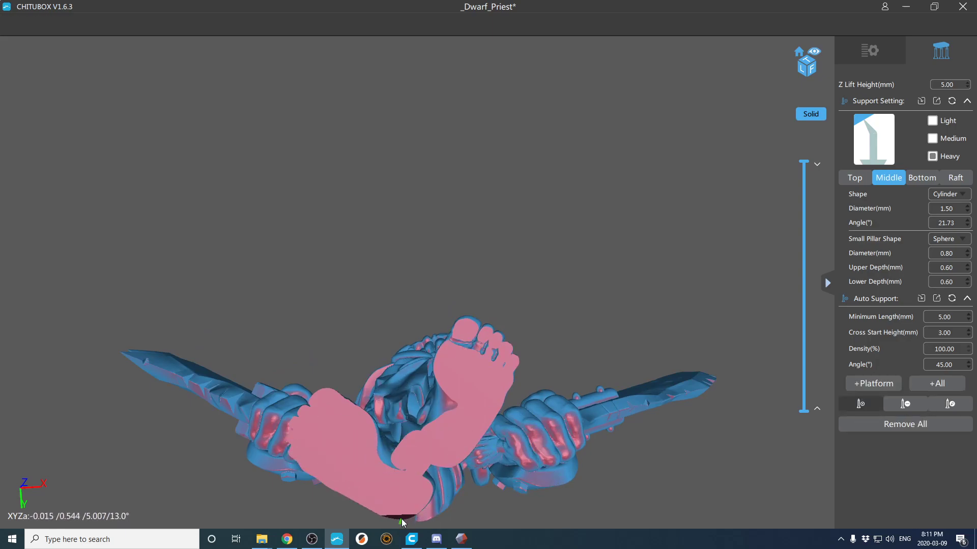
{"action": "left_click", "coordinate": [451, 465]}
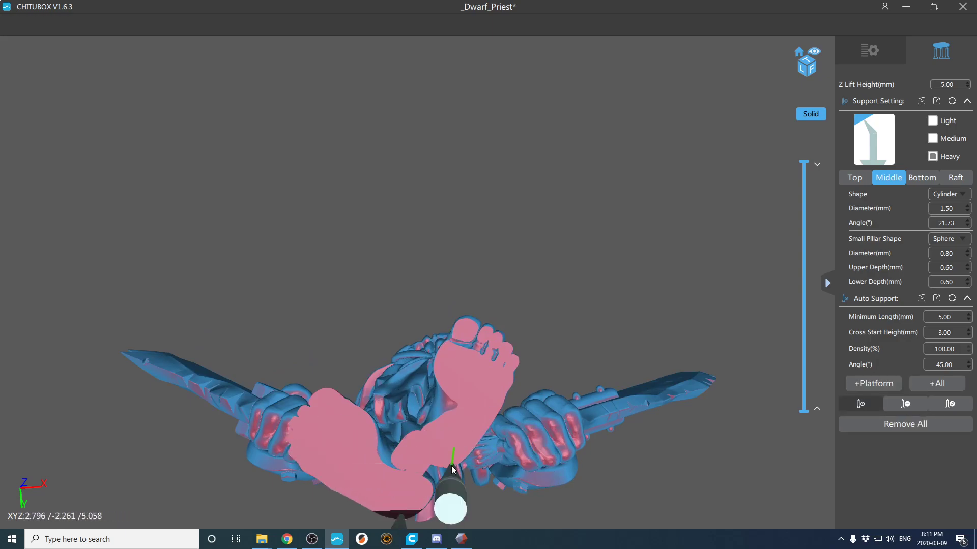
{"action": "left_click", "coordinate": [322, 435]}
Step: Add heavy supports along the sole of the goblin's left foot, from the heel to the big toe
{"action": "left_click", "coordinate": [440, 442]}
{"action": "left_click", "coordinate": [476, 404]}
{"action": "left_click", "coordinate": [459, 375]}
{"action": "left_click", "coordinate": [463, 337]}
Step: Add heavy supports under the front of the loincloth and move one support's tip to the cloth's side fold
{"action": "right_click_drag", "start_coordinate": [469, 345], "coordinate": [433, 349]}
{"action": "left_click", "coordinate": [429, 389]}
{"action": "left_click_drag", "start_coordinate": [405, 421], "coordinate": [435, 351]}
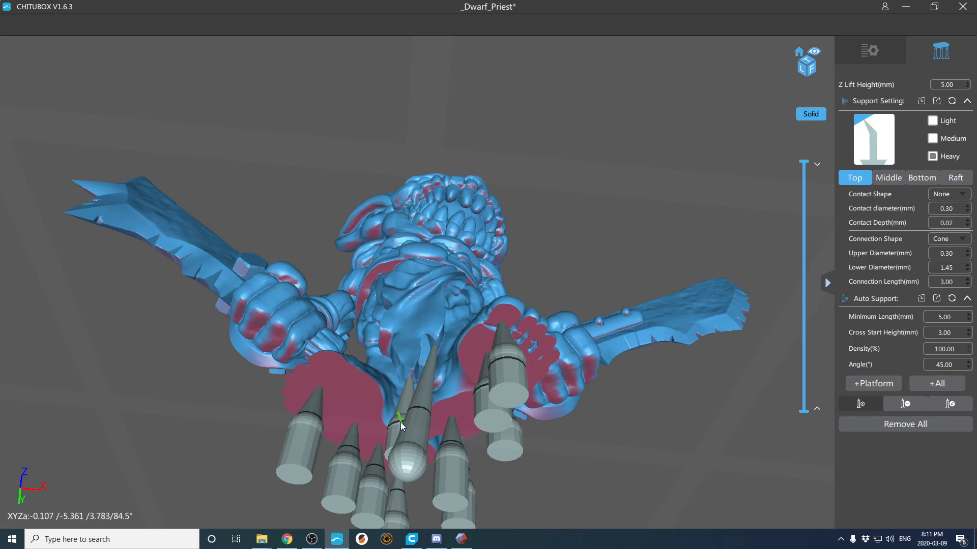
{"action": "left_click", "coordinate": [396, 426]}
{"action": "left_click_drag", "start_coordinate": [394, 428], "coordinate": [383, 340], "text": "shift"}
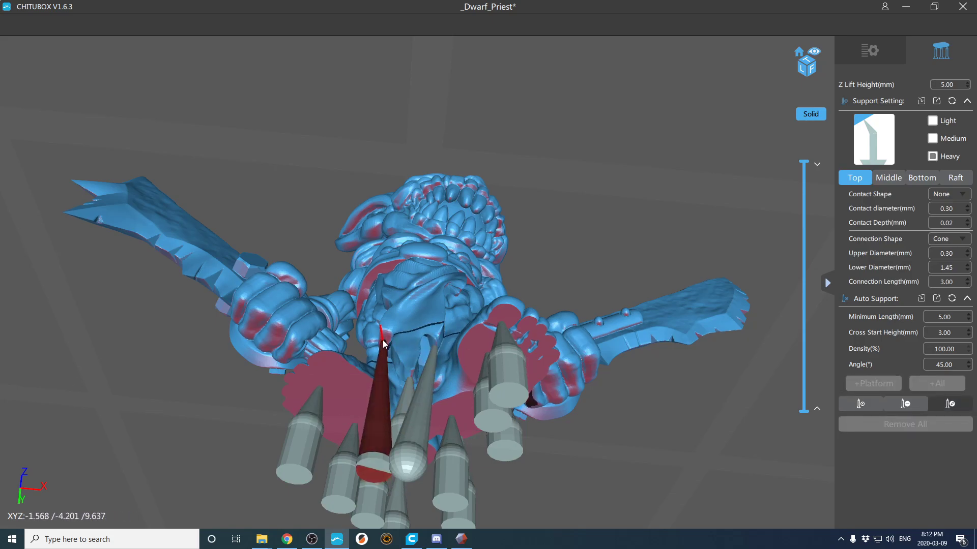
{"action": "right_click_drag", "start_coordinate": [383, 338], "coordinate": [417, 397]}
{"action": "scroll", "coordinate": [436, 391], "scroll_direction": "up", "scroll_amount": 2}
{"action": "scroll", "coordinate": [426, 431], "scroll_direction": "down", "scroll_amount": 3}
{"action": "left_click", "coordinate": [432, 383]}
Step: Add heavy supports under the hanging end of the loincloth at the goblin's back
{"action": "right_click_drag", "start_coordinate": [438, 384], "coordinate": [454, 318]}
{"action": "scroll", "coordinate": [442, 427], "scroll_direction": "down", "scroll_amount": 6}
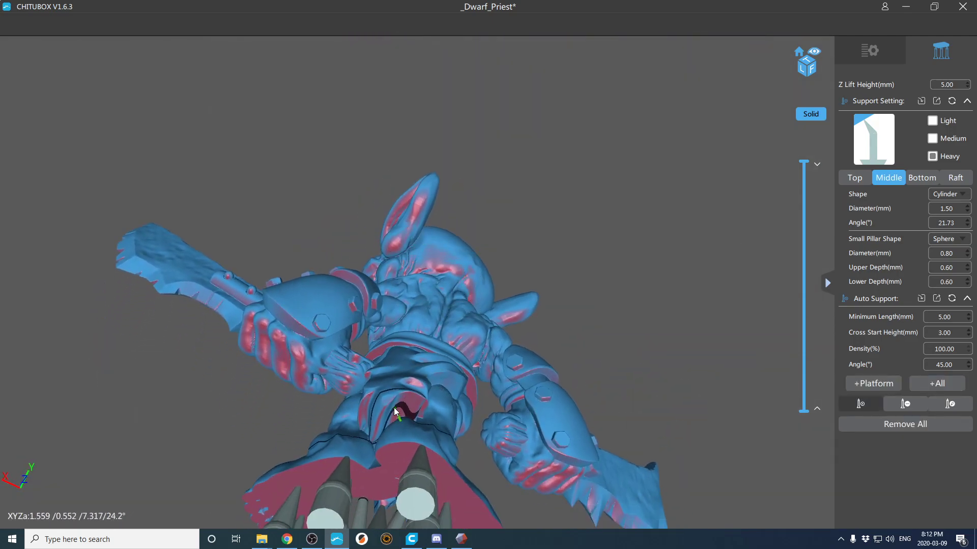
{"action": "left_click", "coordinate": [385, 409]}
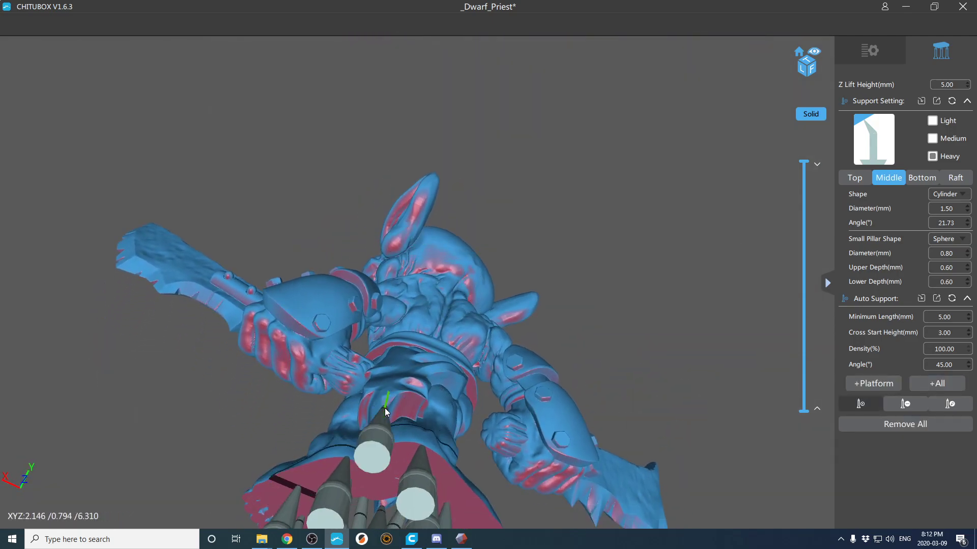
{"action": "left_click", "coordinate": [414, 401]}
Step: Add heavy supports under the fingers of the goblin's right hand, which holds the spiked blade
{"action": "right_click_drag", "start_coordinate": [414, 401], "coordinate": [475, 343]}
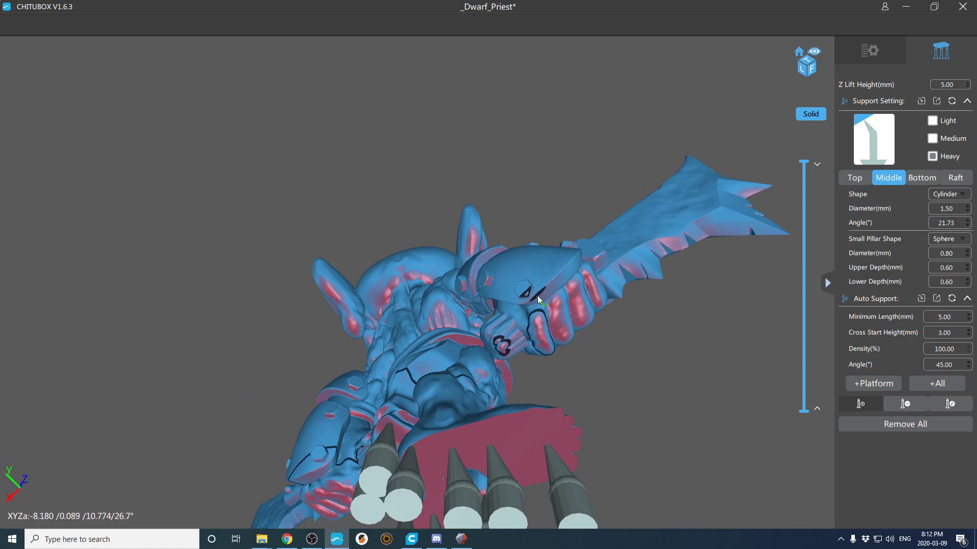
{"action": "left_click", "coordinate": [543, 342]}
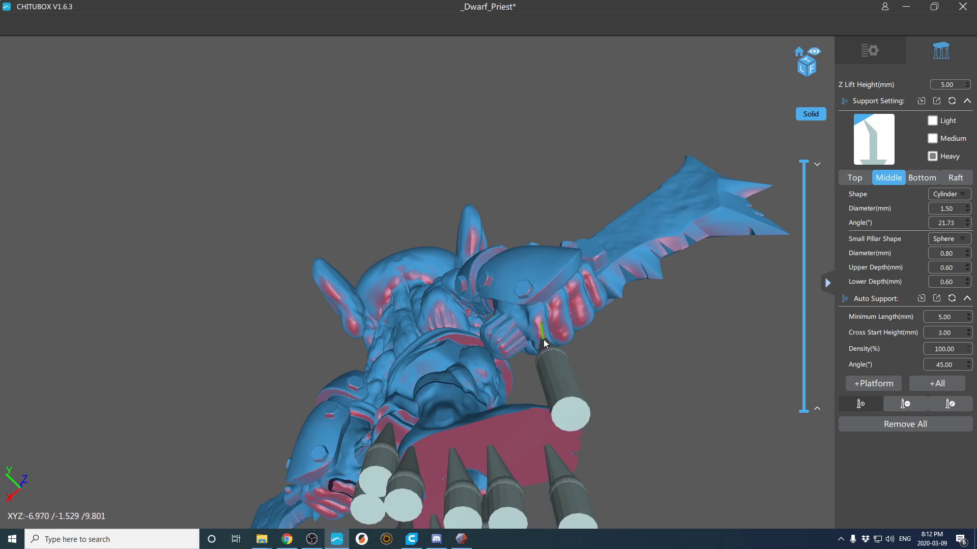
{"action": "left_click", "coordinate": [569, 318]}
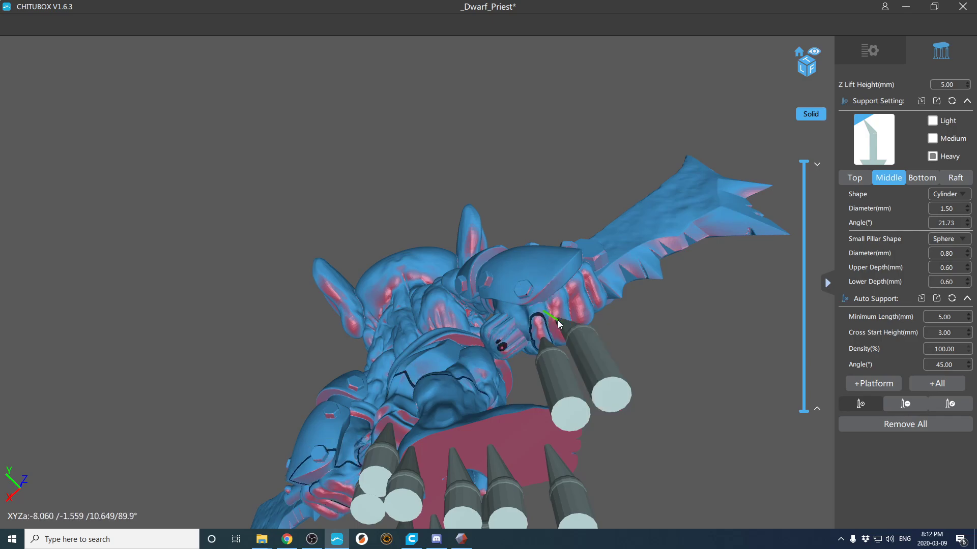
{"action": "left_click", "coordinate": [581, 318]}
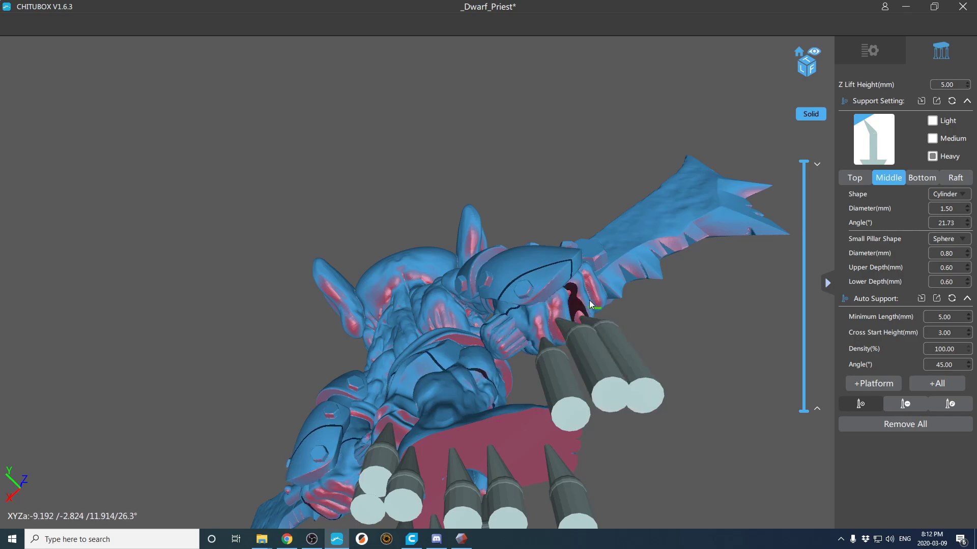
{"action": "left_click", "coordinate": [599, 304]}
Step: Add heavy supports under the fingers of the goblin's left hand
{"action": "right_click_drag", "start_coordinate": [596, 307], "coordinate": [565, 293]}
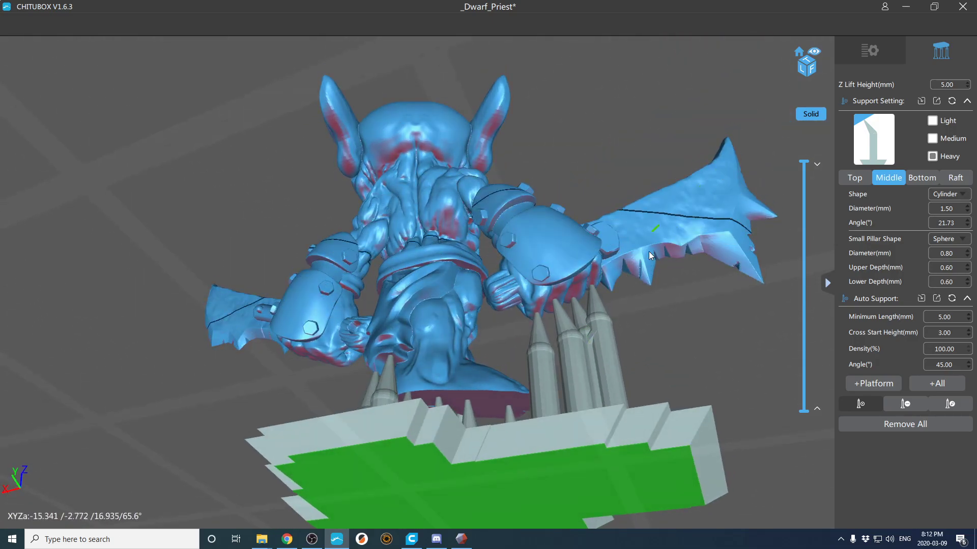
{"action": "right_click_drag", "start_coordinate": [586, 316], "coordinate": [703, 223]}
{"action": "right_click_drag", "start_coordinate": [428, 347], "coordinate": [480, 356]}
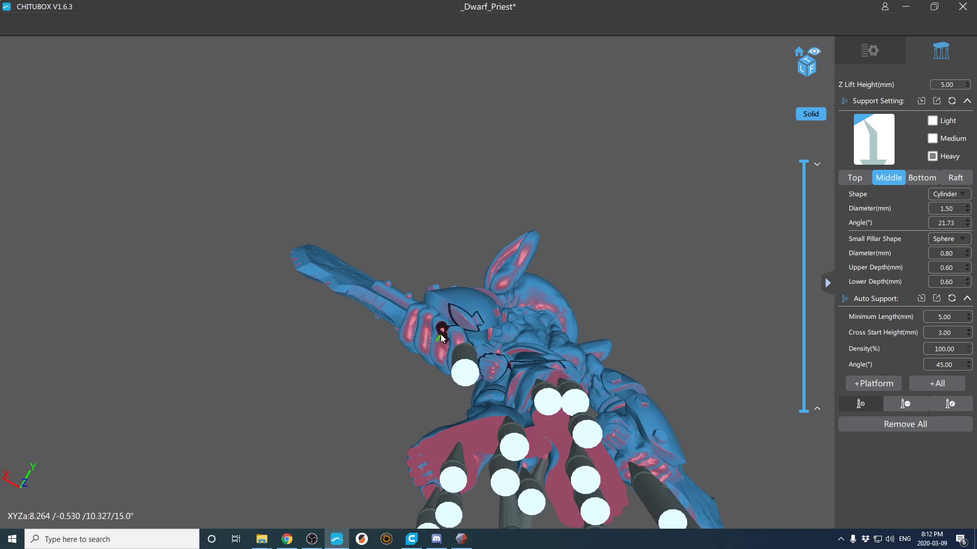
{"action": "right_click_drag", "start_coordinate": [440, 328], "coordinate": [460, 319]}
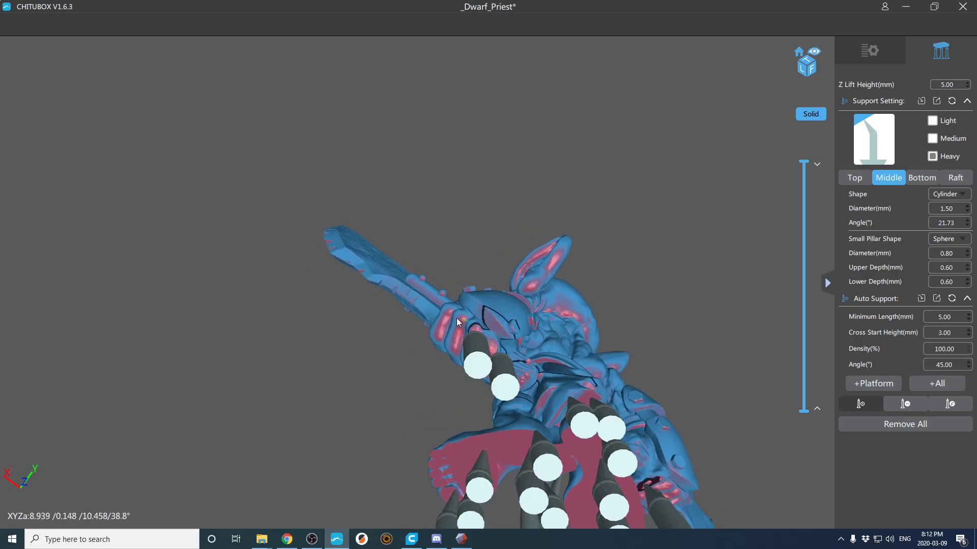
{"action": "left_click", "coordinate": [456, 345]}
{"action": "left_click", "coordinate": [441, 338]}
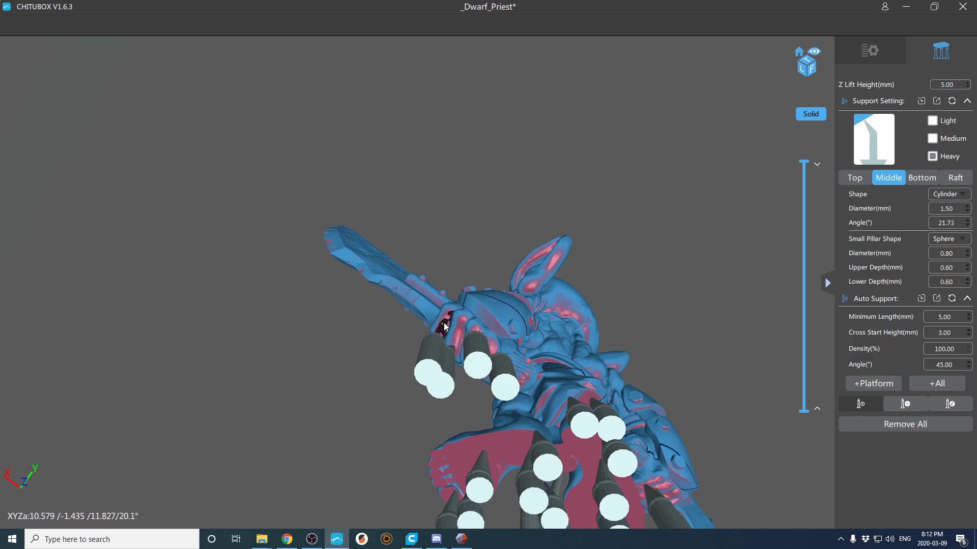
{"action": "left_click", "coordinate": [461, 320]}
Step: Switch to the Medium support preset and add a support under the lower edge of each forearm guard
{"action": "right_click_drag", "start_coordinate": [451, 318], "coordinate": [598, 340]}
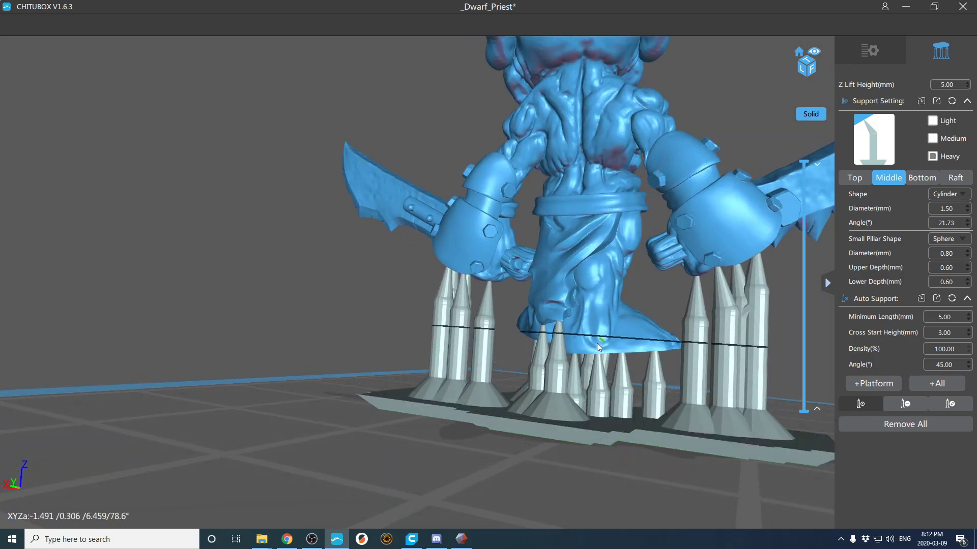
{"action": "right_click_drag", "start_coordinate": [588, 162], "coordinate": [763, 234]}
{"action": "left_click", "coordinate": [932, 138]}
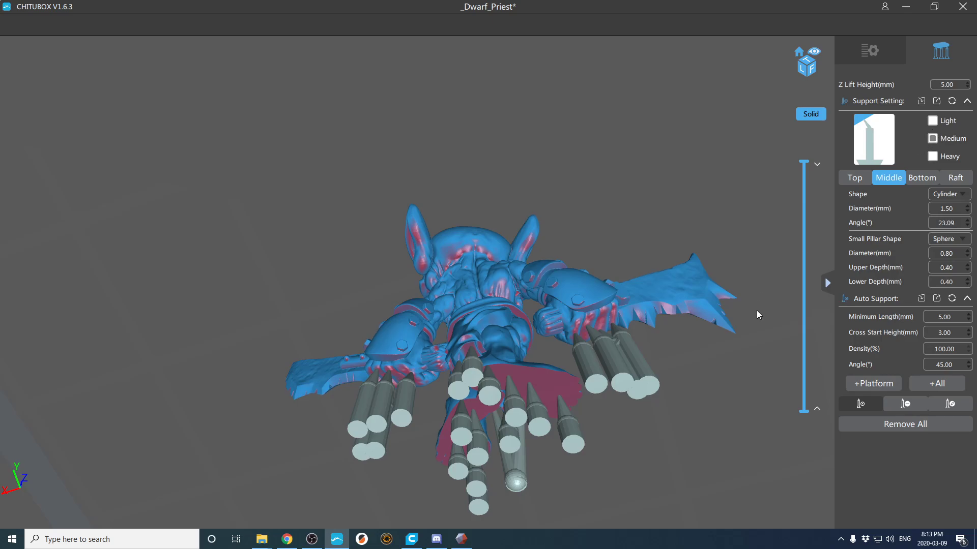
{"action": "scroll", "coordinate": [722, 325], "scroll_direction": "up", "scroll_amount": 5}
{"action": "right_click_drag", "start_coordinate": [655, 321], "coordinate": [536, 298]}
{"action": "scroll", "coordinate": [538, 325], "scroll_direction": "up", "scroll_amount": 3}
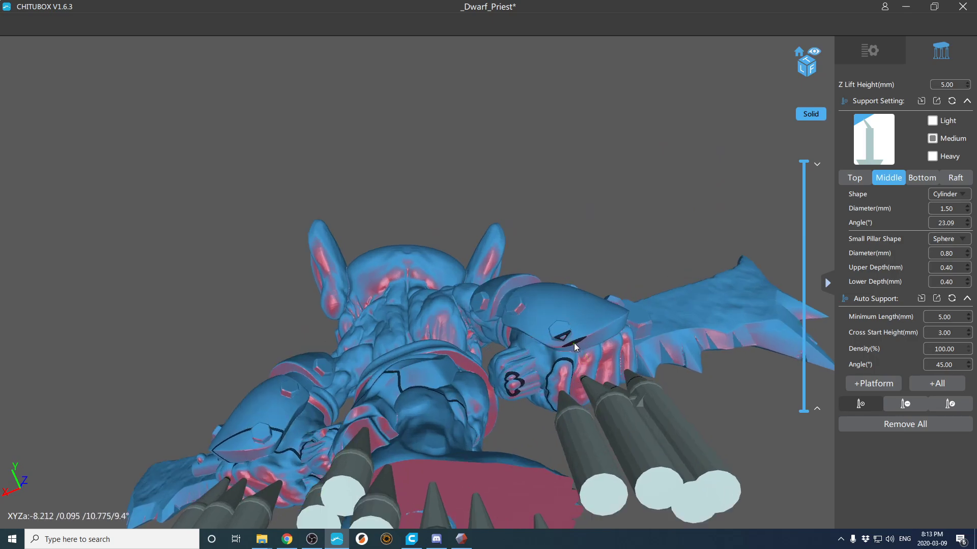
{"action": "left_click", "coordinate": [574, 342]}
{"action": "right_click_drag", "start_coordinate": [580, 346], "coordinate": [491, 285]}
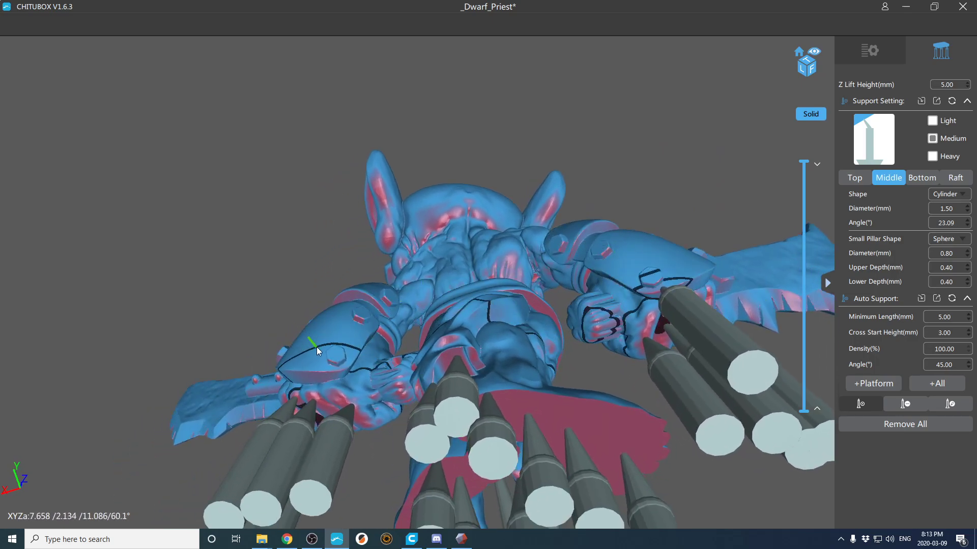
{"action": "left_click", "coordinate": [317, 373]}
{"action": "right_click_drag", "start_coordinate": [317, 373], "coordinate": [359, 360]}
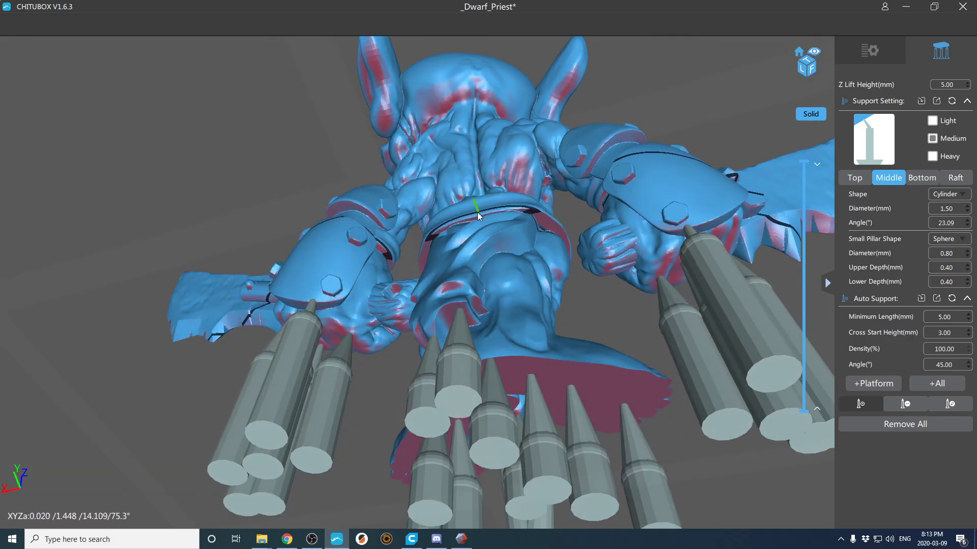
Step: Add a medium support with its tip on the side of the belt's lower rear edge and set its contact depth to 0.02 mm
{"action": "right_click_drag", "start_coordinate": [452, 260], "coordinate": [485, 287]}
{"action": "left_click", "coordinate": [472, 314]}
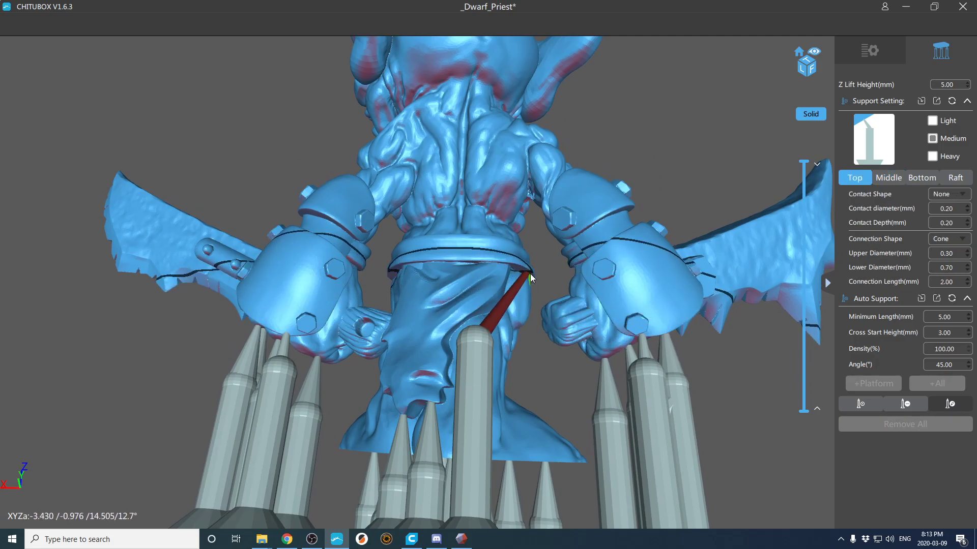
{"action": "right_click_drag", "start_coordinate": [531, 274], "coordinate": [516, 258]}
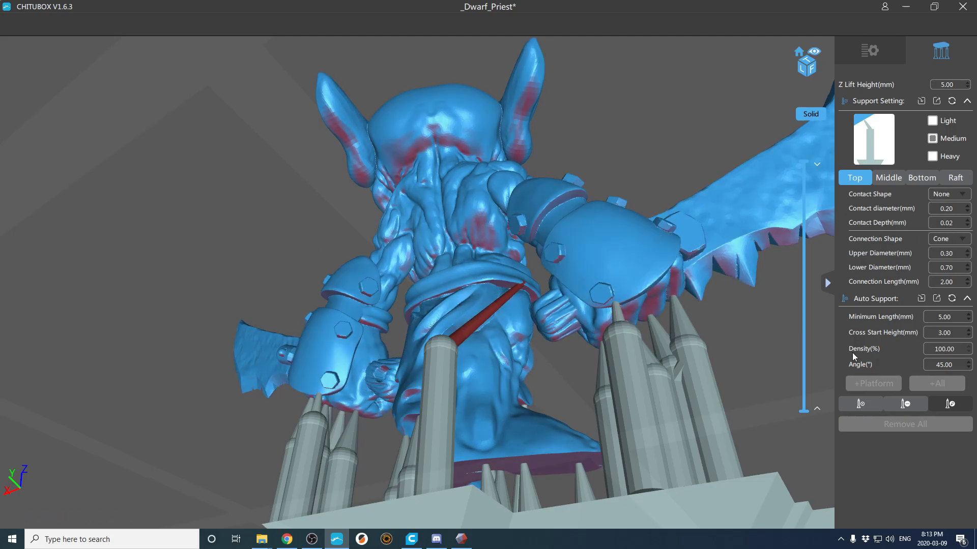
{"action": "left_click", "coordinate": [857, 405]}
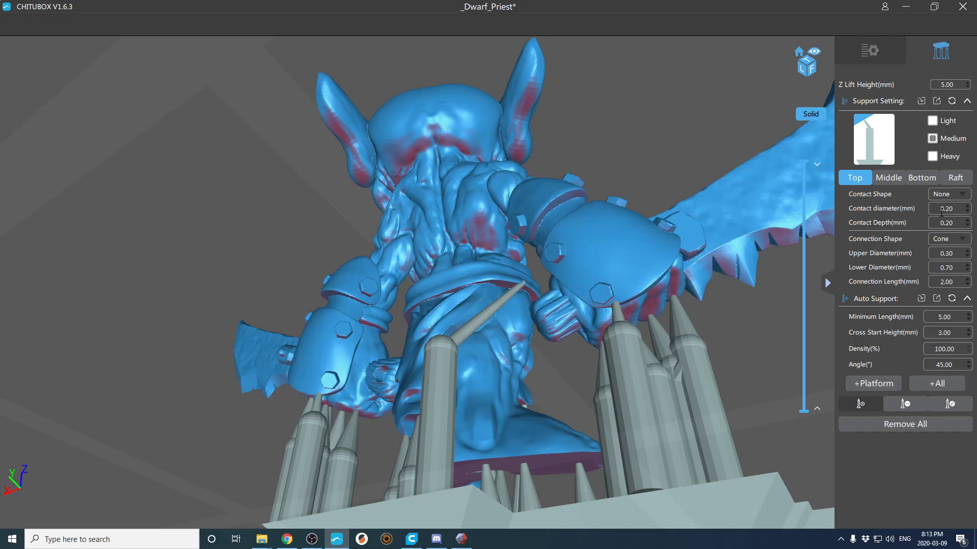
{"action": "scroll", "coordinate": [638, 350], "scroll_direction": "up", "scroll_amount": 8}
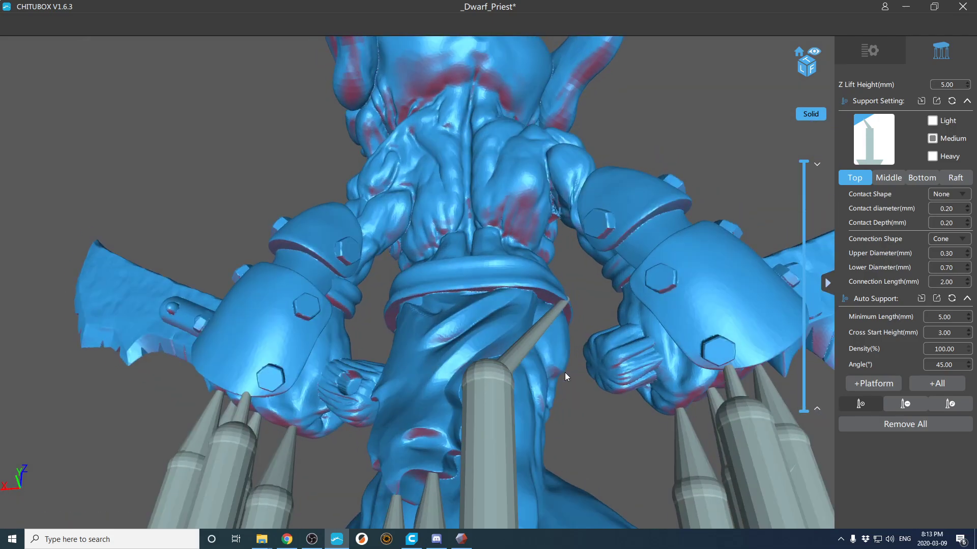
Step: Add a medium support with its tip under the goblin's left side of the belt's lower rear edge
{"action": "left_click", "coordinate": [483, 396]}
{"action": "left_click_drag", "start_coordinate": [484, 395], "coordinate": [389, 314]}
{"action": "left_click_drag", "start_coordinate": [482, 434], "coordinate": [475, 340]}
{"action": "left_click", "coordinate": [465, 416]}
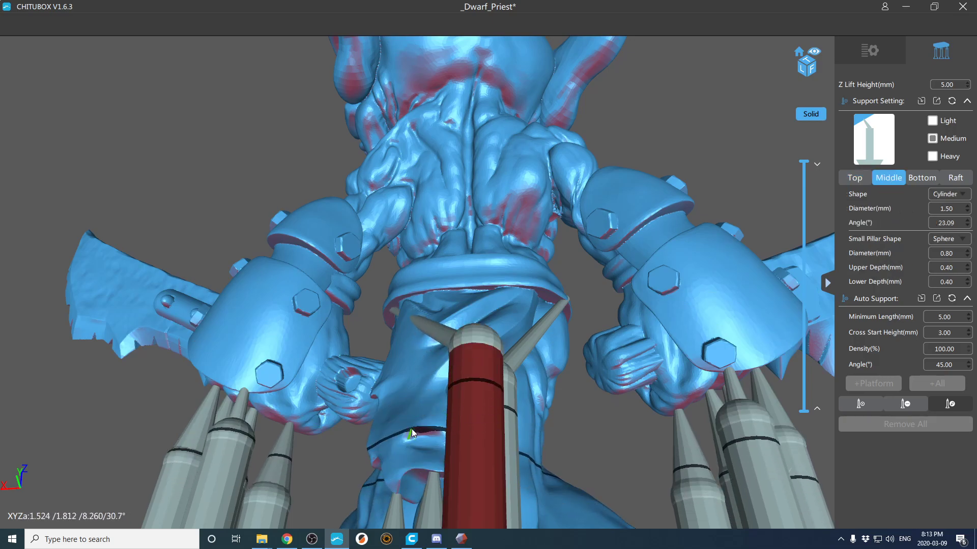
{"action": "scroll", "coordinate": [438, 460], "scroll_direction": "down", "scroll_amount": 3}
{"action": "right_click_drag", "start_coordinate": [438, 460], "coordinate": [424, 495]}
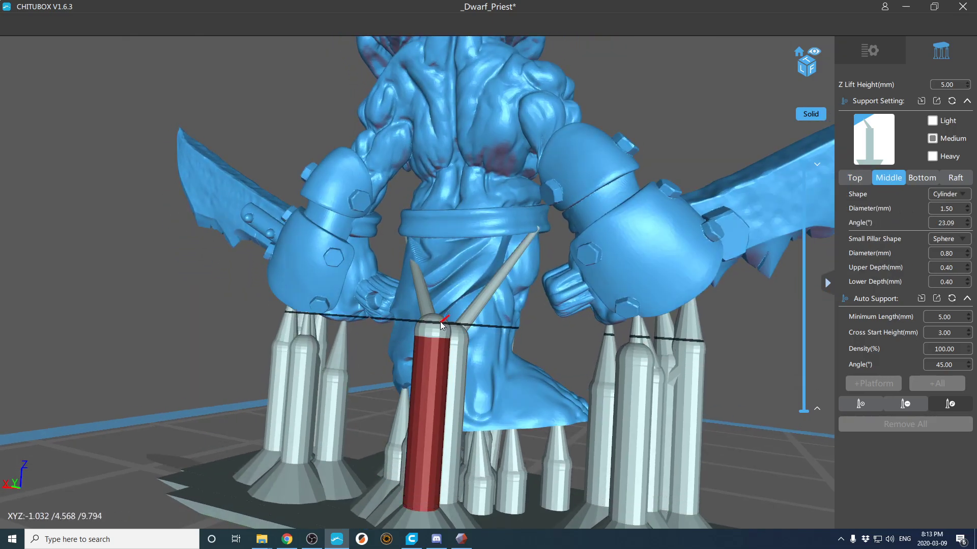
Step: Move the new belt support's pillar outward toward the goblin's left forearm, clear of the other belt support
{"action": "left_click", "coordinate": [432, 310]}
{"action": "left_click", "coordinate": [433, 362]}
{"action": "right_click_drag", "start_coordinate": [398, 359], "coordinate": [399, 445]}
{"action": "left_click_drag", "start_coordinate": [444, 310], "coordinate": [436, 420]}
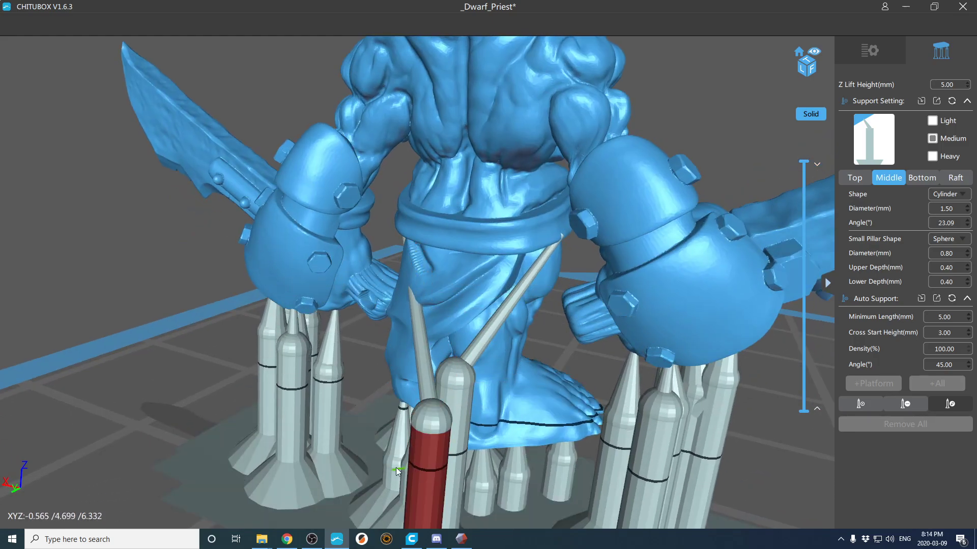
{"action": "scroll", "coordinate": [391, 483], "scroll_direction": "down", "scroll_amount": 5}
{"action": "right_click_drag", "start_coordinate": [398, 486], "coordinate": [401, 509]}
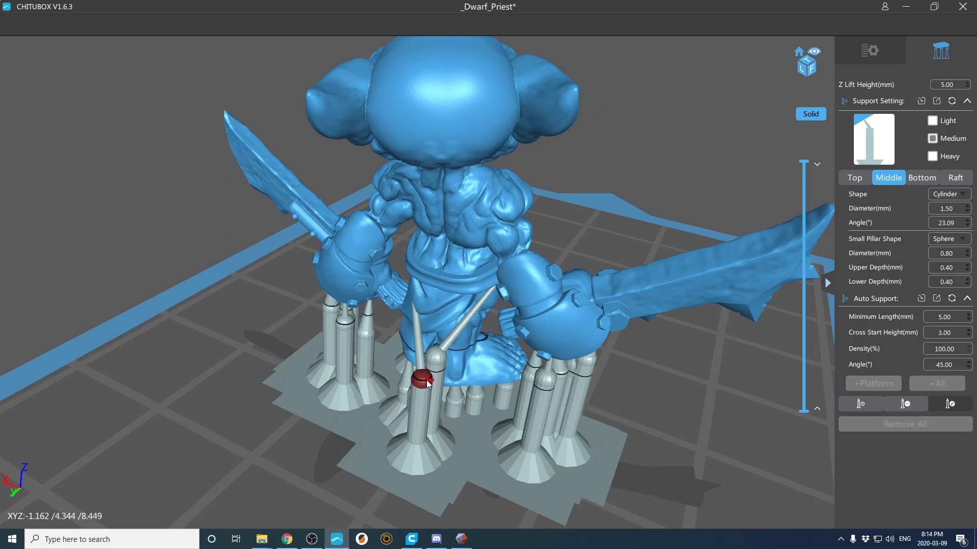
{"action": "left_click_drag", "start_coordinate": [416, 426], "coordinate": [365, 398]}
{"action": "right_click_drag", "start_coordinate": [371, 378], "coordinate": [428, 313]}
{"action": "scroll", "coordinate": [431, 326], "scroll_direction": "up", "scroll_amount": 5}
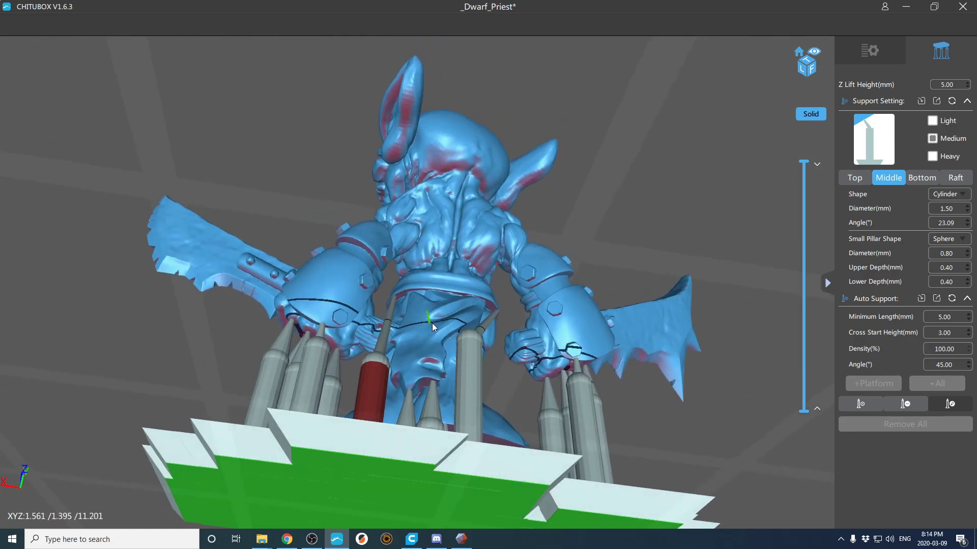
{"action": "scroll", "coordinate": [447, 308], "scroll_direction": "up", "scroll_amount": 1}
{"action": "key", "text": "Escape"}
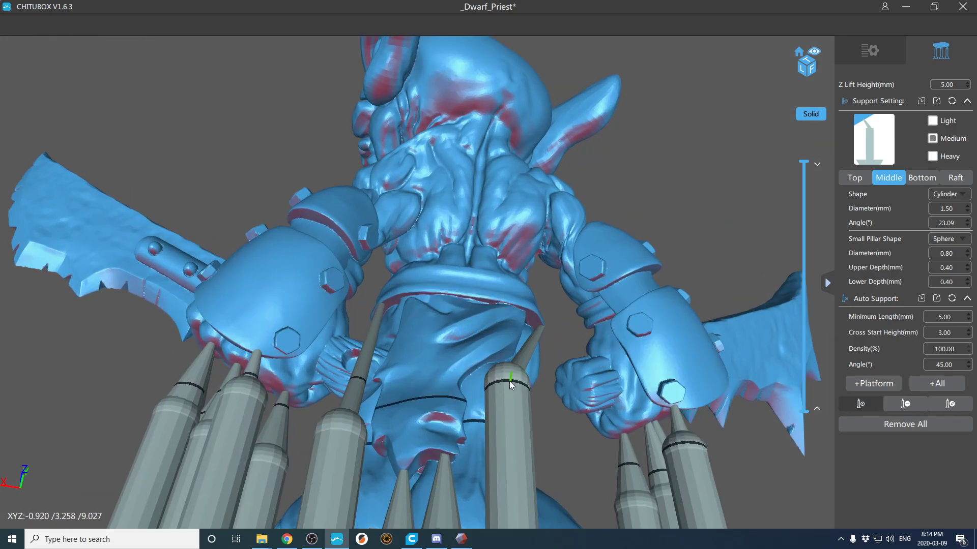
{"action": "left_click_drag", "start_coordinate": [505, 389], "coordinate": [455, 294]}
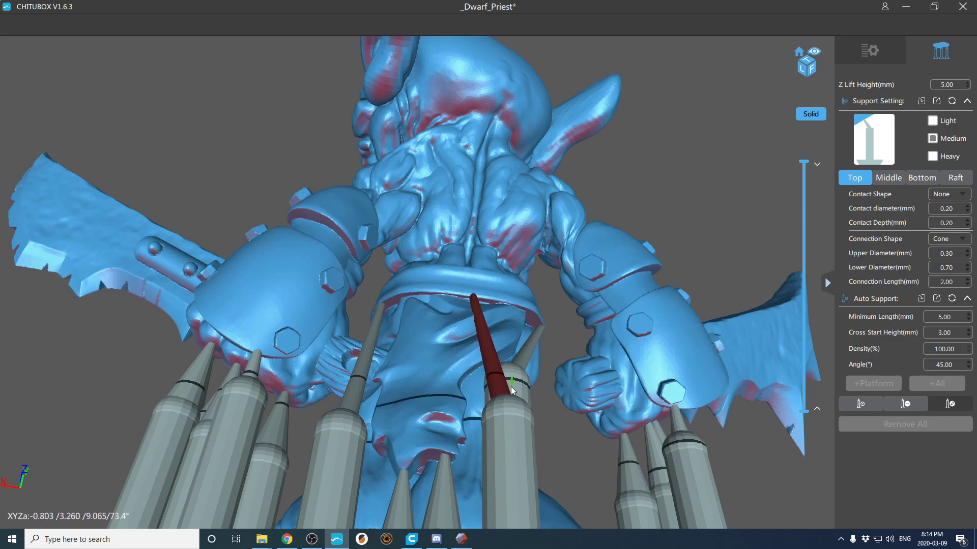
{"action": "key", "text": "ctrl+z"}
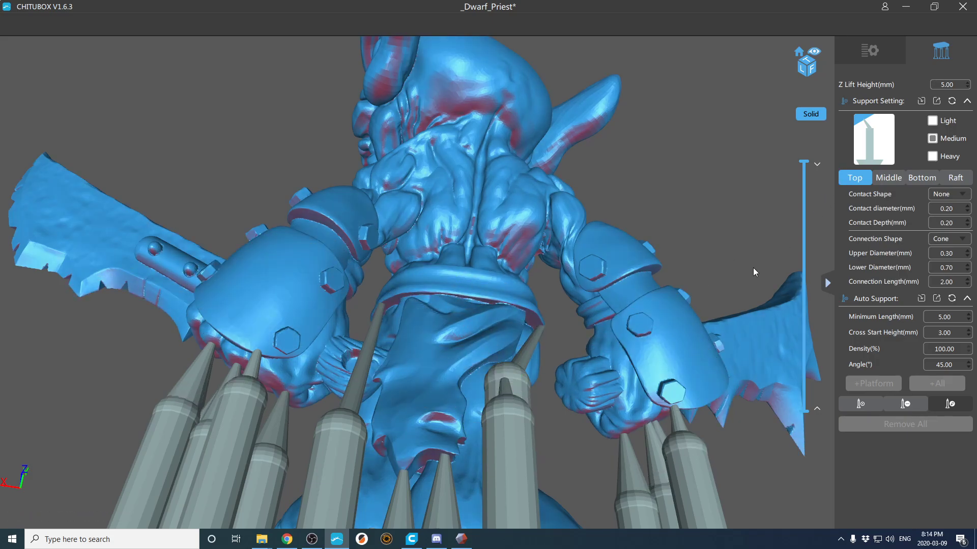
{"action": "key", "text": "ctrl+z"}
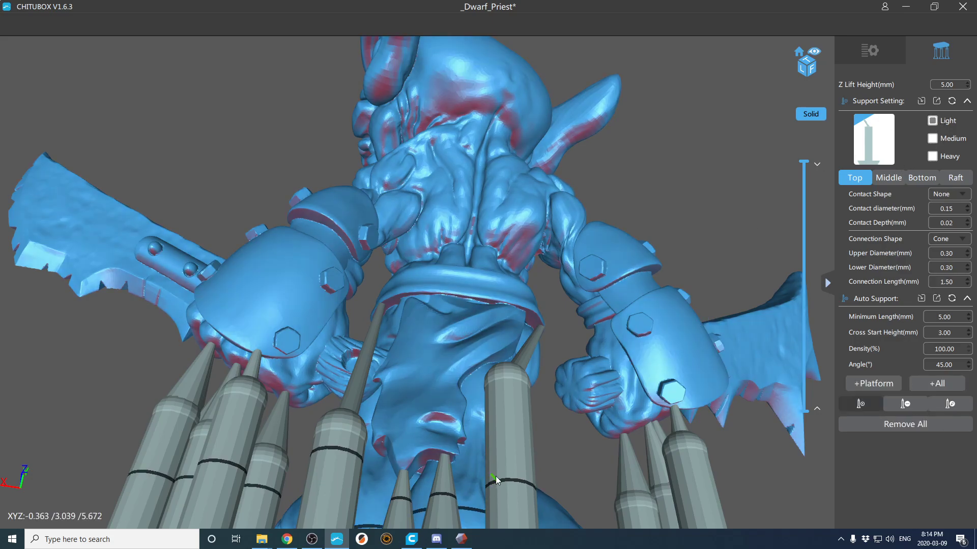
Step: Switch to the Light support preset and place a support with its tip under the middle of the belt's lower rear edge
{"action": "left_click_drag", "start_coordinate": [508, 391], "coordinate": [511, 391]}
{"action": "left_click_drag", "start_coordinate": [497, 349], "coordinate": [478, 302]}
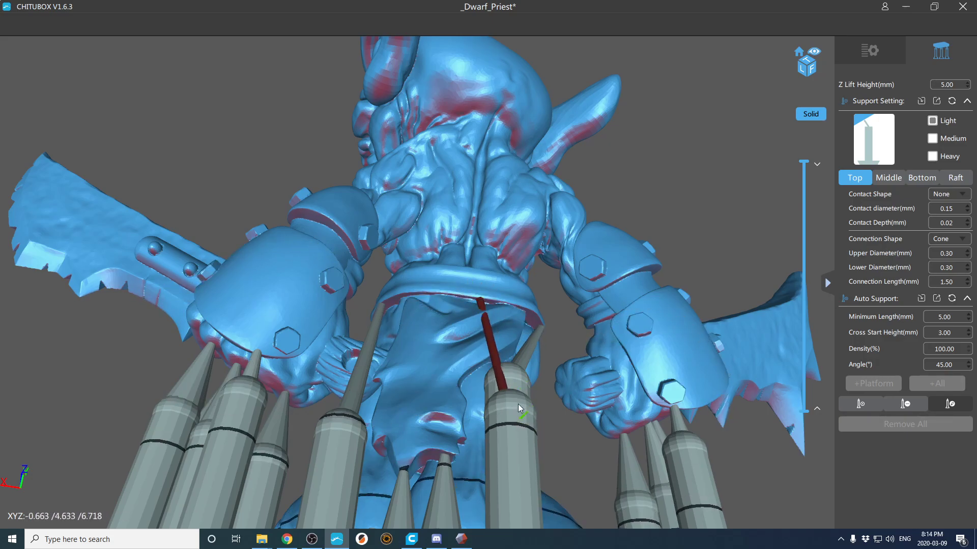
{"action": "right_click_drag", "start_coordinate": [536, 304], "coordinate": [465, 337]}
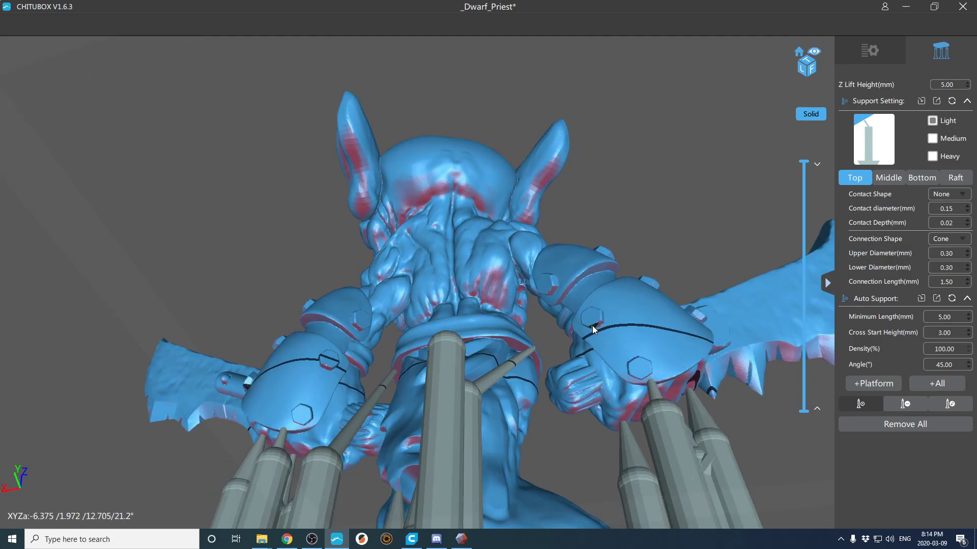
Step: Add light supports under the hexagonal bolts of both forearm guards
{"action": "left_click", "coordinate": [592, 326]}
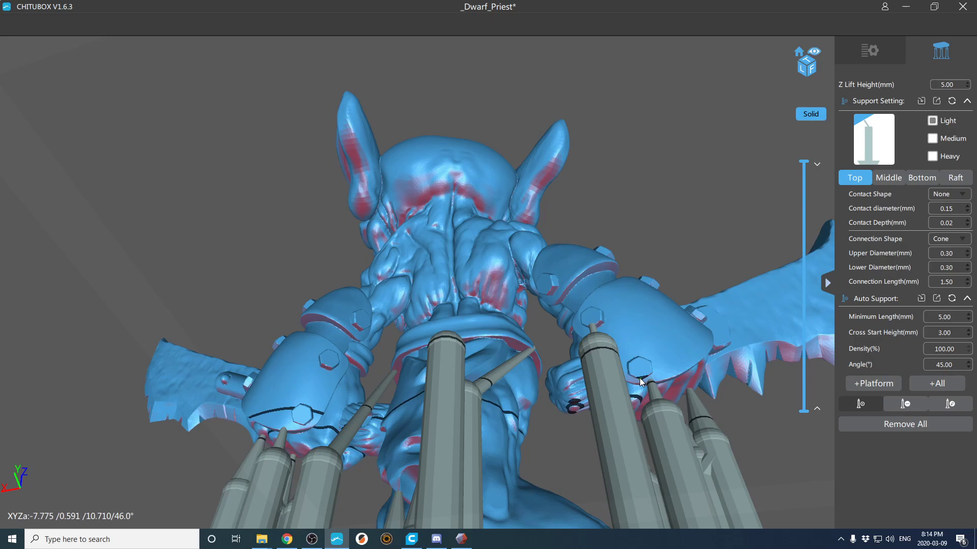
{"action": "right_click_drag", "start_coordinate": [641, 382], "coordinate": [619, 375]}
{"action": "right_click_drag", "start_coordinate": [629, 281], "coordinate": [560, 290]}
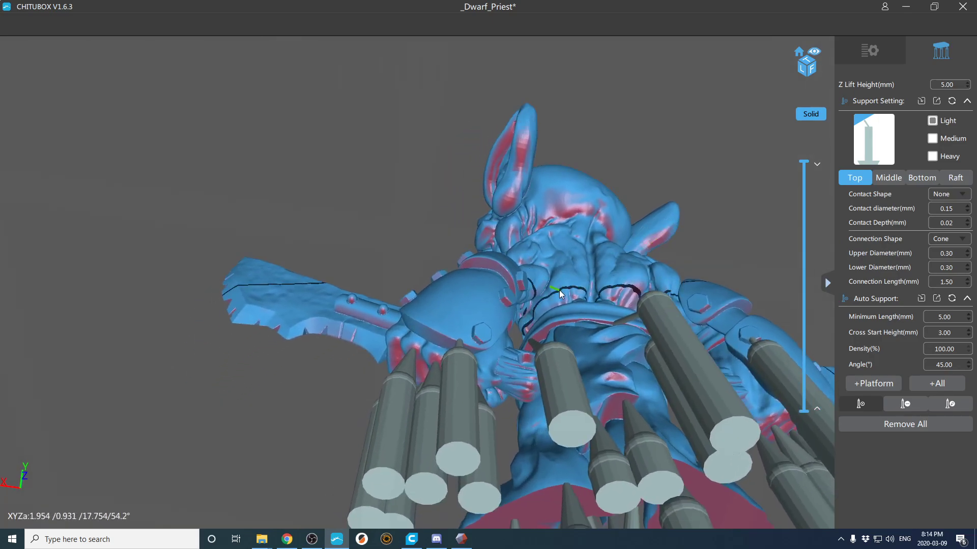
{"action": "left_click", "coordinate": [480, 342]}
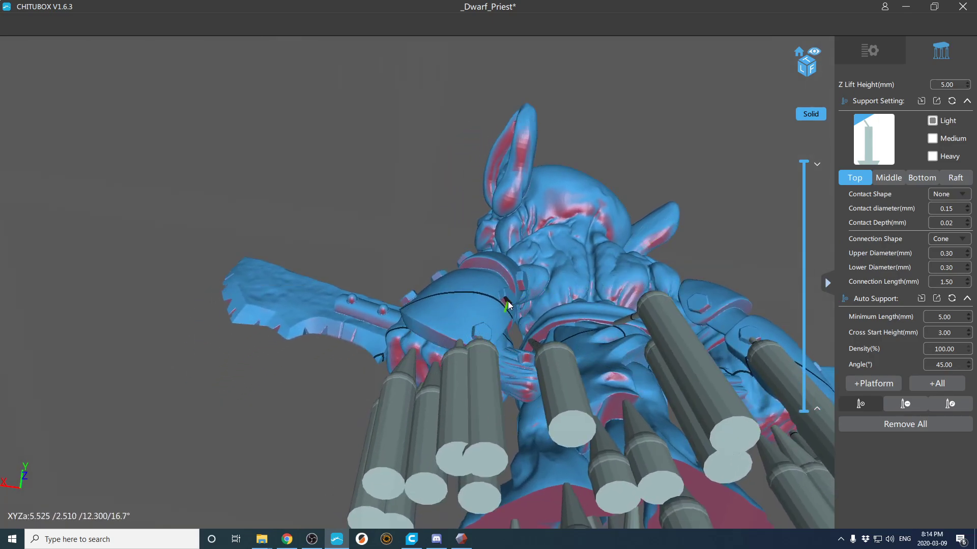
{"action": "left_click", "coordinate": [509, 302]}
{"action": "right_click_drag", "start_coordinate": [509, 302], "coordinate": [503, 331]}
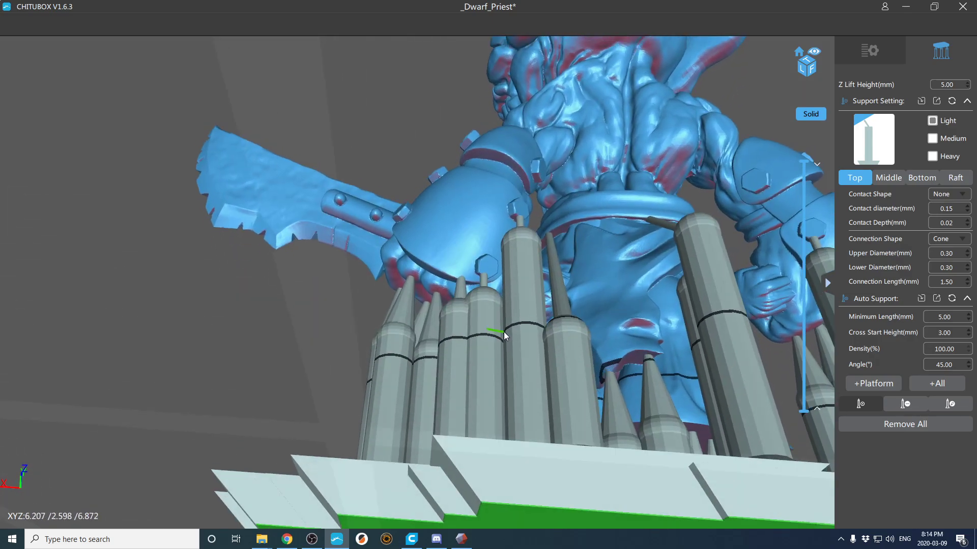
Step: Shift the pillar of the support under the left forearm guard's upper bolt toward the neighbouring belt support
{"action": "key", "text": "e"}
{"action": "left_click", "coordinate": [532, 378]}
{"action": "left_click_drag", "start_coordinate": [532, 377], "coordinate": [557, 370]}
{"action": "right_click_drag", "start_coordinate": [556, 370], "coordinate": [516, 391]}
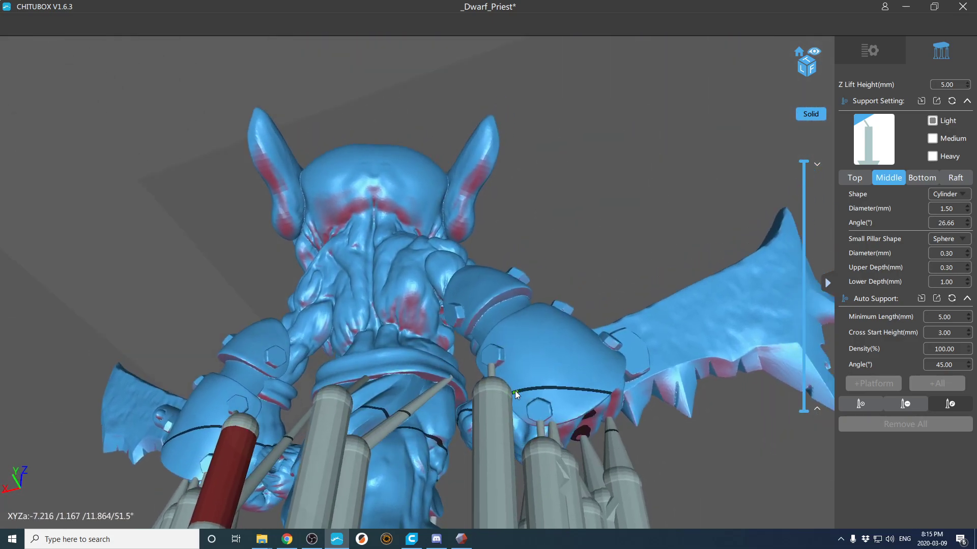
Step: Switch to the Medium support preset and add supports under the spiked blade's tip and the points along its lower edge
{"action": "right_click_drag", "start_coordinate": [444, 437], "coordinate": [417, 410]}
{"action": "right_click_drag", "start_coordinate": [634, 277], "coordinate": [494, 332]}
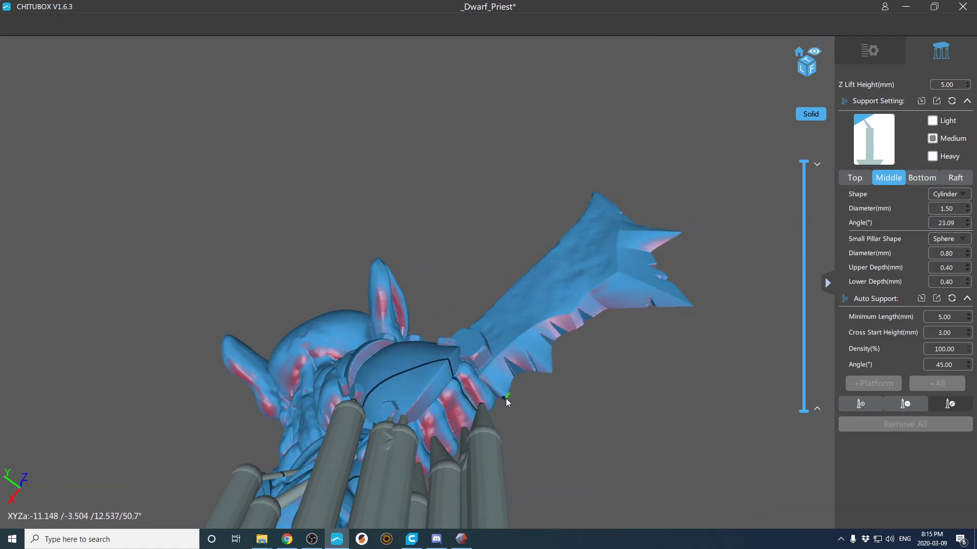
{"action": "left_click", "coordinate": [505, 398]}
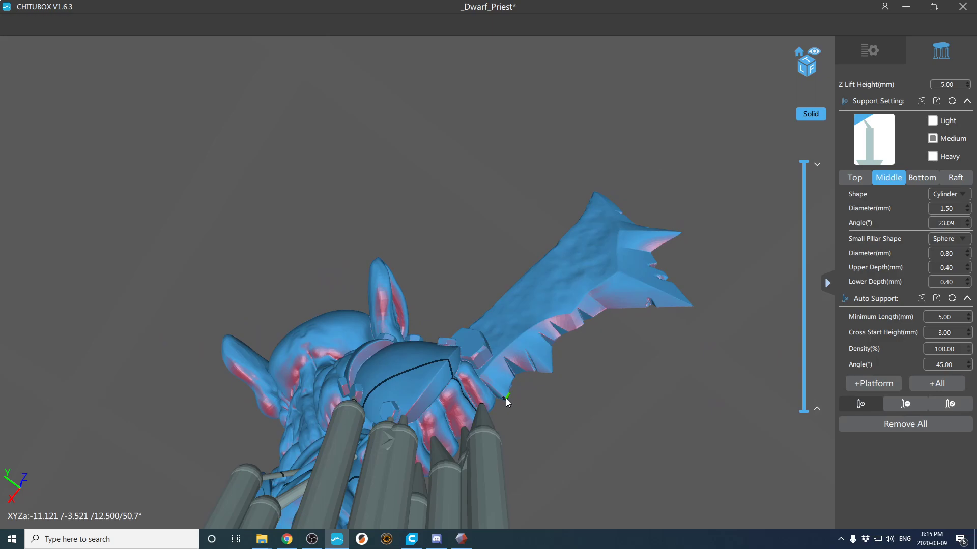
{"action": "left_click", "coordinate": [550, 372]}
{"action": "right_click_drag", "start_coordinate": [551, 372], "coordinate": [517, 421]}
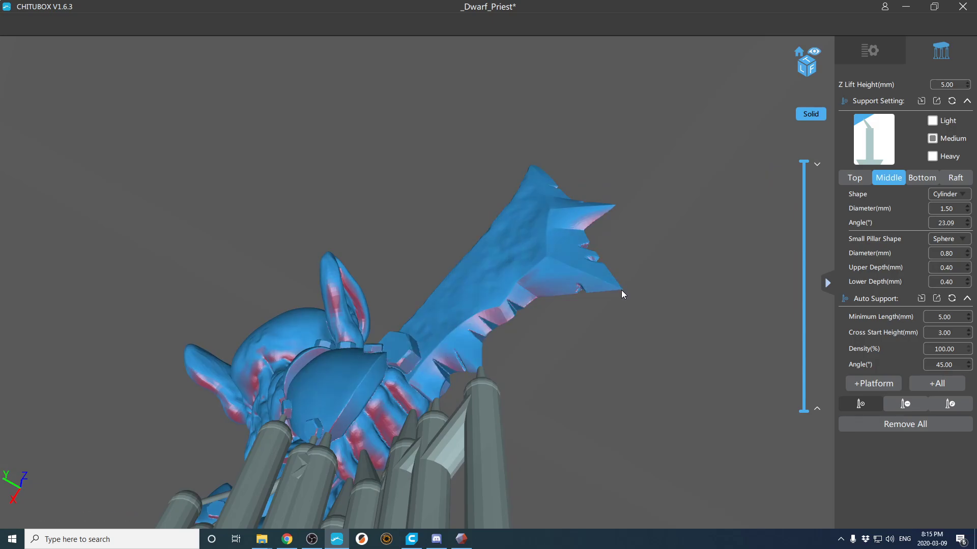
{"action": "left_click", "coordinate": [621, 289]}
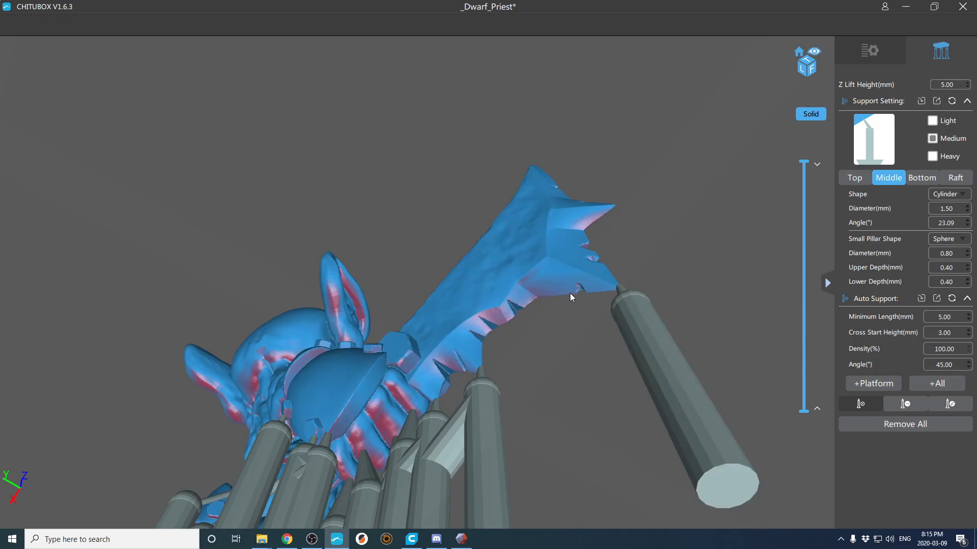
{"action": "left_click", "coordinate": [505, 321]}
{"action": "right_click_drag", "start_coordinate": [504, 322], "coordinate": [335, 416]}
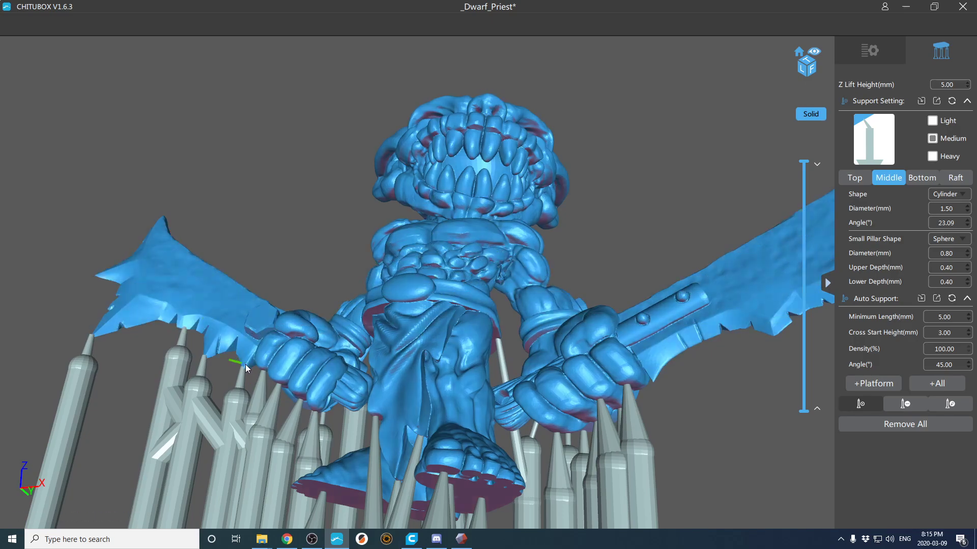
Step: Add another medium support in the wide gap along the spiked blade's lower edge, beside the blade-tip support
{"action": "right_click_drag", "start_coordinate": [272, 403], "coordinate": [390, 309]}
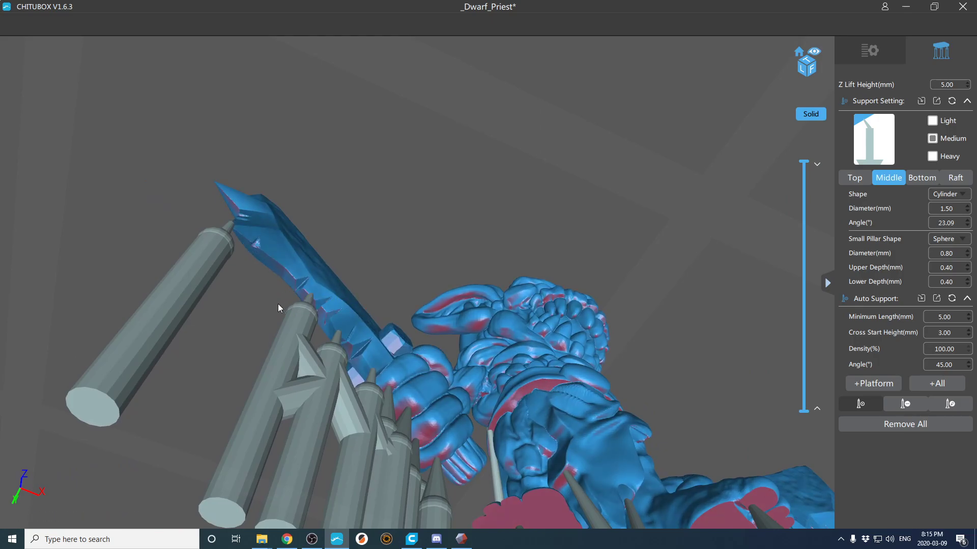
{"action": "left_click", "coordinate": [277, 263]}
{"action": "right_click_drag", "start_coordinate": [277, 264], "coordinate": [265, 300]}
{"action": "scroll", "coordinate": [265, 300], "scroll_direction": "down", "scroll_amount": 5}
{"action": "right_click_drag", "start_coordinate": [332, 325], "coordinate": [326, 353]}
{"action": "scroll", "coordinate": [417, 362], "scroll_direction": "up", "scroll_amount": 5}
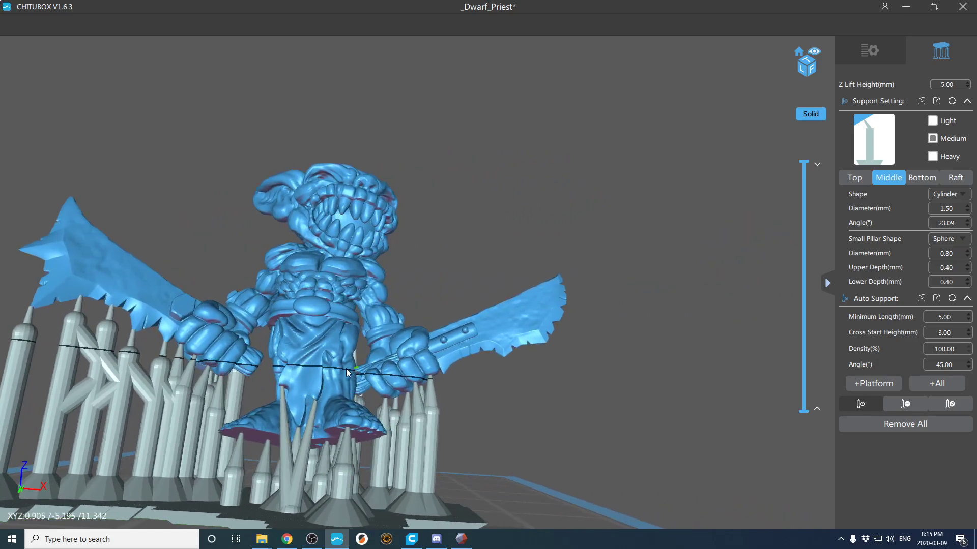
{"action": "scroll", "coordinate": [292, 380], "scroll_direction": "up", "scroll_amount": 6}
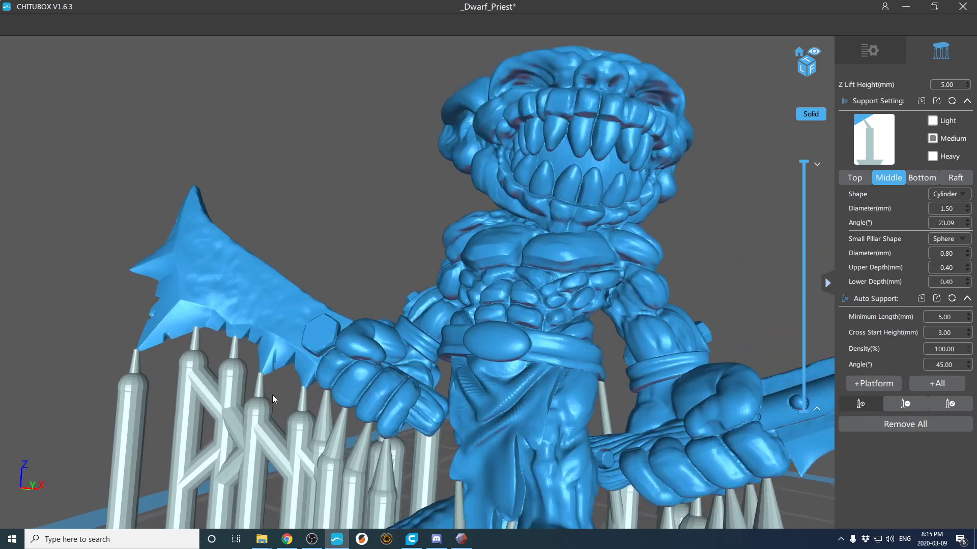
Step: Move the pillars of two supports under the spiked blade's edge close to the pillar between them
{"action": "middle_click_drag", "start_coordinate": [272, 395], "coordinate": [366, 343]}
{"action": "scroll", "coordinate": [358, 377], "scroll_direction": "up", "scroll_amount": 2}
{"action": "key", "text": "e"}
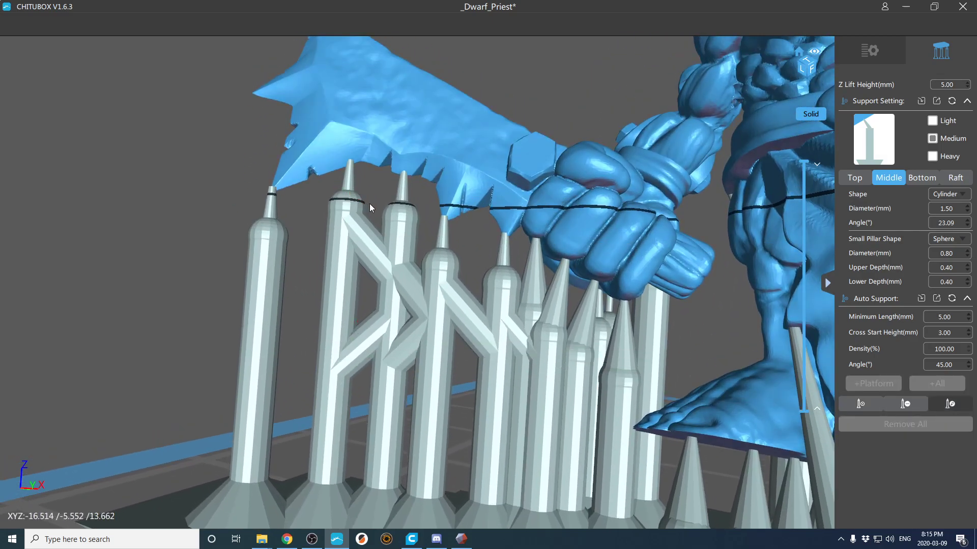
{"action": "left_click_drag", "start_coordinate": [352, 204], "coordinate": [361, 248]}
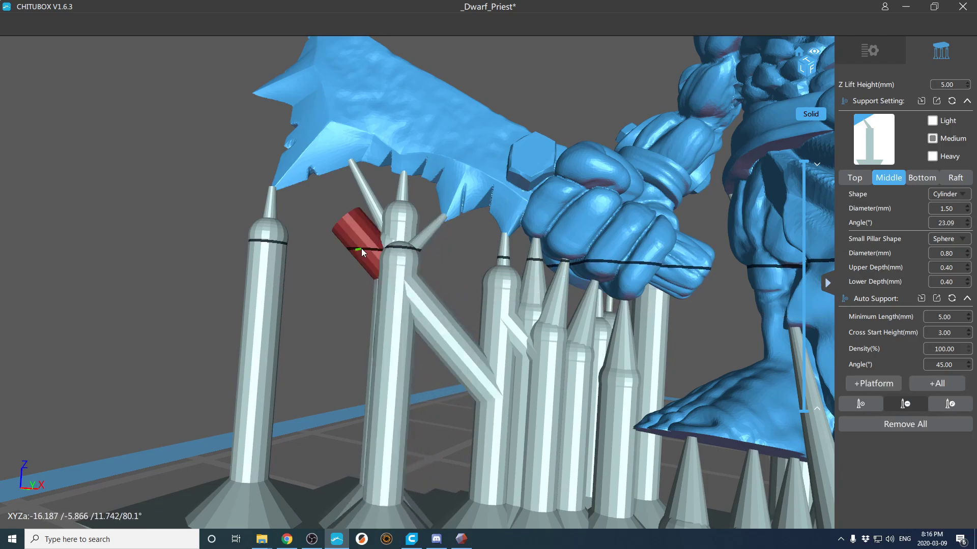
Step: Delete the stray cross braces between the pillars under the spiked blade
{"action": "left_click", "coordinate": [361, 248]}
{"action": "left_click", "coordinate": [447, 322]}
{"action": "right_click_drag", "start_coordinate": [386, 319], "coordinate": [426, 323]}
{"action": "scroll", "coordinate": [426, 323], "scroll_direction": "up", "scroll_amount": 3}
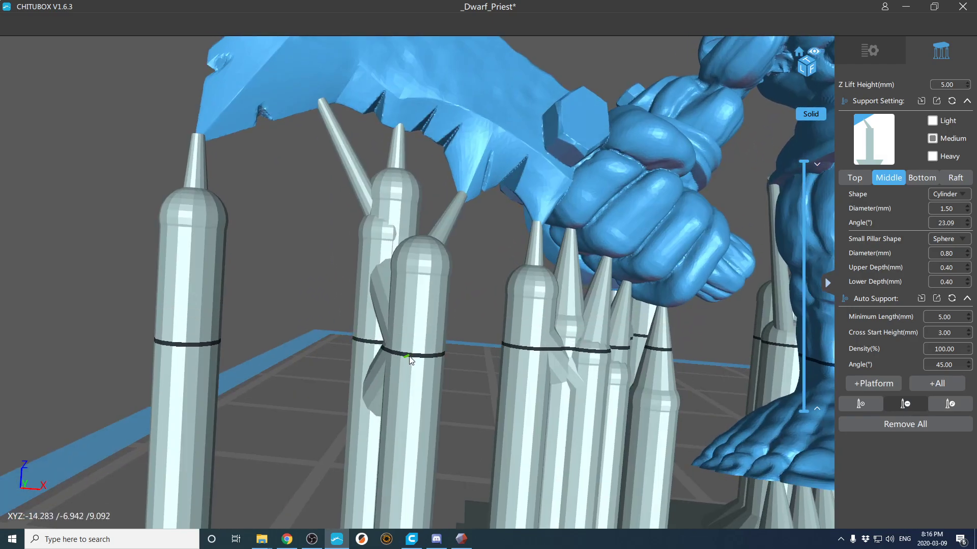
Step: Merge the loose blade-edge pillar into the middle blade pillars and the pillar nearest the right fist into the fist supports
{"action": "key", "text": "shift+e"}
{"action": "left_click", "coordinate": [389, 360]}
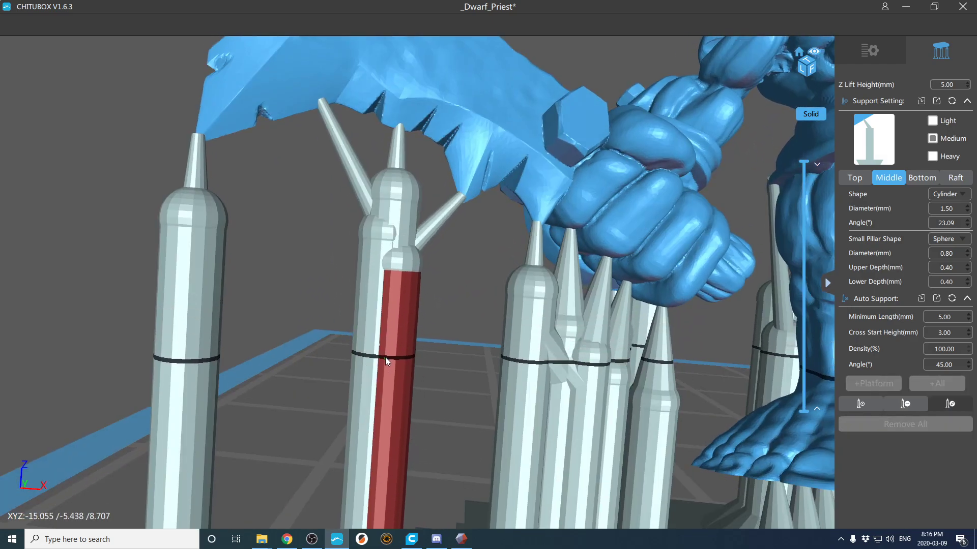
{"action": "right_click_drag", "start_coordinate": [402, 365], "coordinate": [514, 283]}
{"action": "left_click_drag", "start_coordinate": [506, 288], "coordinate": [551, 376]}
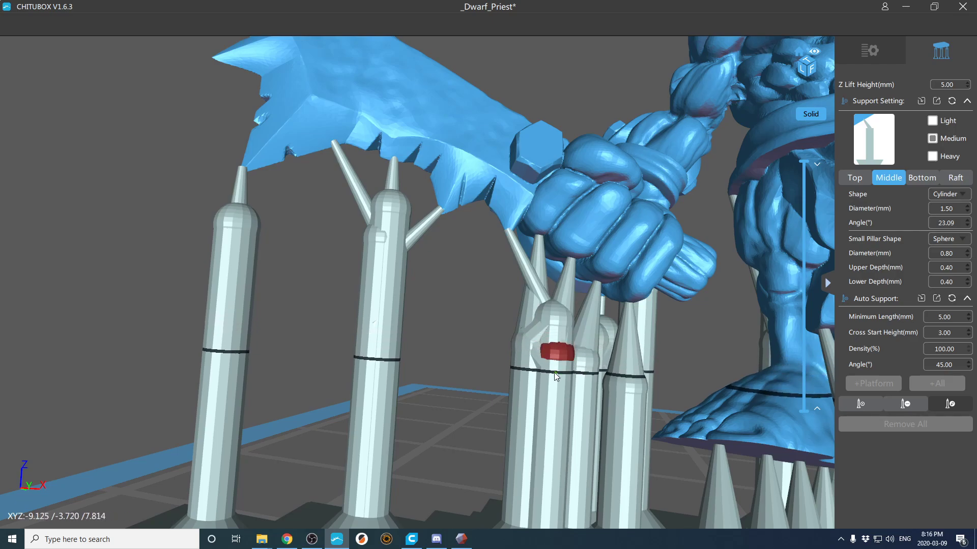
{"action": "left_click_drag", "start_coordinate": [519, 371], "coordinate": [535, 371]}
{"action": "mouse_move", "coordinate": [536, 371]}
{"action": "right_mouse_down"}
{"action": "mouse_move", "coordinate": [509, 374]}
{"action": "mouse_move", "coordinate": [527, 376]}
{"action": "right_mouse_up"}
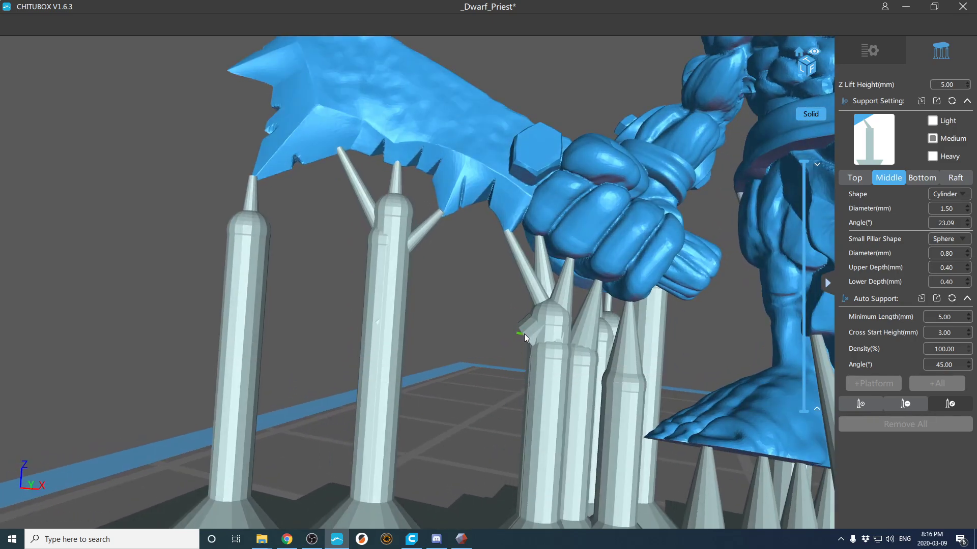
Step: Delete the leftover cross brace beside the right fist's support pillars
{"action": "key", "text": "d"}
{"action": "left_click", "coordinate": [526, 335]}
{"action": "right_click_drag", "start_coordinate": [525, 336], "coordinate": [547, 375]}
Step: Move one of the right fist's support pillars against its neighbouring pillar
{"action": "key", "text": "e"}
{"action": "left_click_drag", "start_coordinate": [588, 389], "coordinate": [561, 383]}
{"action": "scroll", "coordinate": [573, 383], "scroll_direction": "up", "scroll_amount": 5}
{"action": "scroll", "coordinate": [622, 373], "scroll_direction": "down", "scroll_amount": 10}
Step: Gather the pillars of the heavy supports under the goblin's left fist into one tight cluster
{"action": "right_click_drag", "start_coordinate": [622, 372], "coordinate": [438, 362]}
{"action": "scroll", "coordinate": [439, 365], "scroll_direction": "up", "scroll_amount": 8}
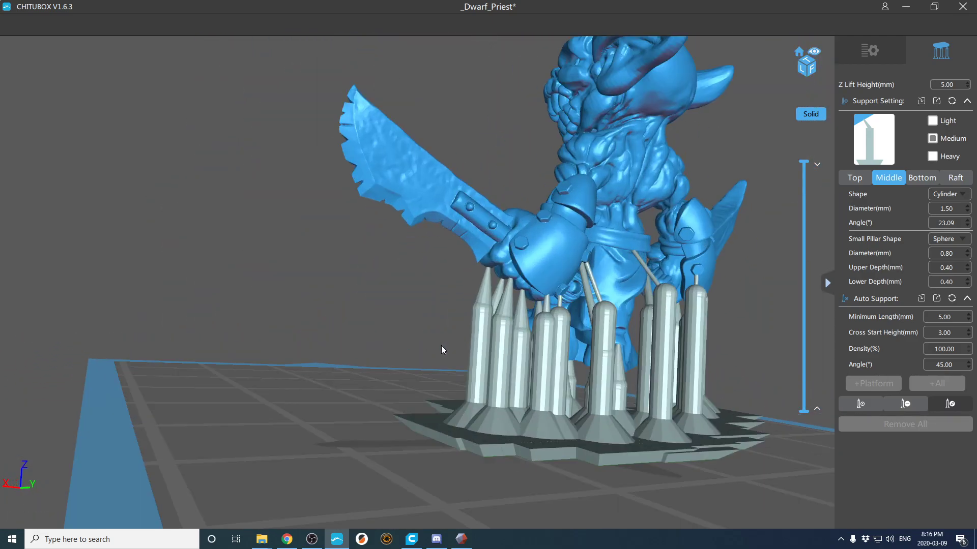
{"action": "scroll", "coordinate": [437, 322], "scroll_direction": "up", "scroll_amount": 4}
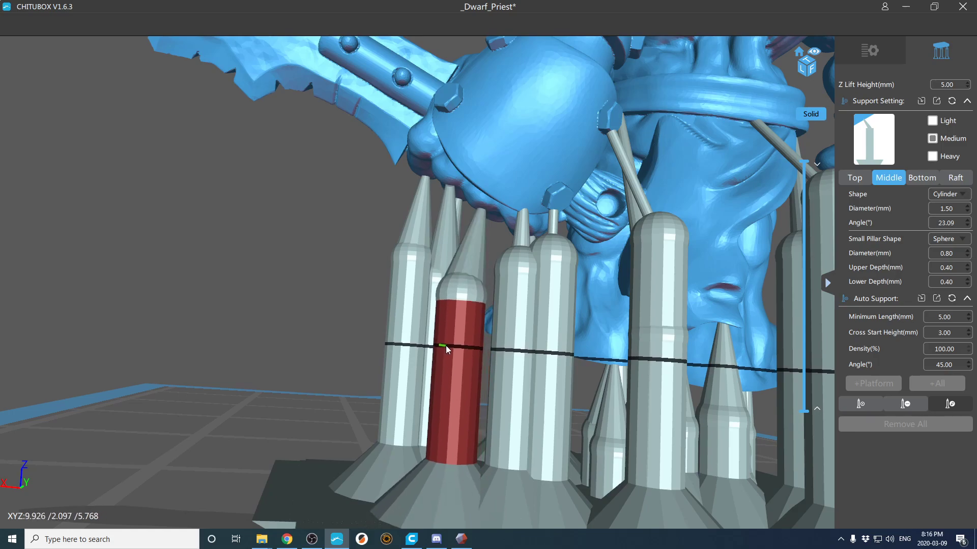
{"action": "left_click", "coordinate": [440, 346]}
{"action": "mouse_move", "coordinate": [434, 348]}
{"action": "left_mouse_down"}
{"action": "mouse_move", "coordinate": [411, 345]}
{"action": "mouse_move", "coordinate": [440, 345]}
{"action": "left_mouse_up"}
{"action": "right_click_drag", "start_coordinate": [440, 345], "coordinate": [527, 340]}
{"action": "left_click_drag", "start_coordinate": [619, 348], "coordinate": [515, 340]}
{"action": "right_click_drag", "start_coordinate": [515, 340], "coordinate": [530, 335]}
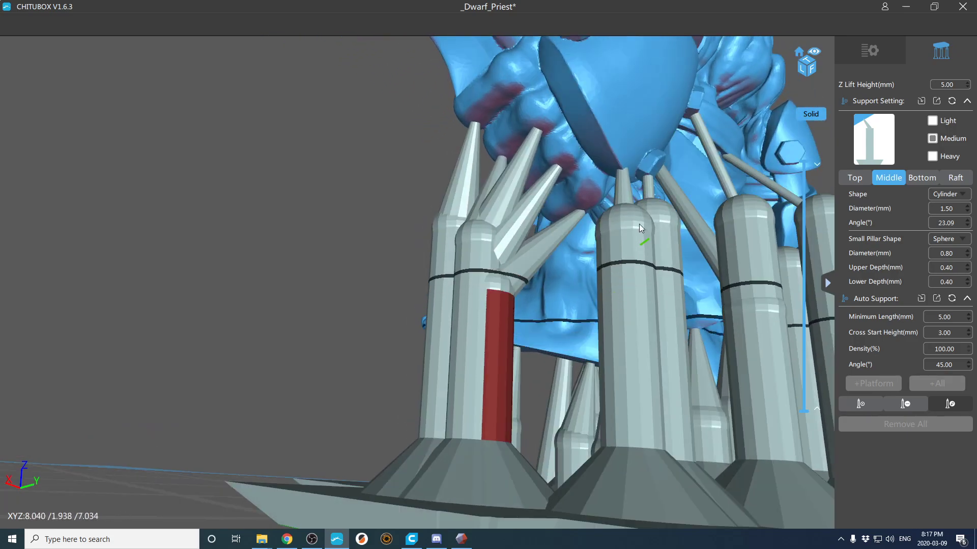
Step: Place three medium supports along the lower edge of the left blade, from its heel by the fist to the nearest notches
{"action": "left_click", "coordinate": [574, 224]}
{"action": "right_click_drag", "start_coordinate": [585, 204], "coordinate": [557, 218]}
{"action": "right_click_drag", "start_coordinate": [574, 221], "coordinate": [450, 210]}
{"action": "scroll", "coordinate": [407, 211], "scroll_direction": "up", "scroll_amount": 3}
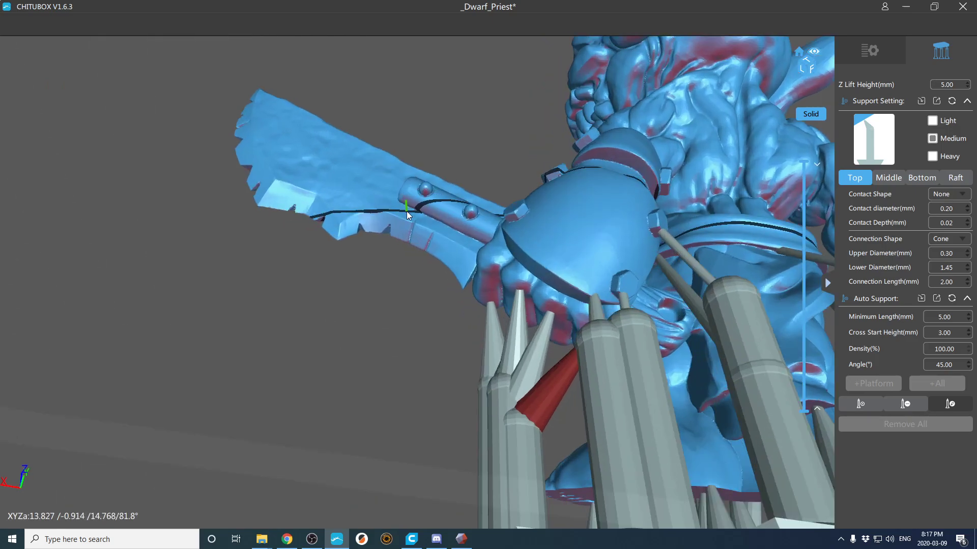
{"action": "left_click", "coordinate": [931, 138]}
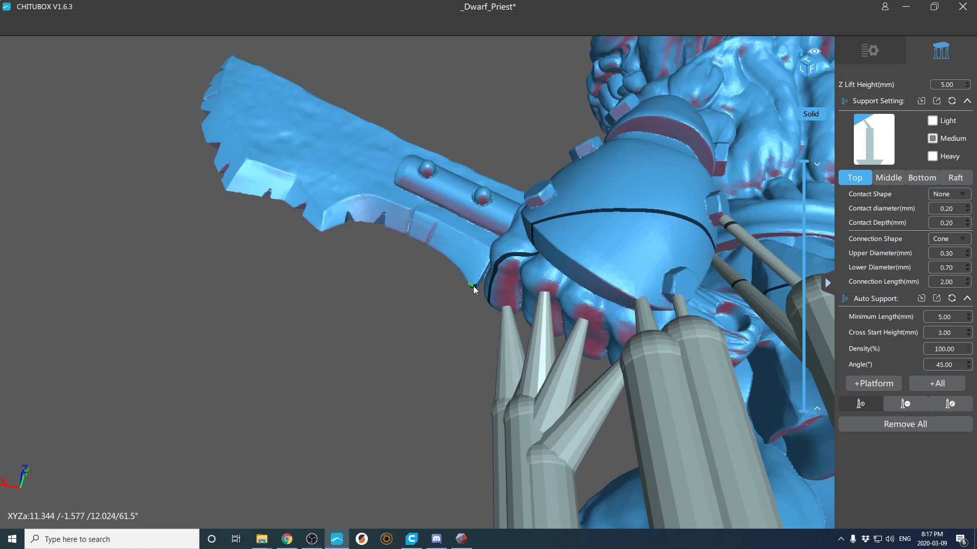
{"action": "left_click", "coordinate": [472, 286]}
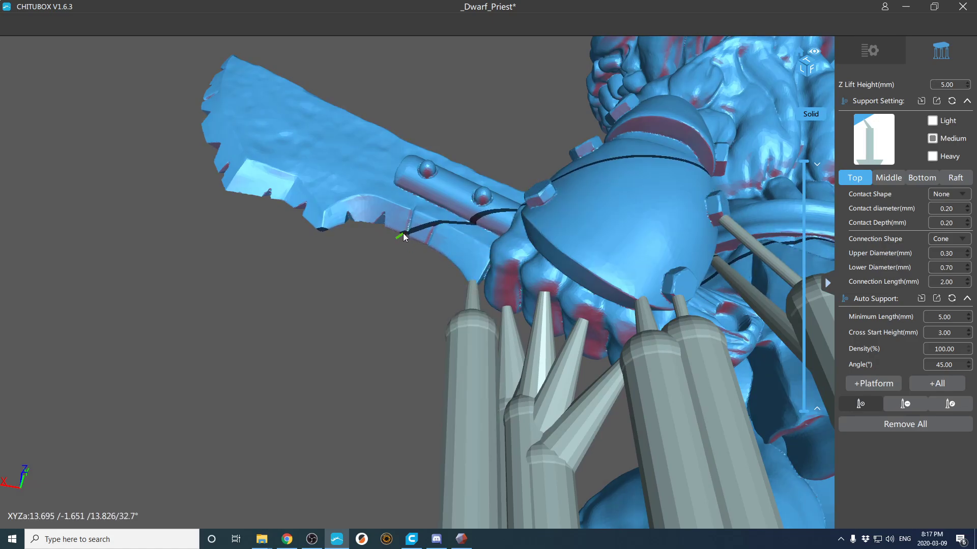
{"action": "left_click", "coordinate": [403, 232]}
{"action": "left_click", "coordinate": [423, 242]}
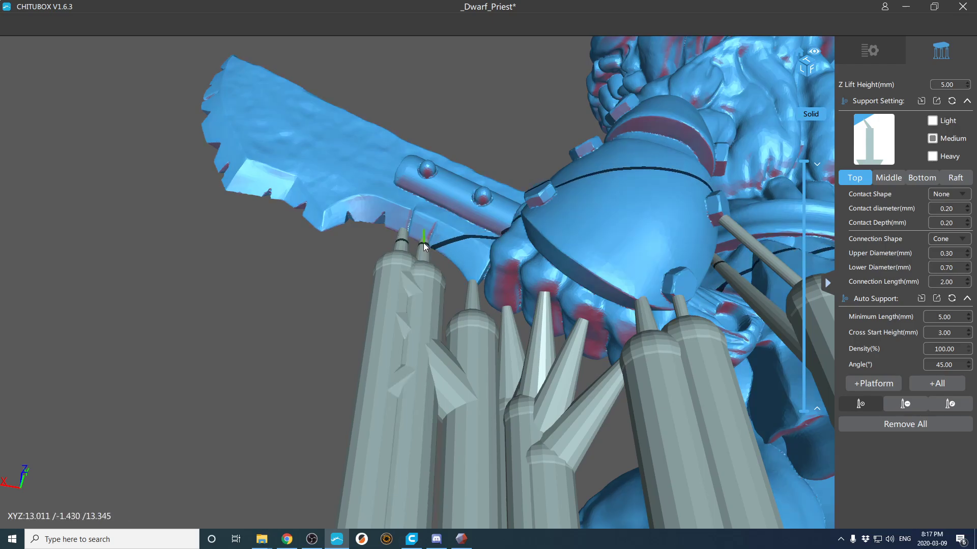
Step: Merge the two notch pillars under the left blade, then add a medium support at the next blade point and pull its pillar into them
{"action": "left_click", "coordinate": [406, 303]}
{"action": "left_click_drag", "start_coordinate": [404, 302], "coordinate": [395, 302]}
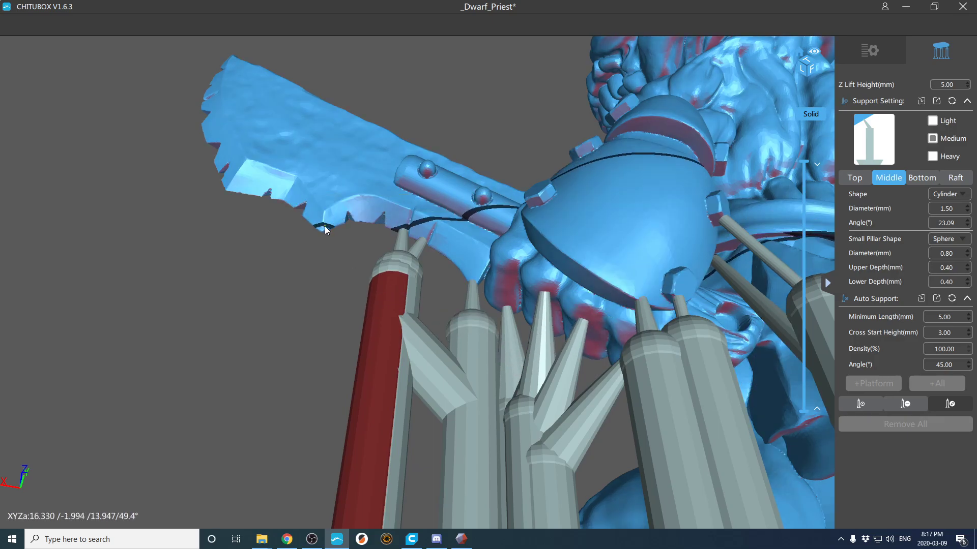
{"action": "left_click", "coordinate": [326, 226]}
{"action": "left_click", "coordinate": [320, 229]}
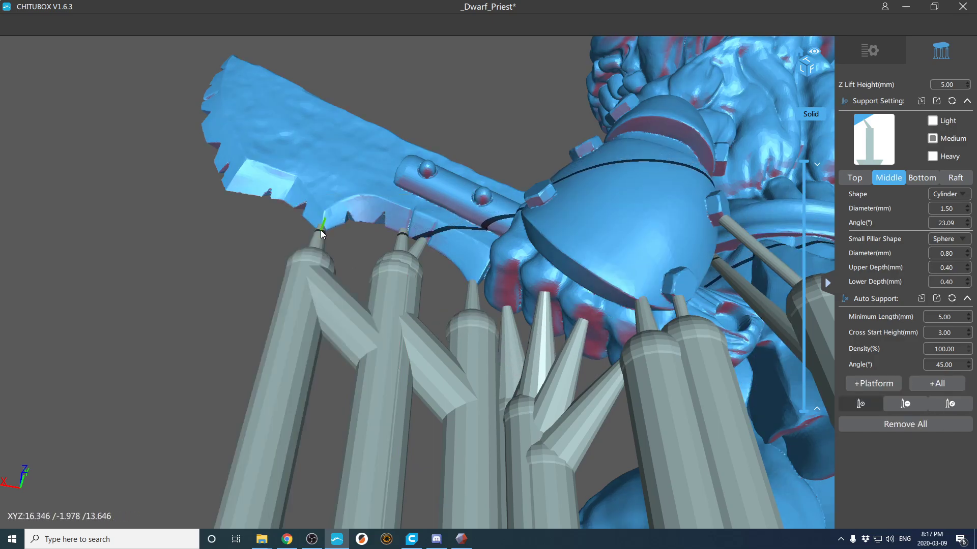
{"action": "left_click_drag", "start_coordinate": [295, 319], "coordinate": [388, 327]}
{"action": "mouse_move", "coordinate": [297, 326]}
{"action": "right_mouse_down"}
{"action": "mouse_move", "coordinate": [322, 312]}
{"action": "mouse_move", "coordinate": [291, 316]}
{"action": "mouse_move", "coordinate": [283, 293]}
{"action": "mouse_move", "coordinate": [289, 325]}
{"action": "right_mouse_up"}
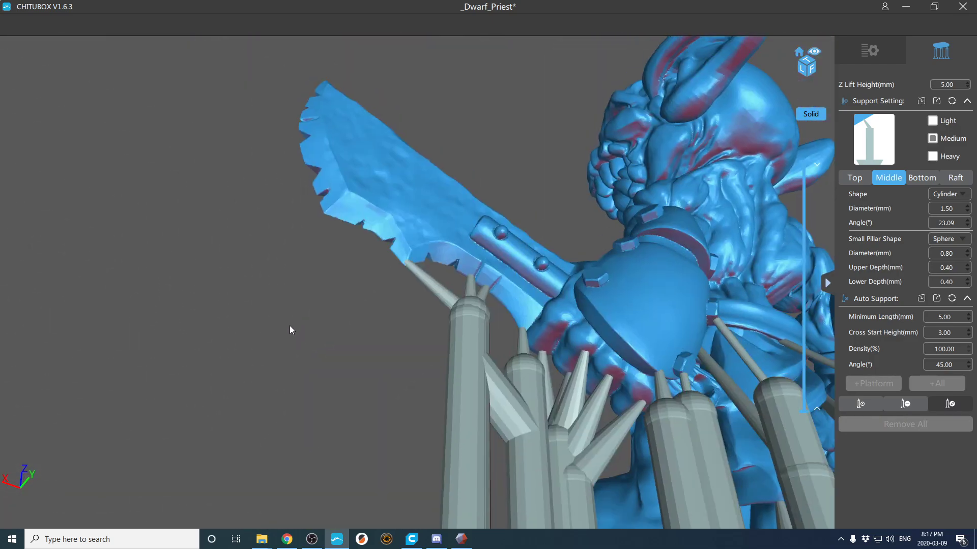
{"action": "middle_click_drag", "start_coordinate": [289, 326], "coordinate": [337, 295]}
Step: Place two medium supports under the outer edge of the left blade, merge their pillars and delete the long cross brace beside them
{"action": "key", "text": "a"}
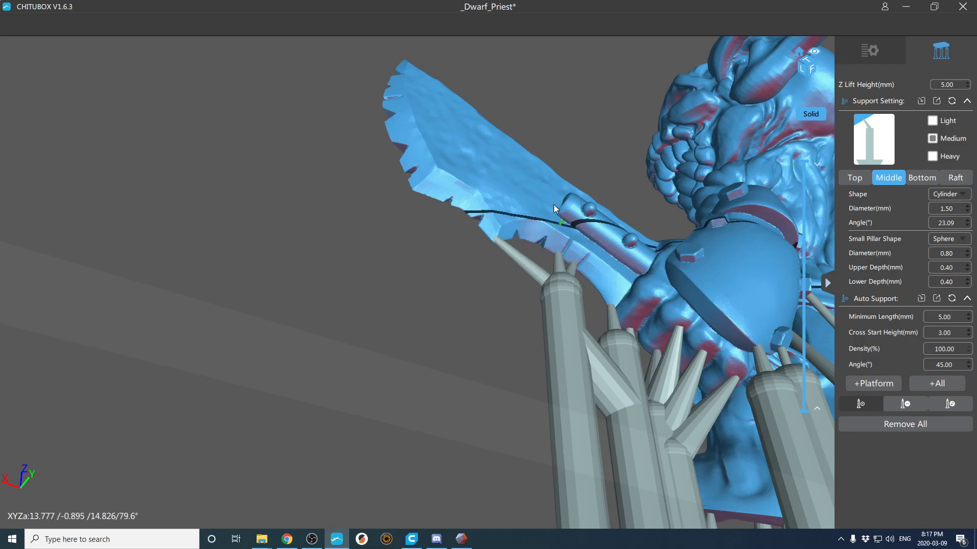
{"action": "right_click_drag", "start_coordinate": [445, 171], "coordinate": [496, 213]}
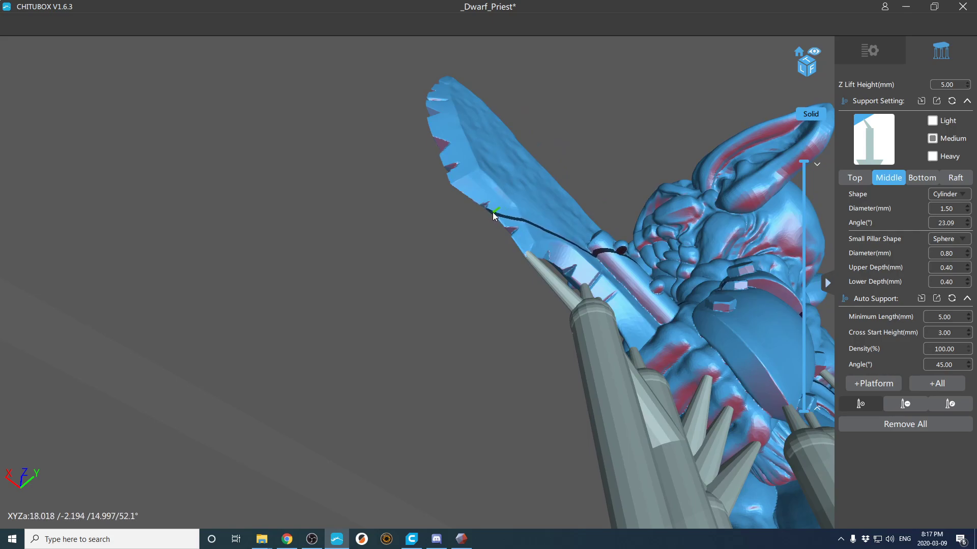
{"action": "right_click_drag", "start_coordinate": [493, 215], "coordinate": [439, 218]}
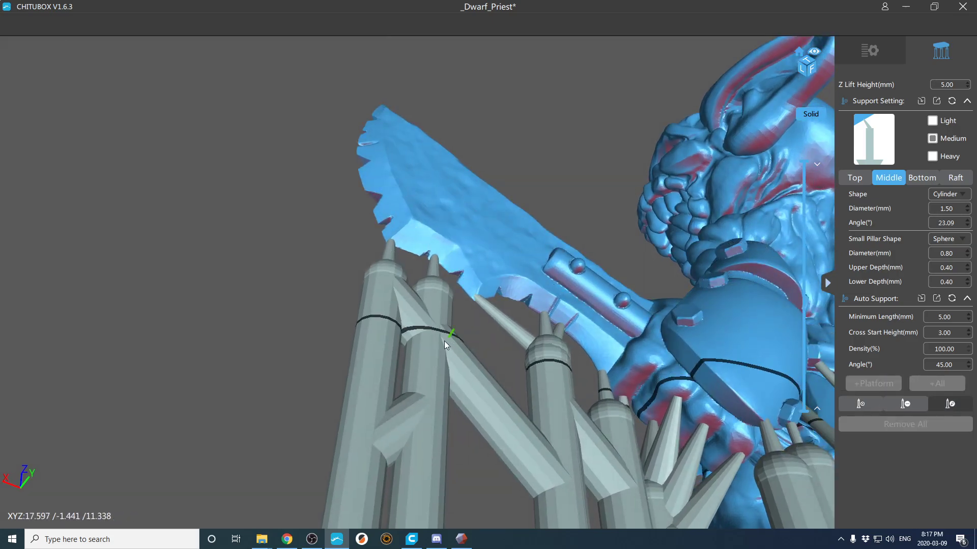
{"action": "left_click_drag", "start_coordinate": [420, 364], "coordinate": [388, 361]}
{"action": "key", "text": "d"}
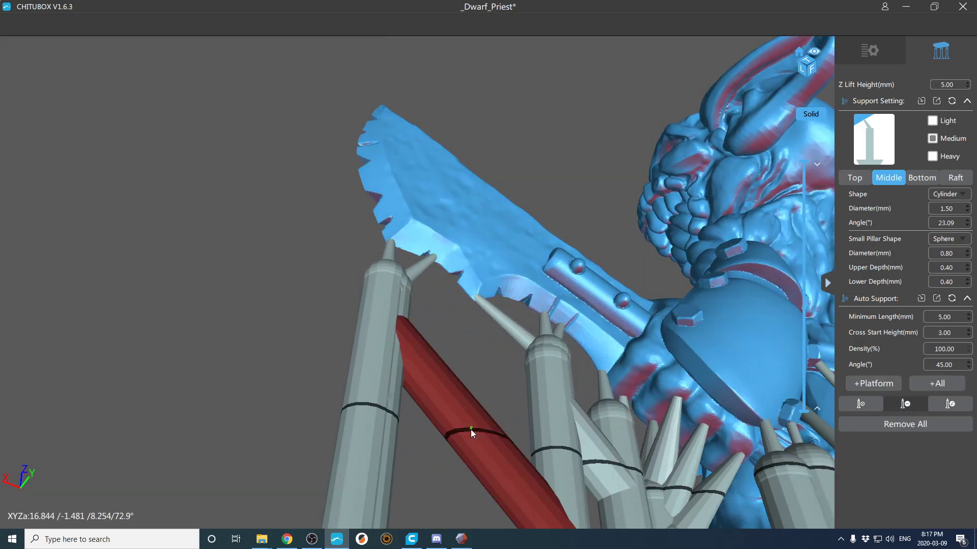
{"action": "left_click", "coordinate": [478, 429]}
{"action": "right_click_drag", "start_coordinate": [478, 429], "coordinate": [527, 313]}
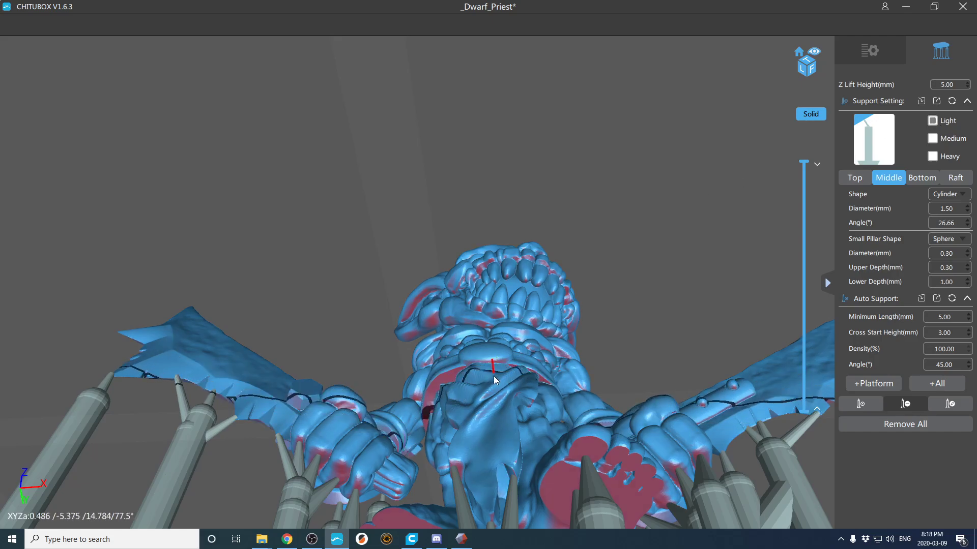
Step: Add a light support at the front of the goblin, attach its tip to an upper fang and raise its pillar to mouth height
{"action": "left_click", "coordinate": [500, 393]}
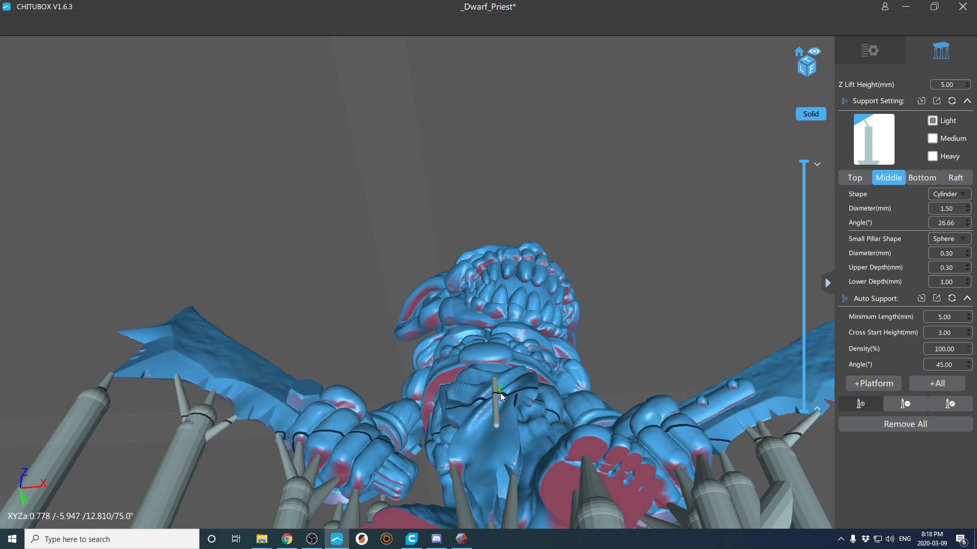
{"action": "right_click_drag", "start_coordinate": [498, 447], "coordinate": [483, 470]}
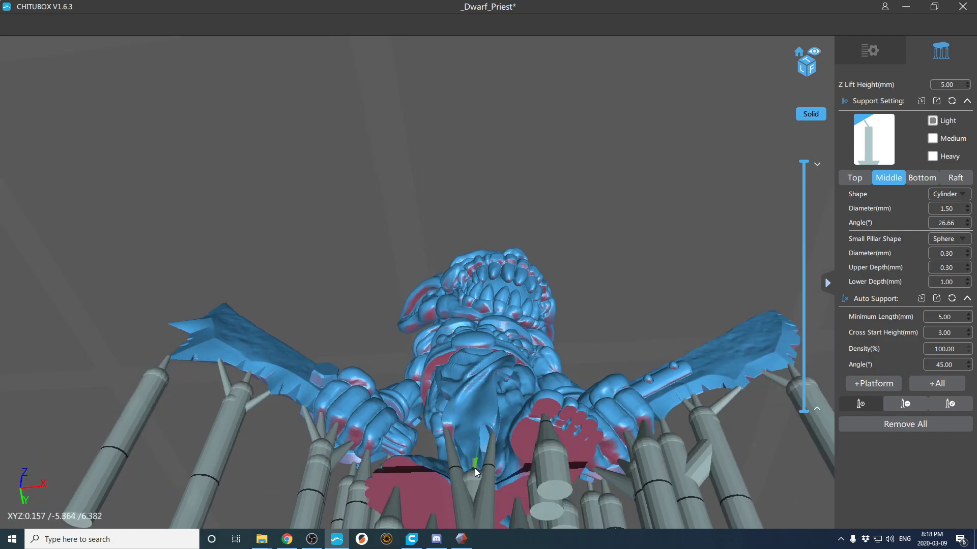
{"action": "key", "text": "shift"}
{"action": "left_click_drag", "start_coordinate": [474, 465], "coordinate": [514, 292]}
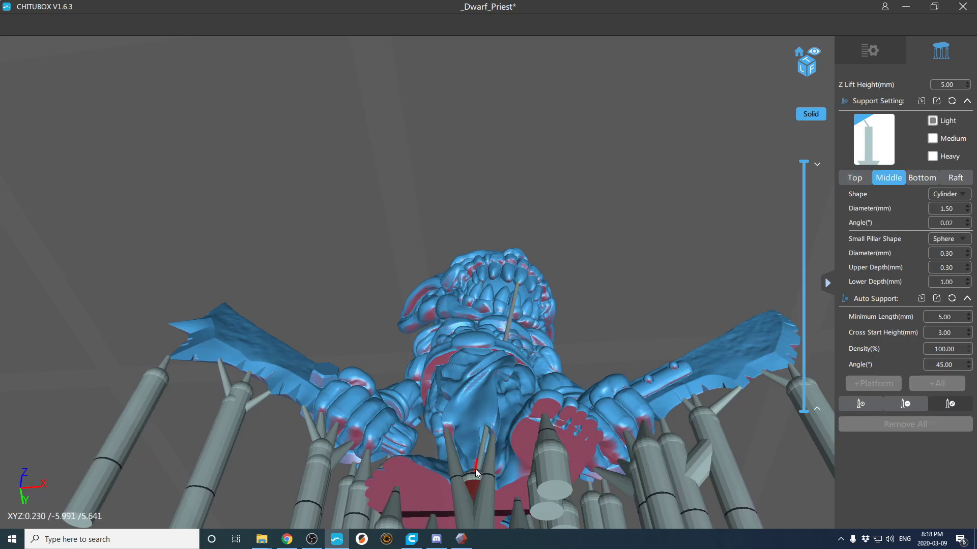
{"action": "left_click_drag", "start_coordinate": [482, 432], "coordinate": [508, 398]}
{"action": "right_click_drag", "start_coordinate": [509, 398], "coordinate": [540, 465]}
{"action": "scroll", "coordinate": [529, 431], "scroll_direction": "down", "scroll_amount": 5}
{"action": "left_click_drag", "start_coordinate": [477, 444], "coordinate": [480, 275]}
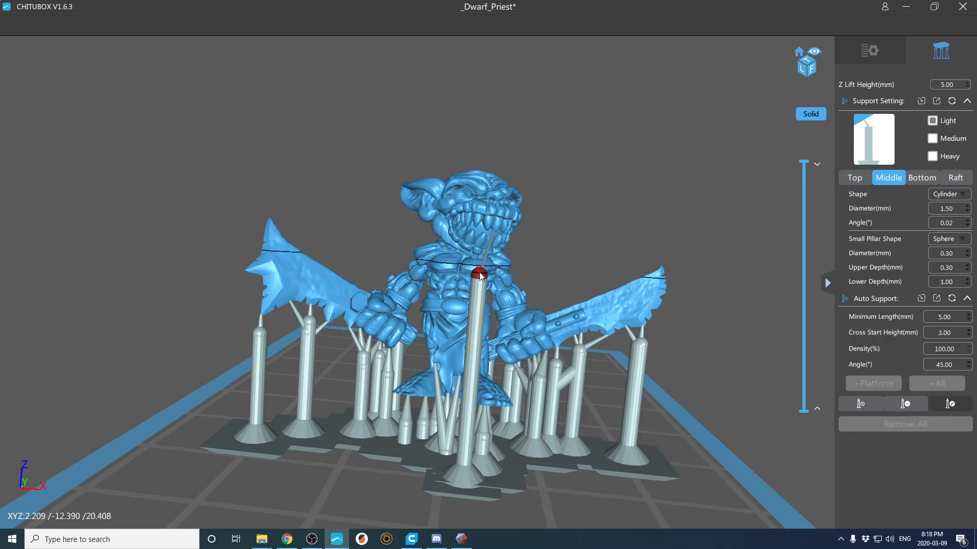
Step: Reposition the fang support's pillar in front of the goblin's torso
{"action": "right_click_drag", "start_coordinate": [510, 405], "coordinate": [574, 417]}
{"action": "left_click_drag", "start_coordinate": [553, 428], "coordinate": [501, 418]}
{"action": "right_click_drag", "start_coordinate": [501, 418], "coordinate": [453, 382]}
{"action": "scroll", "coordinate": [499, 306], "scroll_direction": "up", "scroll_amount": 5}
{"action": "scroll", "coordinate": [499, 306], "scroll_direction": "down", "scroll_amount": 3}
{"action": "mouse_move", "coordinate": [499, 306]}
{"action": "right_mouse_down"}
{"action": "mouse_move", "coordinate": [535, 289]}
{"action": "mouse_move", "coordinate": [491, 311]}
{"action": "right_mouse_up"}
{"action": "scroll", "coordinate": [535, 289], "scroll_direction": "up", "scroll_amount": 3}
{"action": "scroll", "coordinate": [516, 250], "scroll_direction": "up", "scroll_amount": 3}
{"action": "right_click_drag", "start_coordinate": [516, 249], "coordinate": [505, 251]}
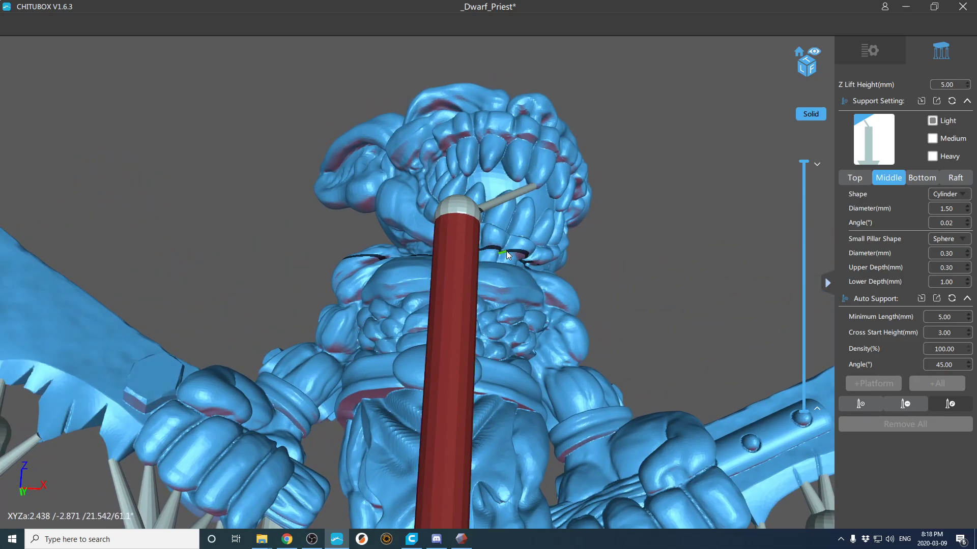
{"action": "scroll", "coordinate": [506, 251], "scroll_direction": "down", "scroll_amount": 3}
{"action": "key", "text": "Escape"}
Step: Add three more light supports against the fang support's pillar and attach their tips to the neighbouring upper fangs
{"action": "left_click", "coordinate": [431, 254]}
{"action": "left_click", "coordinate": [437, 253]}
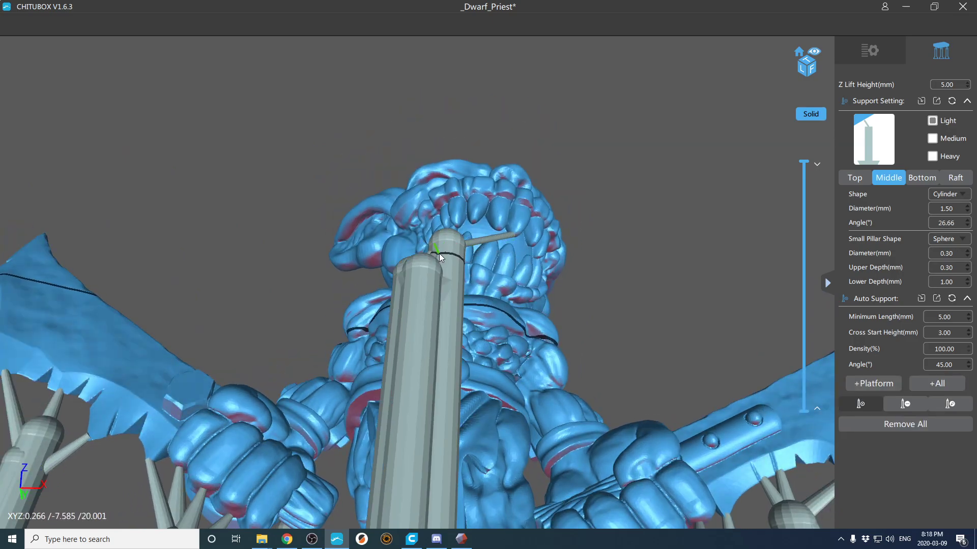
{"action": "left_click", "coordinate": [441, 255]}
{"action": "right_click_drag", "start_coordinate": [443, 255], "coordinate": [439, 267]}
{"action": "scroll", "coordinate": [442, 270], "scroll_direction": "up", "scroll_amount": 1}
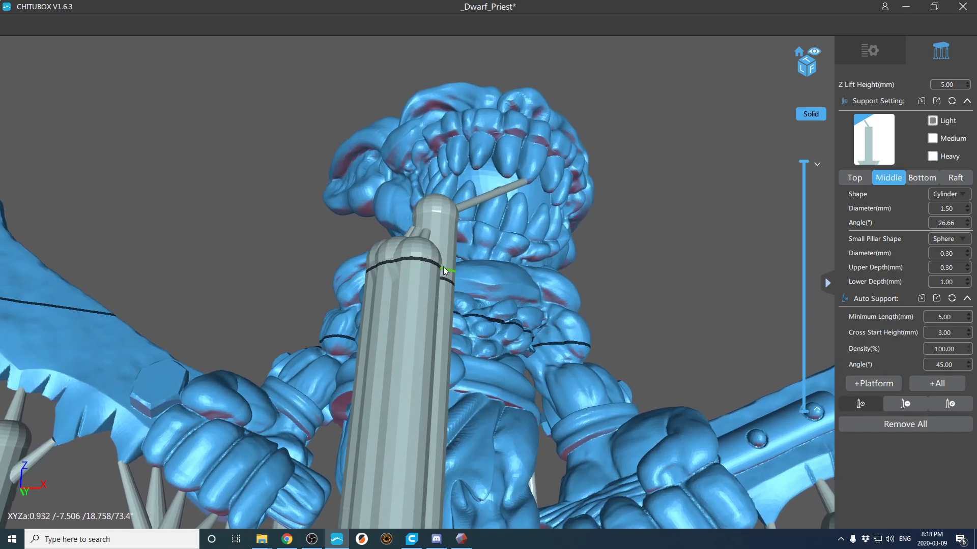
{"action": "key", "text": "Tab"}
{"action": "left_click_drag", "start_coordinate": [425, 234], "coordinate": [553, 189]}
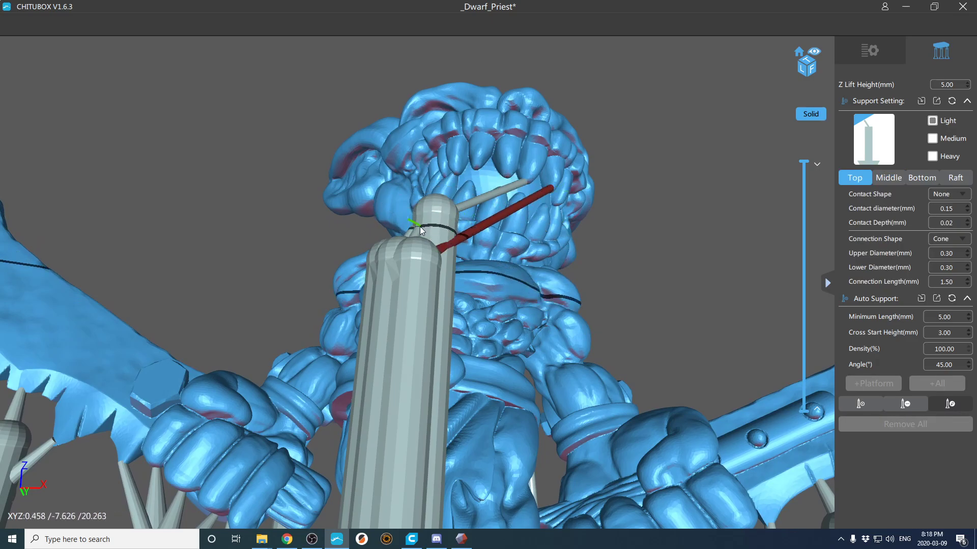
{"action": "left_click_drag", "start_coordinate": [416, 235], "coordinate": [509, 176]}
{"action": "left_click_drag", "start_coordinate": [408, 231], "coordinate": [476, 166]}
{"action": "right_click_drag", "start_coordinate": [482, 174], "coordinate": [506, 169]}
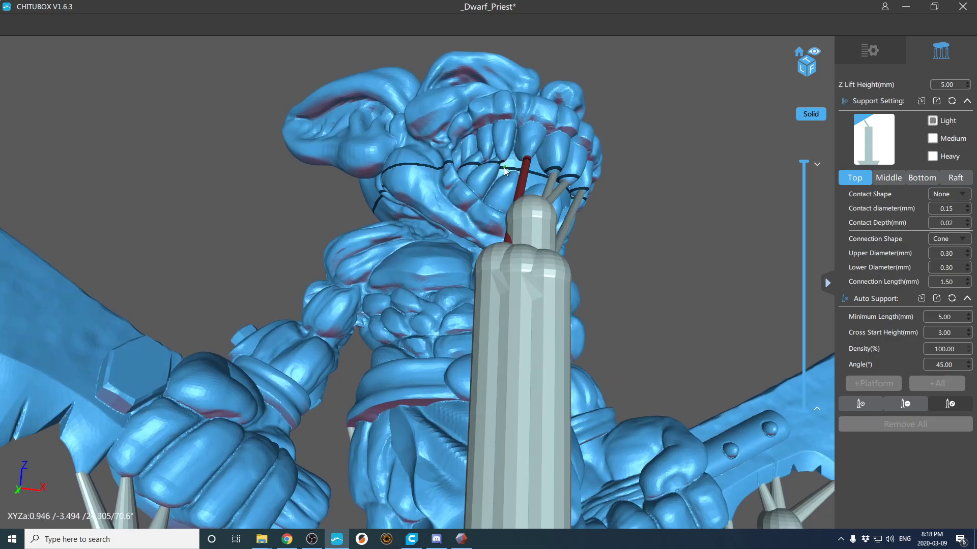
Step: Merge the pillars of the light fang supports into a tighter cluster
{"action": "left_click", "coordinate": [546, 301]}
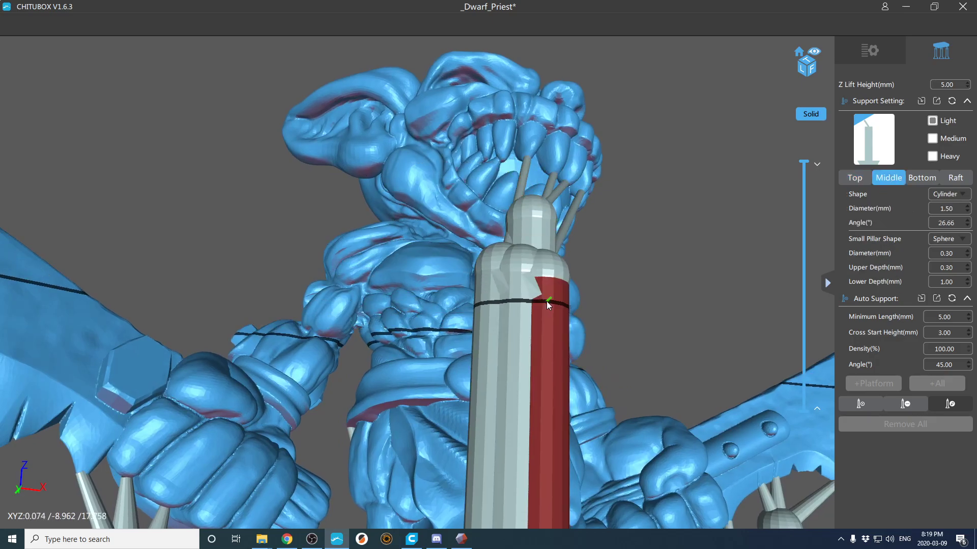
{"action": "left_click_drag", "start_coordinate": [538, 300], "coordinate": [526, 360]}
{"action": "right_click_drag", "start_coordinate": [530, 360], "coordinate": [328, 358]}
Step: Place a medium support at the back of the head, lower its pillar and attach its tip to the base of the left ear
{"action": "scroll", "coordinate": [488, 364], "scroll_direction": "down", "scroll_amount": 5}
{"action": "scroll", "coordinate": [468, 372], "scroll_direction": "up", "scroll_amount": 3}
{"action": "scroll", "coordinate": [510, 389], "scroll_direction": "down", "scroll_amount": 3}
{"action": "scroll", "coordinate": [392, 298], "scroll_direction": "up", "scroll_amount": 4}
{"action": "right_click_drag", "start_coordinate": [392, 298], "coordinate": [467, 244]}
{"action": "scroll", "coordinate": [416, 281], "scroll_direction": "up", "scroll_amount": 1}
{"action": "left_click", "coordinate": [424, 280]}
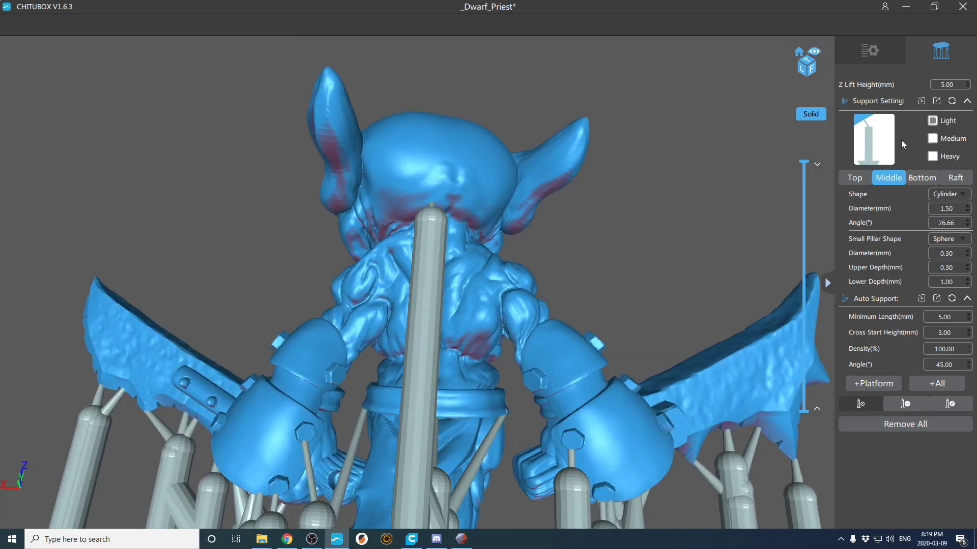
{"action": "key", "text": "ctrl+z"}
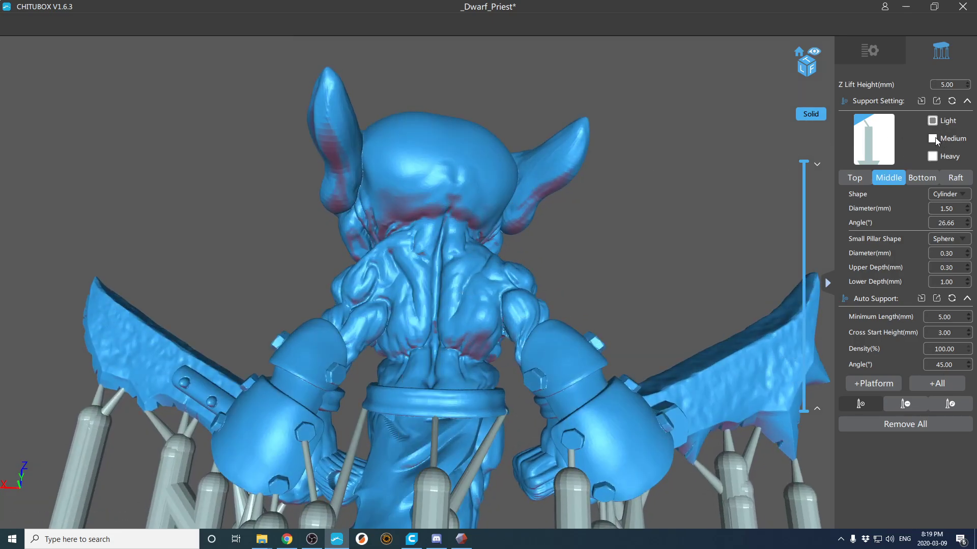
{"action": "left_click", "coordinate": [429, 203]}
{"action": "right_click_drag", "start_coordinate": [429, 202], "coordinate": [429, 209]}
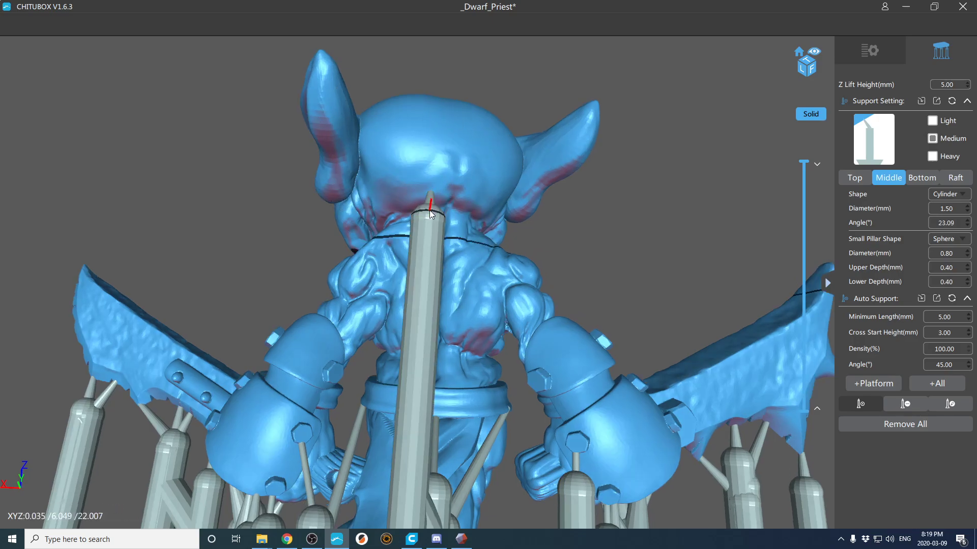
{"action": "left_click_drag", "start_coordinate": [430, 209], "coordinate": [430, 273]}
{"action": "left_click_drag", "start_coordinate": [429, 217], "coordinate": [330, 199]}
Step: Add a second medium support off the rear pillar, attach its tip midway up the left ear and move its pillar against the first
{"action": "left_click", "coordinate": [417, 290]}
{"action": "left_click_drag", "start_coordinate": [417, 292], "coordinate": [321, 134], "text": "ctrl"}
{"action": "left_click", "coordinate": [401, 411]}
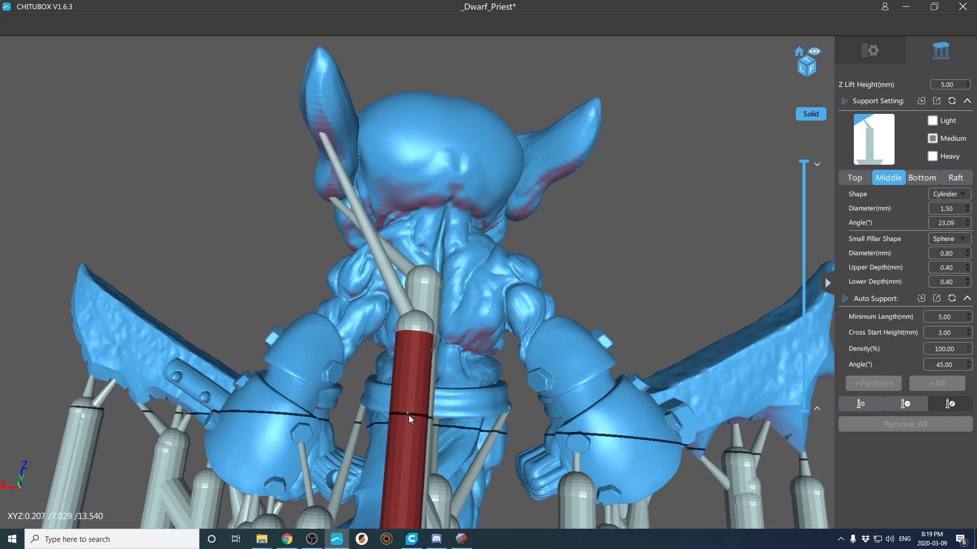
{"action": "left_click_drag", "start_coordinate": [412, 413], "coordinate": [412, 415]}
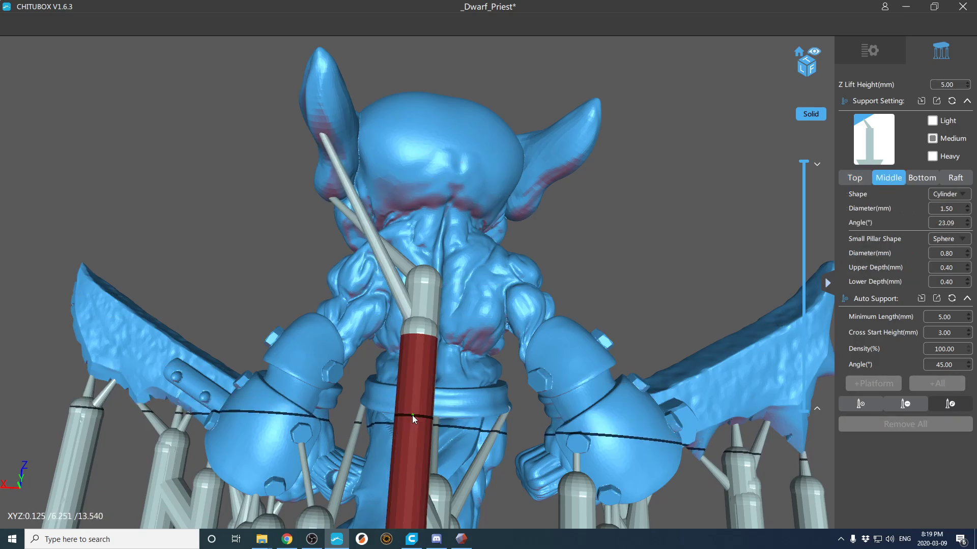
Step: Add a medium support on the rear pillar and attach its tip to the base of the right ear
{"action": "mouse_move", "coordinate": [412, 411]}
{"action": "right_mouse_down"}
{"action": "mouse_move", "coordinate": [472, 405]}
{"action": "mouse_move", "coordinate": [413, 405]}
{"action": "right_mouse_up"}
{"action": "key", "text": "a"}
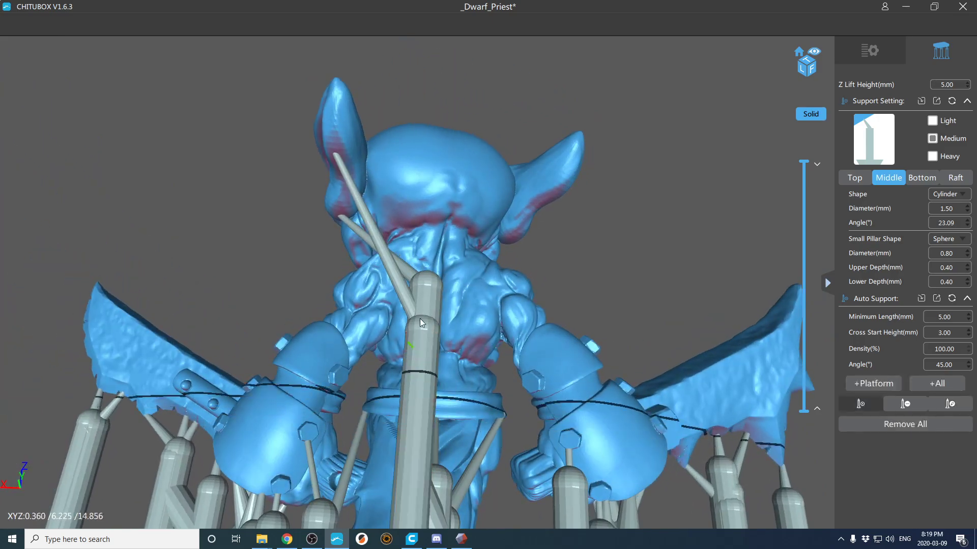
{"action": "left_click", "coordinate": [436, 283]}
{"action": "key", "text": "e"}
{"action": "left_click_drag", "start_coordinate": [437, 282], "coordinate": [514, 240]}
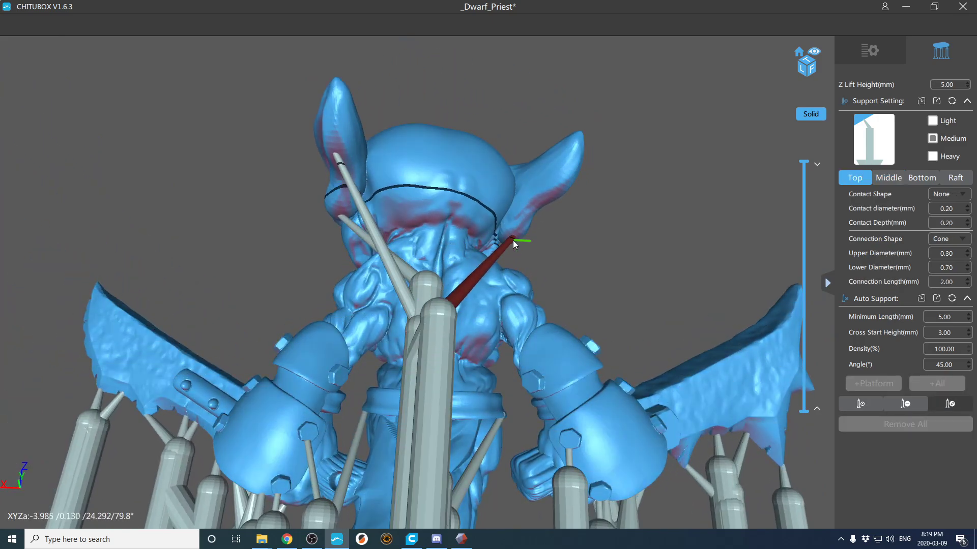
{"action": "right_click_drag", "start_coordinate": [514, 241], "coordinate": [452, 283]}
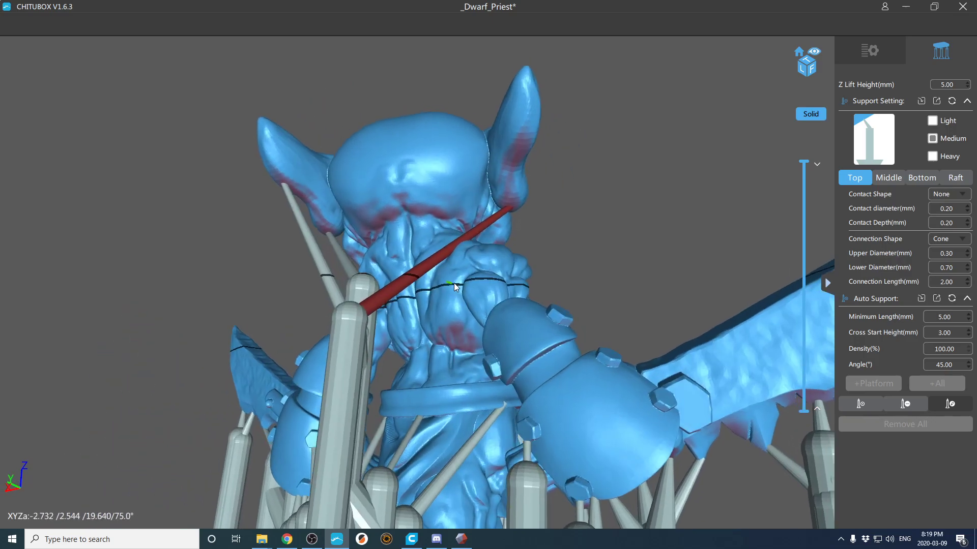
Step: Move the right ear support's pillar away from the left ear pillars, toward the right side of the back
{"action": "left_click", "coordinate": [367, 374]}
{"action": "left_click_drag", "start_coordinate": [367, 380], "coordinate": [390, 282]}
{"action": "right_click_drag", "start_coordinate": [390, 281], "coordinate": [482, 276]}
{"action": "mouse_move", "coordinate": [476, 356]}
{"action": "left_mouse_down"}
{"action": "mouse_move", "coordinate": [507, 351]}
{"action": "mouse_move", "coordinate": [489, 354]}
{"action": "left_mouse_up"}
{"action": "right_click_drag", "start_coordinate": [489, 354], "coordinate": [529, 323]}
Step: Add a second medium support for the right ear, attach its tip midway up the ear and merge its pillar with the first
{"action": "left_click", "coordinate": [492, 277]}
{"action": "right_click_drag", "start_coordinate": [493, 274], "coordinate": [468, 286]}
{"action": "left_click_drag", "start_coordinate": [449, 268], "coordinate": [513, 193]}
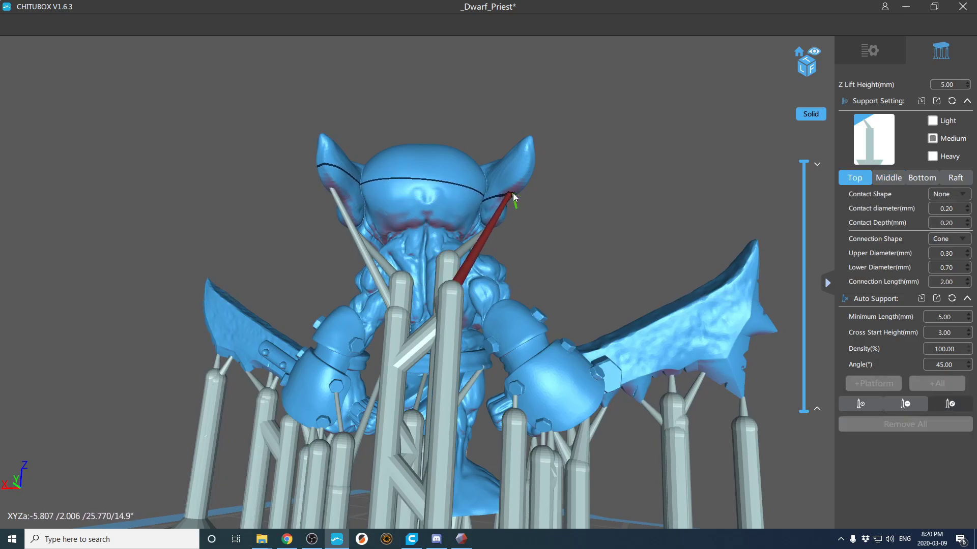
{"action": "left_click", "coordinate": [450, 332]}
{"action": "left_click_drag", "start_coordinate": [444, 339], "coordinate": [444, 338]}
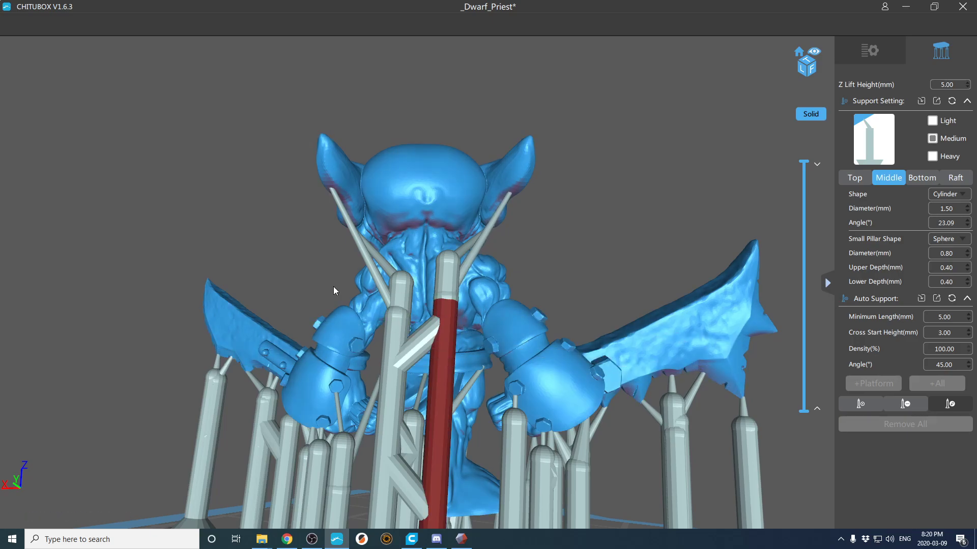
Step: Save the supported goblin project as _Goblin3 in the Goblins files folder
{"action": "scroll", "coordinate": [417, 305], "scroll_direction": "down", "scroll_amount": 5}
{"action": "right_click_drag", "start_coordinate": [442, 301], "coordinate": [306, 354]}
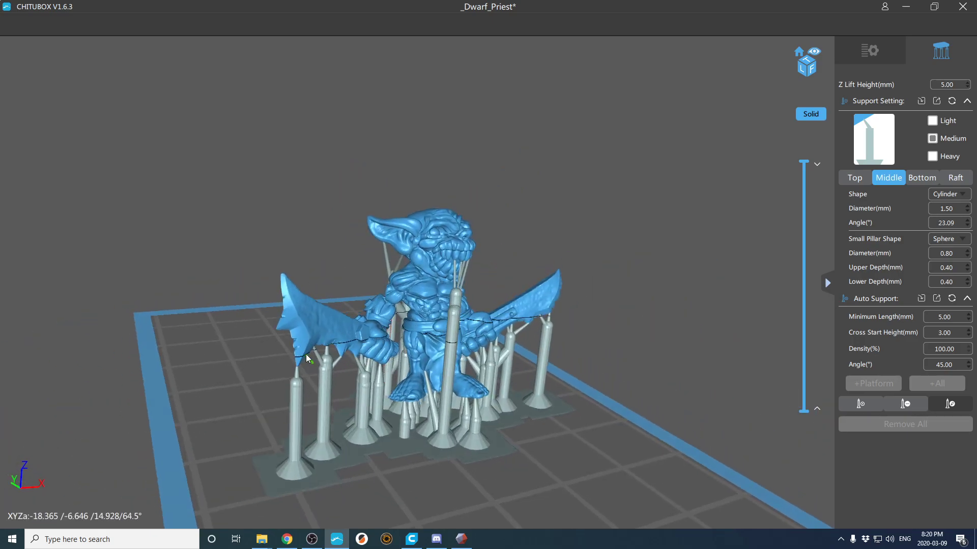
{"action": "left_click", "coordinate": [868, 51]}
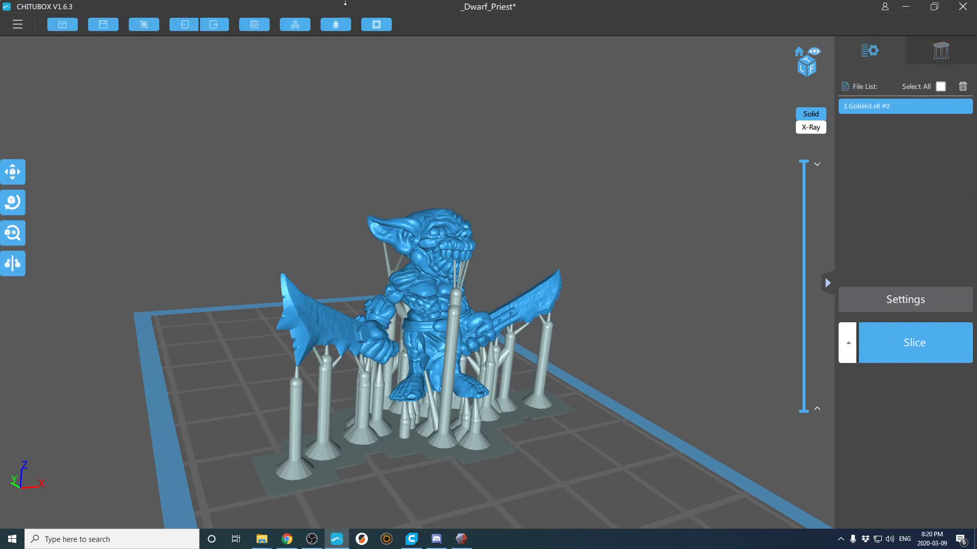
{"action": "left_click", "coordinate": [19, 24]}
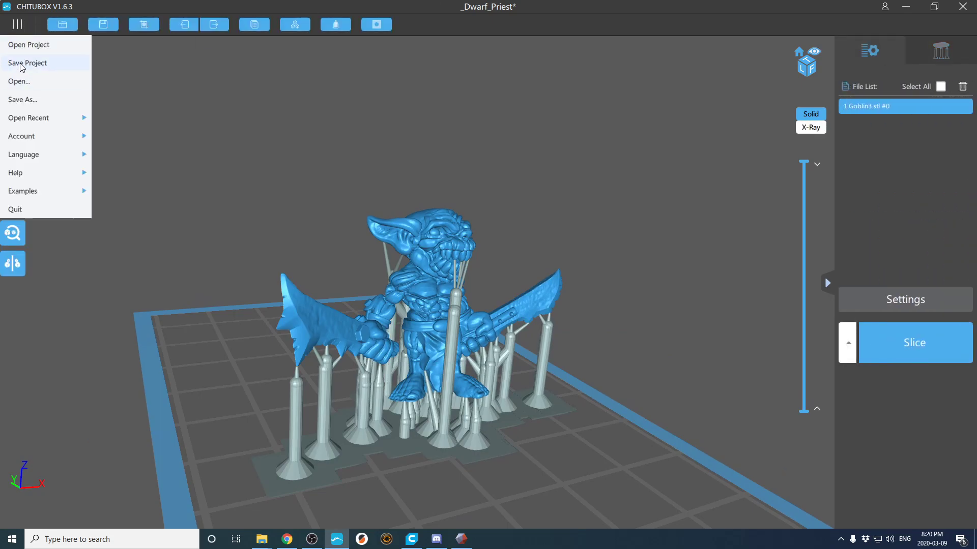
{"action": "left_click", "coordinate": [21, 63]}
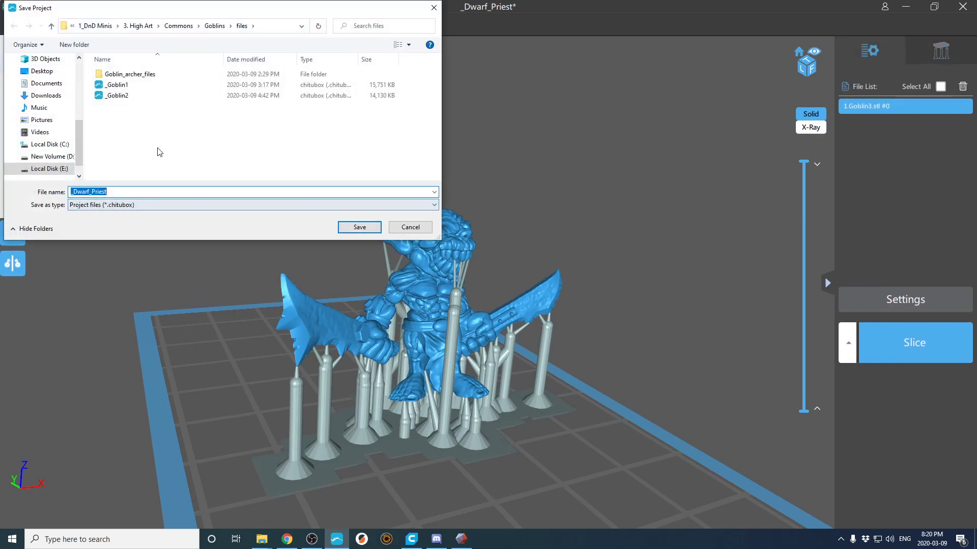
{"action": "left_click", "coordinate": [127, 100]}
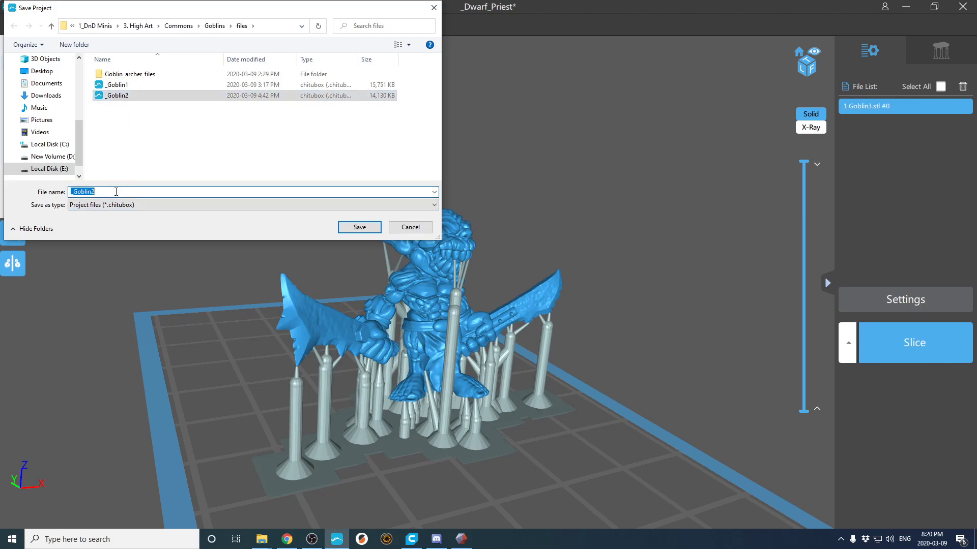
{"action": "key", "text": "BackSpace"}
{"action": "type", "text": "3"}
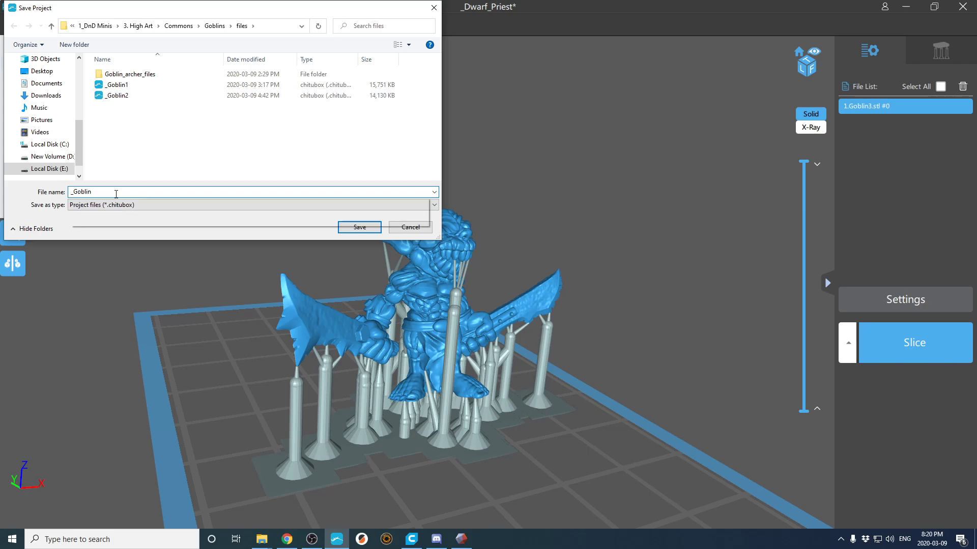
{"action": "left_click", "coordinate": [359, 228]}
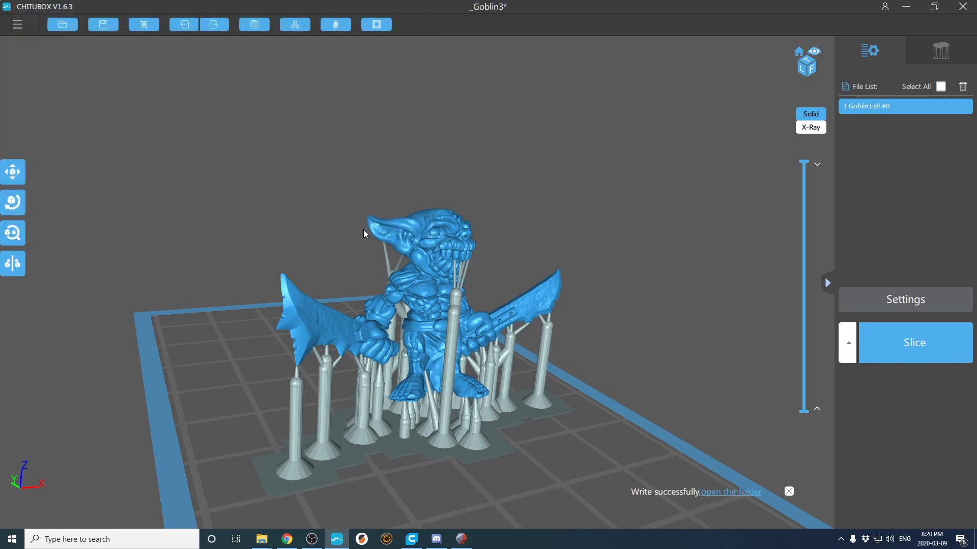
Step: Slice the supported goblin, preview its upper layers and save the slices as _Goblin3 in Photon slicer format
{"action": "left_click", "coordinate": [915, 344]}
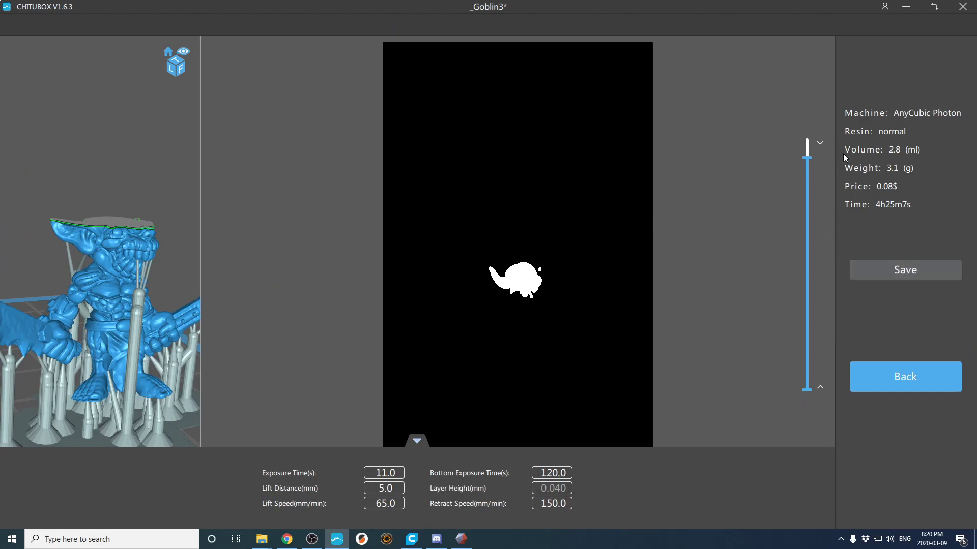
{"action": "left_click_drag", "start_coordinate": [809, 159], "coordinate": [813, 133]}
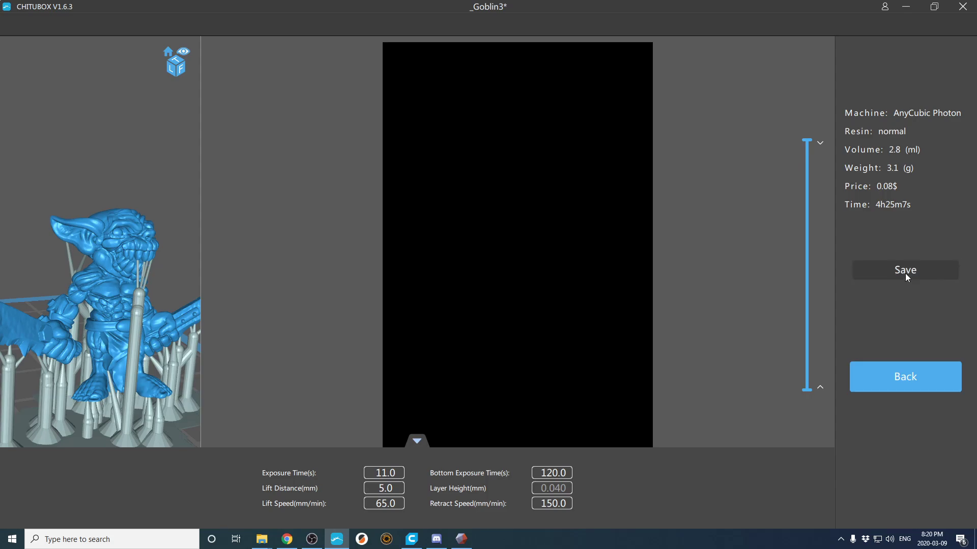
{"action": "left_click", "coordinate": [905, 270]}
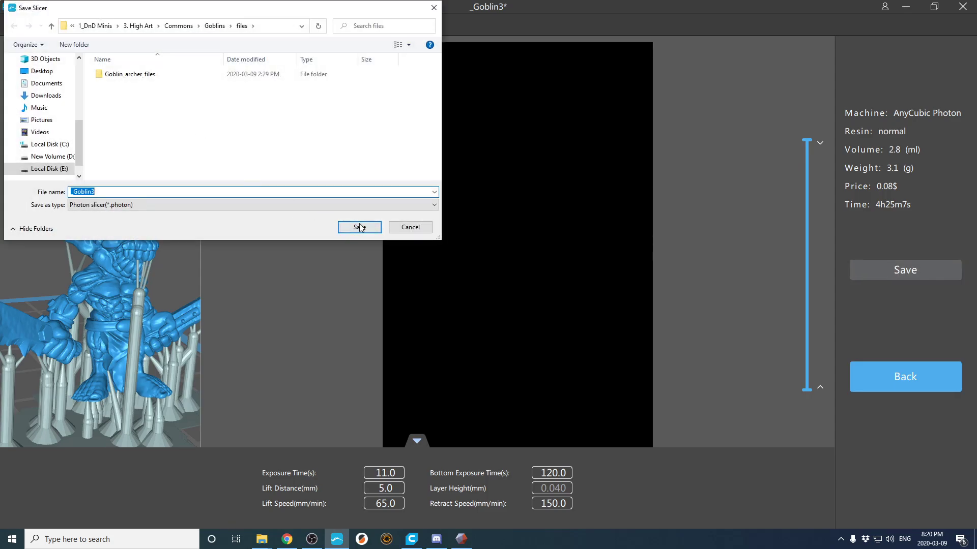
{"action": "left_click", "coordinate": [359, 225]}
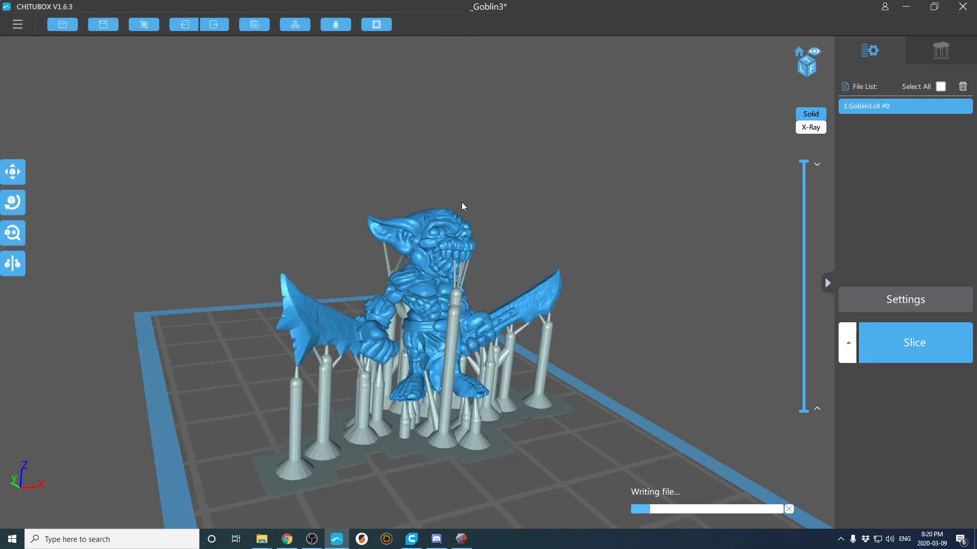
Step: Open the output folder, open the _Goblin3 PHOTON file in its viewer and minimize the folder window
{"action": "left_click_drag", "start_coordinate": [676, 480], "coordinate": [524, 310]}
{"action": "scroll", "coordinate": [524, 310], "scroll_direction": "up", "scroll_amount": 3}
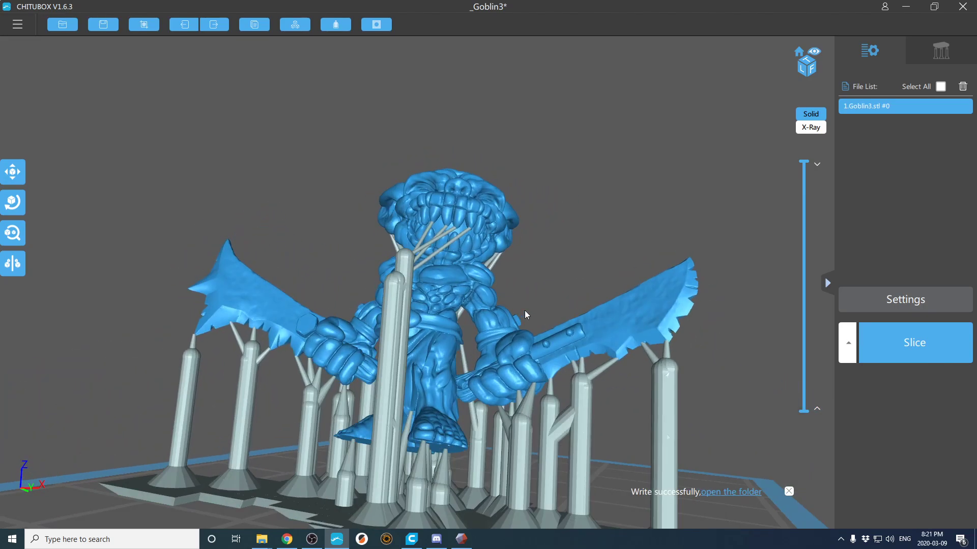
{"action": "left_click", "coordinate": [721, 493]}
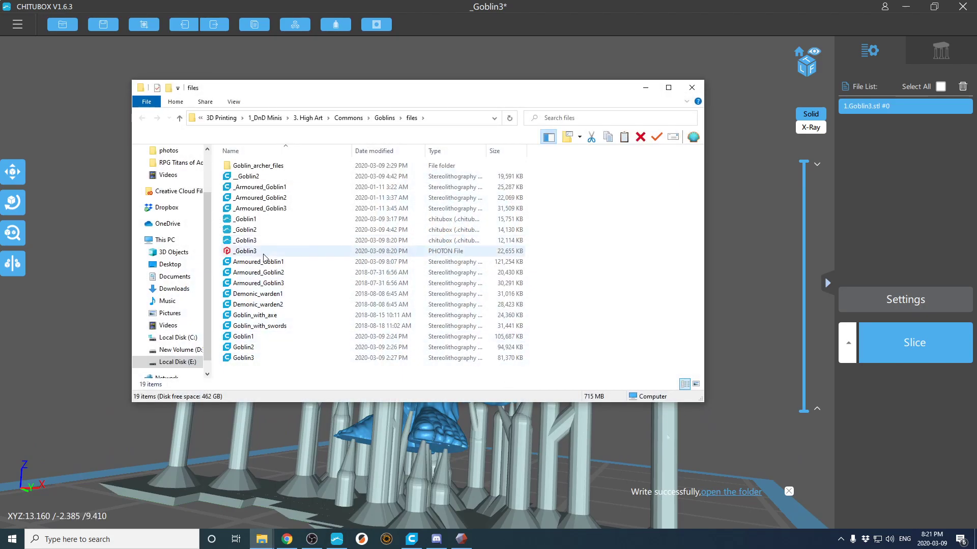
{"action": "double_click", "coordinate": [254, 254]}
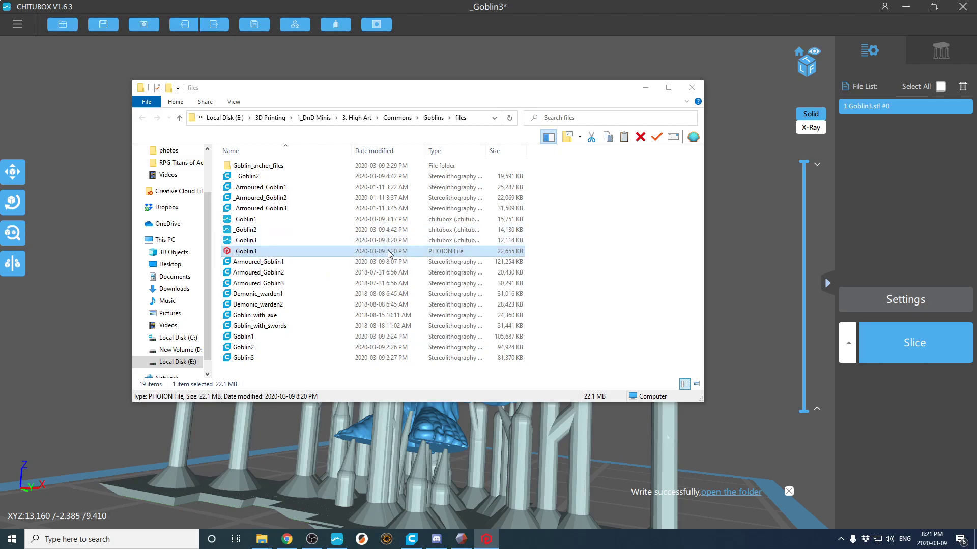
{"action": "left_click", "coordinate": [644, 91]}
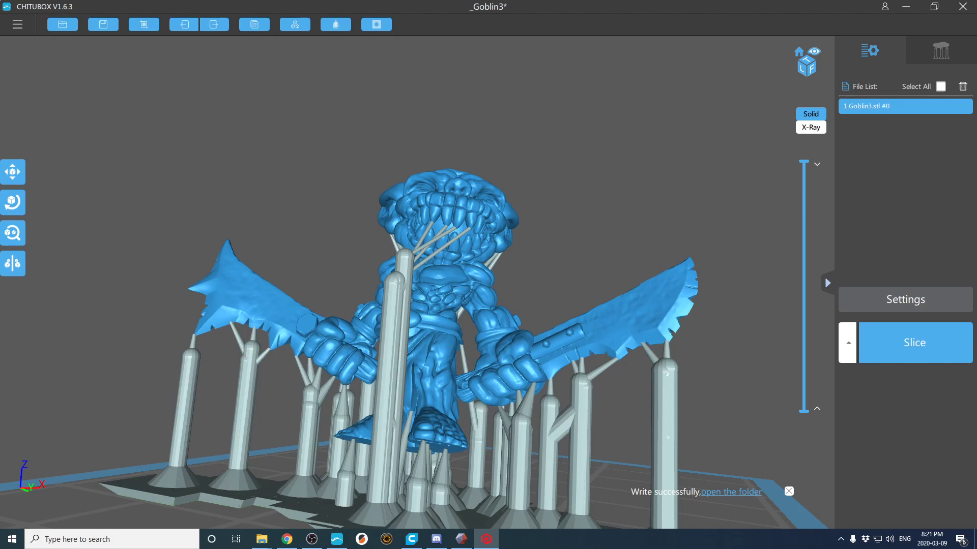
Step: Arrange the Photon file viewer and the CHITUBOX window side by side with the goblin model in view
{"action": "left_click_drag", "start_coordinate": [800, 164], "coordinate": [1, 179]}
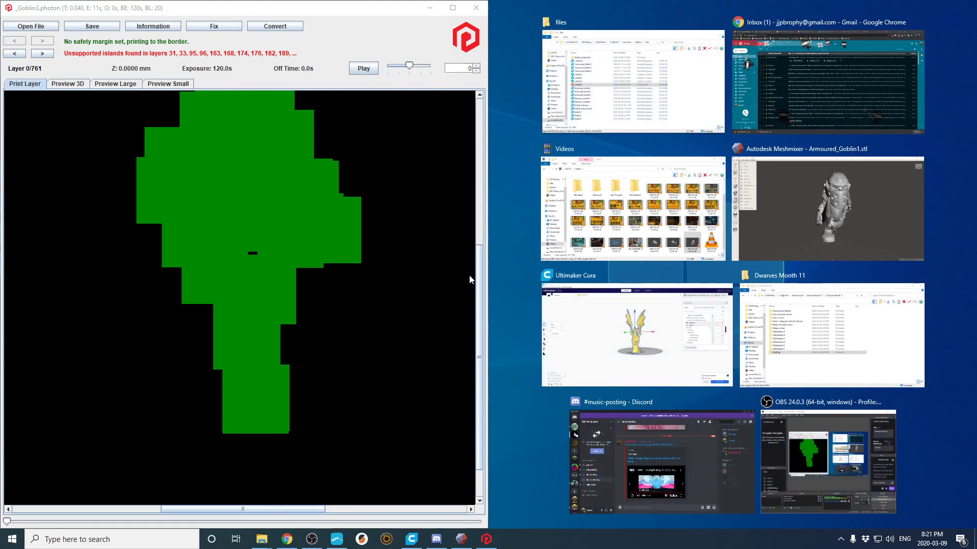
{"action": "left_click", "coordinate": [515, 336]}
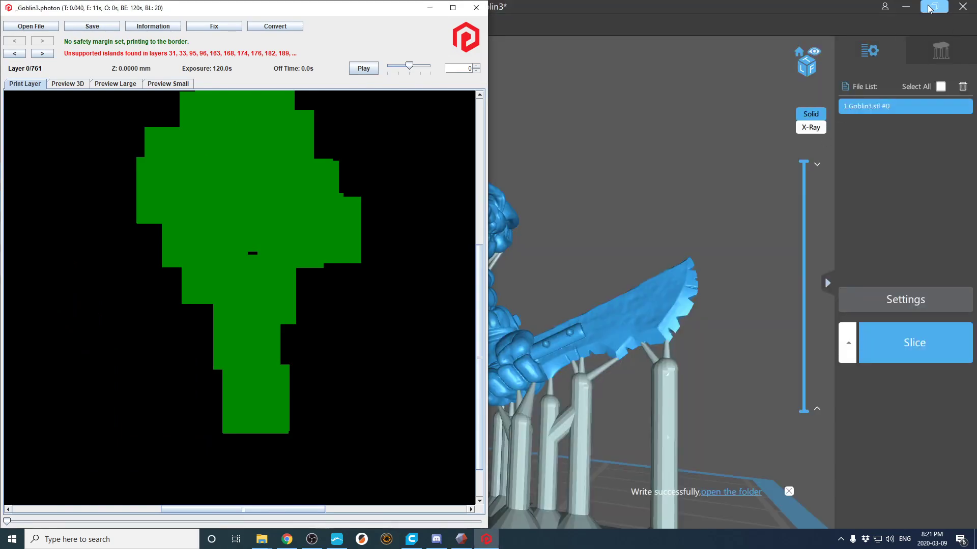
{"action": "left_click", "coordinate": [932, 10]}
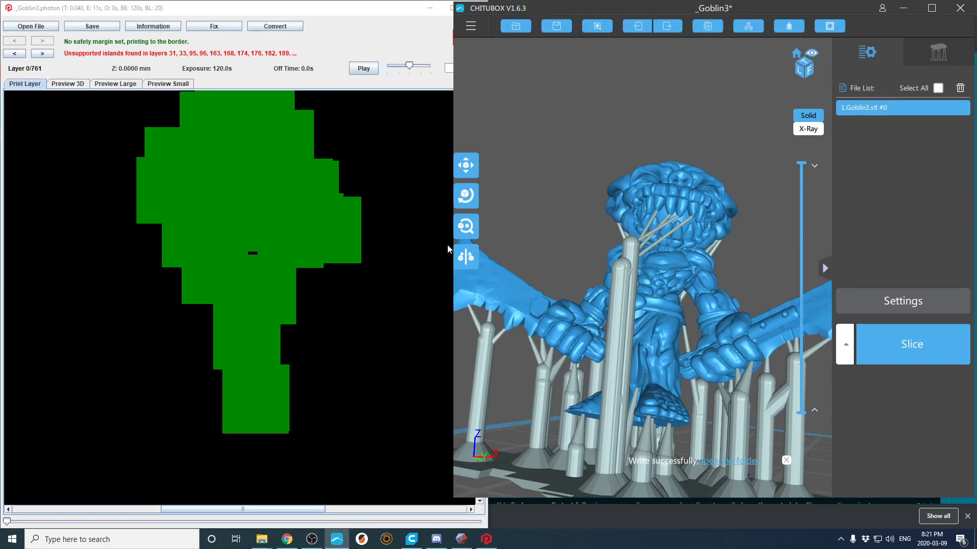
{"action": "scroll", "coordinate": [592, 331], "scroll_direction": "down", "scroll_amount": 1}
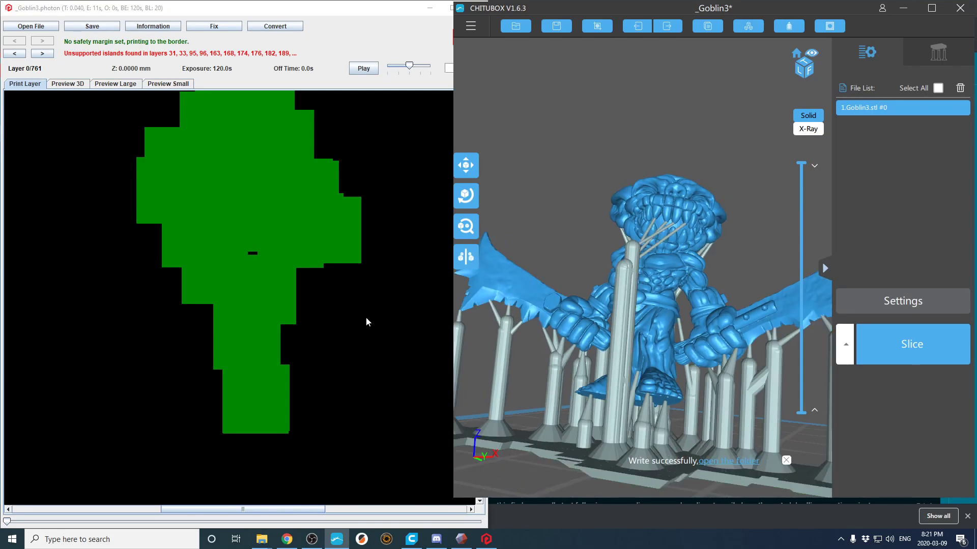
{"action": "scroll", "coordinate": [300, 279], "scroll_direction": "up", "scroll_amount": 4}
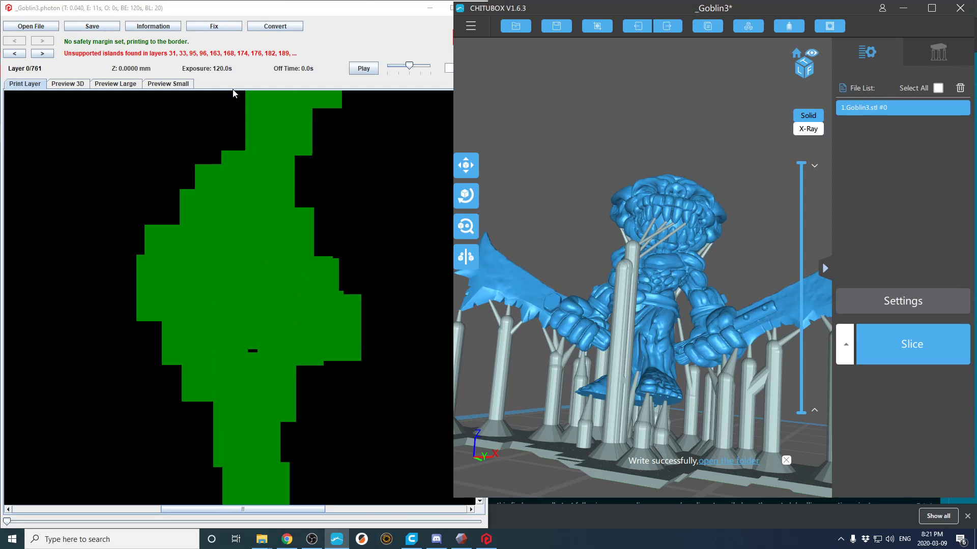
Step: Run the automatic pixel error fix on the island layers of _Goblin3.photon and close the fix dialog
{"action": "left_click", "coordinate": [214, 28]}
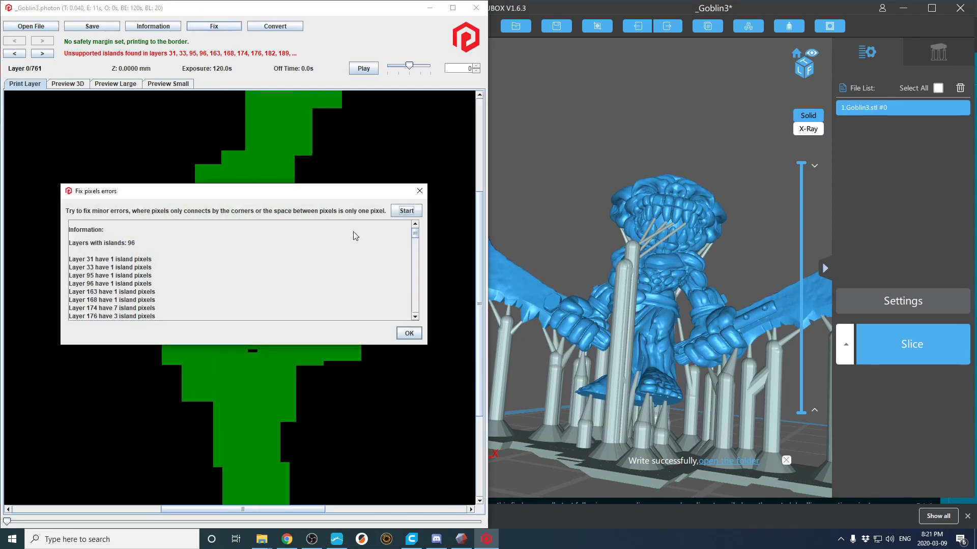
{"action": "left_click", "coordinate": [402, 211]}
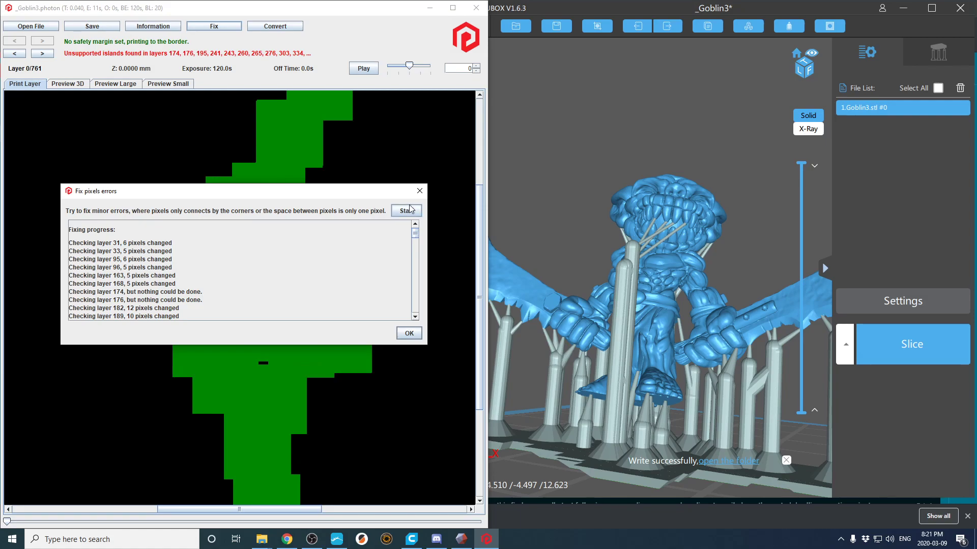
{"action": "left_click", "coordinate": [418, 192]}
Step: Review the list of layers that still have island pixels in the sliced file after the fix
{"action": "left_click", "coordinate": [206, 27]}
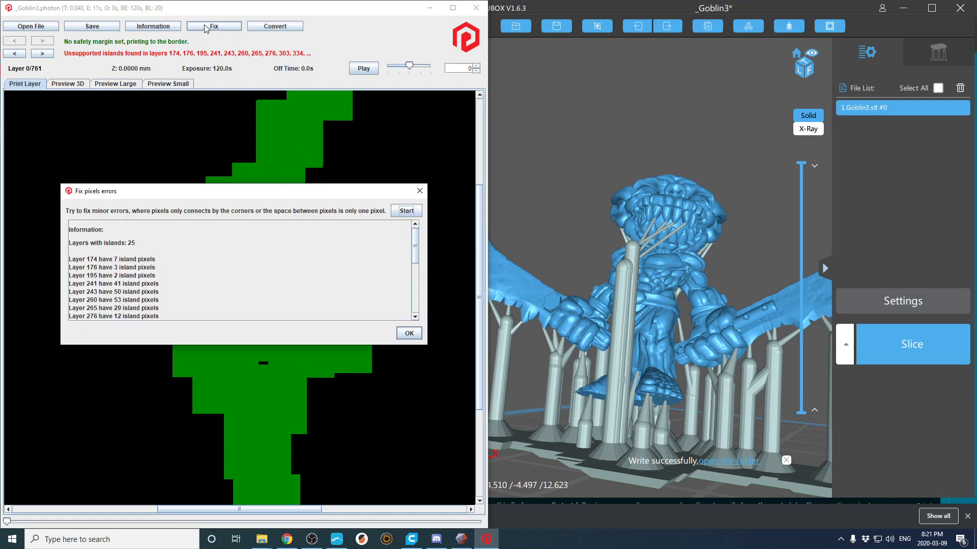
{"action": "scroll", "coordinate": [216, 295], "scroll_direction": "down", "scroll_amount": 4}
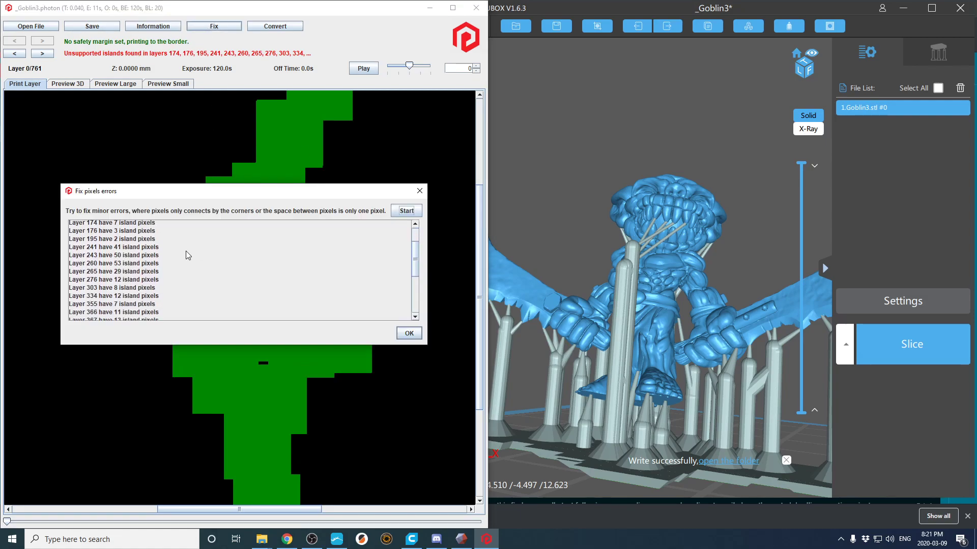
{"action": "scroll", "coordinate": [186, 252], "scroll_direction": "down", "scroll_amount": 4}
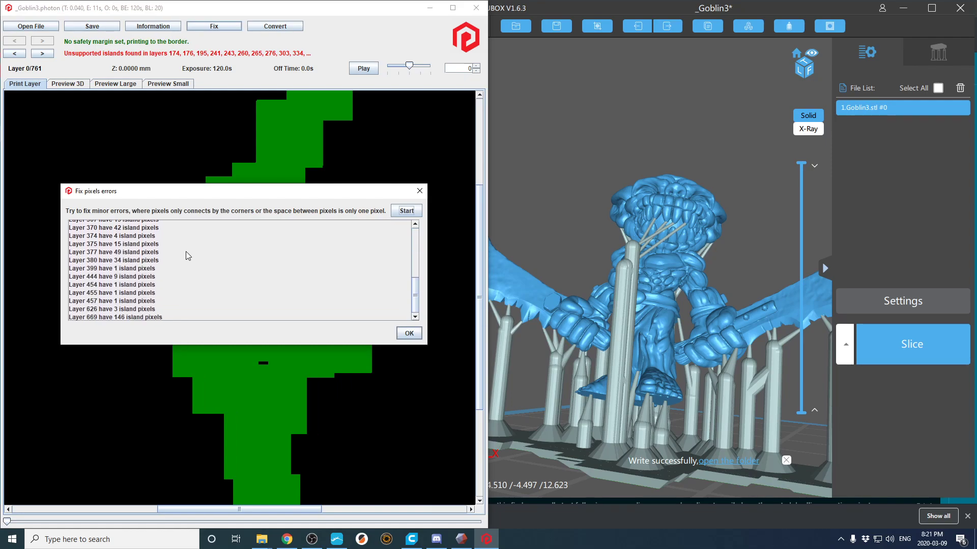
{"action": "scroll", "coordinate": [166, 295], "scroll_direction": "up", "scroll_amount": 3}
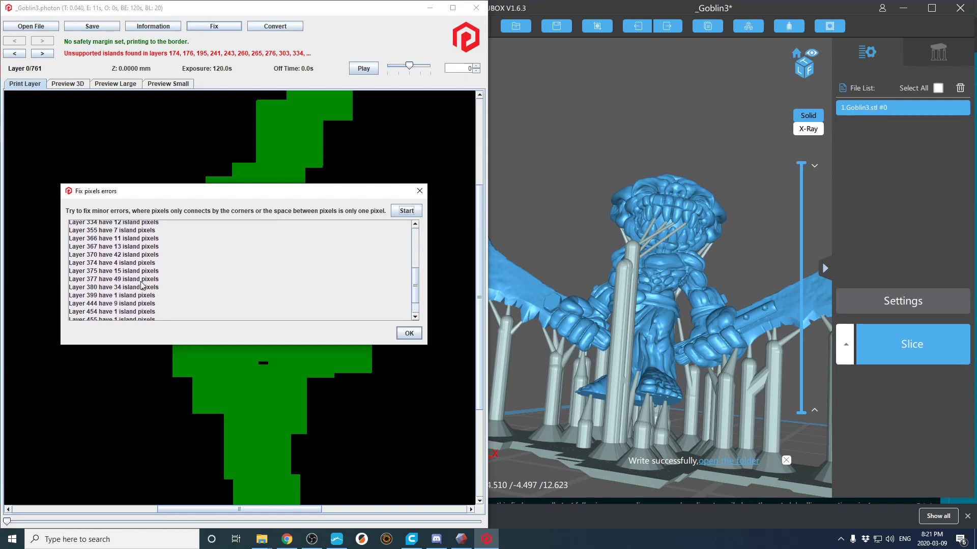
{"action": "scroll", "coordinate": [266, 253], "scroll_direction": "up", "scroll_amount": 5}
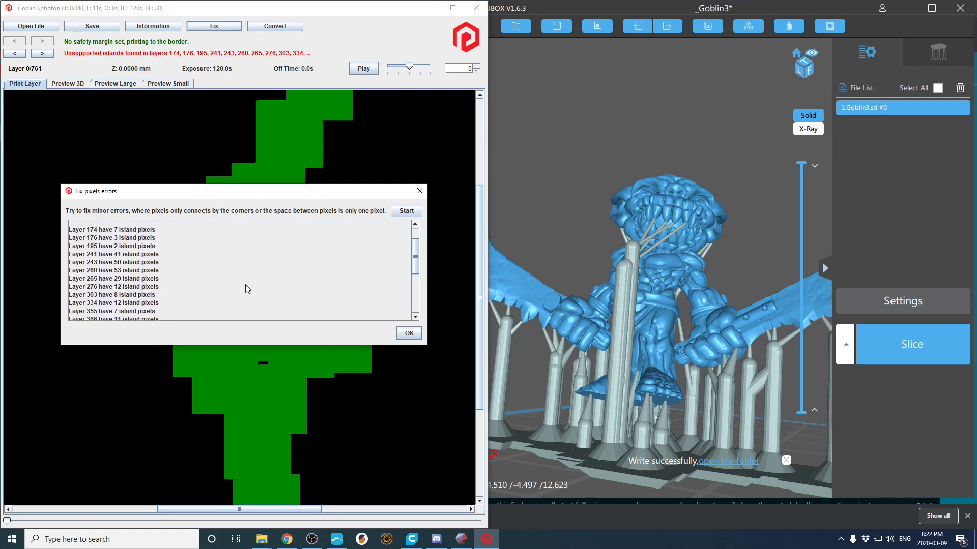
{"action": "left_click", "coordinate": [420, 193]}
Step: Go to island layer 174 in the Photon file and cut the model view in CHITUBOX down to about layer 170
{"action": "left_click", "coordinate": [49, 54]}
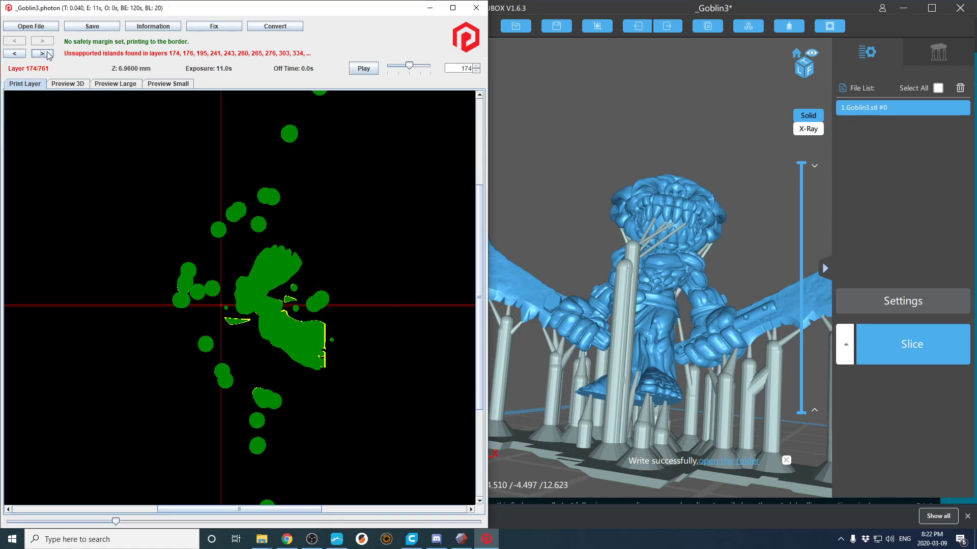
{"action": "left_click", "coordinate": [567, 190]}
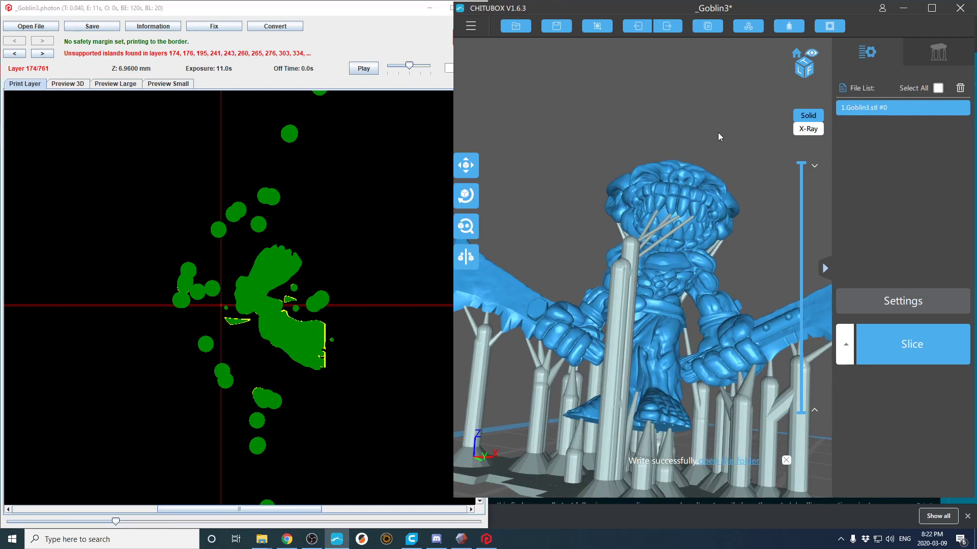
{"action": "left_click_drag", "start_coordinate": [797, 163], "coordinate": [804, 361]}
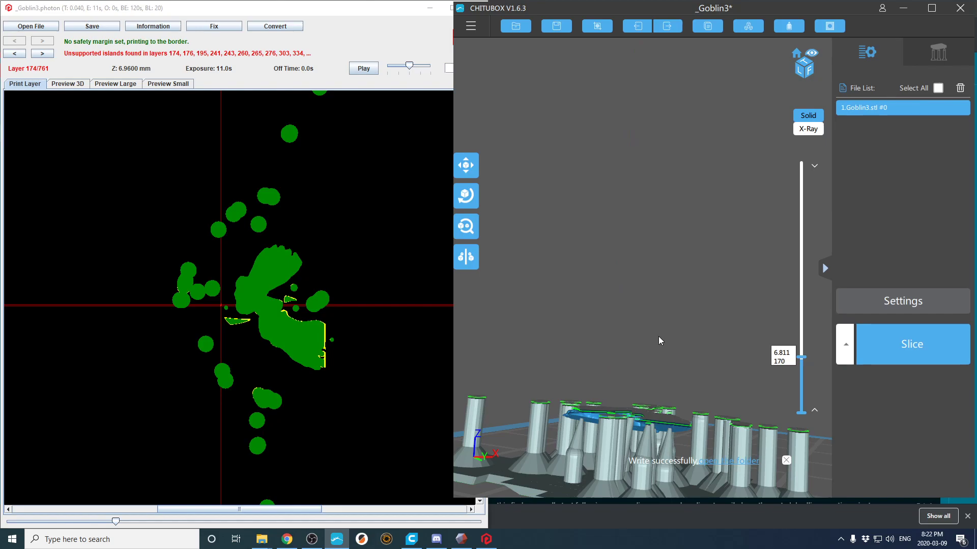
{"action": "left_click_drag", "start_coordinate": [670, 325], "coordinate": [672, 324]}
Step: Step the model cut up and down between about layers 171 and 185 to locate the unsupported island of layer 174
{"action": "key", "text": "Up"}
{"action": "key", "text": "Up"}
{"action": "key", "text": "Up"}
{"action": "key", "text": "Up"}
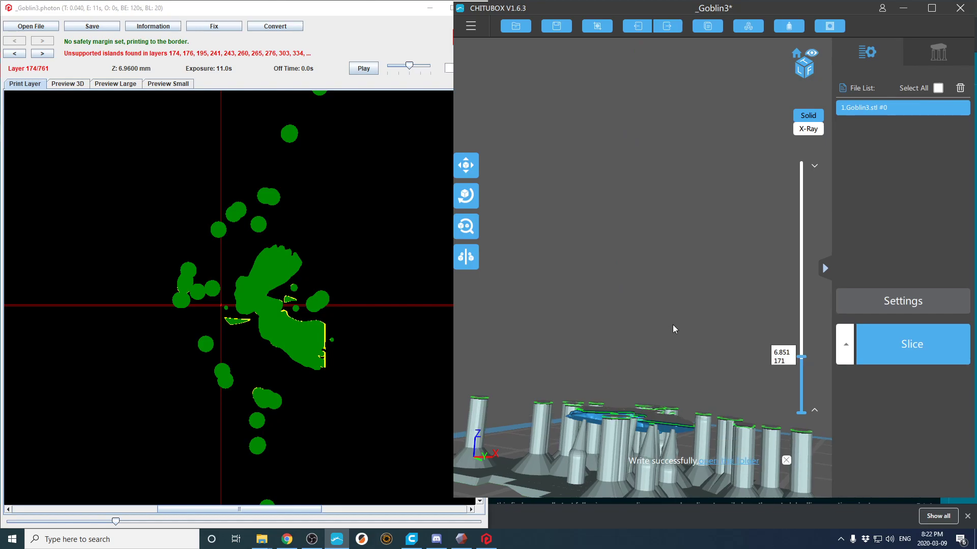
{"action": "key", "text": "Up"}
{"action": "key", "text": "Up"}
{"action": "key", "text": "Up"}
{"action": "key", "text": "Up"}
{"action": "key", "text": "Up"}
{"action": "key", "text": "Up"}
{"action": "key", "text": "Up"}
{"action": "key", "text": "Up"}
{"action": "key", "text": "Up"}
{"action": "key", "text": "Up"}
{"action": "key", "text": "Up"}
{"action": "key", "text": "Up"}
{"action": "key", "text": "Up"}
{"action": "key", "text": "Up"}
{"action": "key", "text": "Up"}
{"action": "key", "text": "Up"}
{"action": "key", "text": "Up"}
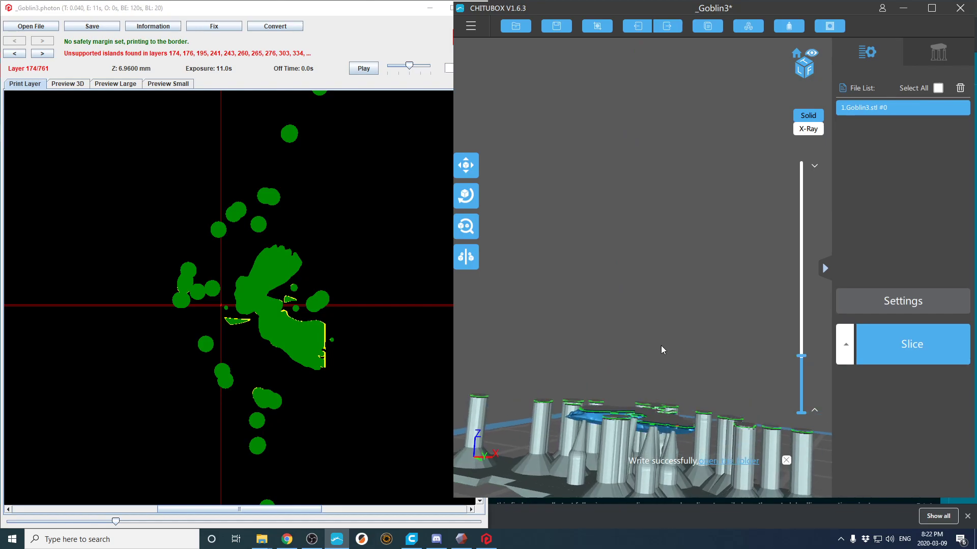
{"action": "key", "text": "Down"}
{"action": "key", "text": "Down"}
{"action": "key", "text": "Down"}
{"action": "key", "text": "Down"}
{"action": "key", "text": "Down"}
{"action": "key", "text": "Down"}
{"action": "key", "text": "Down"}
{"action": "key", "text": "Down"}
{"action": "key", "text": "Down"}
{"action": "key", "text": "Down"}
{"action": "key", "text": "Down"}
{"action": "key", "text": "Down"}
{"action": "key", "text": "Down"}
{"action": "key", "text": "Down"}
{"action": "key", "text": "Down"}
{"action": "key", "text": "Down"}
{"action": "key", "text": "Down"}
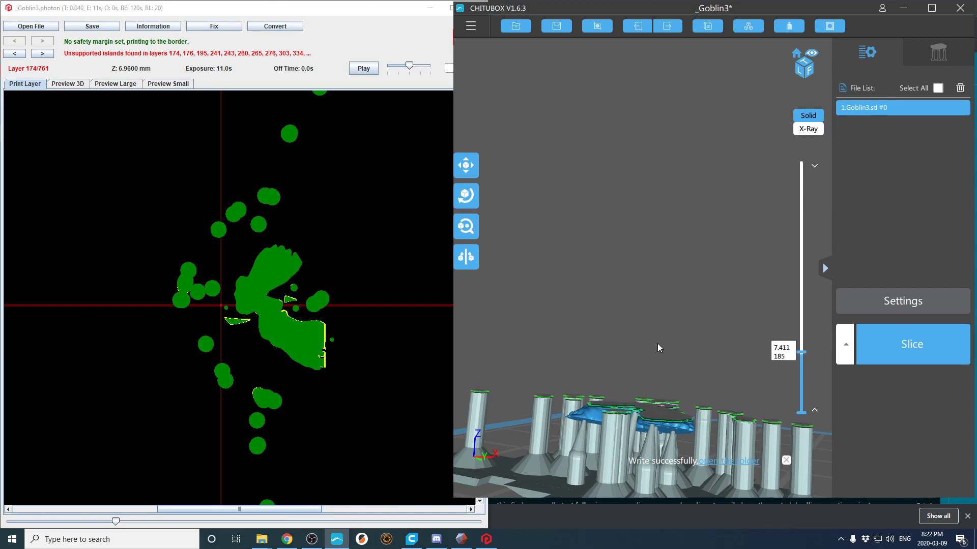
Step: Switch to support editing with the Light preset and add a light support under the unsupported island of layer 174
{"action": "left_click_drag", "start_coordinate": [663, 375], "coordinate": [635, 357]}
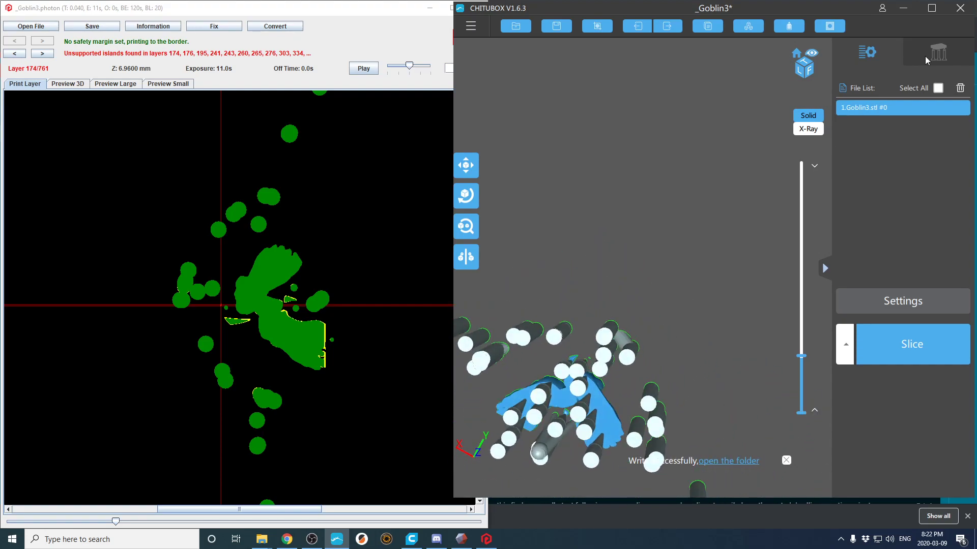
{"action": "left_click", "coordinate": [938, 51]}
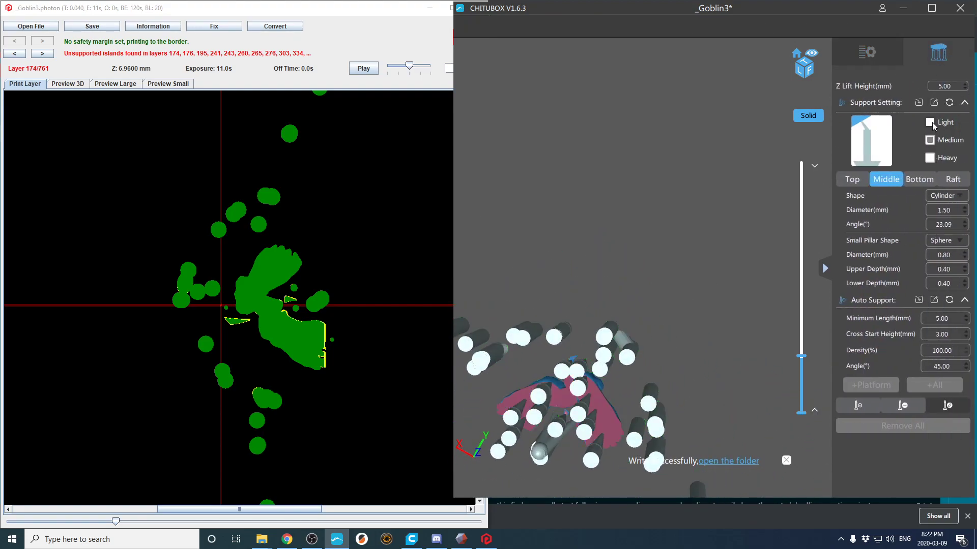
{"action": "scroll", "coordinate": [581, 419], "scroll_direction": "up", "scroll_amount": 5}
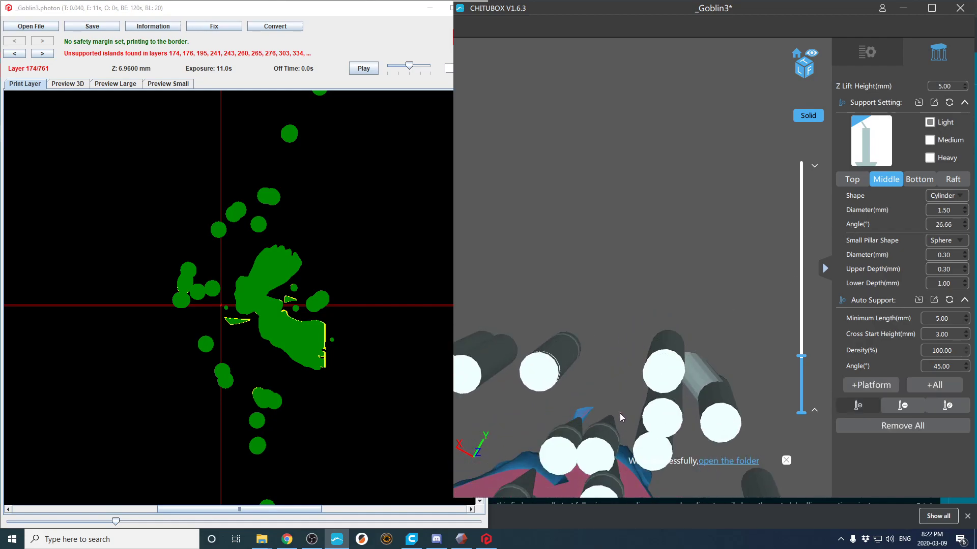
{"action": "right_click_drag", "start_coordinate": [620, 416], "coordinate": [613, 462]}
{"action": "right_click", "coordinate": [621, 358]}
{"action": "left_click", "coordinate": [622, 362]}
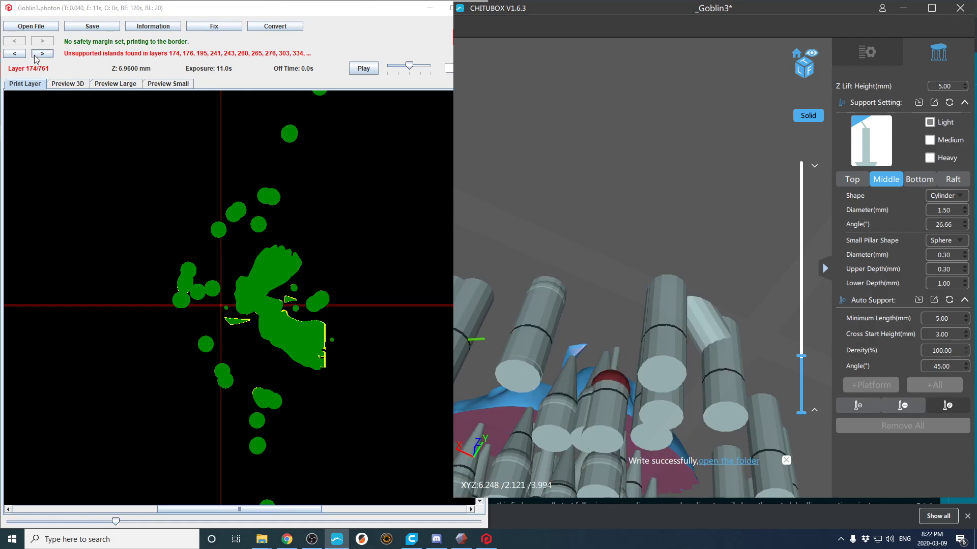
Step: Go to island layer 176 in the Photon file and cut the model in CHITUBOX at layer 177 to find the island
{"action": "left_click", "coordinate": [42, 54]}
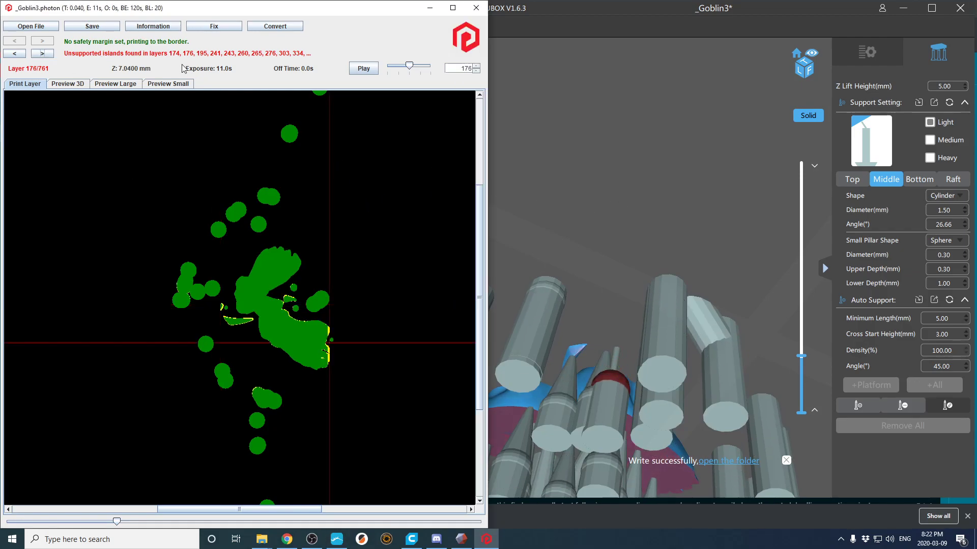
{"action": "left_click", "coordinate": [536, 110]}
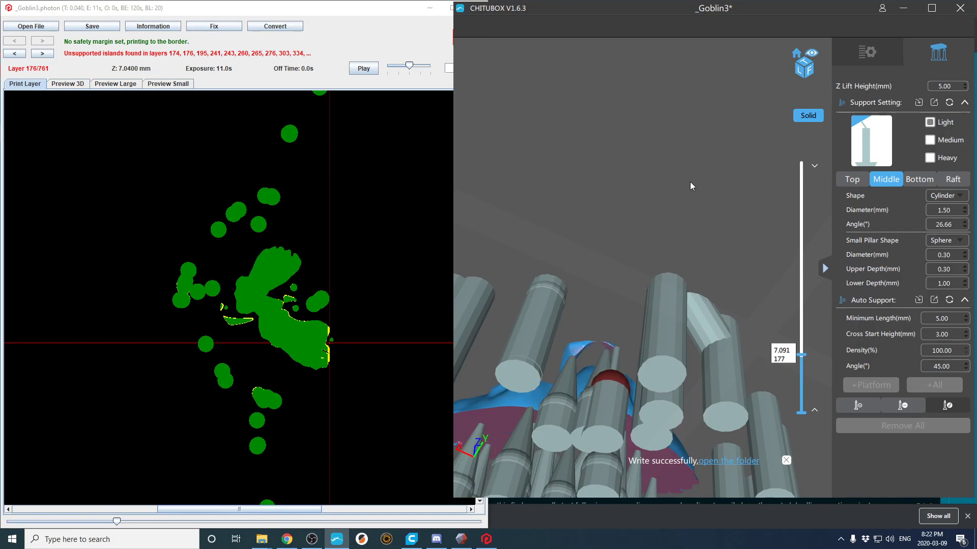
{"action": "right_click_drag", "start_coordinate": [676, 199], "coordinate": [598, 282]}
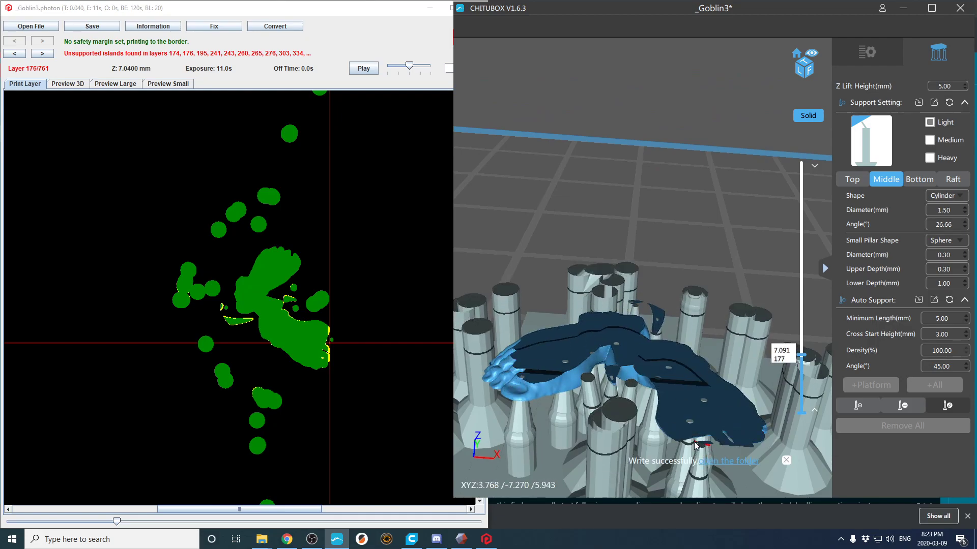
{"action": "right_click_drag", "start_coordinate": [710, 444], "coordinate": [742, 350]}
{"action": "scroll", "coordinate": [743, 349], "scroll_direction": "up", "scroll_amount": 6}
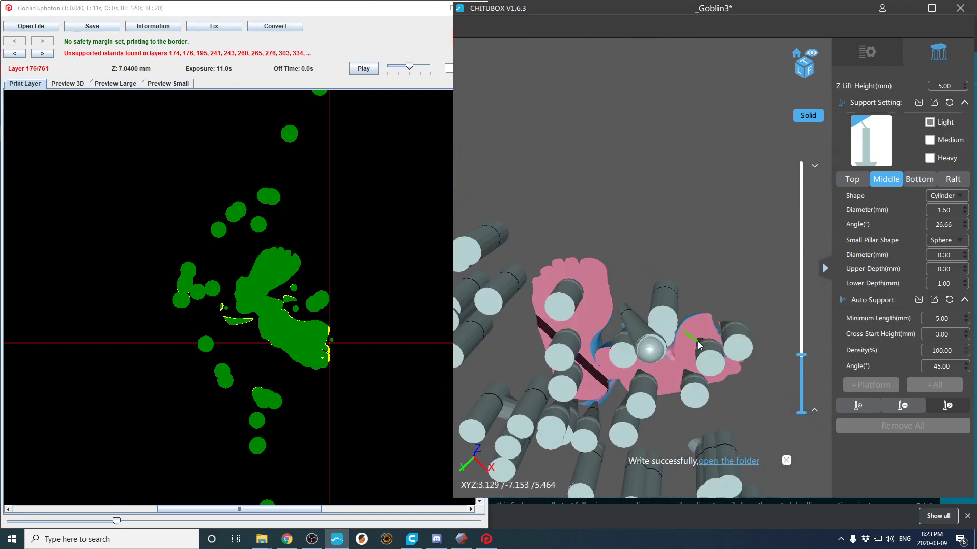
{"action": "scroll", "coordinate": [763, 350], "scroll_direction": "up", "scroll_amount": 6}
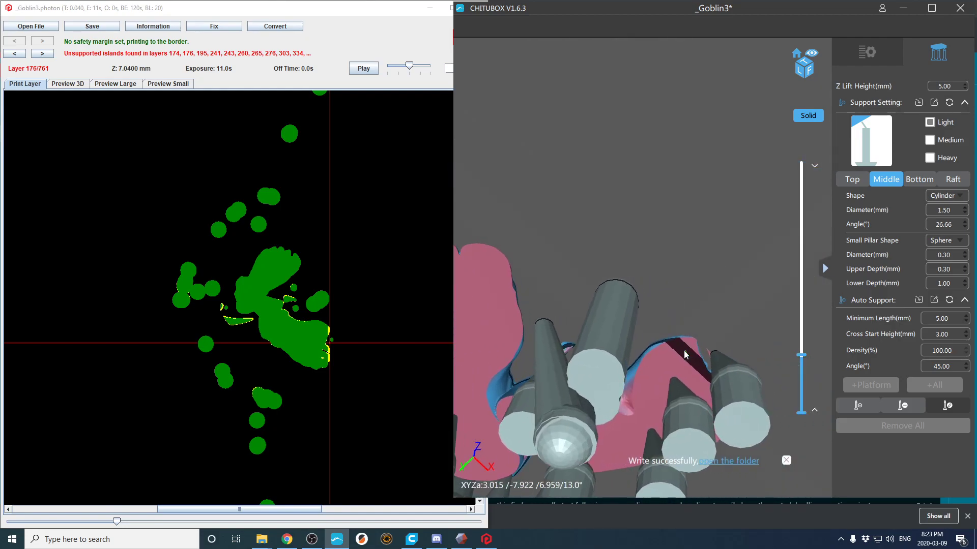
Step: Add a light support under the edge of the goblin's foot, with its tip on the island of layer 176
{"action": "key", "text": "a"}
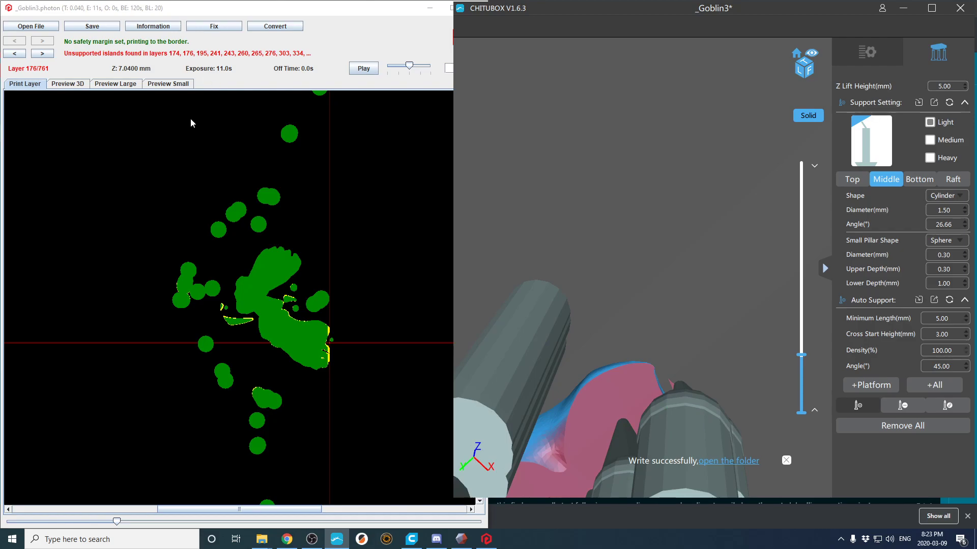
{"action": "right_click_drag", "start_coordinate": [652, 406], "coordinate": [683, 442]}
{"action": "mouse_move", "coordinate": [684, 430]}
{"action": "left_mouse_down"}
{"action": "mouse_move", "coordinate": [675, 333]}
{"action": "mouse_move", "coordinate": [663, 322]}
{"action": "left_mouse_up"}
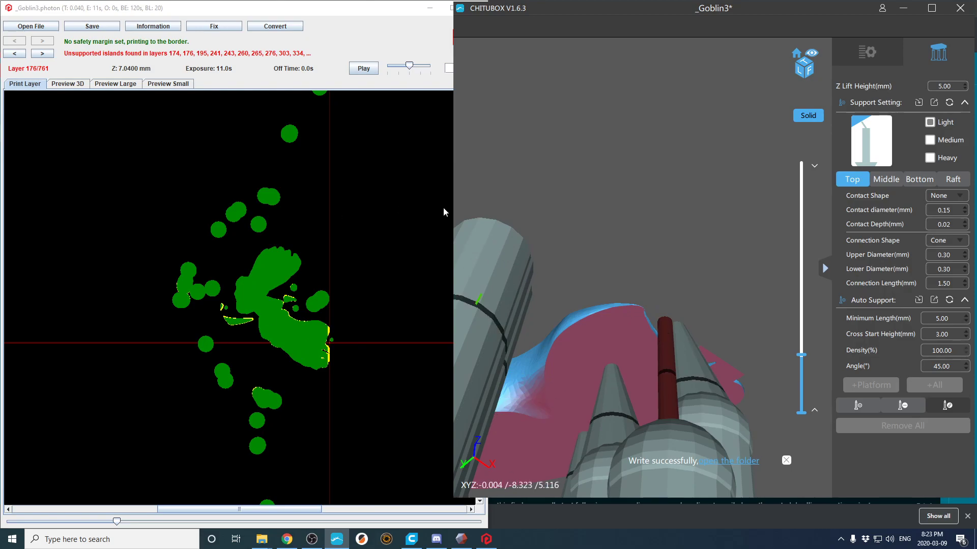
{"action": "right_click_drag", "start_coordinate": [577, 321], "coordinate": [557, 346]}
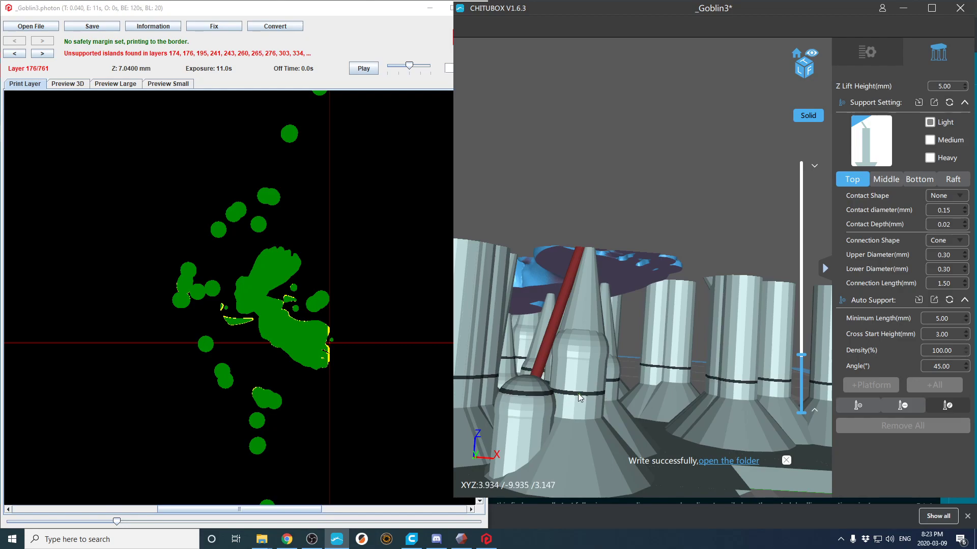
{"action": "scroll", "coordinate": [577, 392], "scroll_direction": "down", "scroll_amount": 6}
{"action": "right_click_drag", "start_coordinate": [573, 427], "coordinate": [565, 446]}
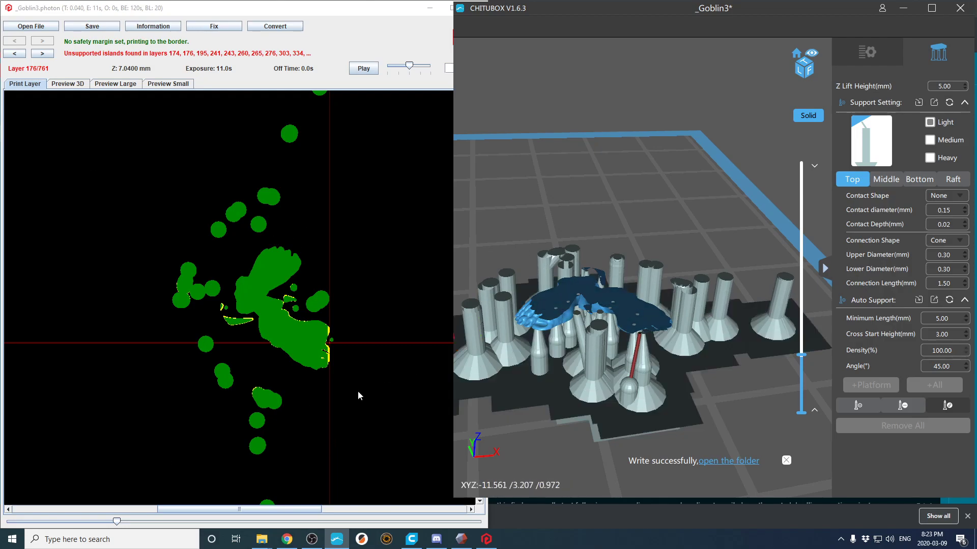
Step: Go to island layer 195 in the Photon file and raise the model cut in CHITUBOX to match
{"action": "left_click", "coordinate": [288, 417]}
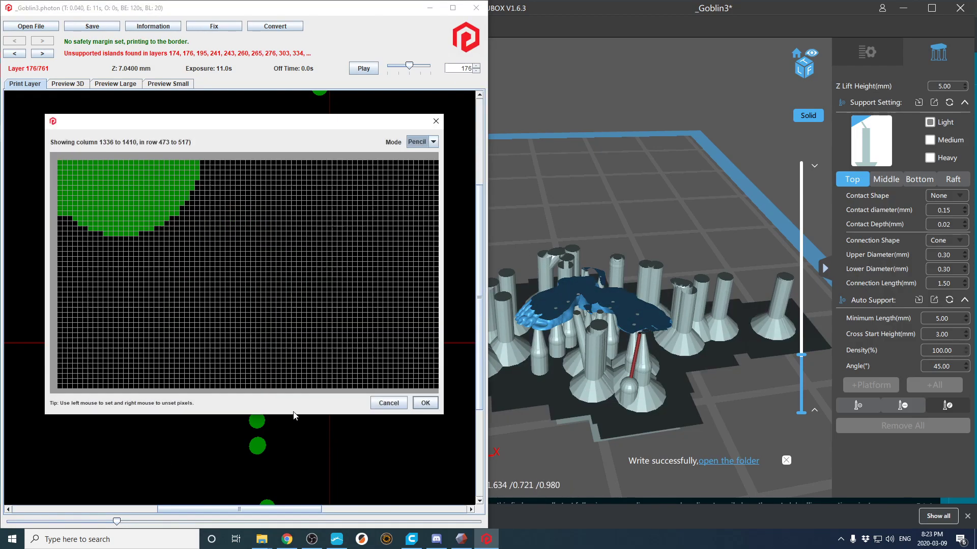
{"action": "left_click", "coordinate": [389, 403]}
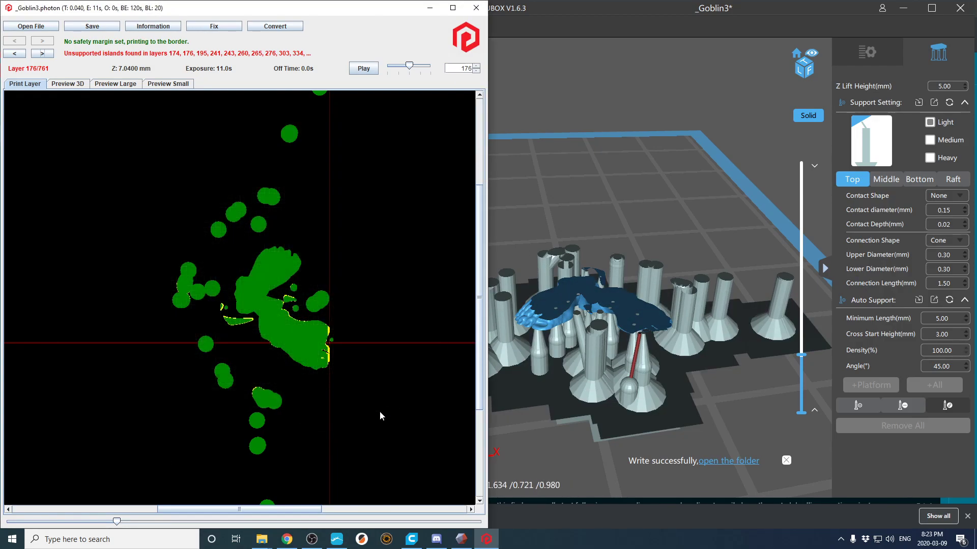
{"action": "left_click", "coordinate": [42, 53]}
{"action": "mouse_move", "coordinate": [600, 187]}
{"action": "left_mouse_down"}
{"action": "mouse_move", "coordinate": [581, 186]}
{"action": "mouse_move", "coordinate": [599, 188]}
{"action": "left_mouse_up"}
{"action": "left_click_drag", "start_coordinate": [801, 355], "coordinate": [803, 353]}
{"action": "mouse_move", "coordinate": [595, 315]}
{"action": "left_mouse_down"}
{"action": "mouse_move", "coordinate": [648, 331]}
{"action": "mouse_move", "coordinate": [704, 313]}
{"action": "mouse_move", "coordinate": [695, 326]}
{"action": "mouse_move", "coordinate": [707, 345]}
{"action": "mouse_move", "coordinate": [720, 344]}
{"action": "mouse_move", "coordinate": [596, 286]}
{"action": "mouse_move", "coordinate": [593, 314]}
{"action": "left_mouse_up"}
{"action": "right_click_drag", "start_coordinate": [593, 314], "coordinate": [585, 315]}
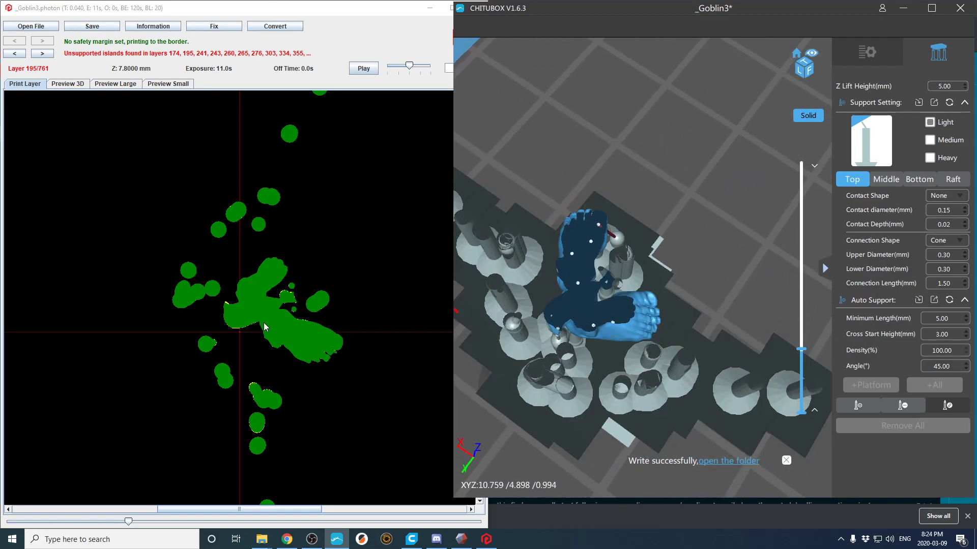
Step: Add a light support to the small floating island of layer 195 and move its base outward
{"action": "right_click_drag", "start_coordinate": [470, 378], "coordinate": [529, 364]}
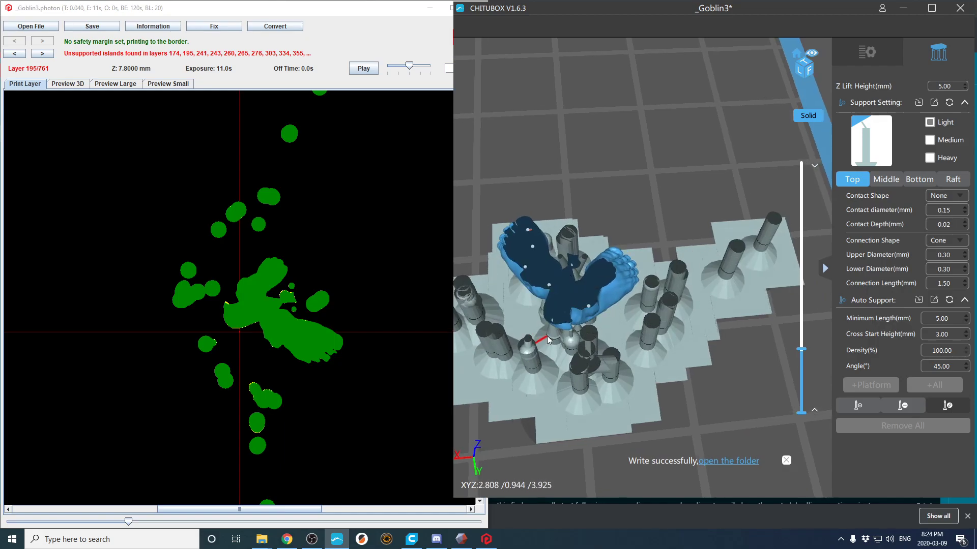
{"action": "key", "text": "Up"}
{"action": "right_click_drag", "start_coordinate": [538, 316], "coordinate": [530, 203]}
{"action": "scroll", "coordinate": [562, 267], "scroll_direction": "up", "scroll_amount": 5}
{"action": "middle_click_drag", "start_coordinate": [530, 203], "coordinate": [696, 198]}
{"action": "scroll", "coordinate": [573, 255], "scroll_direction": "up", "scroll_amount": 5}
{"action": "right_click_drag", "start_coordinate": [581, 255], "coordinate": [583, 271]}
{"action": "middle_click_drag", "start_coordinate": [583, 271], "coordinate": [595, 285]}
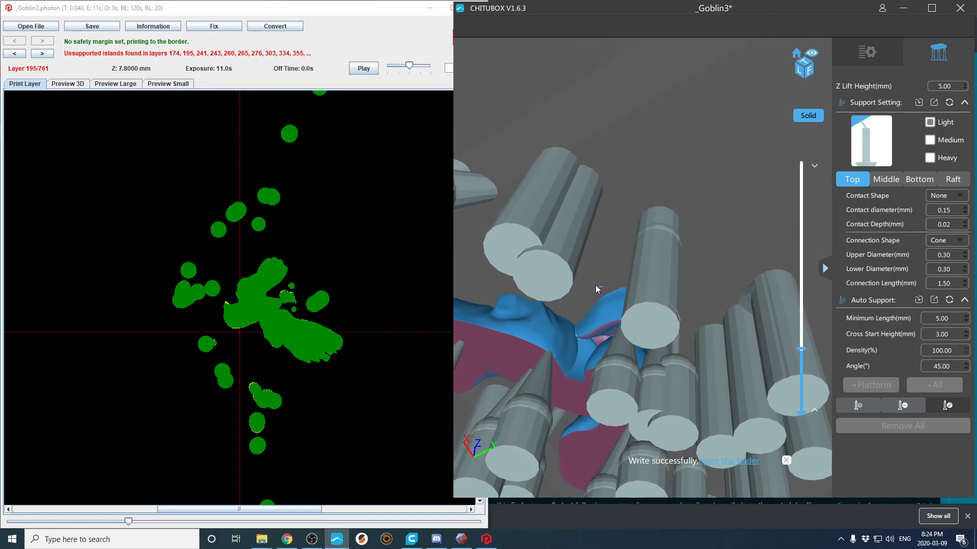
{"action": "key", "text": "a"}
{"action": "left_click", "coordinate": [574, 230]}
{"action": "right_click_drag", "start_coordinate": [574, 230], "coordinate": [560, 270]}
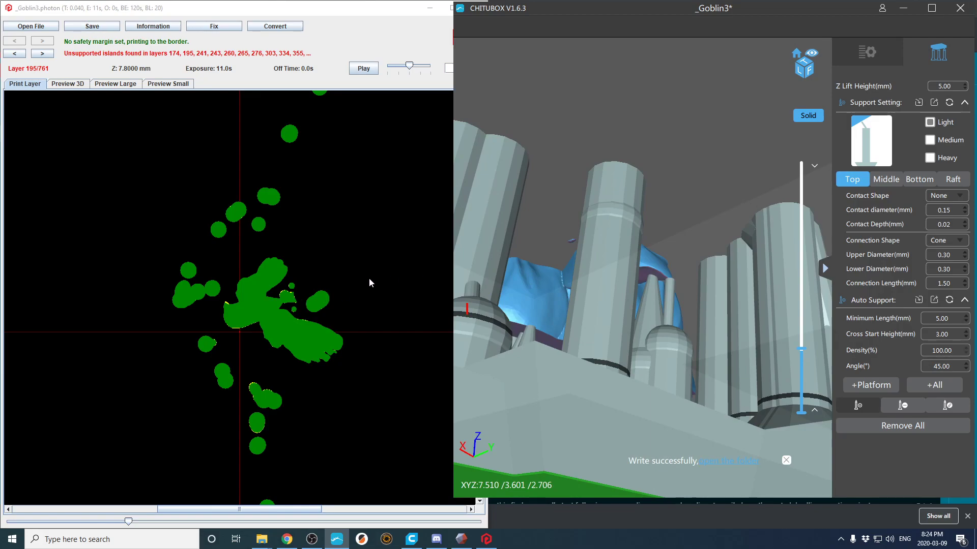
{"action": "left_click", "coordinate": [570, 241]}
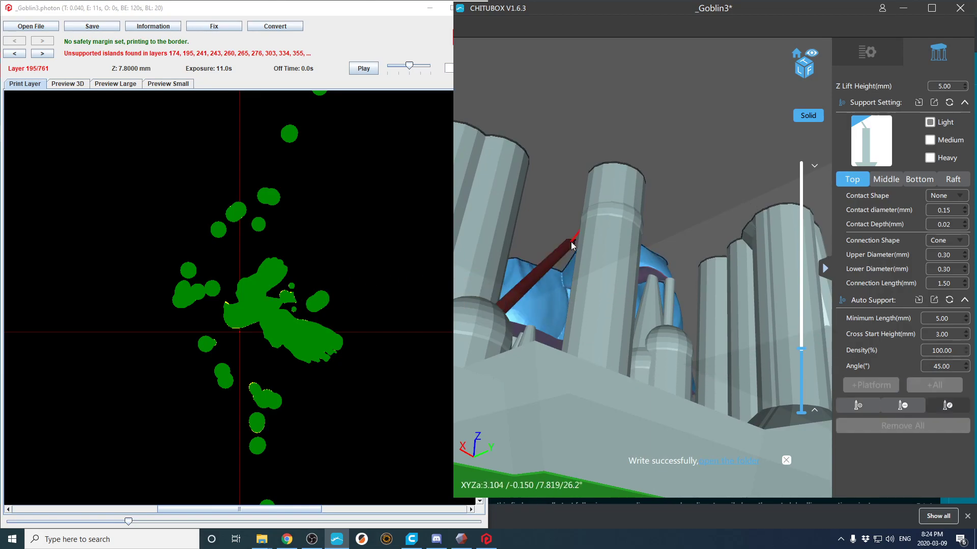
{"action": "left_click_drag", "start_coordinate": [465, 348], "coordinate": [452, 369]}
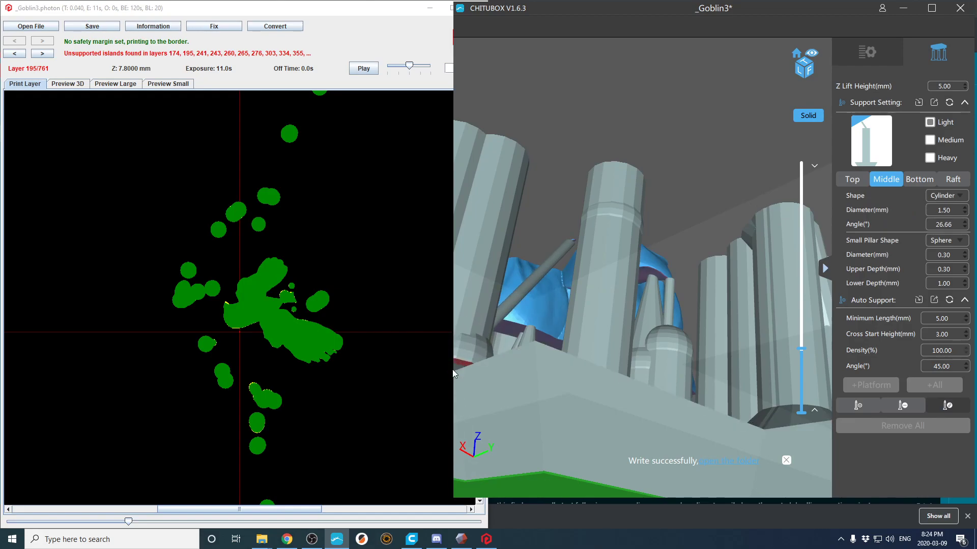
Step: Go to island layer 241 in the Photon file and raise the model cut in CHITUBOX to about layer 239
{"action": "left_click", "coordinate": [42, 53]}
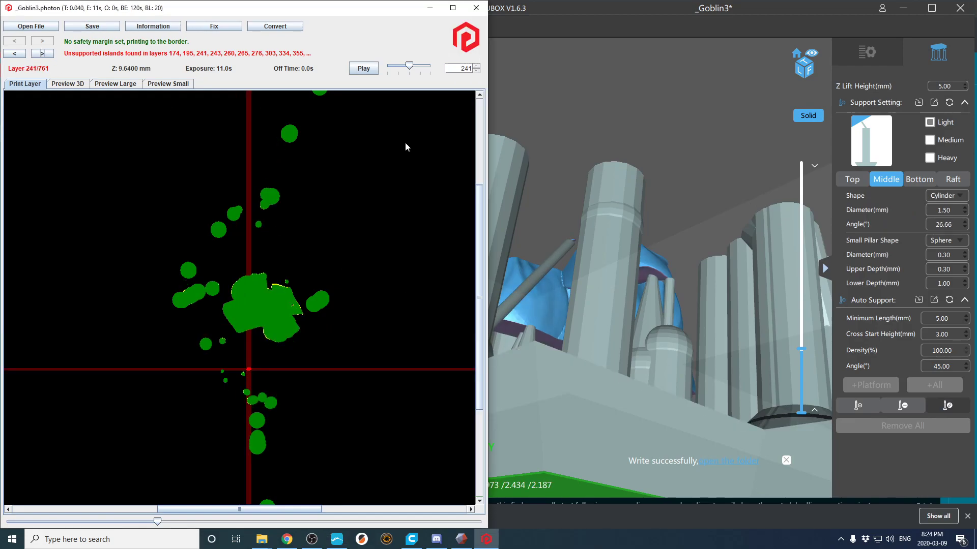
{"action": "left_click", "coordinate": [665, 117]}
{"action": "key", "text": "Up"}
{"action": "key", "text": "Up"}
{"action": "key", "text": "Up"}
{"action": "key", "text": "Up"}
{"action": "key", "text": "Up"}
{"action": "key", "text": "Up"}
{"action": "key", "text": "Up"}
{"action": "key", "text": "Up"}
{"action": "key", "text": "Up"}
{"action": "key", "text": "Up"}
{"action": "key", "text": "Up"}
{"action": "key", "text": "Up"}
{"action": "key", "text": "Up"}
{"action": "key", "text": "Up"}
{"action": "key", "text": "Up"}
{"action": "key", "text": "Up"}
{"action": "key", "text": "Up"}
{"action": "key", "text": "Up"}
{"action": "key", "text": "Up"}
{"action": "key", "text": "Up"}
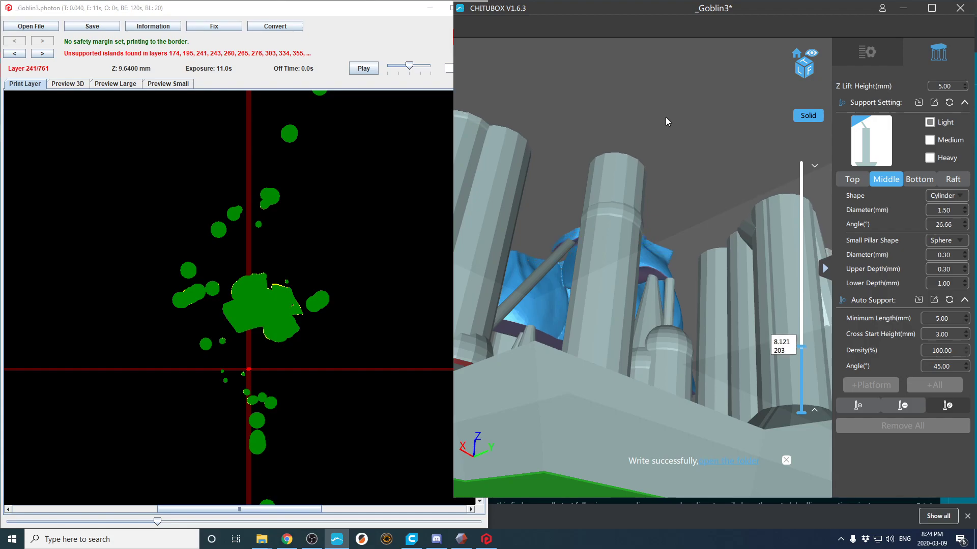
{"action": "key", "text": "Up"}
{"action": "key", "text": "Up"}
{"action": "key", "text": "Up"}
{"action": "key", "text": "Up"}
{"action": "key", "text": "Up"}
{"action": "key", "text": "Up"}
{"action": "key", "text": "Up"}
{"action": "key", "text": "Up"}
{"action": "key", "text": "Up"}
{"action": "key", "text": "Up"}
{"action": "key", "text": "Up"}
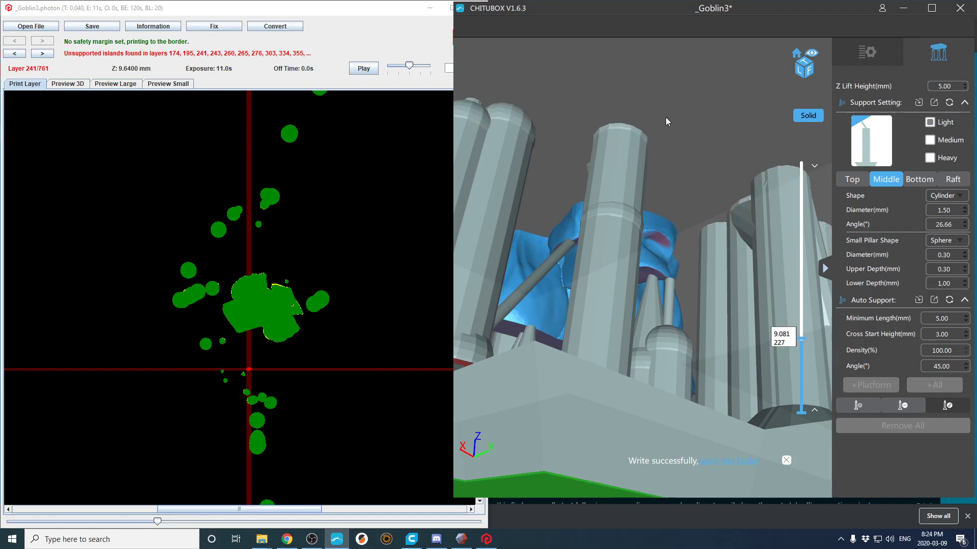
{"action": "key", "text": "Up"}
{"action": "key", "text": "Up"}
{"action": "key", "text": "Up"}
{"action": "key", "text": "Up"}
{"action": "key", "text": "Up"}
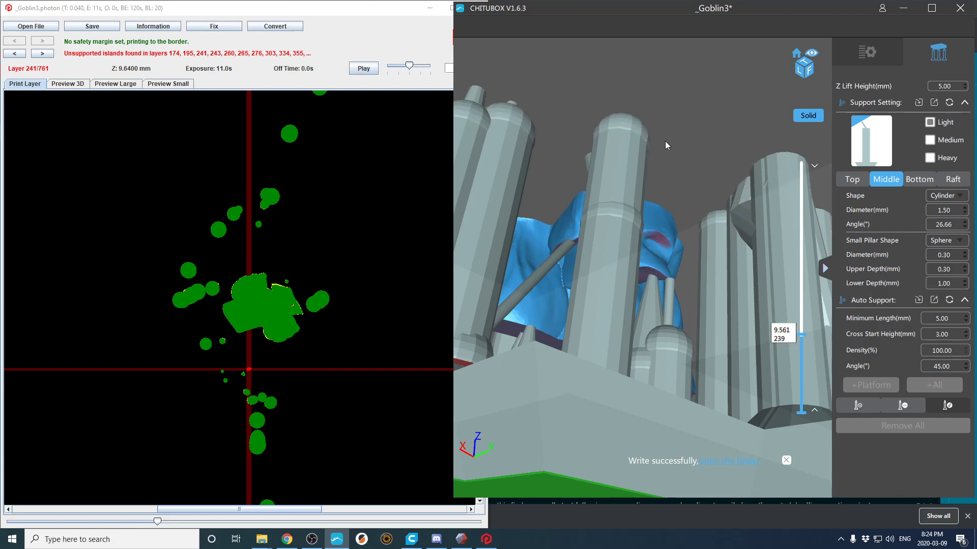
Step: Add a light support to the island of layer 241 beside the existing slanted supports and reposition its base
{"action": "right_click_drag", "start_coordinate": [664, 142], "coordinate": [702, 265]}
{"action": "scroll", "coordinate": [614, 157], "scroll_direction": "down", "scroll_amount": 4}
{"action": "scroll", "coordinate": [609, 231], "scroll_direction": "up", "scroll_amount": 3}
{"action": "scroll", "coordinate": [644, 250], "scroll_direction": "down", "scroll_amount": 4}
{"action": "scroll", "coordinate": [657, 261], "scroll_direction": "up", "scroll_amount": 1}
{"action": "key", "text": "Down"}
{"action": "key", "text": "Down"}
{"action": "key", "text": "Up"}
{"action": "right_click_drag", "start_coordinate": [632, 273], "coordinate": [642, 194]}
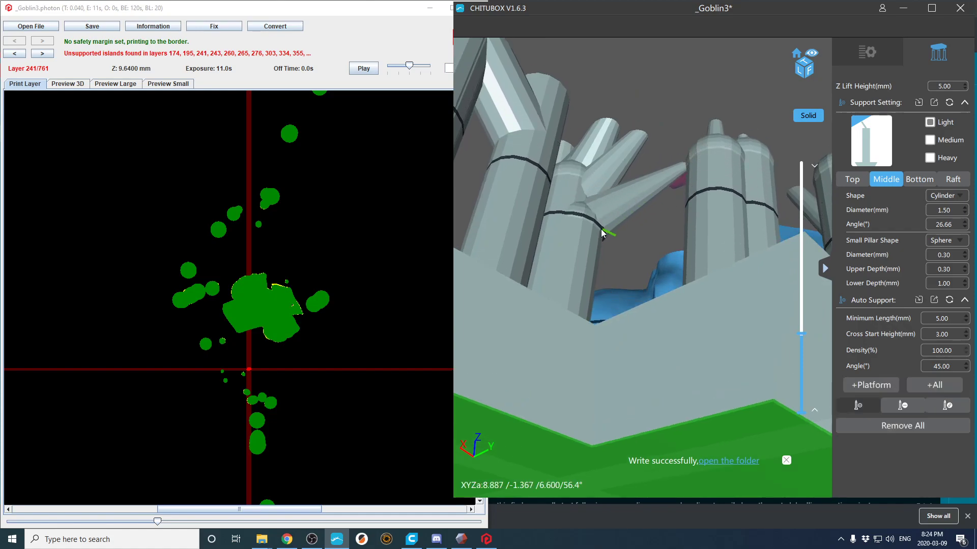
{"action": "left_click_drag", "start_coordinate": [596, 228], "coordinate": [656, 191]}
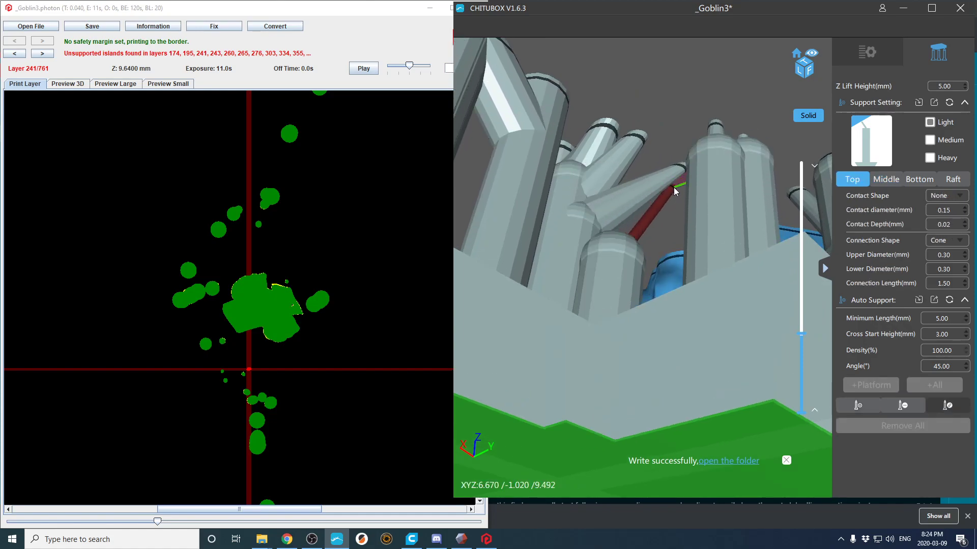
{"action": "left_click_drag", "start_coordinate": [600, 274], "coordinate": [551, 284]}
{"action": "scroll", "coordinate": [630, 209], "scroll_direction": "up", "scroll_amount": 3}
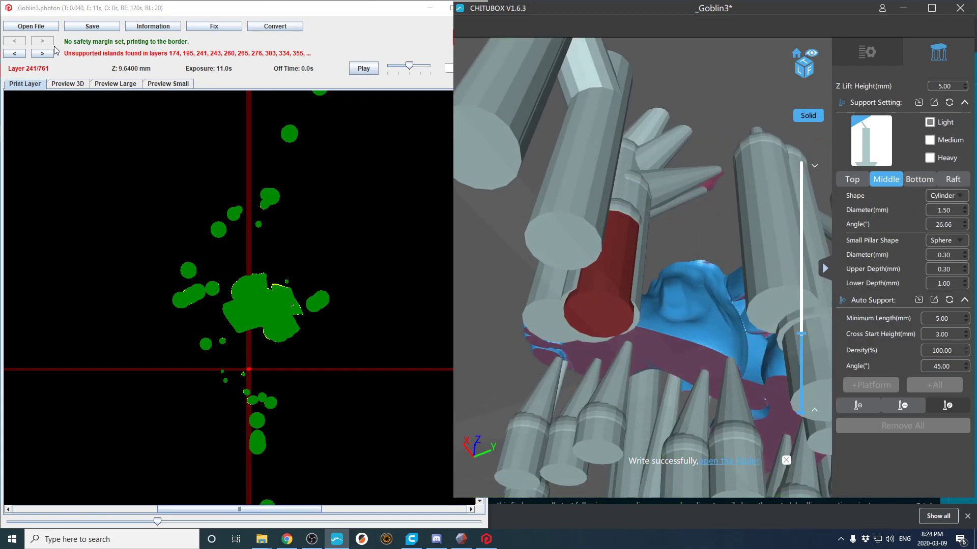
Step: Go to island layer 243 in the Photon file and step the model cut in CHITUBOX around layer 244 to locate the island
{"action": "left_click", "coordinate": [50, 54]}
{"action": "left_click", "coordinate": [50, 54]}
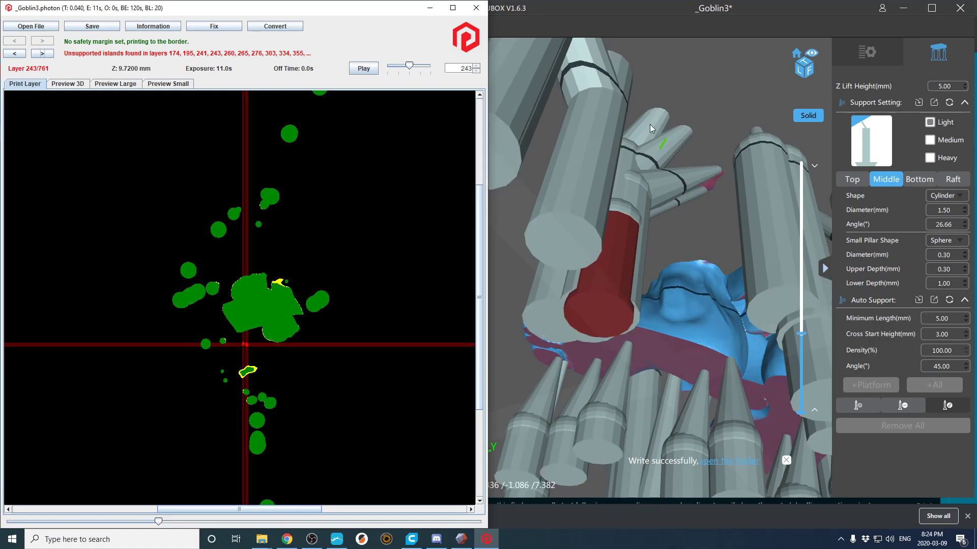
{"action": "left_click", "coordinate": [691, 85]}
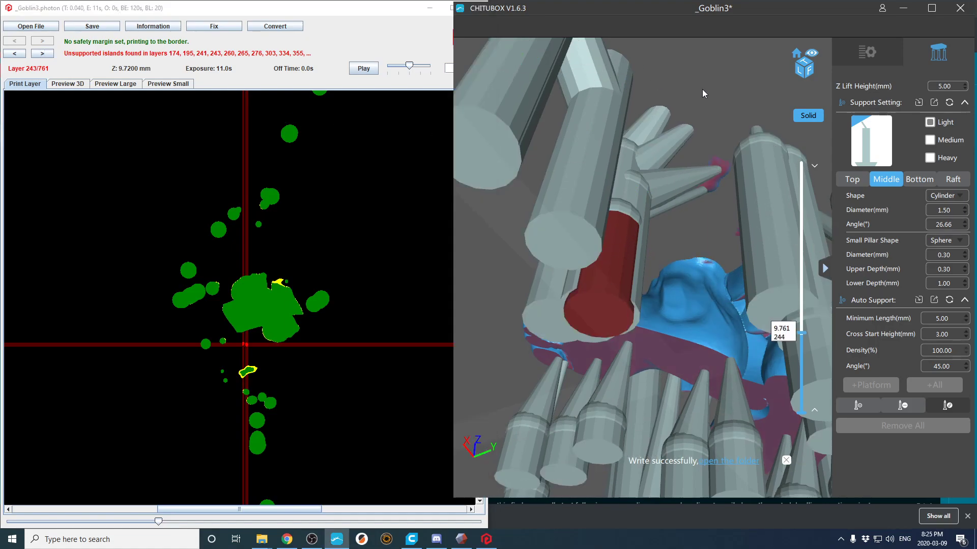
{"action": "key", "text": "Down"}
{"action": "key", "text": "Down"}
{"action": "key", "text": "Down"}
{"action": "key", "text": "Down"}
{"action": "left_click_drag", "start_coordinate": [701, 100], "coordinate": [672, 142]}
{"action": "scroll", "coordinate": [616, 145], "scroll_direction": "up", "scroll_amount": 5}
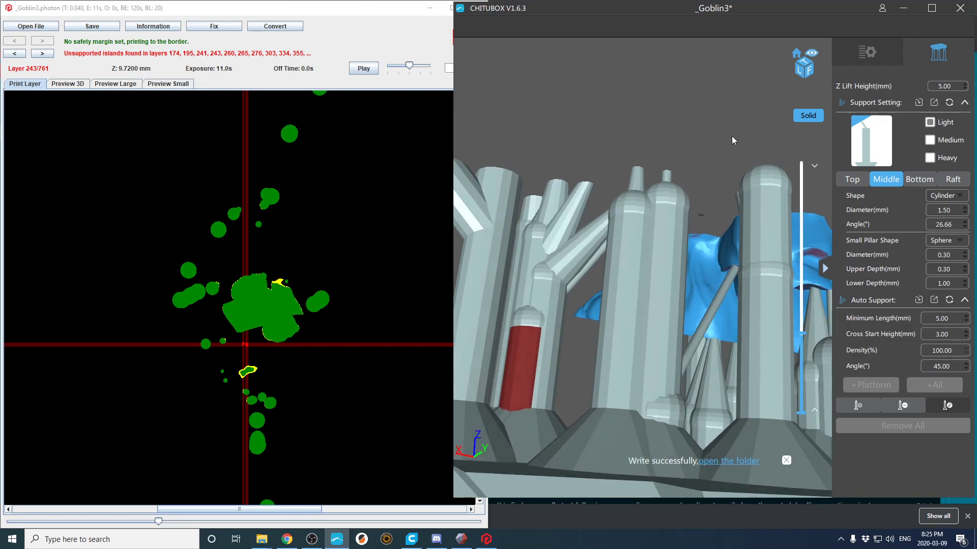
Step: Add a light support for the small floating island of layer 243, placing its tip on the island and repositioning its base
{"action": "right_click_drag", "start_coordinate": [735, 136], "coordinate": [690, 151]}
{"action": "scroll", "coordinate": [631, 188], "scroll_direction": "up", "scroll_amount": 5}
{"action": "middle_click_drag", "start_coordinate": [547, 272], "coordinate": [569, 273]}
{"action": "left_click", "coordinate": [498, 200], "text": "ctrl"}
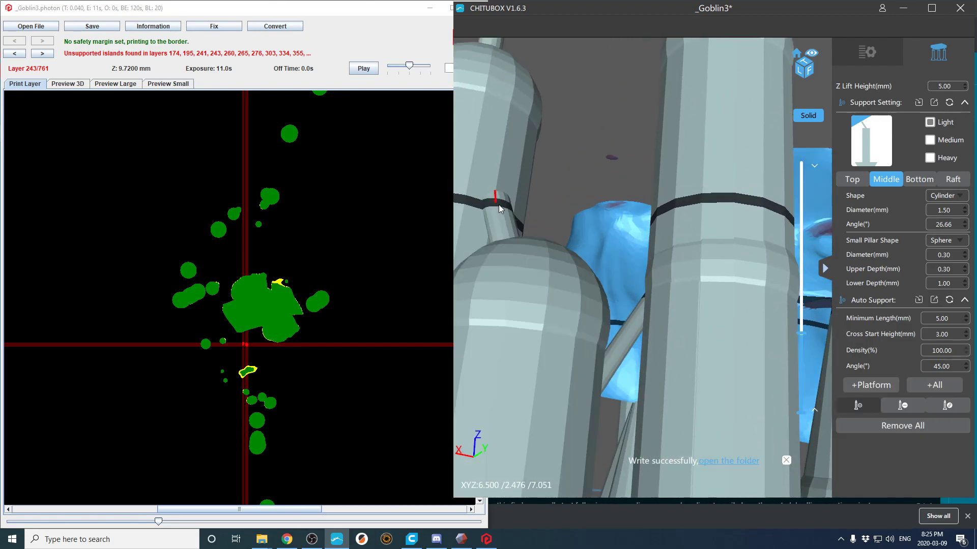
{"action": "left_click_drag", "start_coordinate": [517, 193], "coordinate": [612, 154]}
{"action": "left_click_drag", "start_coordinate": [516, 352], "coordinate": [434, 366]}
{"action": "right_click_drag", "start_coordinate": [558, 322], "coordinate": [573, 247]}
{"action": "left_click_drag", "start_coordinate": [573, 243], "coordinate": [643, 208]}
{"action": "left_click_drag", "start_coordinate": [605, 362], "coordinate": [491, 387]}
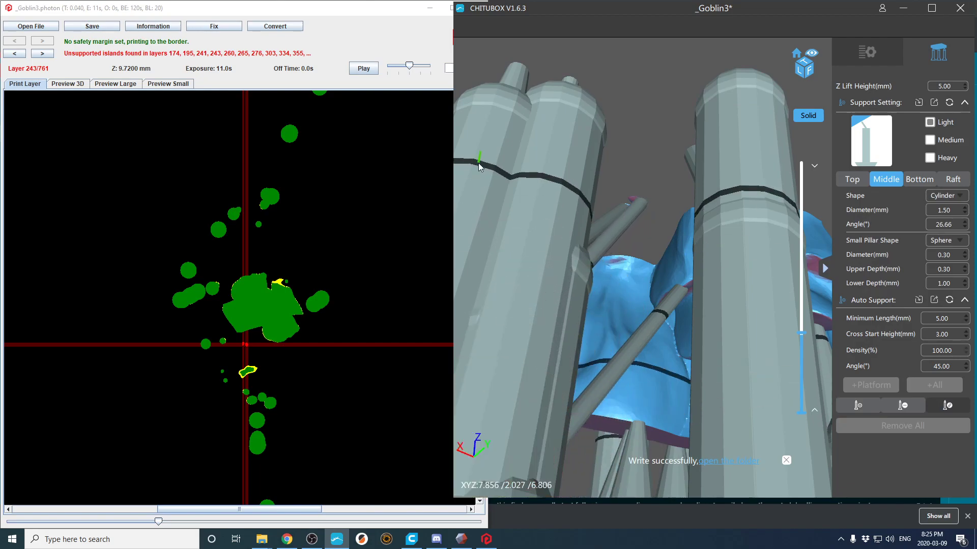
Step: Go to island layer 260 in the Photon file and raise the model cut in CHITUBOX to match
{"action": "left_click", "coordinate": [45, 62]}
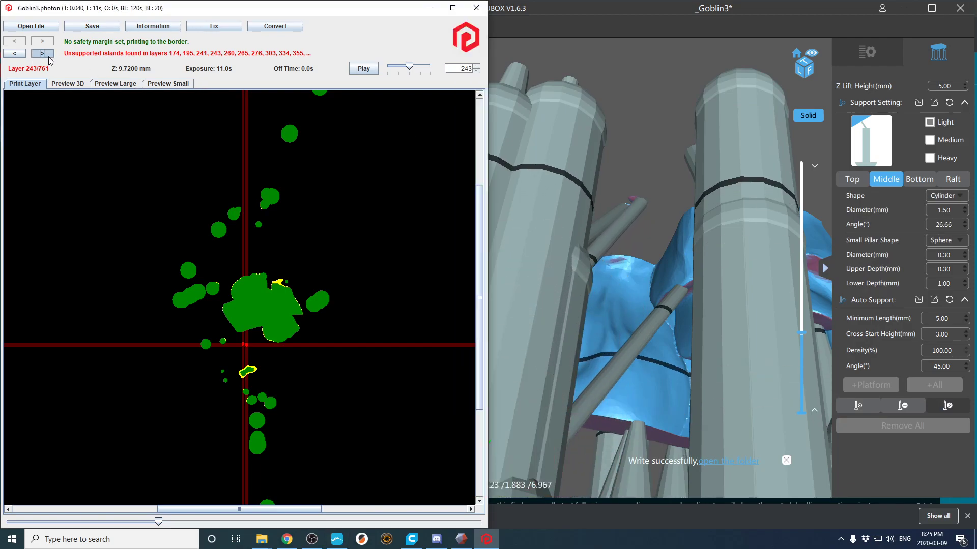
{"action": "left_click", "coordinate": [48, 55]}
{"action": "left_click", "coordinate": [655, 138]}
{"action": "key", "text": "Up"}
{"action": "key", "text": "Up"}
{"action": "key", "text": "Up"}
{"action": "key", "text": "Up"}
{"action": "key", "text": "Up"}
{"action": "key", "text": "Up"}
{"action": "key", "text": "Up"}
{"action": "key", "text": "Up"}
{"action": "key", "text": "Up"}
{"action": "key", "text": "Up"}
{"action": "key", "text": "Up"}
{"action": "key", "text": "Up"}
{"action": "key", "text": "Up"}
{"action": "key", "text": "Up"}
{"action": "key", "text": "Up"}
Step: Add a light support for the small floating island of layer 260, moving its tip onto the island and repositioning its base
{"action": "scroll", "coordinate": [623, 168], "scroll_direction": "down", "scroll_amount": 3}
{"action": "left_click_drag", "start_coordinate": [638, 194], "coordinate": [633, 243]}
{"action": "right_click_drag", "start_coordinate": [633, 243], "coordinate": [634, 246]}
{"action": "left_click", "coordinate": [682, 287]}
{"action": "key", "text": "ctrl"}
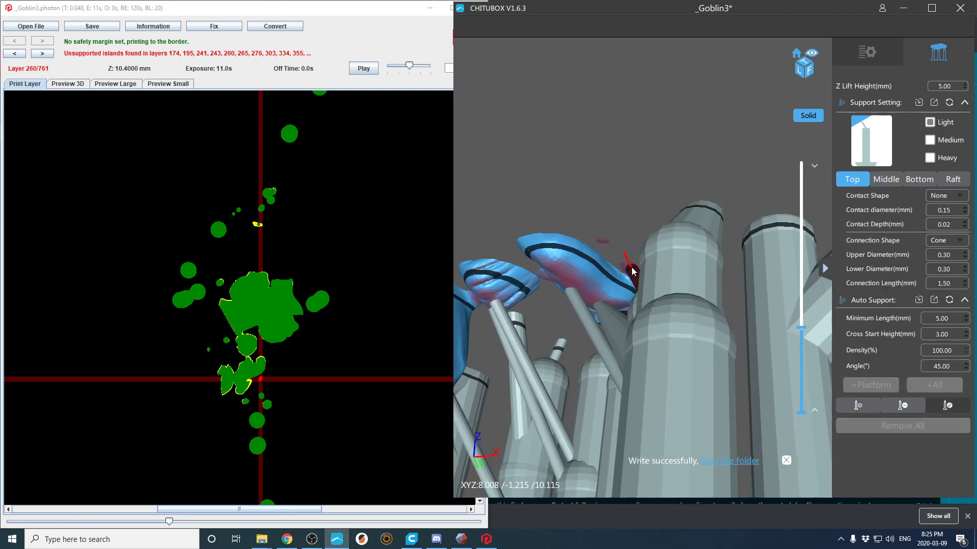
{"action": "left_click", "coordinate": [603, 242]}
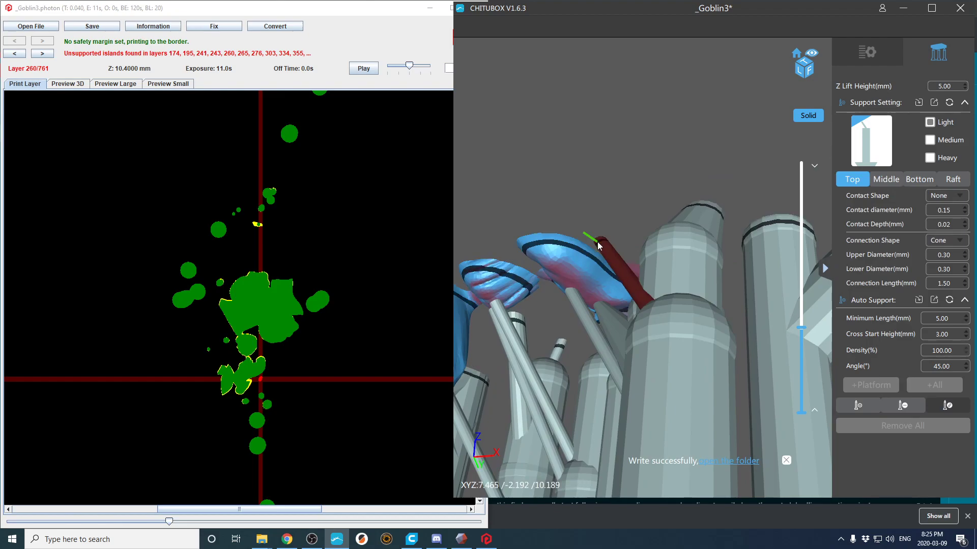
{"action": "left_click", "coordinate": [684, 399]}
{"action": "left_click_drag", "start_coordinate": [685, 427], "coordinate": [679, 440]}
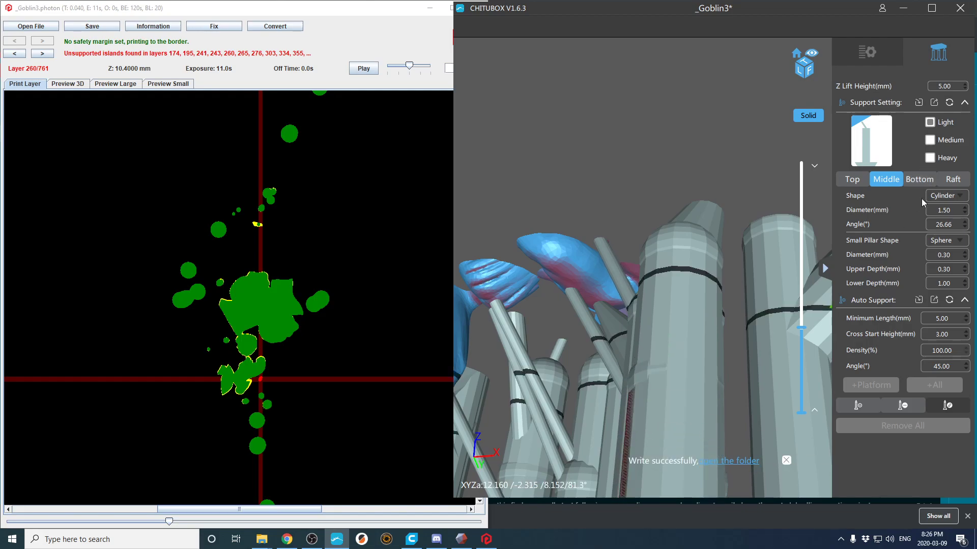
Step: Examine the new layer 260 support from several angles together with its middle and top settings
{"action": "scroll", "coordinate": [616, 267], "scroll_direction": "down", "scroll_amount": 5}
{"action": "right_click_drag", "start_coordinate": [615, 266], "coordinate": [603, 318]}
{"action": "scroll", "coordinate": [603, 317], "scroll_direction": "up", "scroll_amount": 3}
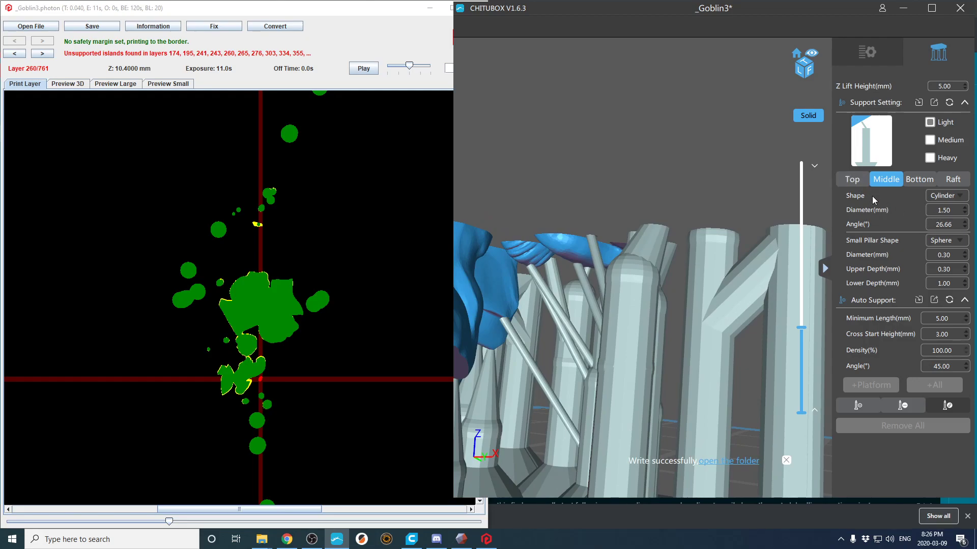
{"action": "scroll", "coordinate": [940, 226], "scroll_direction": "down", "scroll_amount": 3}
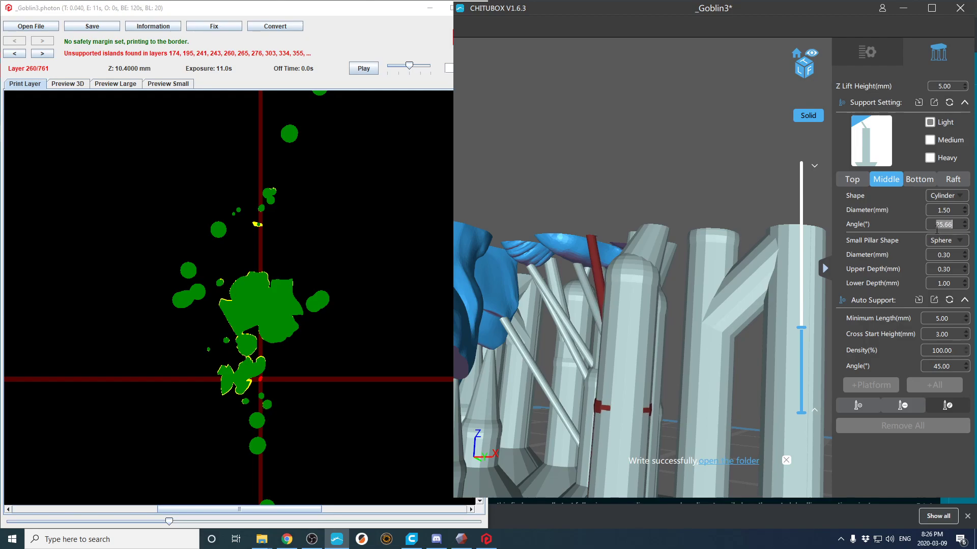
{"action": "left_click", "coordinate": [852, 180]}
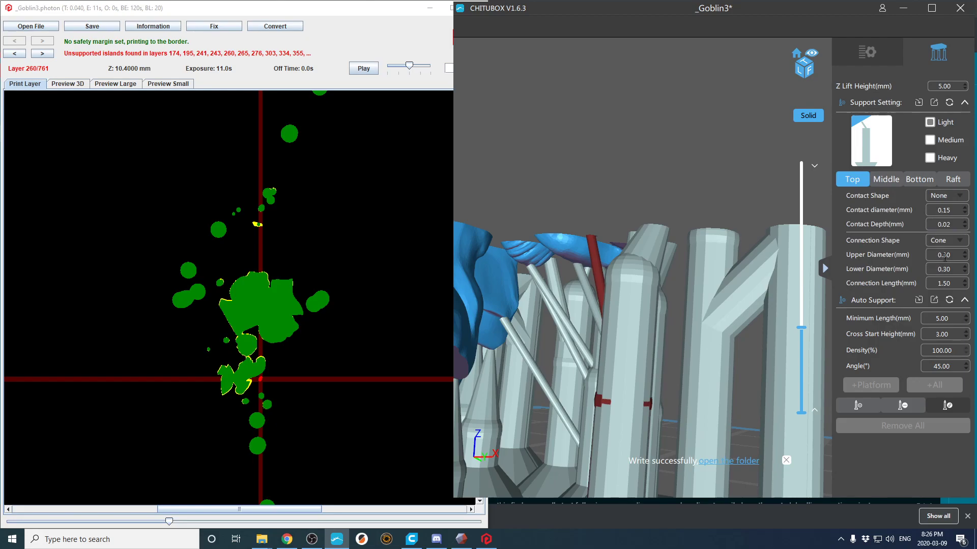
{"action": "right_click_drag", "start_coordinate": [702, 285], "coordinate": [534, 341]}
Step: Go to island layer 265 in the Photon file and raise the model cut in CHITUBOX to match
{"action": "left_click", "coordinate": [42, 54]}
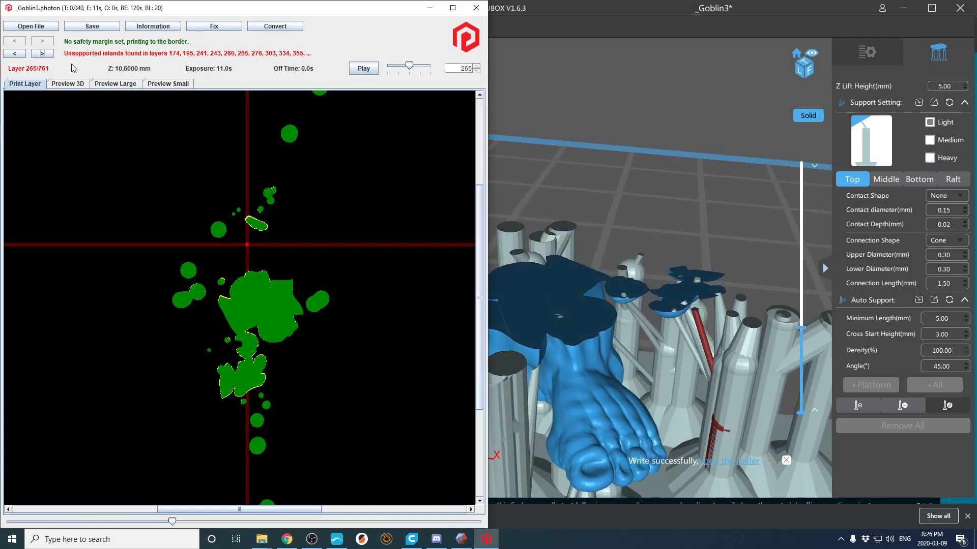
{"action": "left_click", "coordinate": [596, 136]}
{"action": "key", "text": "Up"}
{"action": "key", "text": "Up"}
{"action": "key", "text": "Up"}
{"action": "key", "text": "Up"}
{"action": "key", "text": "Up"}
{"action": "key", "text": "Up"}
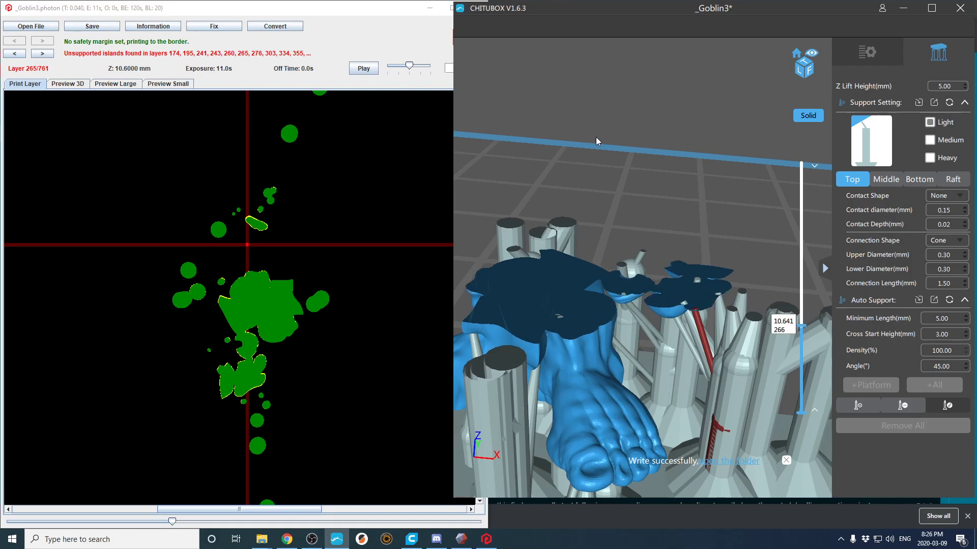
Step: Add a light support for the island of layer 265, placing its tip on the island and shifting its base beside the neighbouring pillars
{"action": "right_click_drag", "start_coordinate": [596, 136], "coordinate": [620, 311]}
{"action": "scroll", "coordinate": [623, 318], "scroll_direction": "up", "scroll_amount": 3}
{"action": "left_click", "coordinate": [633, 397], "text": "shift"}
{"action": "left_click_drag", "start_coordinate": [634, 399], "coordinate": [588, 322]}
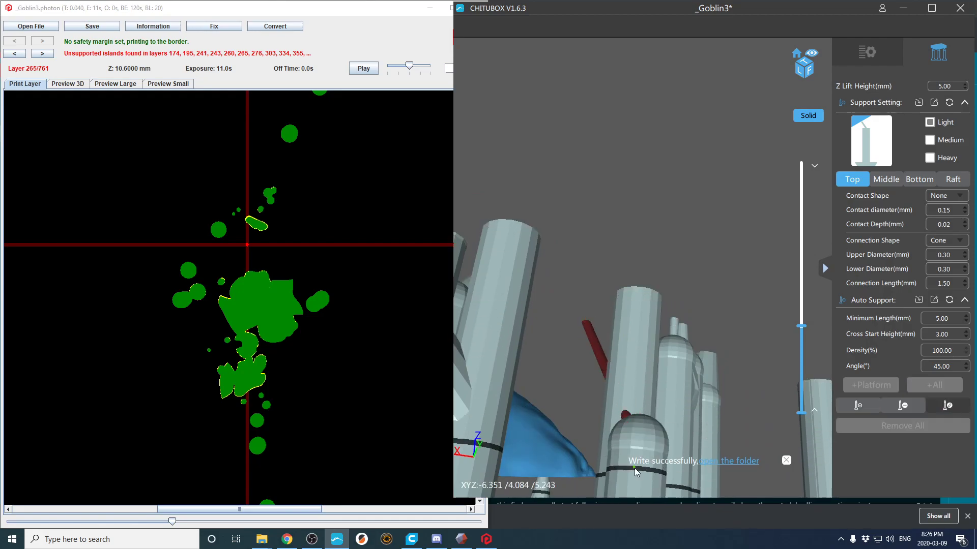
{"action": "left_click_drag", "start_coordinate": [629, 482], "coordinate": [618, 488]}
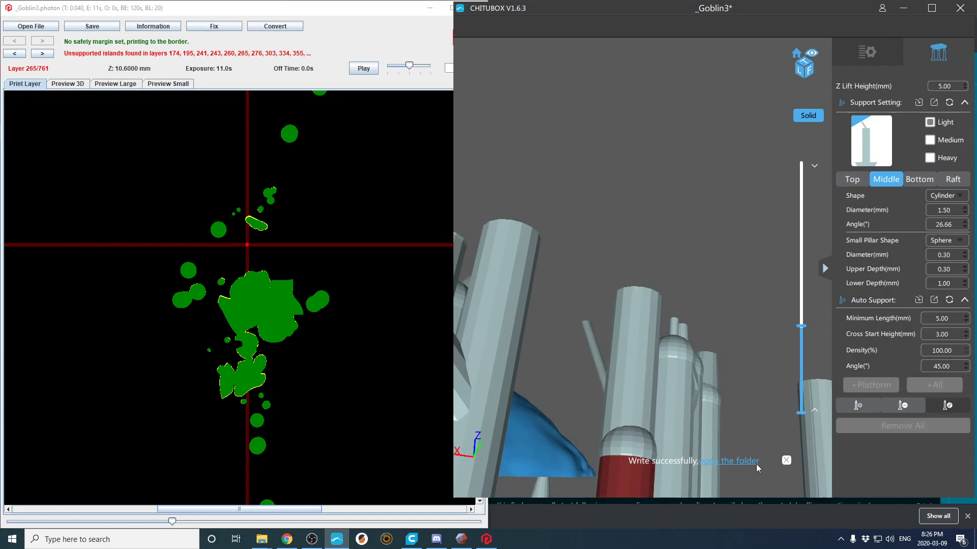
{"action": "left_click", "coordinate": [785, 461]}
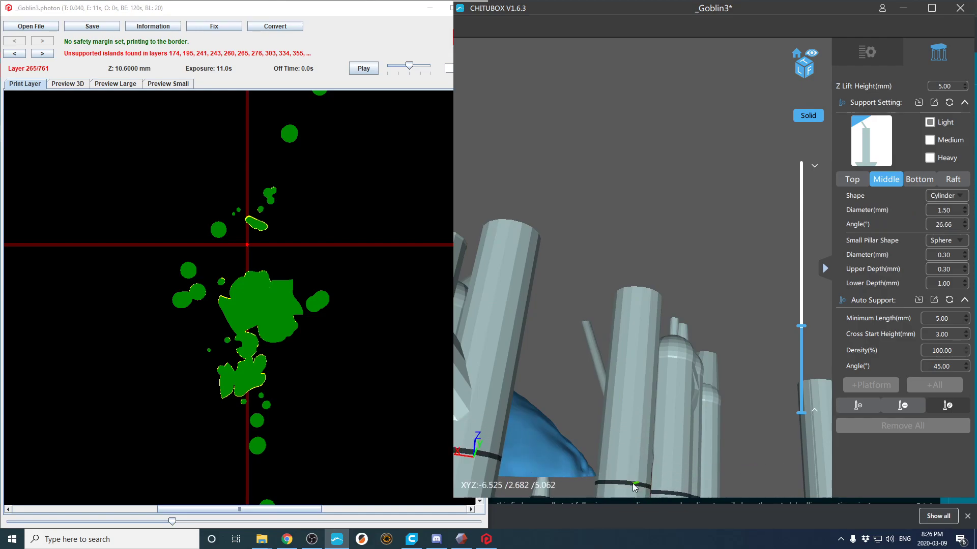
{"action": "left_click_drag", "start_coordinate": [632, 481], "coordinate": [634, 484]}
{"action": "right_click_drag", "start_coordinate": [633, 483], "coordinate": [606, 511]}
{"action": "scroll", "coordinate": [646, 460], "scroll_direction": "down", "scroll_amount": 3}
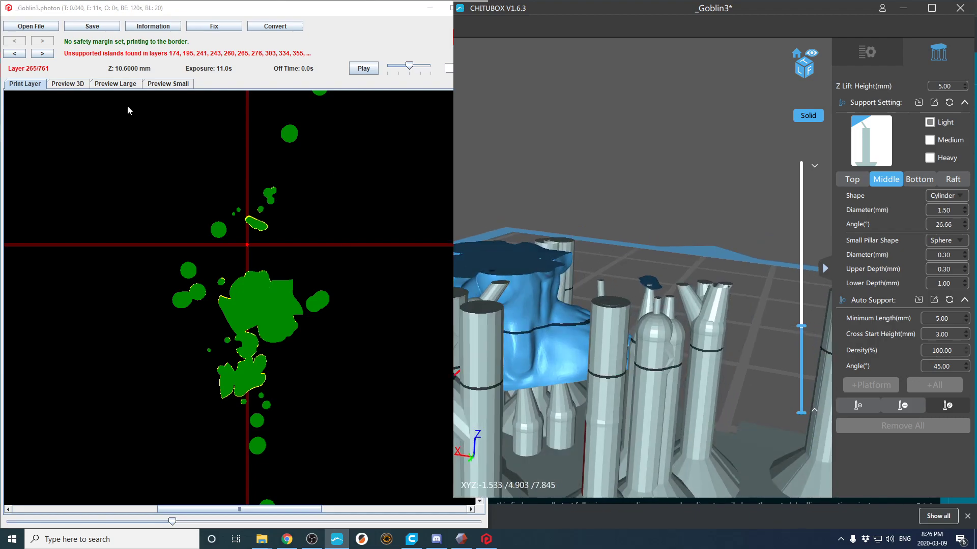
Step: Go to island layer 276 in the Photon file and raise the model cut in CHITUBOX to match
{"action": "left_click", "coordinate": [42, 53]}
{"action": "left_click", "coordinate": [606, 121]}
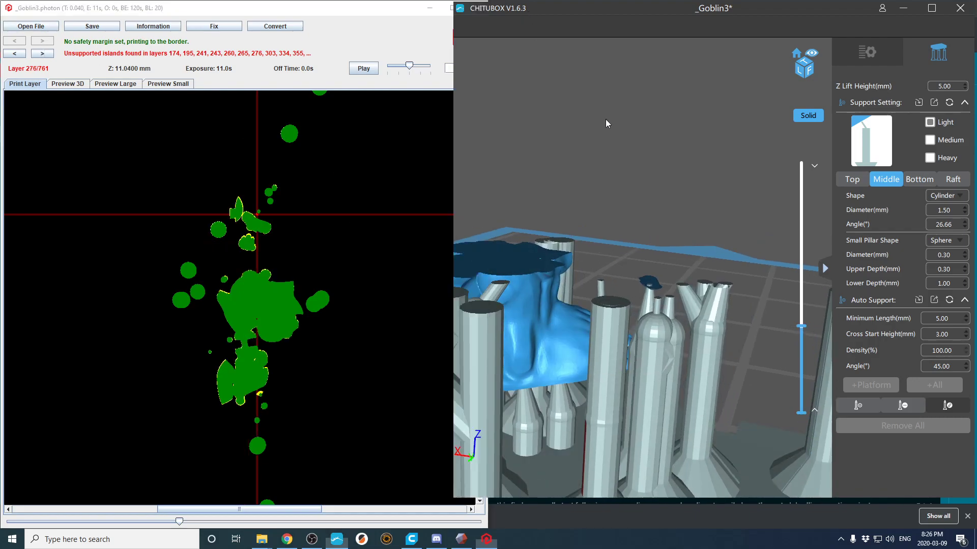
{"action": "key", "text": "Up"}
{"action": "key", "text": "Up"}
{"action": "key", "text": "Up"}
{"action": "key", "text": "Up"}
{"action": "key", "text": "Up"}
{"action": "key", "text": "Up"}
{"action": "key", "text": "Up"}
{"action": "key", "text": "Up"}
{"action": "key", "text": "Up"}
{"action": "key", "text": "Up"}
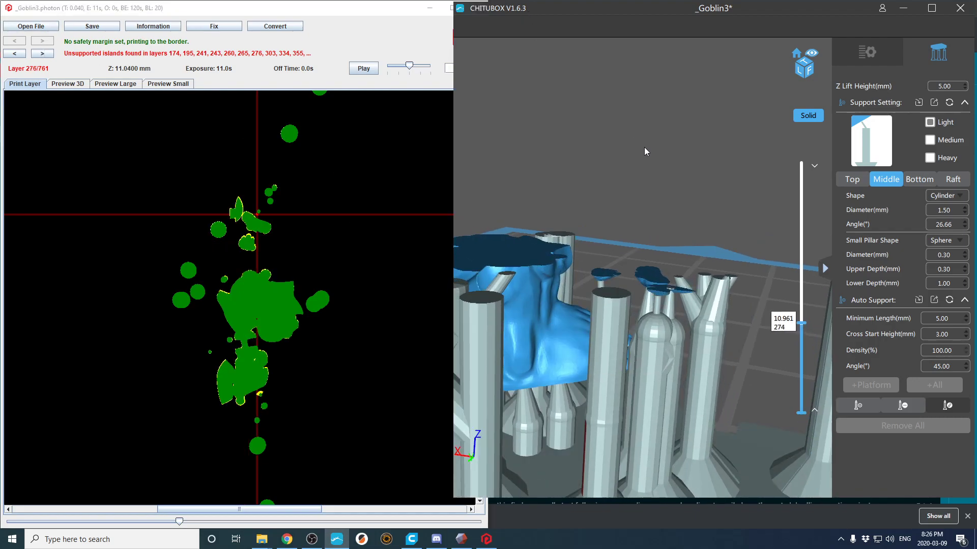
Step: Move the tip of the nearby thick cone support over to the island of layer 276
{"action": "right_click_drag", "start_coordinate": [644, 148], "coordinate": [724, 257]}
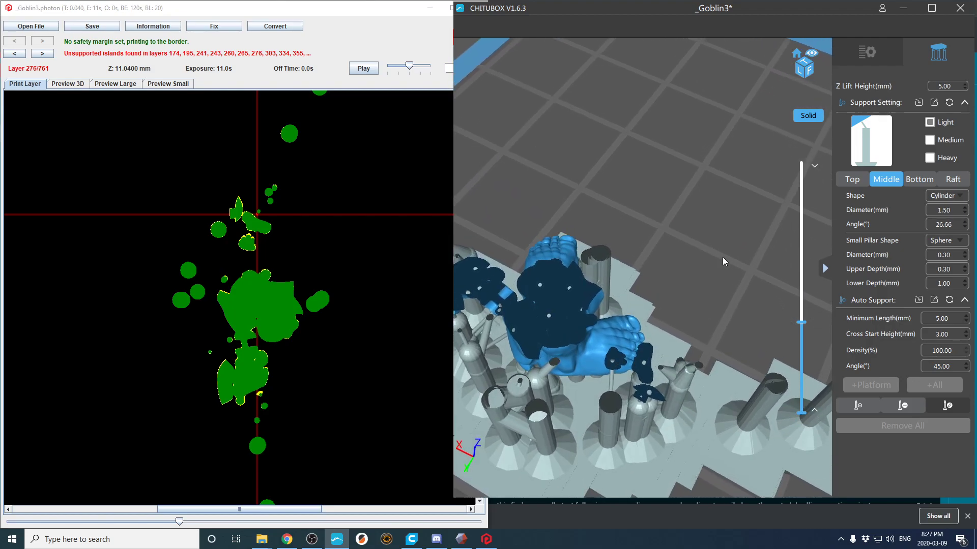
{"action": "left_click_drag", "start_coordinate": [720, 257], "coordinate": [677, 215]}
{"action": "scroll", "coordinate": [677, 223], "scroll_direction": "up", "scroll_amount": 5}
{"action": "left_click", "coordinate": [645, 235]}
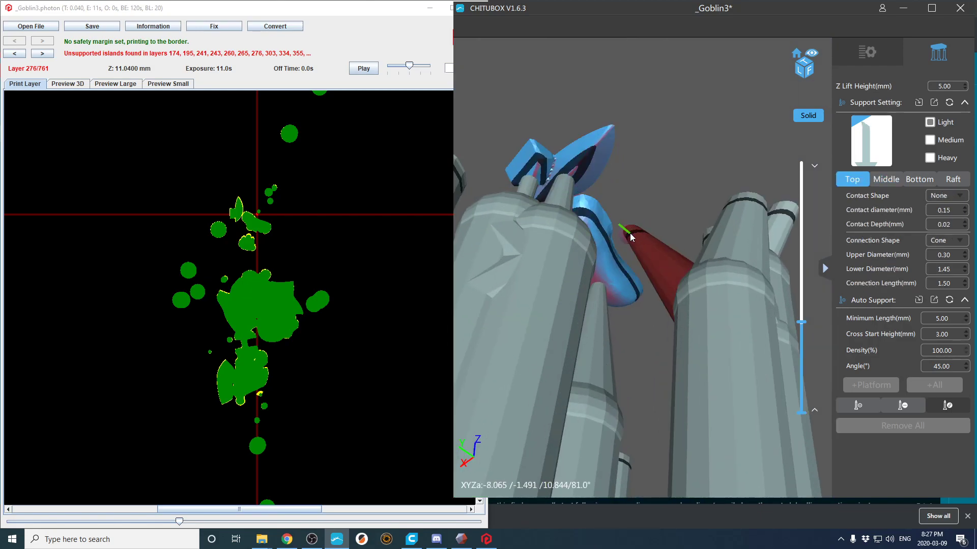
{"action": "scroll", "coordinate": [655, 249], "scroll_direction": "down", "scroll_amount": 5}
{"action": "left_click_drag", "start_coordinate": [645, 262], "coordinate": [630, 356]}
Step: Go to island layer 303 in the Photon file and raise the model cut in CHITUBOX to match
{"action": "left_click", "coordinate": [34, 54]}
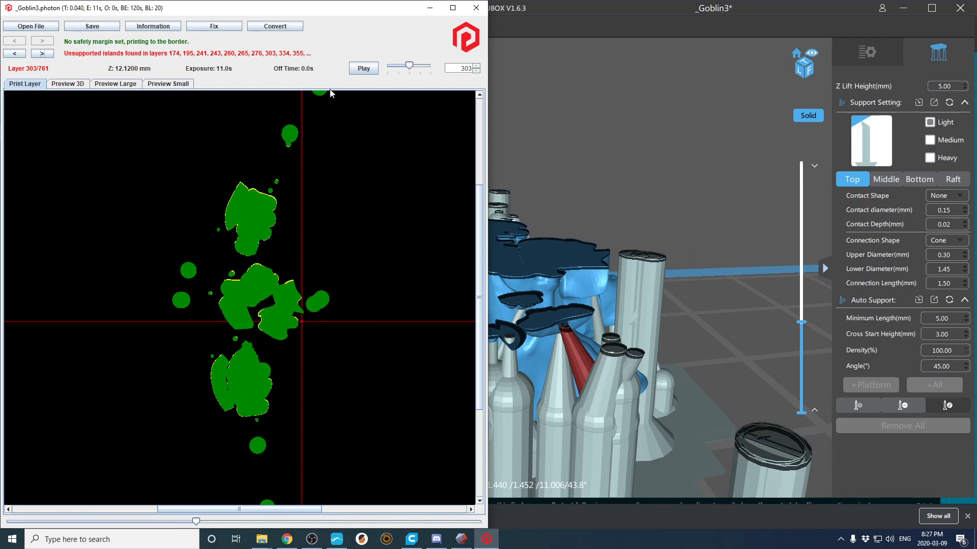
{"action": "left_click", "coordinate": [609, 131]}
{"action": "key", "text": "Up"}
{"action": "key", "text": "Up"}
{"action": "key", "text": "Up"}
{"action": "key", "text": "Up"}
{"action": "key", "text": "Up"}
{"action": "key", "text": "Up"}
{"action": "key", "text": "Up"}
{"action": "key", "text": "Up"}
{"action": "key", "text": "Up"}
{"action": "key", "text": "Up"}
{"action": "key", "text": "Up"}
{"action": "key", "text": "Up"}
{"action": "key", "text": "Up"}
{"action": "key", "text": "Up"}
{"action": "key", "text": "Up"}
Step: Locate the island of layer 303 and add a light support beside the tall pillar, placing its tip on the island and adjusting its base
{"action": "left_click_drag", "start_coordinate": [653, 191], "coordinate": [613, 272]}
{"action": "scroll", "coordinate": [624, 231], "scroll_direction": "up", "scroll_amount": 2}
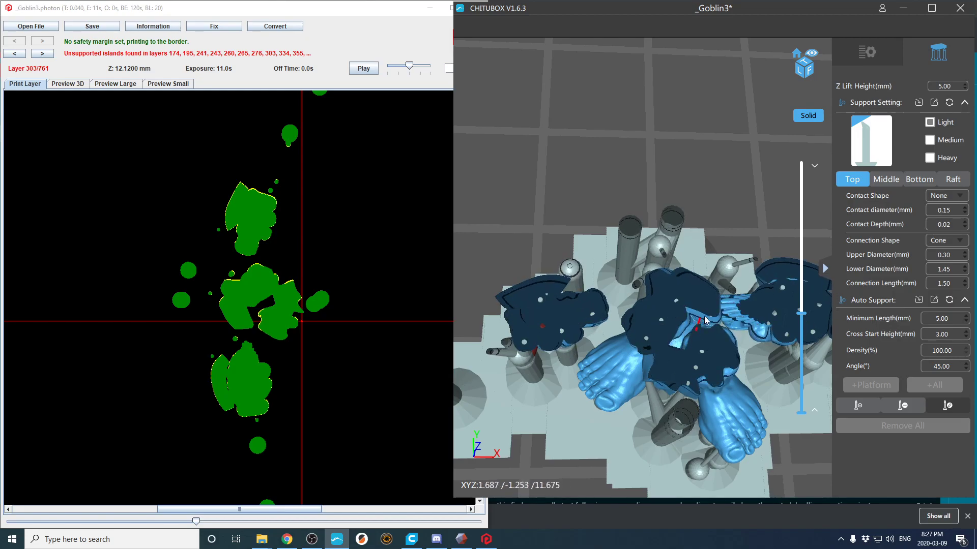
{"action": "scroll", "coordinate": [695, 343], "scroll_direction": "up", "scroll_amount": 1}
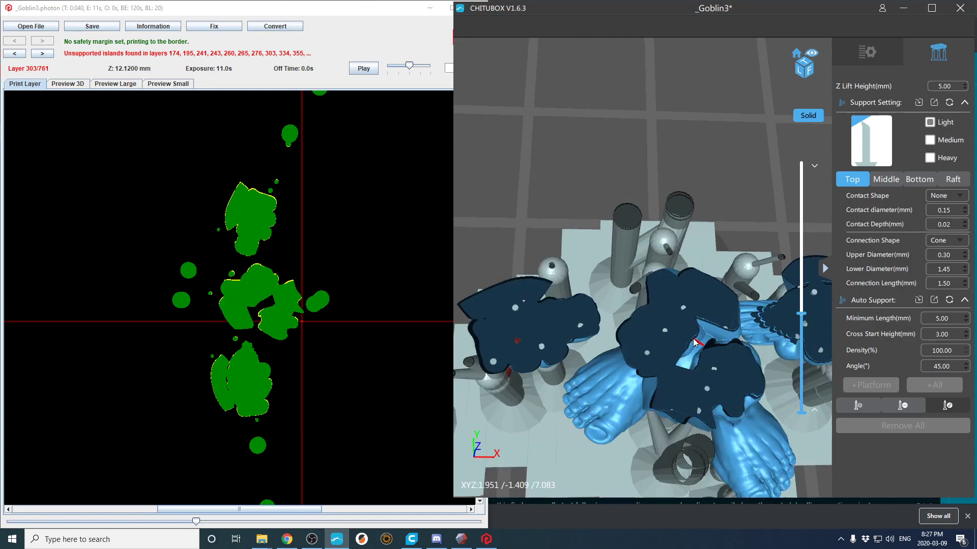
{"action": "right_click_drag", "start_coordinate": [704, 349], "coordinate": [684, 305]}
{"action": "middle_click_drag", "start_coordinate": [684, 305], "coordinate": [669, 287]}
{"action": "mouse_move", "coordinate": [664, 285]}
{"action": "right_mouse_down"}
{"action": "mouse_move", "coordinate": [675, 155]}
{"action": "mouse_move", "coordinate": [649, 197]}
{"action": "mouse_move", "coordinate": [602, 208]}
{"action": "right_mouse_up"}
{"action": "key", "text": "Up"}
{"action": "scroll", "coordinate": [655, 148], "scroll_direction": "up", "scroll_amount": 3}
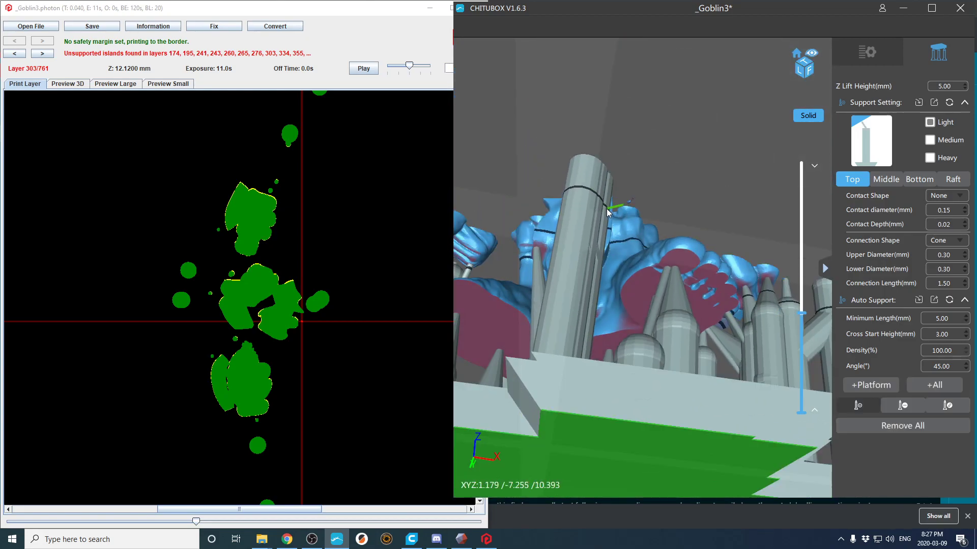
{"action": "left_click", "coordinate": [608, 212]}
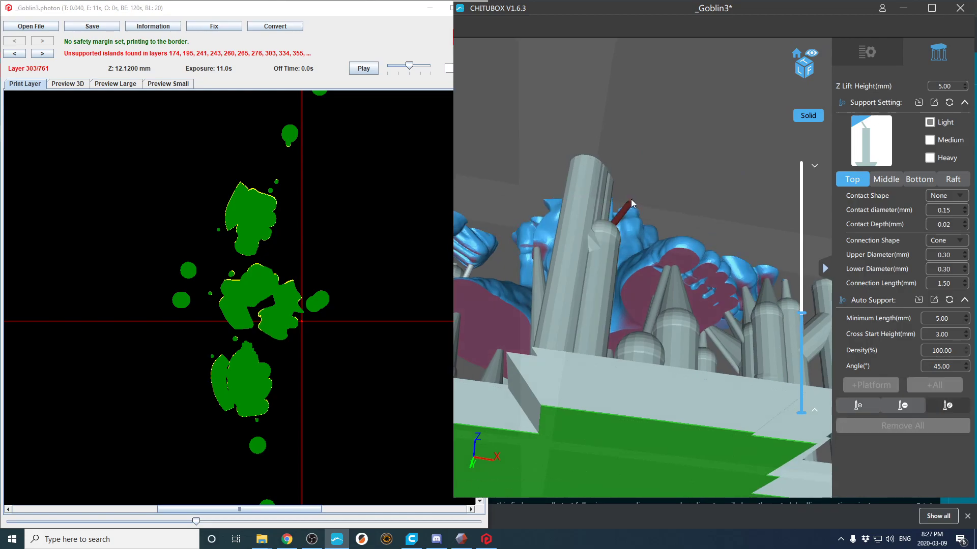
{"action": "left_click", "coordinate": [591, 279]}
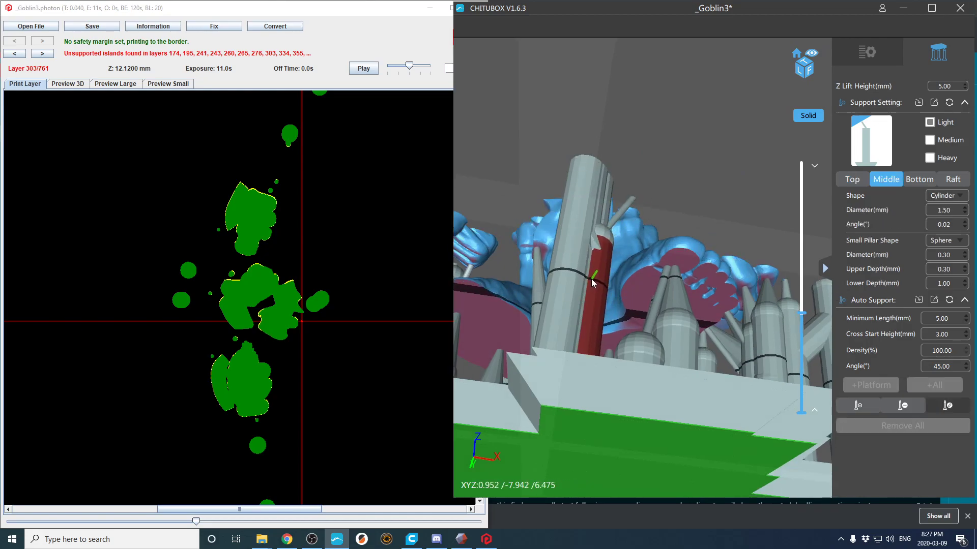
{"action": "right_click_drag", "start_coordinate": [589, 279], "coordinate": [578, 322]}
{"action": "scroll", "coordinate": [578, 323], "scroll_direction": "down", "scroll_amount": 5}
{"action": "mouse_move", "coordinate": [642, 357]}
{"action": "right_mouse_down"}
{"action": "mouse_move", "coordinate": [670, 366]}
{"action": "mouse_move", "coordinate": [664, 381]}
{"action": "mouse_move", "coordinate": [658, 360]}
{"action": "right_mouse_up"}
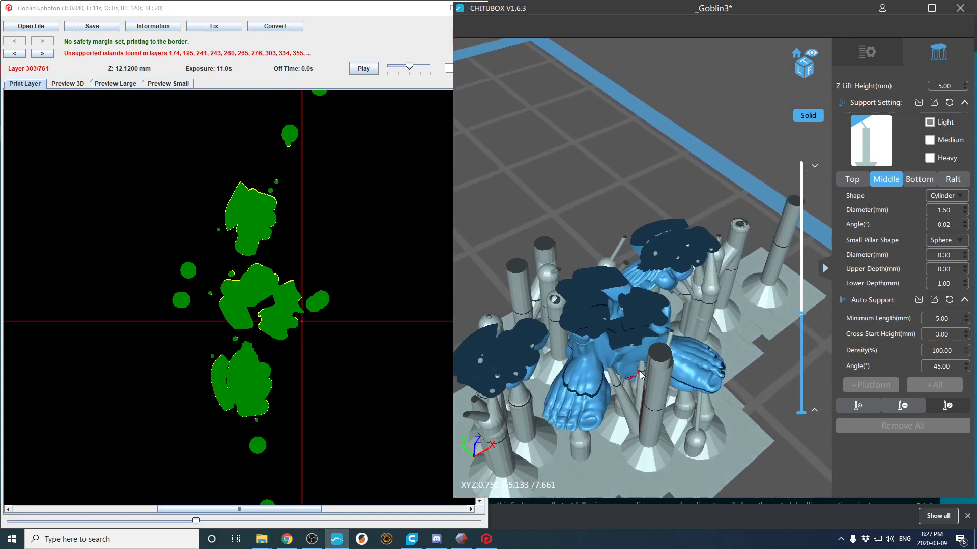
Step: Go to island layer 334 in the Photon file and raise the model cut in CHITUBOX to match
{"action": "left_click", "coordinate": [52, 53]}
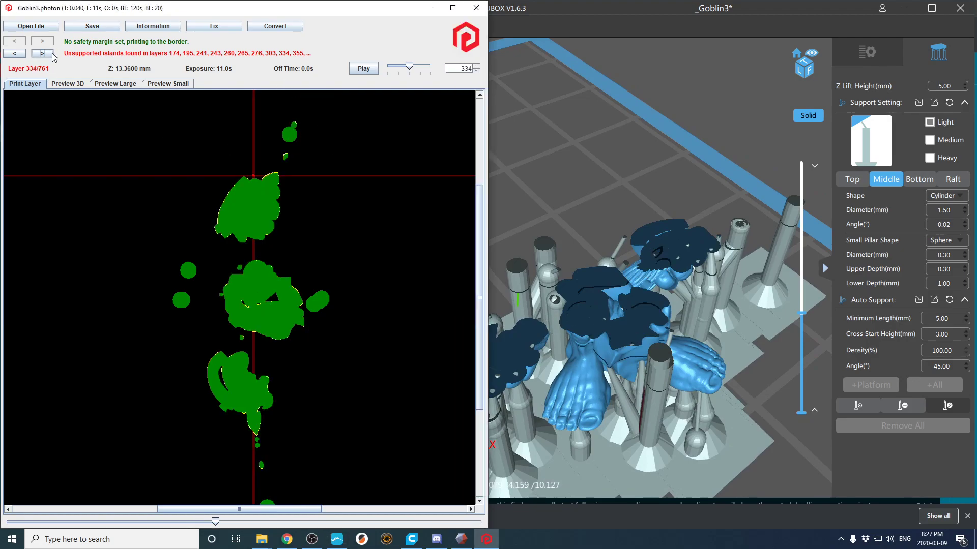
{"action": "left_click", "coordinate": [560, 109]}
{"action": "key", "text": "Up"}
{"action": "key", "text": "Up"}
{"action": "key", "text": "Up"}
{"action": "key", "text": "Up"}
{"action": "key", "text": "Up"}
{"action": "key", "text": "Up"}
{"action": "key", "text": "Up"}
{"action": "key", "text": "Up"}
{"action": "key", "text": "Up"}
{"action": "key", "text": "Up"}
{"action": "key", "text": "Up"}
{"action": "key", "text": "Up"}
{"action": "key", "text": "Up"}
{"action": "key", "text": "Up"}
{"action": "key", "text": "Up"}
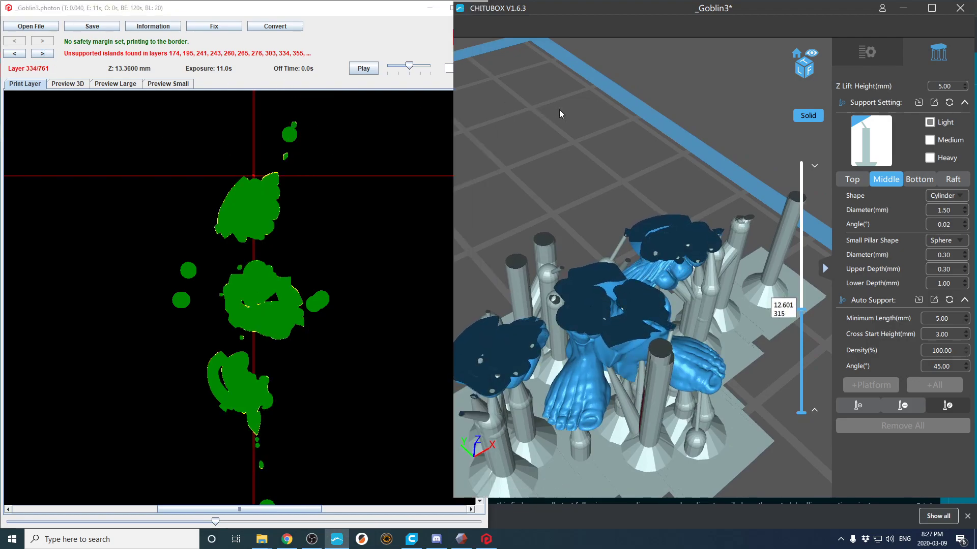
{"action": "key", "text": "Up"}
{"action": "key", "text": "Up"}
{"action": "key", "text": "Up"}
{"action": "key", "text": "Up"}
{"action": "key", "text": "Up"}
{"action": "key", "text": "Up"}
{"action": "key", "text": "Up"}
{"action": "key", "text": "Up"}
{"action": "key", "text": "Up"}
{"action": "key", "text": "Up"}
{"action": "key", "text": "Up"}
{"action": "key", "text": "Up"}
{"action": "key", "text": "Up"}
{"action": "key", "text": "Up"}
{"action": "key", "text": "Up"}
{"action": "key", "text": "Up"}
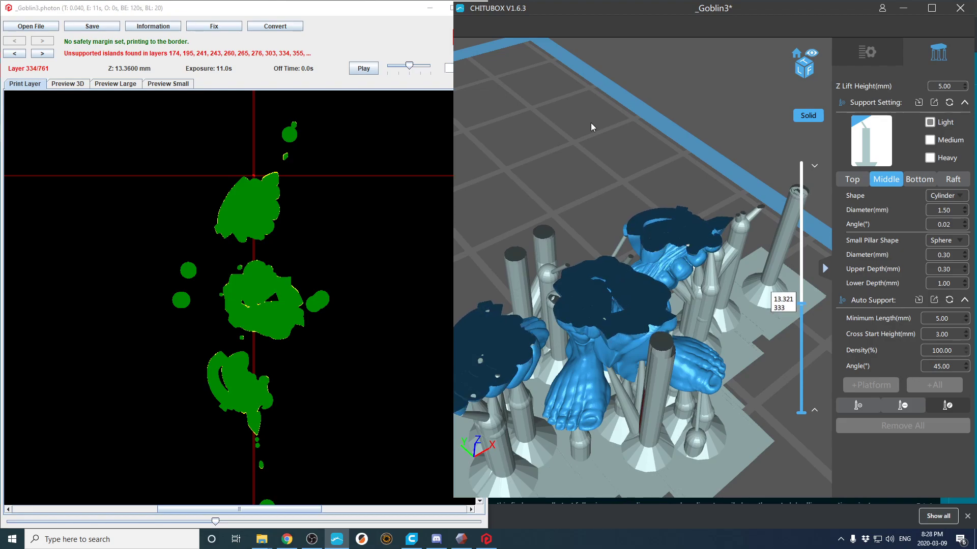
Step: Add a light support for the island of layer 334, stretching its tip across to the island and merging its base into the nearby pillar
{"action": "right_click_drag", "start_coordinate": [591, 123], "coordinate": [698, 153]}
{"action": "scroll", "coordinate": [701, 140], "scroll_direction": "up", "scroll_amount": 3}
{"action": "left_click", "coordinate": [756, 192]}
{"action": "right_click_drag", "start_coordinate": [756, 192], "coordinate": [765, 239]}
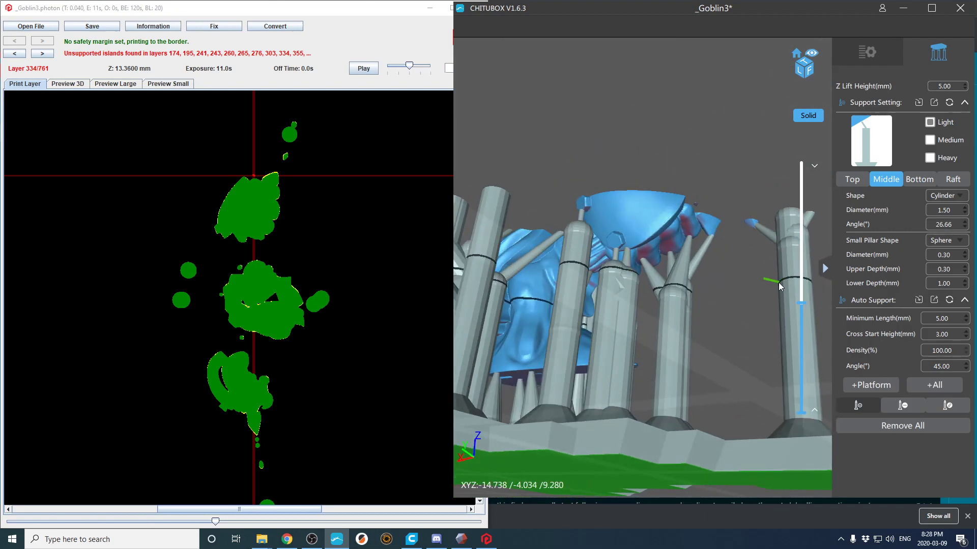
{"action": "left_click", "coordinate": [784, 295]}
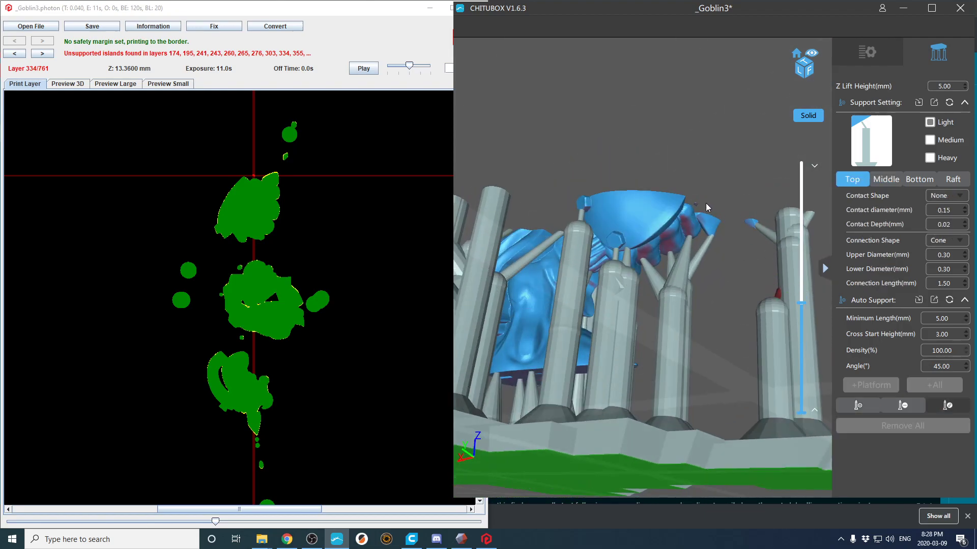
{"action": "left_click_drag", "start_coordinate": [762, 351], "coordinate": [791, 364]}
{"action": "right_click_drag", "start_coordinate": [789, 362], "coordinate": [526, 281]}
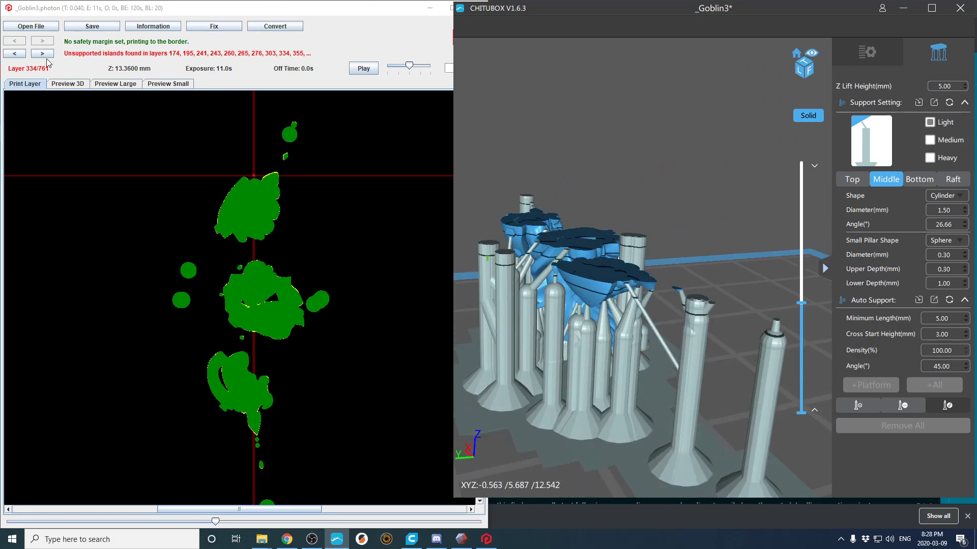
Step: Go to island layer 355 in the Photon file and raise the model cut in CHITUBOX to match
{"action": "left_click", "coordinate": [45, 54]}
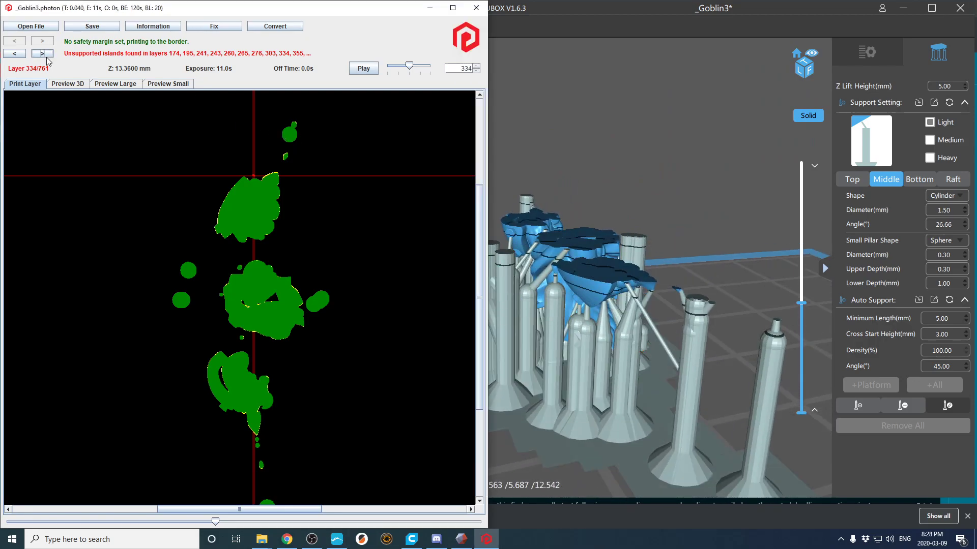
{"action": "left_click", "coordinate": [546, 124]}
{"action": "key", "text": "Up"}
{"action": "key", "text": "Up"}
{"action": "key", "text": "Up"}
{"action": "key", "text": "Up"}
{"action": "key", "text": "Up"}
{"action": "key", "text": "Up"}
{"action": "key", "text": "Up"}
{"action": "key", "text": "Up"}
{"action": "key", "text": "Up"}
{"action": "key", "text": "Up"}
{"action": "key", "text": "Up"}
{"action": "key", "text": "Up"}
{"action": "key", "text": "Up"}
{"action": "key", "text": "Up"}
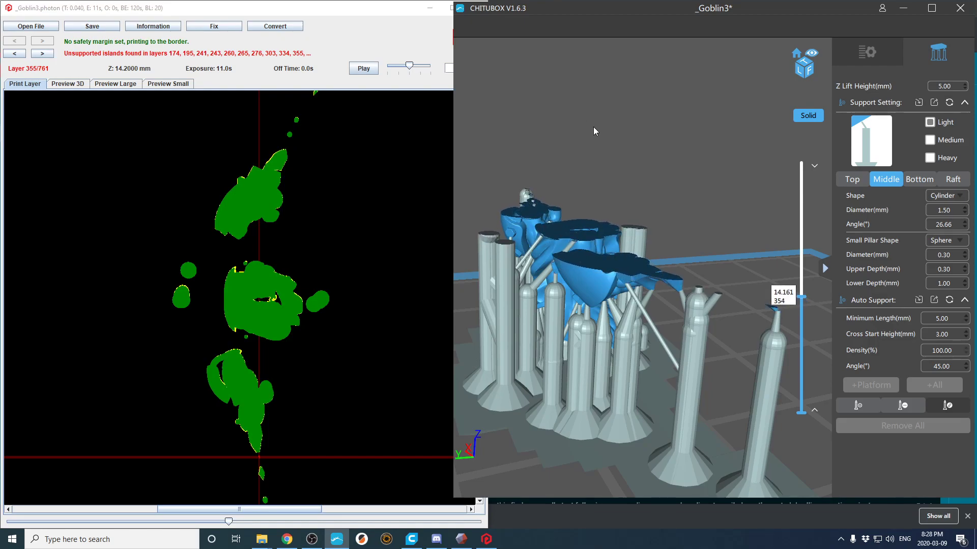
Step: Locate the island of layer 355 on the jagged blade and place a light support in front of the nearby tall pillar
{"action": "left_click_drag", "start_coordinate": [599, 132], "coordinate": [762, 179]}
{"action": "left_click_drag", "start_coordinate": [644, 185], "coordinate": [693, 120]}
{"action": "scroll", "coordinate": [656, 196], "scroll_direction": "up", "scroll_amount": 6}
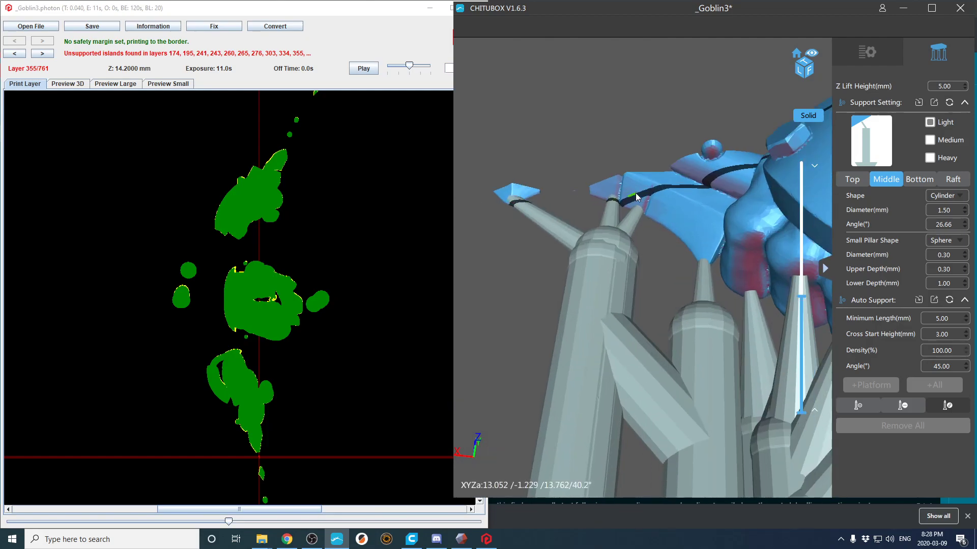
{"action": "scroll", "coordinate": [641, 194], "scroll_direction": "up", "scroll_amount": 3}
{"action": "scroll", "coordinate": [656, 190], "scroll_direction": "down", "scroll_amount": 3}
{"action": "right_click_drag", "start_coordinate": [646, 186], "coordinate": [661, 194]}
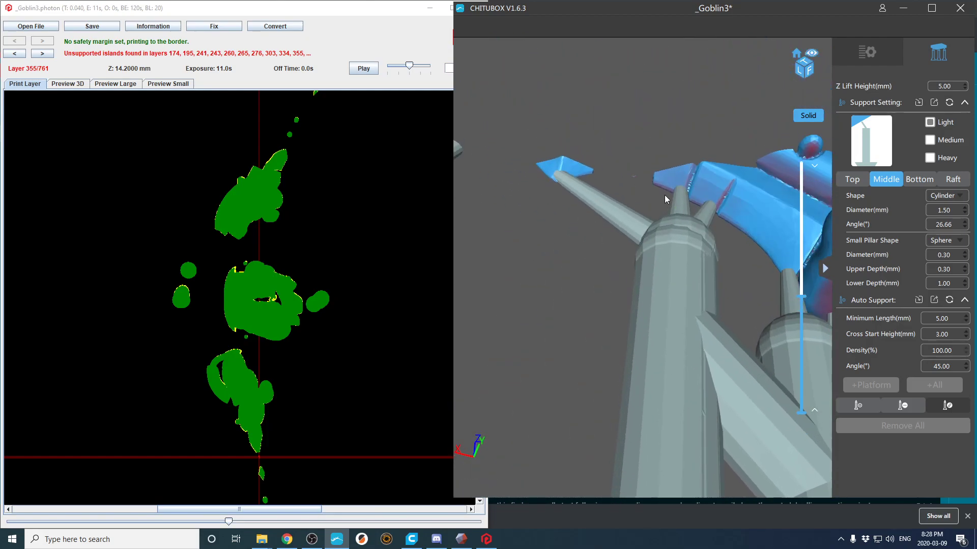
{"action": "left_click", "coordinate": [660, 253]}
{"action": "right_click_drag", "start_coordinate": [660, 253], "coordinate": [640, 260]}
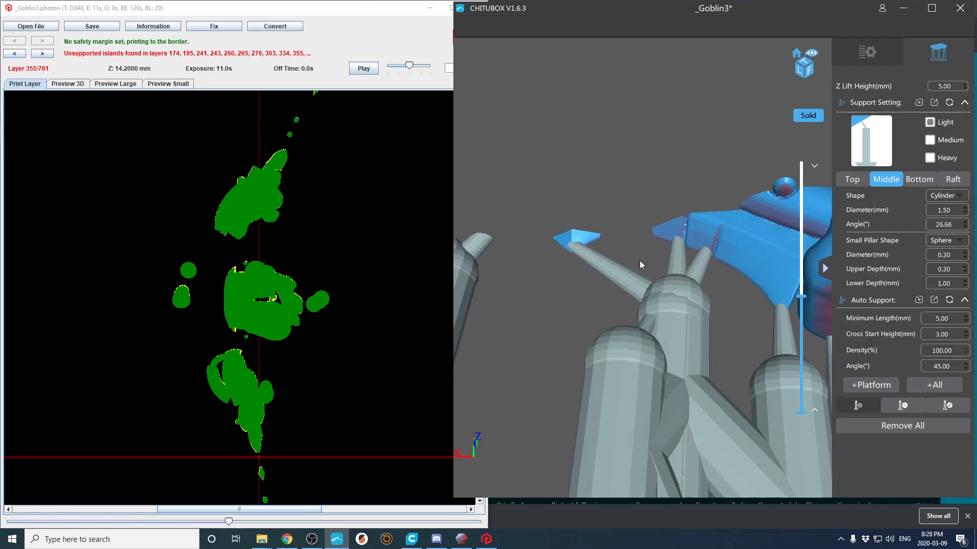
Step: Move the new support's tip onto the island of layer 355 and merge its base into the tall pillar
{"action": "key", "text": "e"}
{"action": "left_click_drag", "start_coordinate": [651, 321], "coordinate": [637, 233]}
{"action": "left_click_drag", "start_coordinate": [624, 417], "coordinate": [669, 444]}
{"action": "right_click_drag", "start_coordinate": [668, 444], "coordinate": [684, 425]}
{"action": "scroll", "coordinate": [685, 413], "scroll_direction": "down", "scroll_amount": 3}
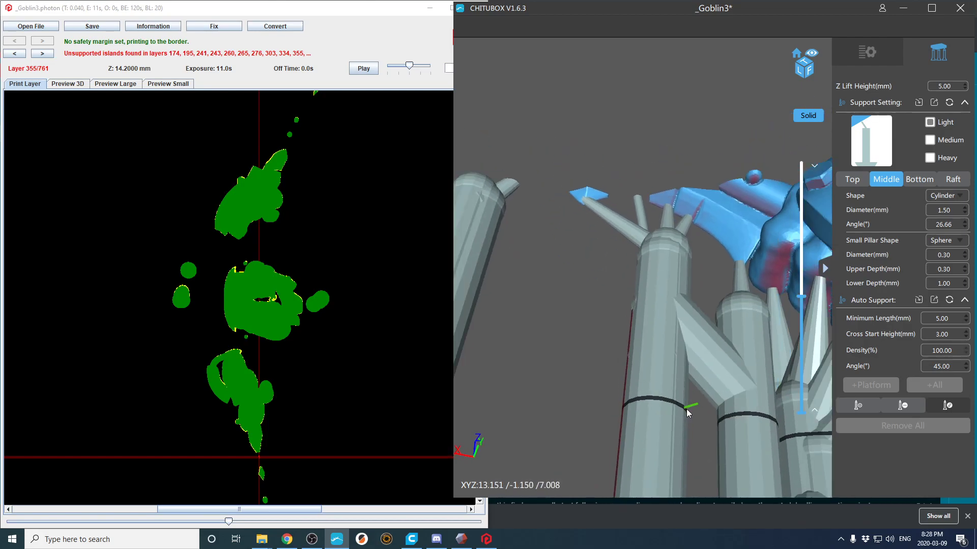
{"action": "scroll", "coordinate": [685, 408], "scroll_direction": "down", "scroll_amount": 6}
{"action": "right_click_drag", "start_coordinate": [548, 346], "coordinate": [549, 342]}
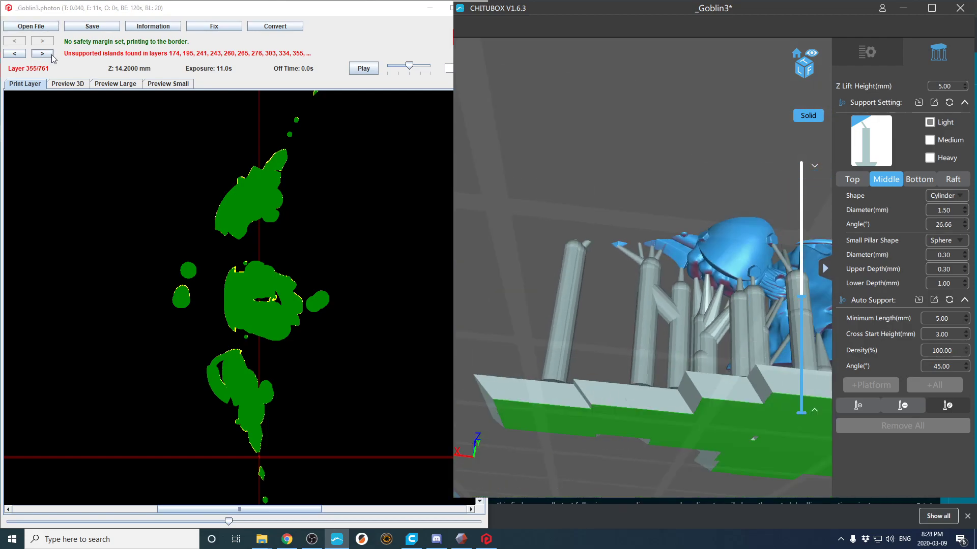
Step: Go to island layer 366 in the Photon file and raise the model cut in CHITUBOX to match
{"action": "left_click", "coordinate": [52, 54]}
{"action": "scroll", "coordinate": [393, 304], "scroll_direction": "down", "scroll_amount": 6}
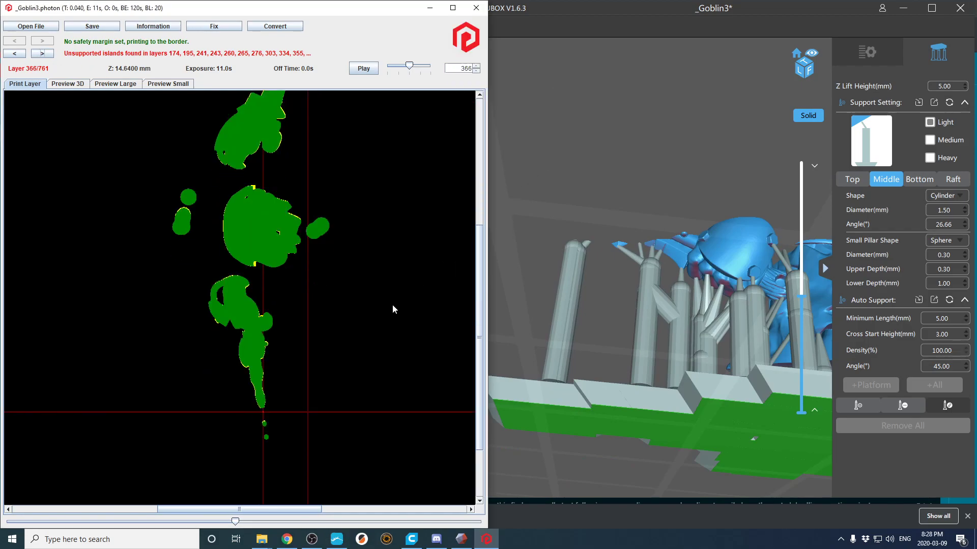
{"action": "scroll", "coordinate": [401, 309], "scroll_direction": "up", "scroll_amount": 7}
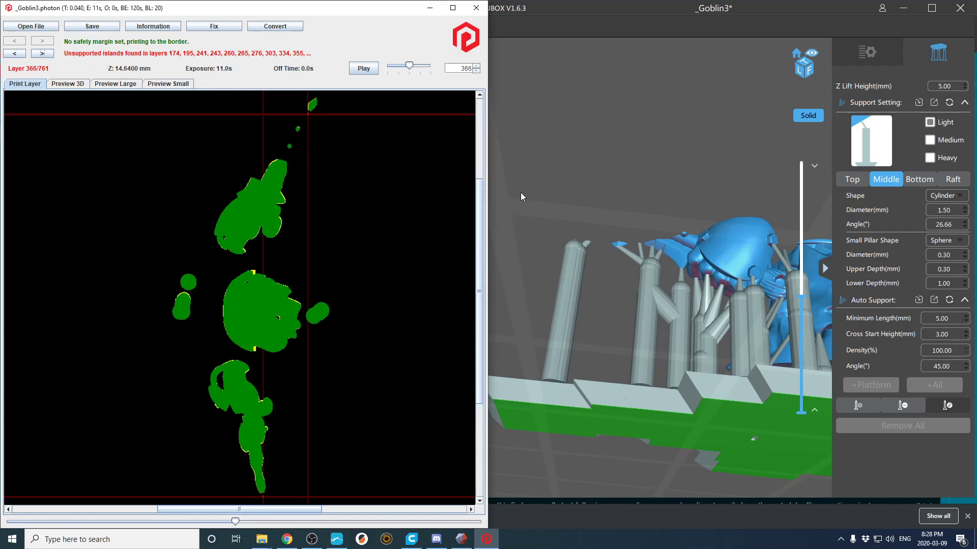
{"action": "left_click", "coordinate": [542, 148]}
{"action": "key", "text": "Up"}
{"action": "key", "text": "Up"}
{"action": "key", "text": "Up"}
{"action": "key", "text": "Up"}
{"action": "key", "text": "Up"}
{"action": "key", "text": "Up"}
{"action": "key", "text": "Up"}
{"action": "key", "text": "Up"}
{"action": "key", "text": "Up"}
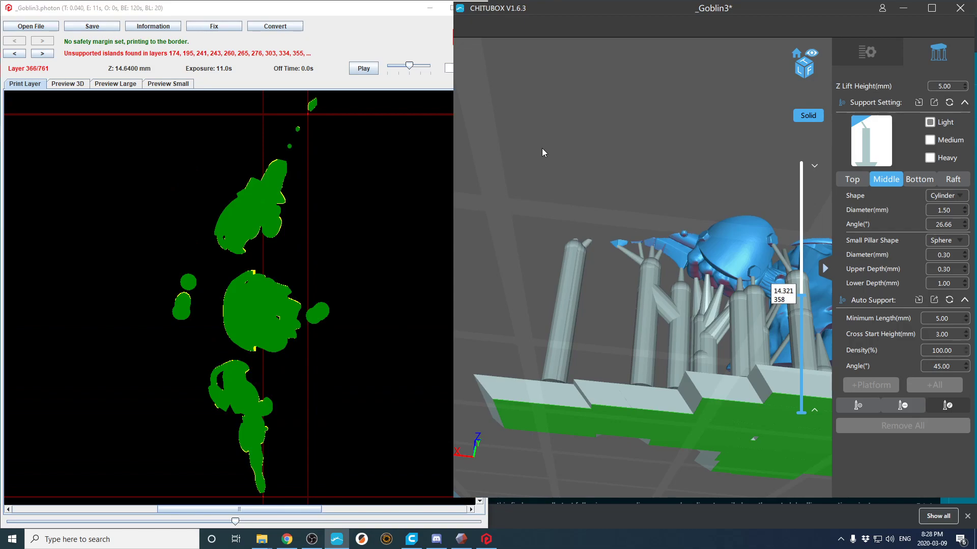
{"action": "scroll", "coordinate": [542, 212], "scroll_direction": "up", "scroll_amount": 4}
{"action": "scroll", "coordinate": [544, 216], "scroll_direction": "up", "scroll_amount": 2}
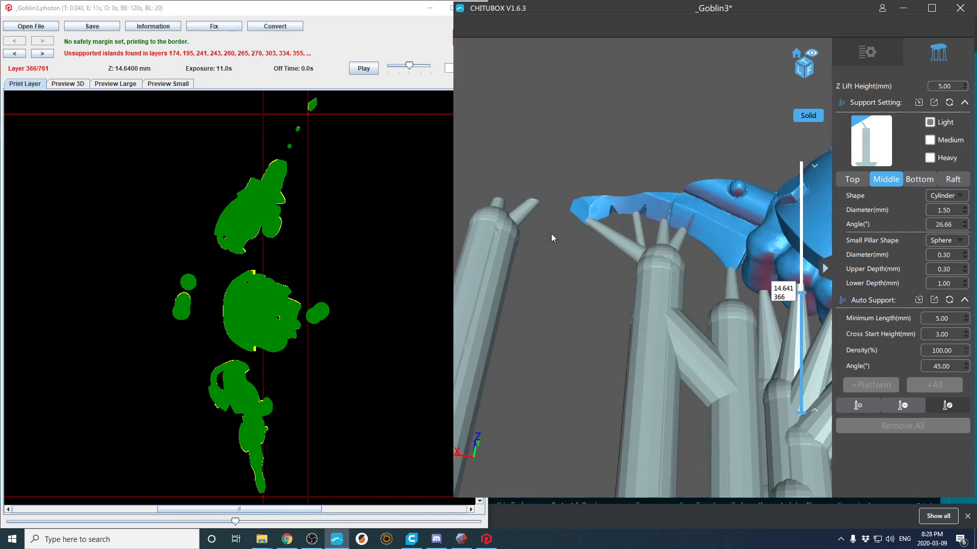
Step: Add a light support for the tiny island off the blade's point, merging its base into the outer tall pillar
{"action": "scroll", "coordinate": [560, 213], "scroll_direction": "up", "scroll_amount": 2}
{"action": "right_click_drag", "start_coordinate": [555, 218], "coordinate": [571, 243]}
{"action": "left_click", "coordinate": [858, 405]}
{"action": "left_click", "coordinate": [628, 306]}
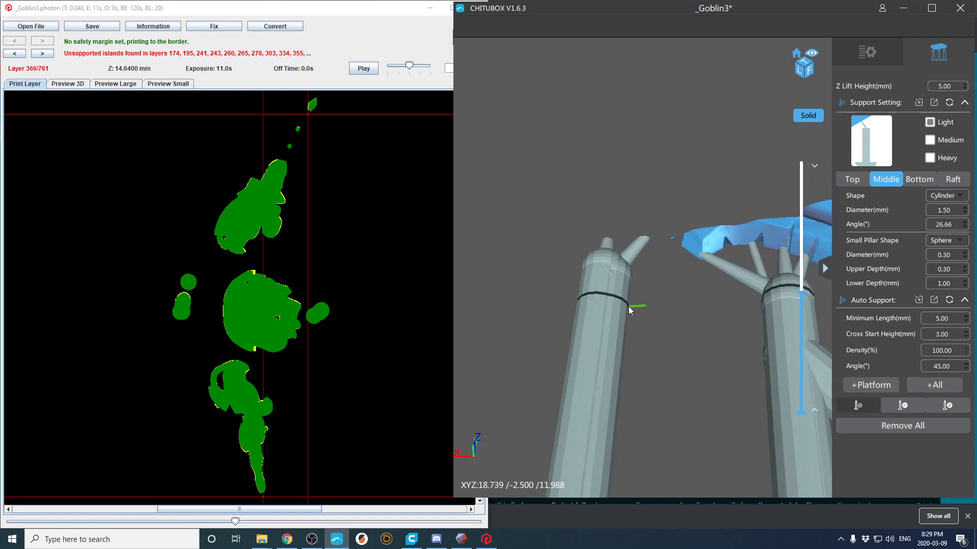
{"action": "left_click", "coordinate": [672, 239]}
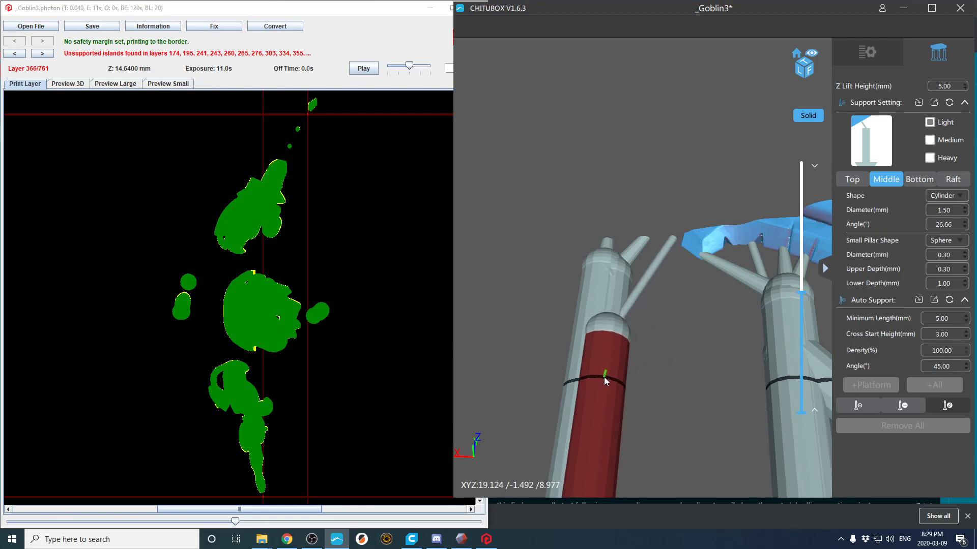
{"action": "left_click_drag", "start_coordinate": [602, 375], "coordinate": [596, 381]}
{"action": "scroll", "coordinate": [616, 378], "scroll_direction": "down", "scroll_amount": 5}
Step: Add a light support for the tiny island at the tip of the opposite arm's part, merging its base into the multi-branched pillar
{"action": "right_click_drag", "start_coordinate": [617, 377], "coordinate": [469, 374]}
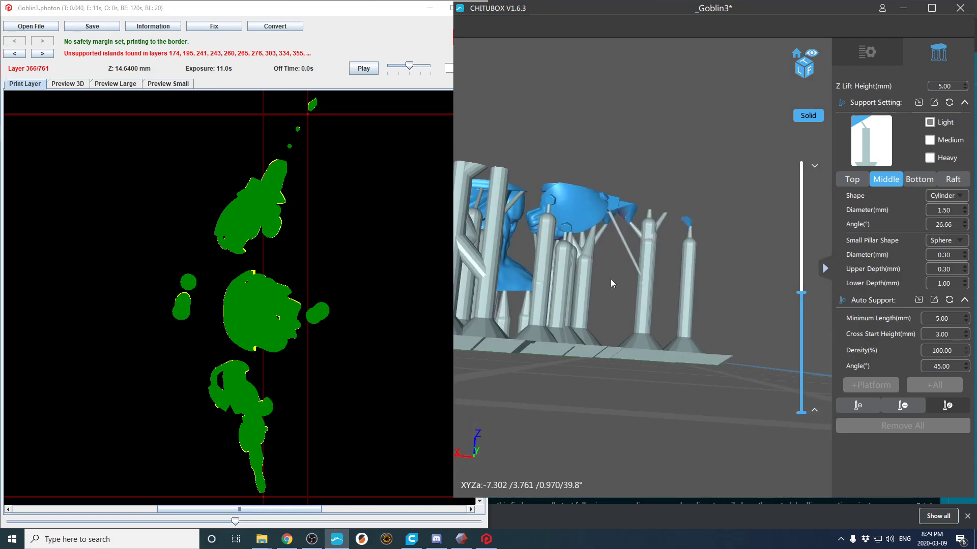
{"action": "scroll", "coordinate": [668, 265], "scroll_direction": "up", "scroll_amount": 5}
{"action": "scroll", "coordinate": [672, 264], "scroll_direction": "up", "scroll_amount": 5}
{"action": "right_click_drag", "start_coordinate": [706, 178], "coordinate": [694, 195]}
{"action": "scroll", "coordinate": [693, 190], "scroll_direction": "up", "scroll_amount": 1}
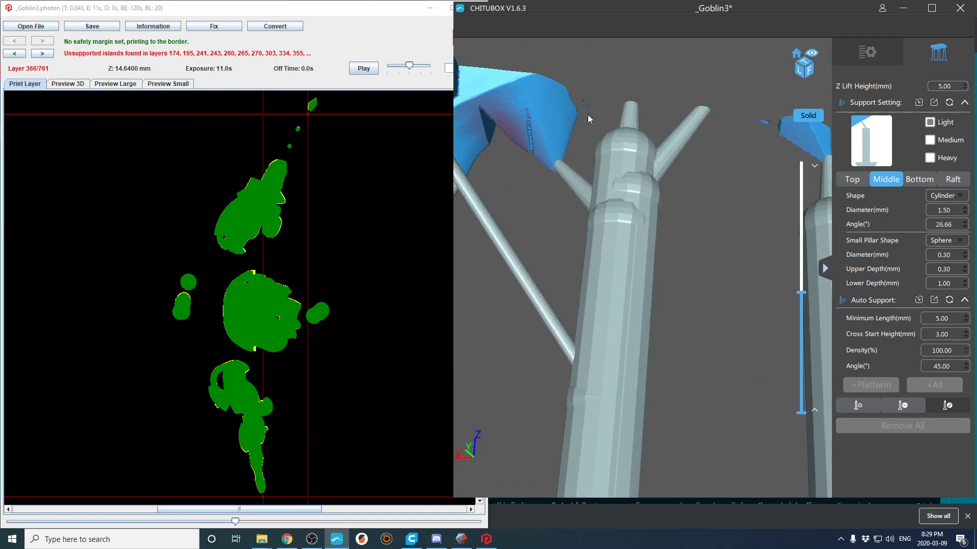
{"action": "left_click", "coordinate": [656, 224]}
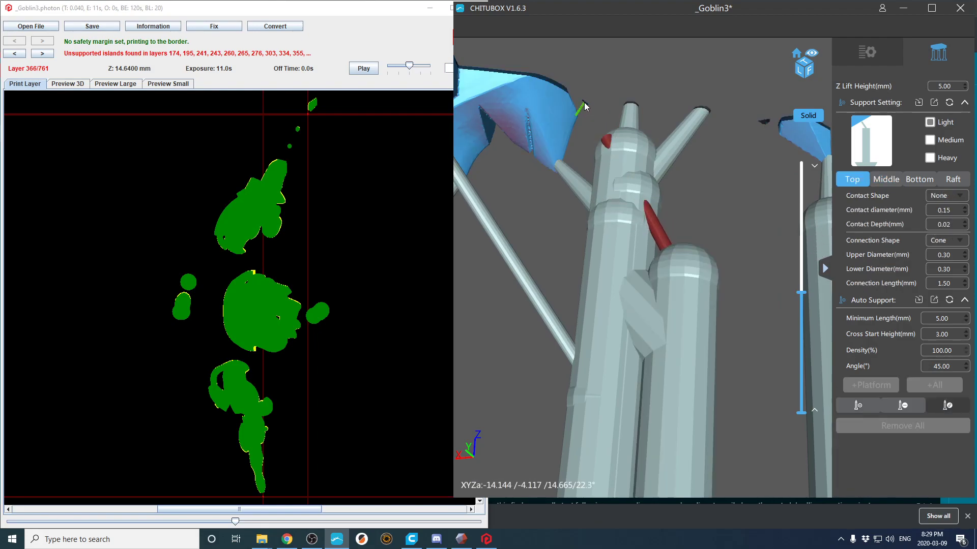
{"action": "left_click_drag", "start_coordinate": [688, 325], "coordinate": [616, 331]}
Step: Add another light support from the same pillar, stretching its tip to the small island near the outermost support
{"action": "left_click", "coordinate": [650, 304], "text": "ctrl"}
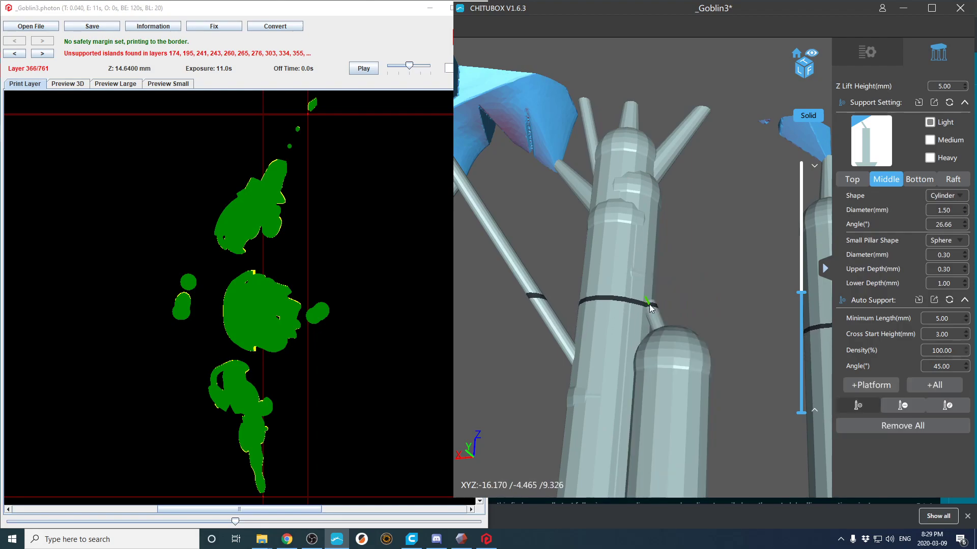
{"action": "left_click", "coordinate": [765, 122]}
{"action": "left_click_drag", "start_coordinate": [684, 377], "coordinate": [603, 395]}
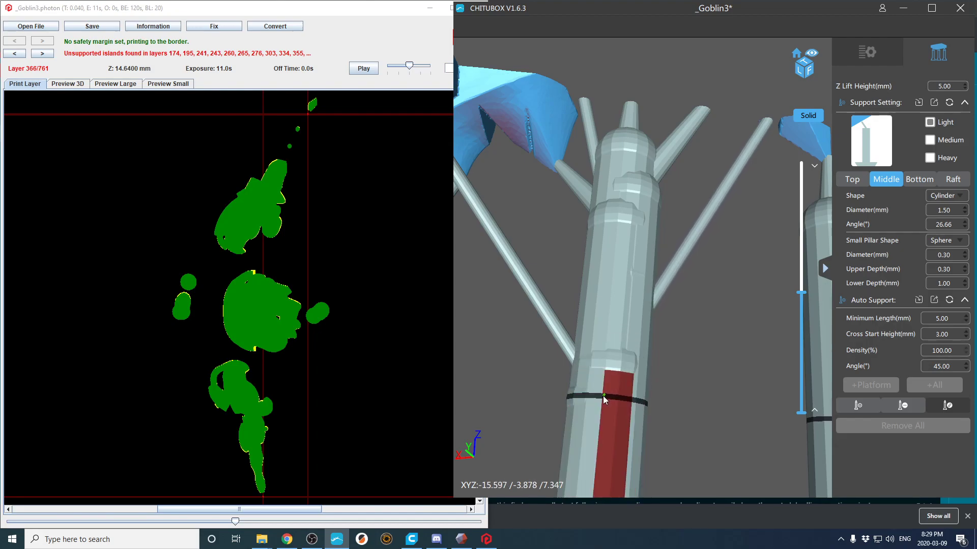
{"action": "scroll", "coordinate": [715, 259], "scroll_direction": "down", "scroll_amount": 8}
{"action": "right_click_drag", "start_coordinate": [713, 262], "coordinate": [689, 297]}
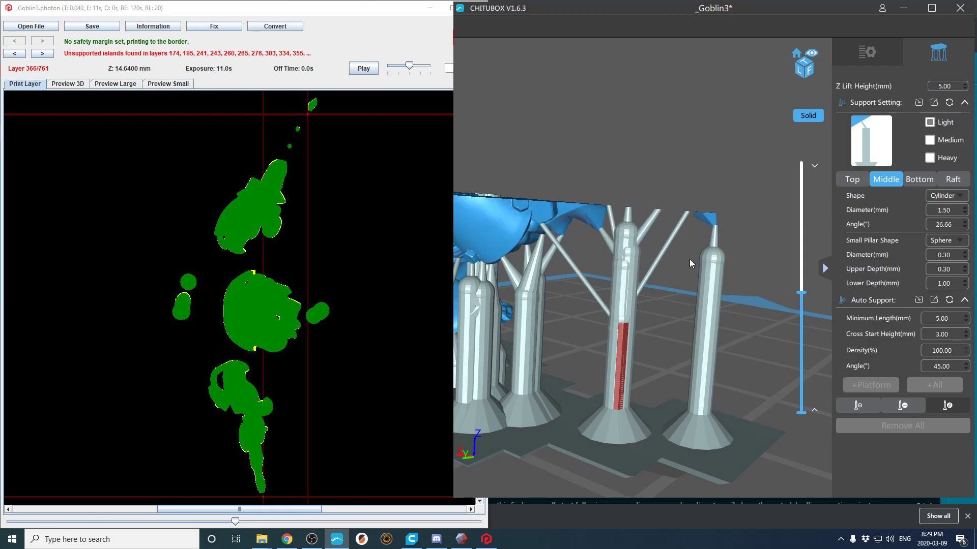
Step: Add a light support for the small island beside the bolted shoulder plate, stretching its tip to the island and repositioning its base
{"action": "right_click_drag", "start_coordinate": [593, 198], "coordinate": [582, 238]}
{"action": "scroll", "coordinate": [582, 238], "scroll_direction": "up", "scroll_amount": 6}
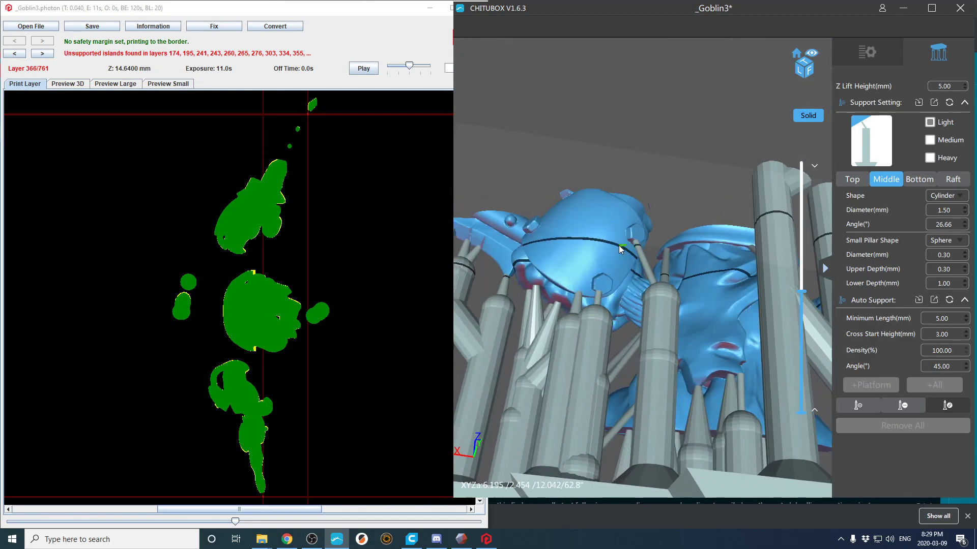
{"action": "left_click", "coordinate": [657, 146]}
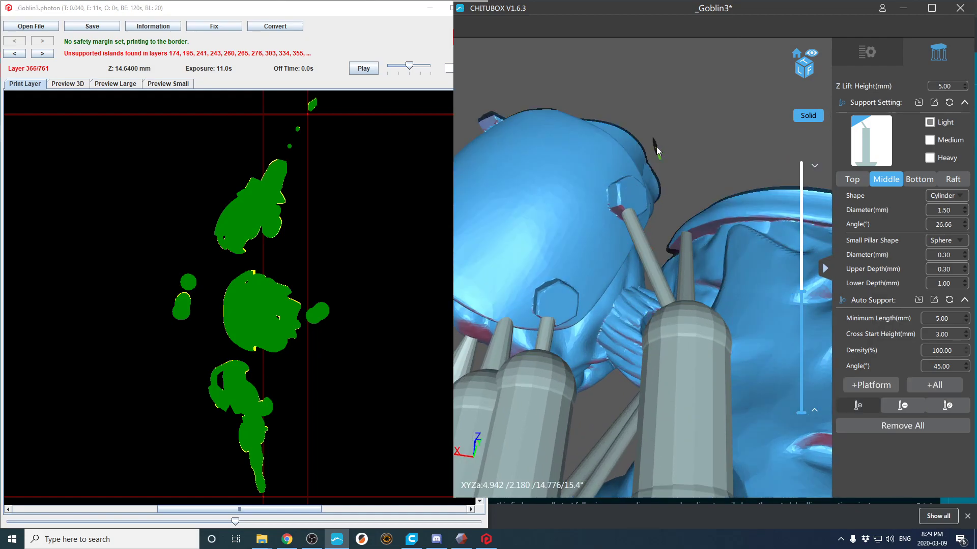
{"action": "left_click_drag", "start_coordinate": [719, 326], "coordinate": [654, 146]}
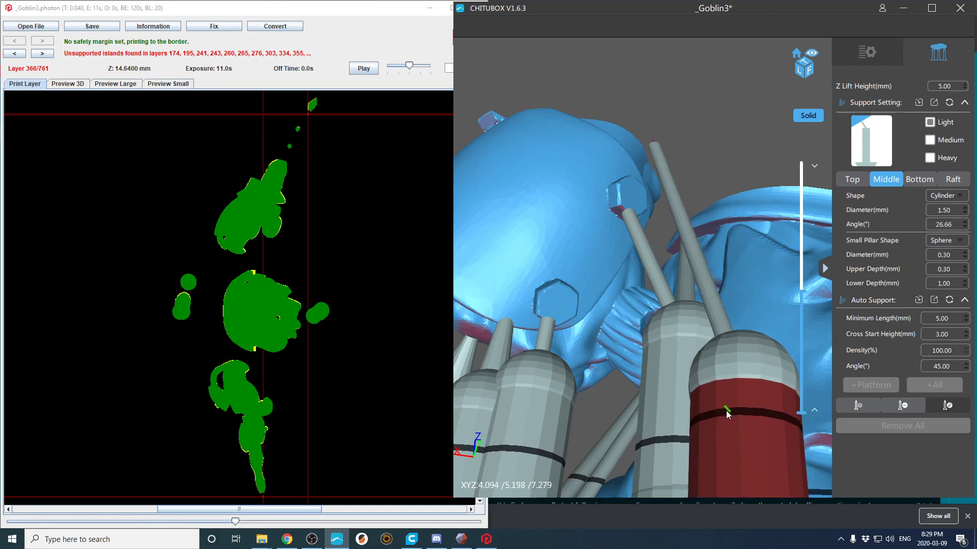
{"action": "mouse_move", "coordinate": [743, 422]}
{"action": "left_mouse_down"}
{"action": "mouse_move", "coordinate": [749, 434]}
{"action": "mouse_move", "coordinate": [711, 435]}
{"action": "mouse_move", "coordinate": [747, 429]}
{"action": "mouse_move", "coordinate": [741, 420]}
{"action": "left_mouse_up"}
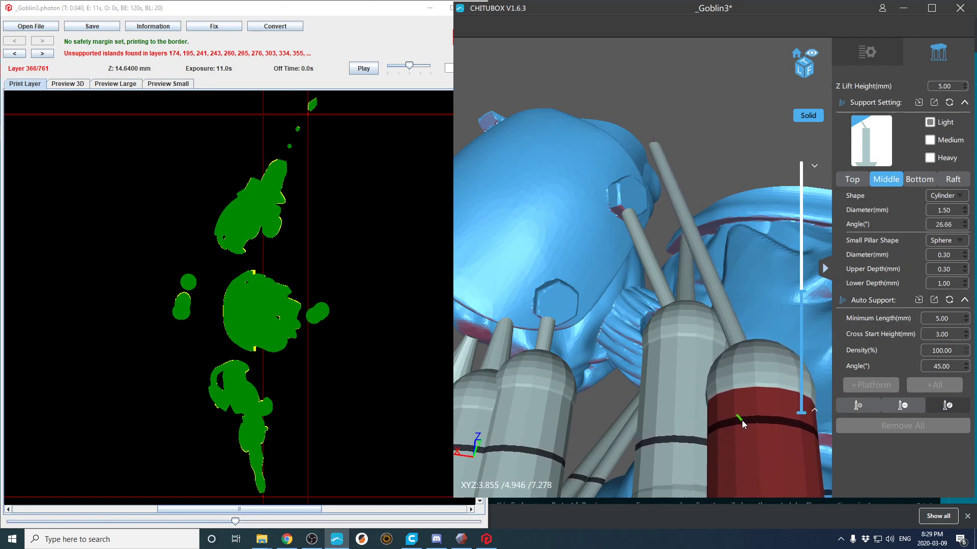
{"action": "scroll", "coordinate": [722, 414], "scroll_direction": "down", "scroll_amount": 7}
{"action": "right_click_drag", "start_coordinate": [715, 412], "coordinate": [661, 367]}
Step: Step through the Photon file to island layer 370 and raise the model cut in CHITUBOX to match
{"action": "left_click", "coordinate": [49, 54]}
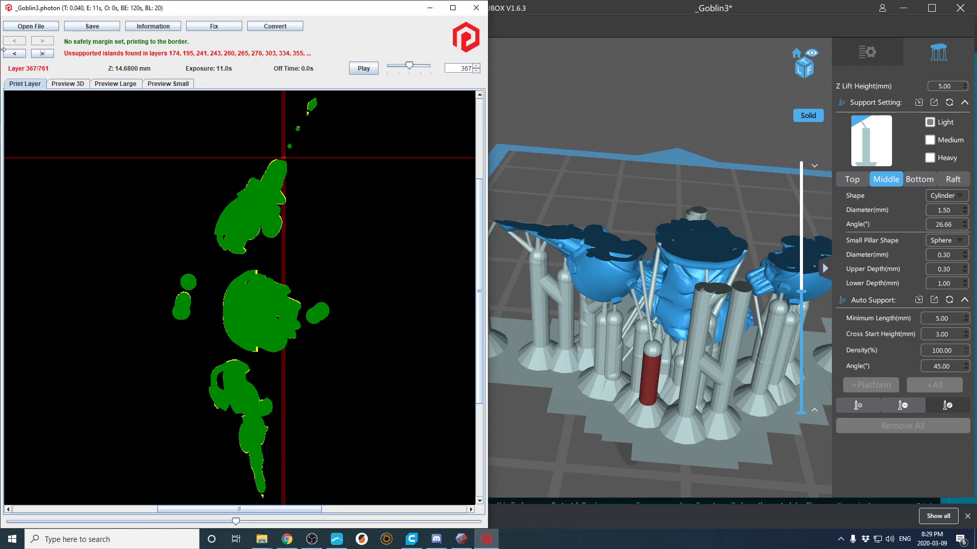
{"action": "left_click", "coordinate": [36, 54]}
{"action": "left_click", "coordinate": [36, 53]}
{"action": "left_click", "coordinate": [36, 54]}
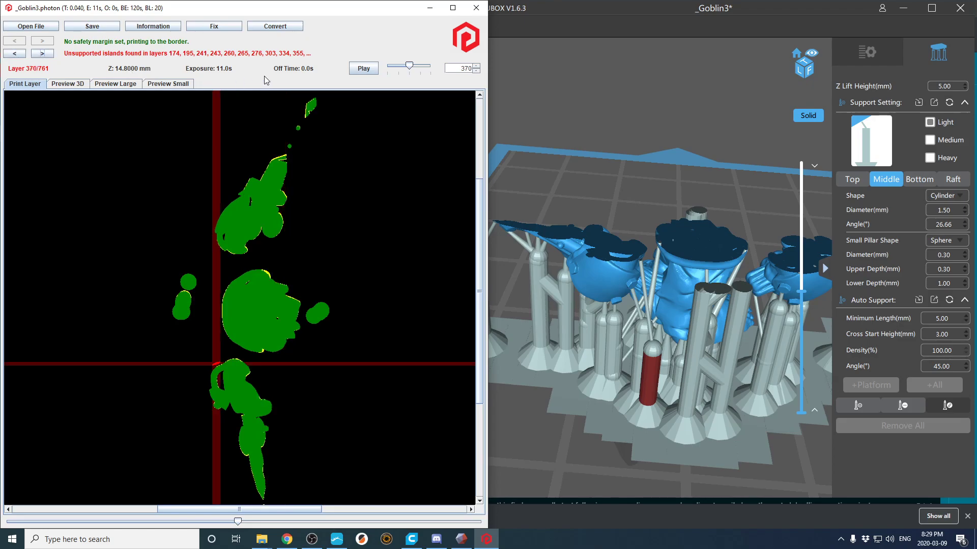
{"action": "left_click", "coordinate": [563, 121]}
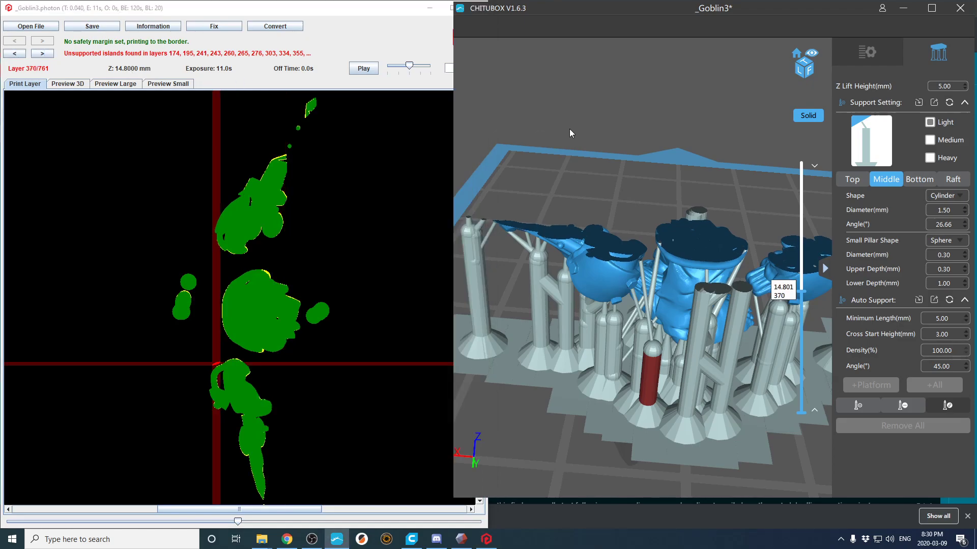
Step: Go to island layer 374 in the Photon file and set the model cut in CHITUBOX to the same layer
{"action": "left_click", "coordinate": [62, 56]}
{"action": "left_click", "coordinate": [51, 54]}
{"action": "left_click", "coordinate": [51, 54]}
{"action": "left_click", "coordinate": [51, 54]}
{"action": "left_click", "coordinate": [51, 54]}
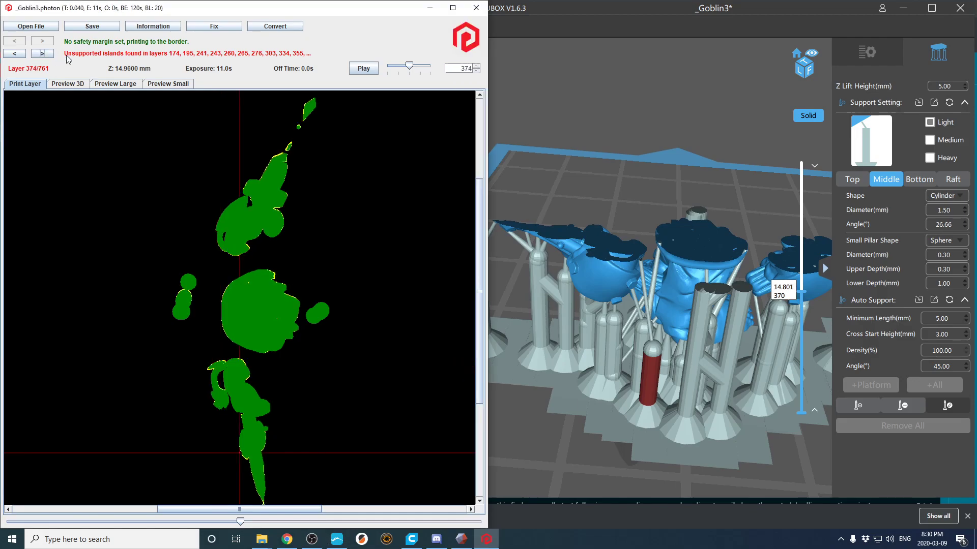
{"action": "left_click", "coordinate": [605, 105]}
{"action": "left_click_drag", "start_coordinate": [623, 117], "coordinate": [658, 74]}
{"action": "left_click_drag", "start_coordinate": [669, 120], "coordinate": [615, 194]}
{"action": "key", "text": "Up"}
{"action": "key", "text": "Down"}
{"action": "key", "text": "Up"}
{"action": "key", "text": "Down"}
{"action": "key", "text": "Up"}
{"action": "key", "text": "Up"}
{"action": "key", "text": "Up"}
{"action": "key", "text": "Up"}
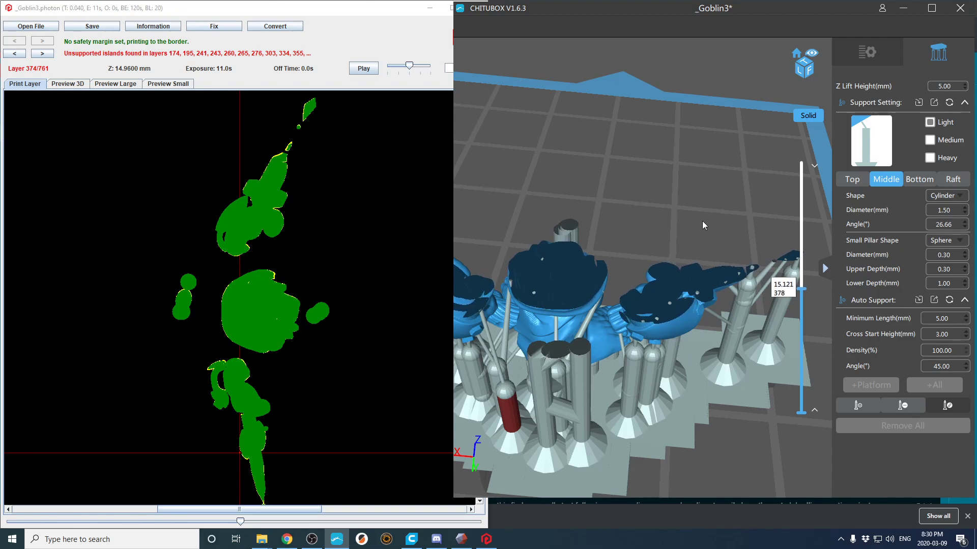
{"action": "left_click_drag", "start_coordinate": [645, 235], "coordinate": [702, 243]}
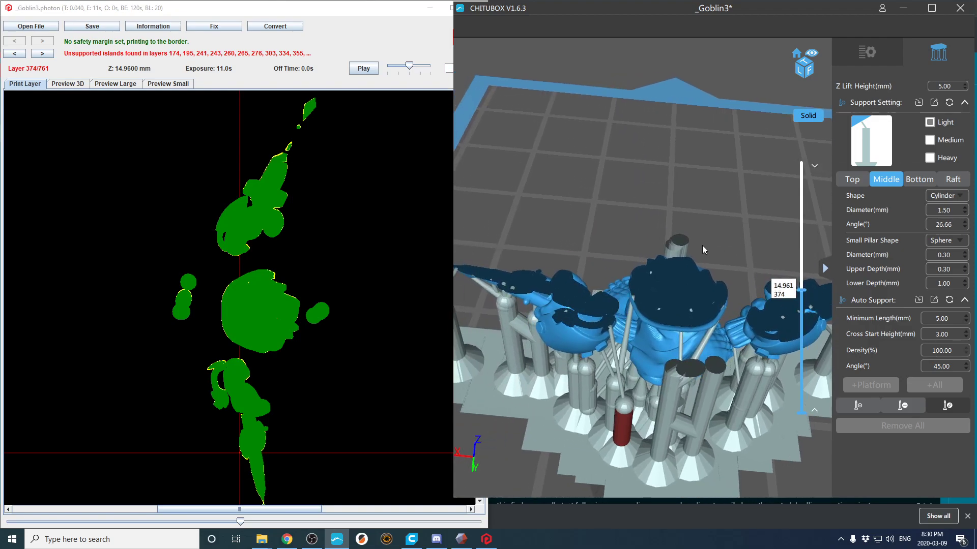
Step: Inspect the cut at layer 374 and add a light support beside the jagged blade, stretching its tip to the small round knob
{"action": "mouse_move", "coordinate": [707, 252]}
{"action": "left_mouse_down"}
{"action": "mouse_move", "coordinate": [691, 249]}
{"action": "mouse_move", "coordinate": [698, 238]}
{"action": "mouse_move", "coordinate": [624, 253]}
{"action": "mouse_move", "coordinate": [622, 306]}
{"action": "mouse_move", "coordinate": [712, 271]}
{"action": "left_mouse_up"}
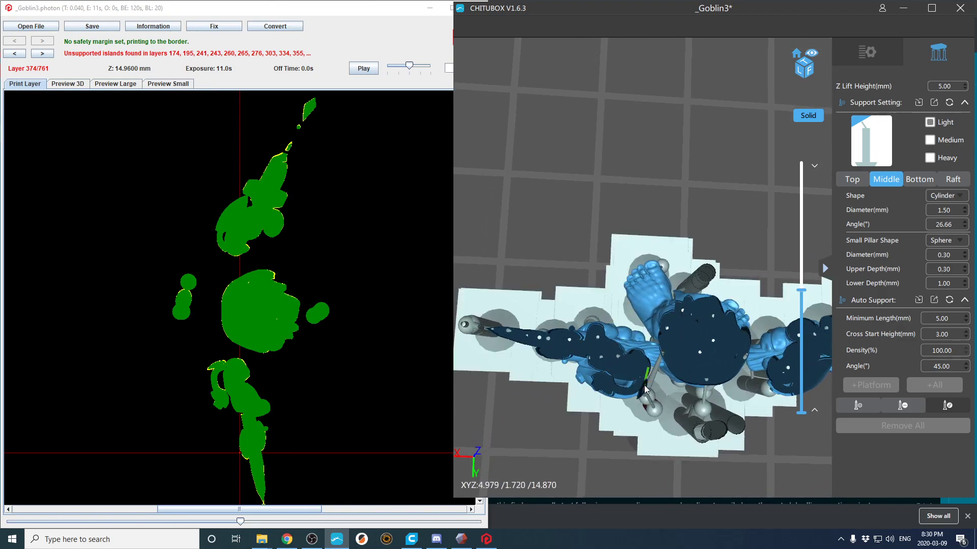
{"action": "key", "text": "Up"}
{"action": "left_click_drag", "start_coordinate": [553, 362], "coordinate": [734, 226]}
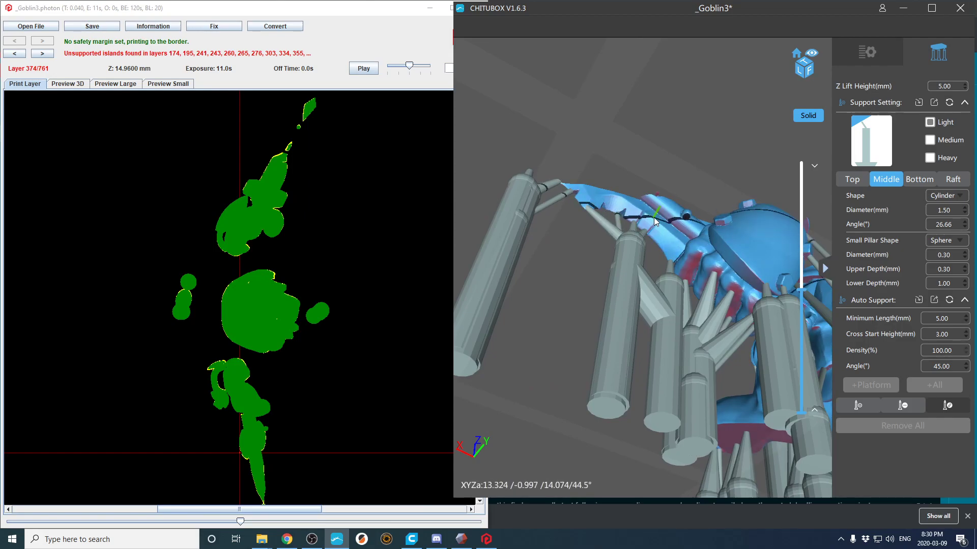
{"action": "middle_click_drag", "start_coordinate": [659, 336], "coordinate": [655, 351]}
{"action": "right_click_drag", "start_coordinate": [654, 350], "coordinate": [649, 355]}
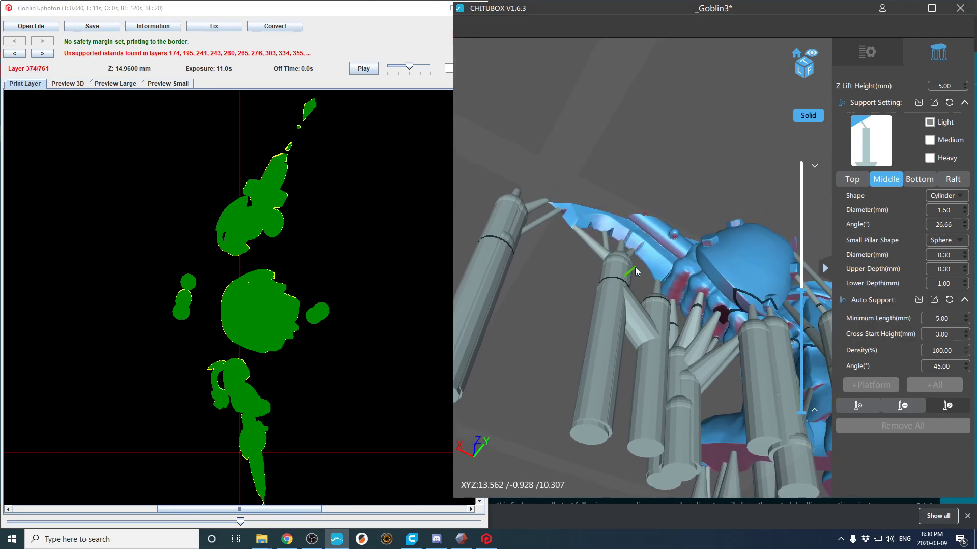
{"action": "key", "text": "a"}
{"action": "left_click", "coordinate": [654, 232]}
{"action": "right_click_drag", "start_coordinate": [652, 246], "coordinate": [619, 297]}
{"action": "key", "text": "e"}
{"action": "right_click_drag", "start_coordinate": [621, 248], "coordinate": [688, 186]}
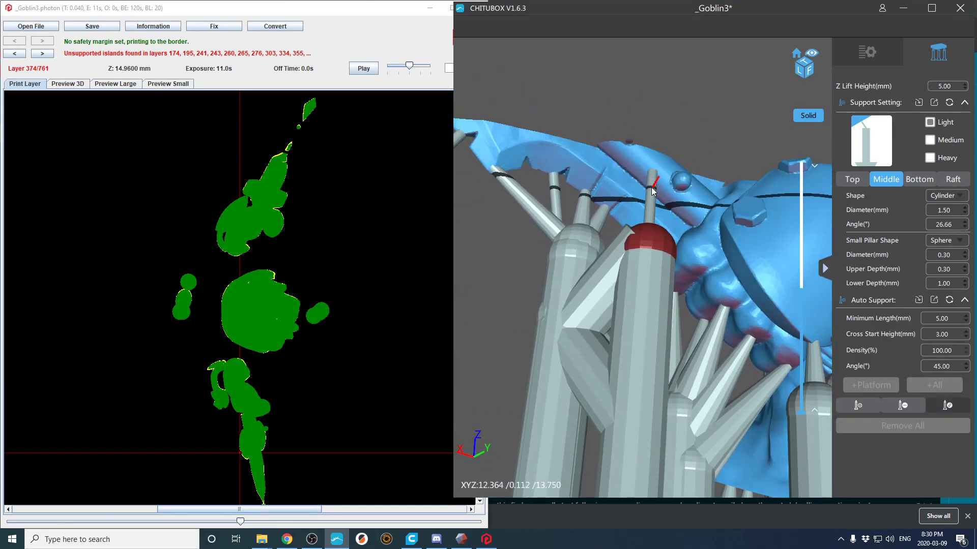
Step: Add a second light support in front of that pillar and stretch its tip up to the edge behind the blade
{"action": "key", "text": "a"}
{"action": "left_click", "coordinate": [647, 272]}
{"action": "key", "text": "e"}
{"action": "left_click_drag", "start_coordinate": [647, 274], "coordinate": [629, 140]}
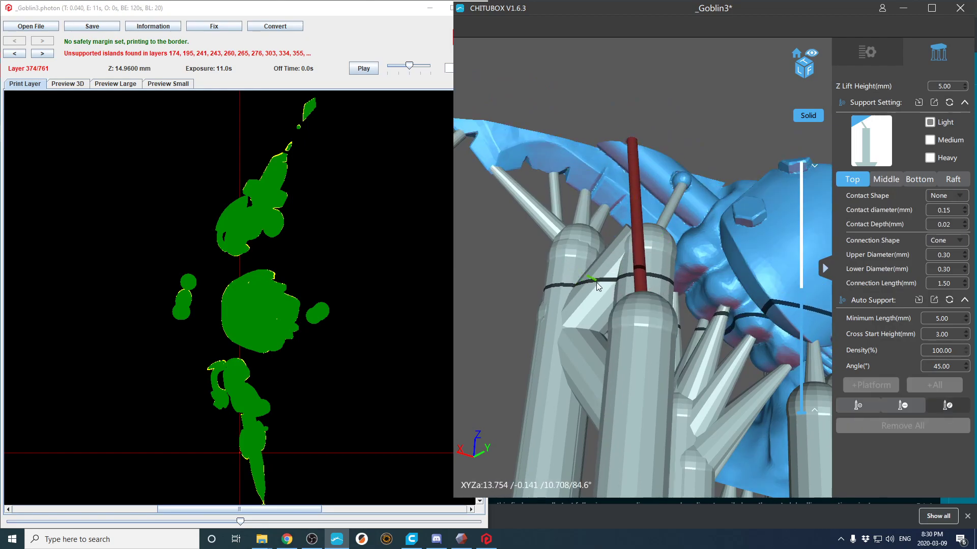
Step: Delete the cross braces between the two blade pillars and merge the new support's base into the neighbouring pillar
{"action": "key", "text": "d"}
{"action": "left_click", "coordinate": [597, 288]}
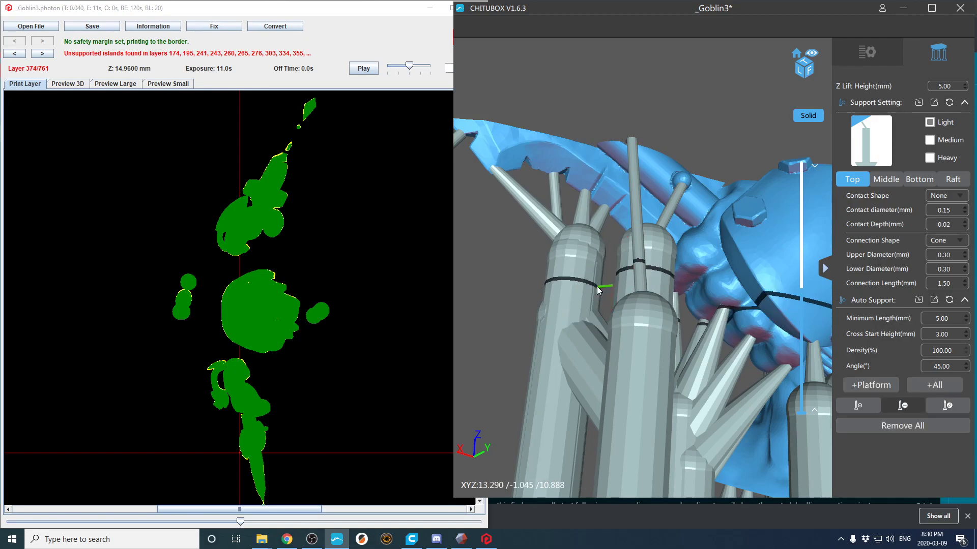
{"action": "left_click", "coordinate": [587, 358]}
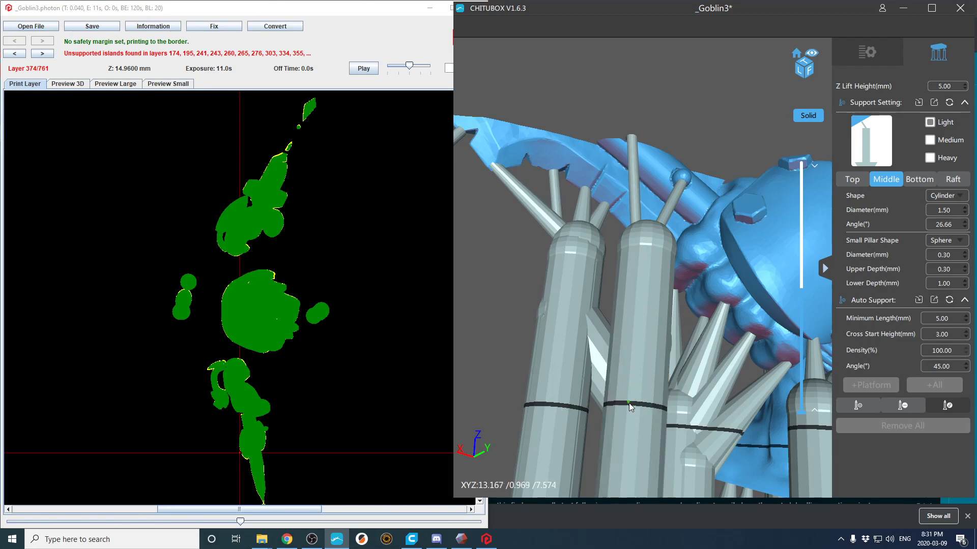
{"action": "left_click_drag", "start_coordinate": [629, 398], "coordinate": [665, 341]}
{"action": "right_click_drag", "start_coordinate": [664, 340], "coordinate": [632, 359]}
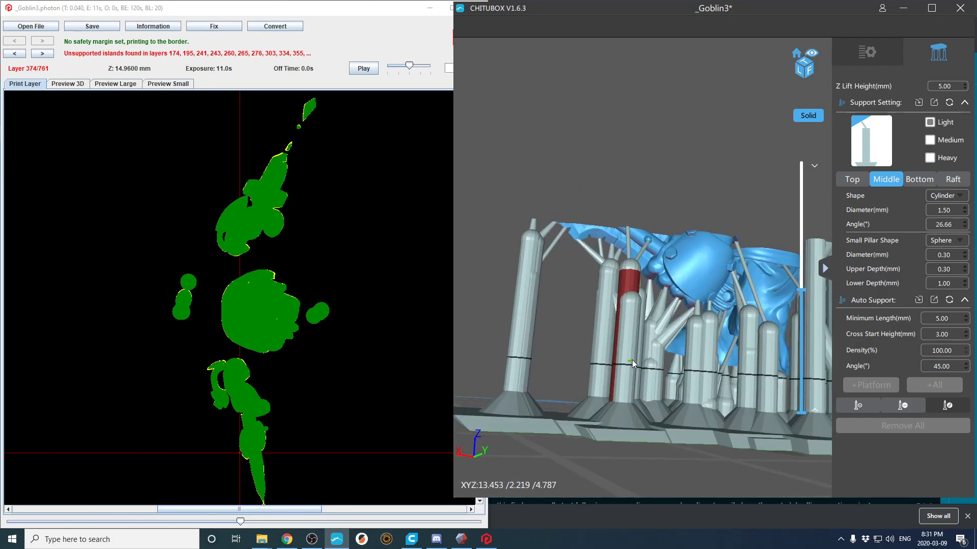
Step: Go to island layer 375 and add a light support for the fragment beside the riveted shoulder armour, merging its base into the tall pillar
{"action": "left_click", "coordinate": [42, 53]}
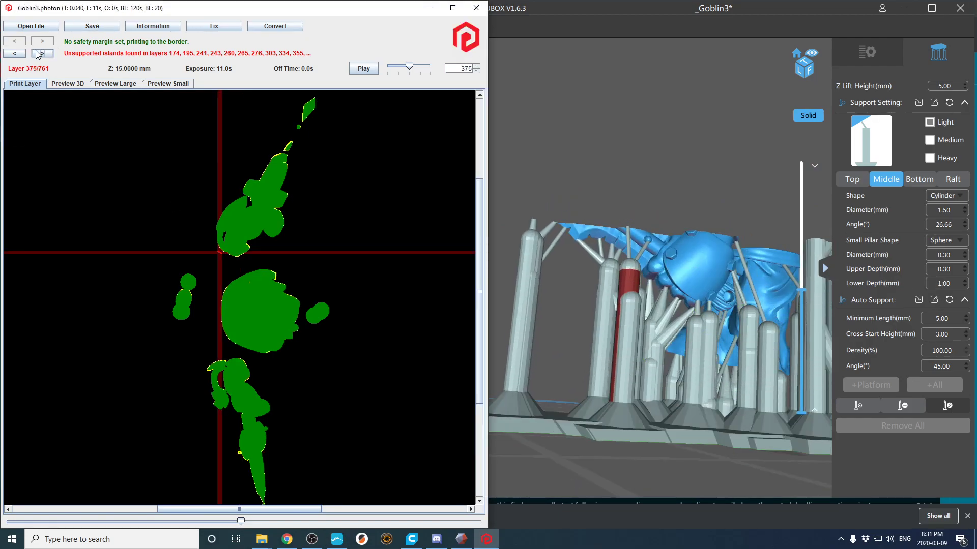
{"action": "left_click", "coordinate": [667, 154]}
{"action": "right_click_drag", "start_coordinate": [650, 151], "coordinate": [703, 206]}
{"action": "scroll", "coordinate": [702, 214], "scroll_direction": "up", "scroll_amount": 6}
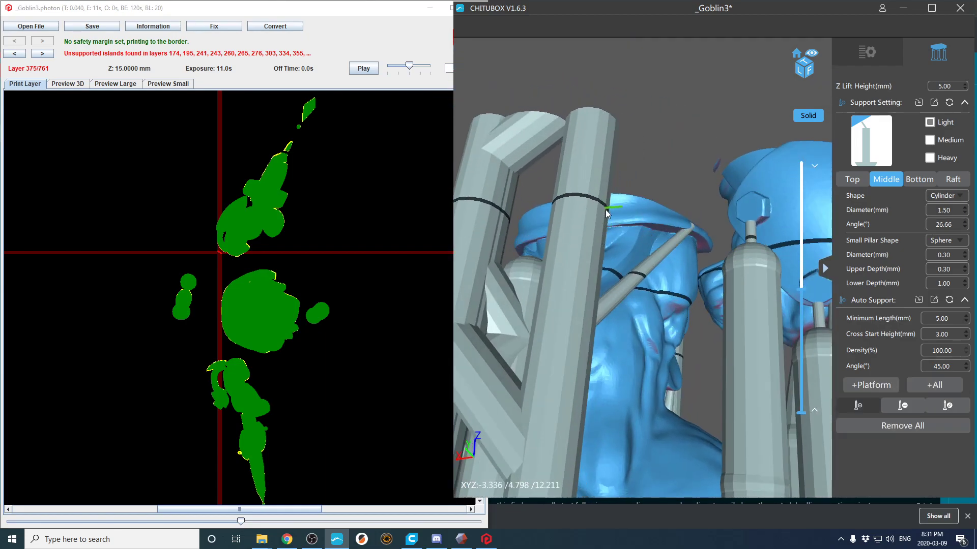
{"action": "left_click", "coordinate": [607, 210]}
{"action": "left_click_drag", "start_coordinate": [679, 181], "coordinate": [719, 162]}
{"action": "left_click_drag", "start_coordinate": [618, 307], "coordinate": [558, 314]}
{"action": "right_click_drag", "start_coordinate": [559, 314], "coordinate": [598, 368]}
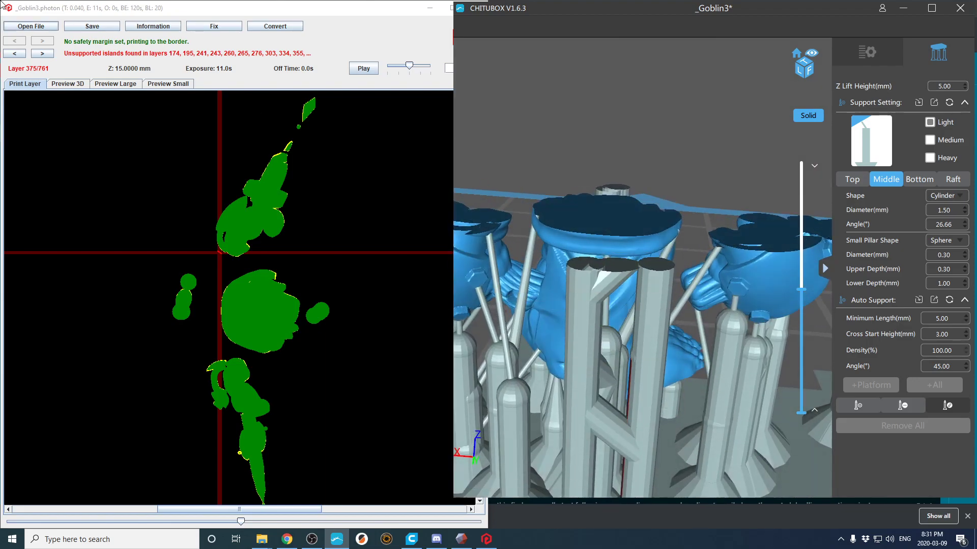
Step: Go to island layer 377 and add a light support beside the opposite shoulder armour, stretching its tip up to the small floating fragment
{"action": "double_click", "coordinate": [43, 53]}
{"action": "left_click", "coordinate": [608, 128]}
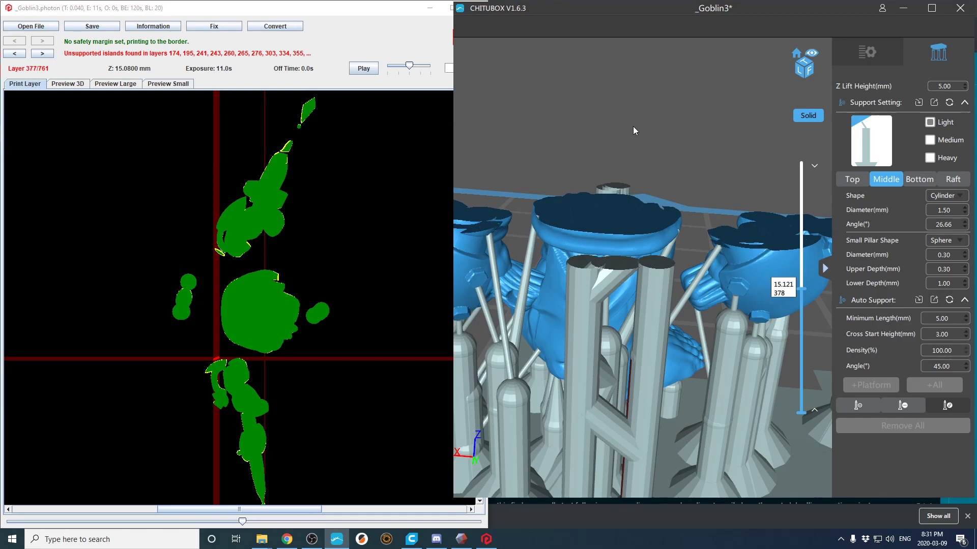
{"action": "right_click_drag", "start_coordinate": [633, 126], "coordinate": [669, 99]}
{"action": "scroll", "coordinate": [671, 218], "scroll_direction": "up", "scroll_amount": 6}
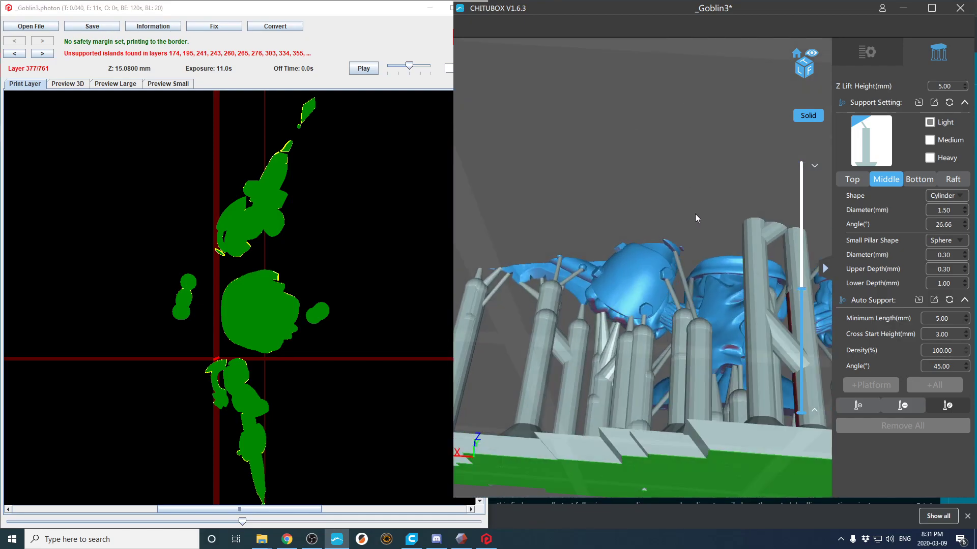
{"action": "scroll", "coordinate": [670, 232], "scroll_direction": "up", "scroll_amount": 4}
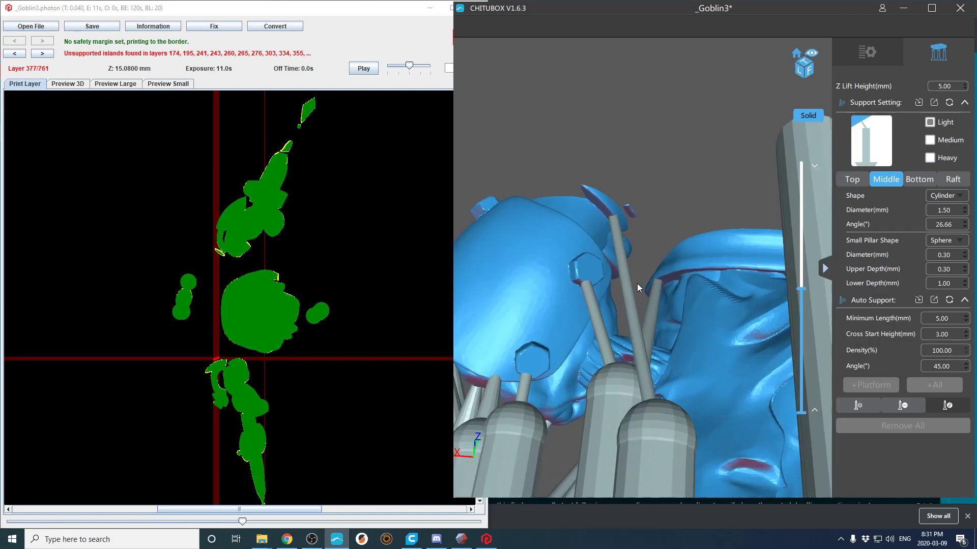
{"action": "key", "text": "a"}
{"action": "left_click", "coordinate": [636, 394]}
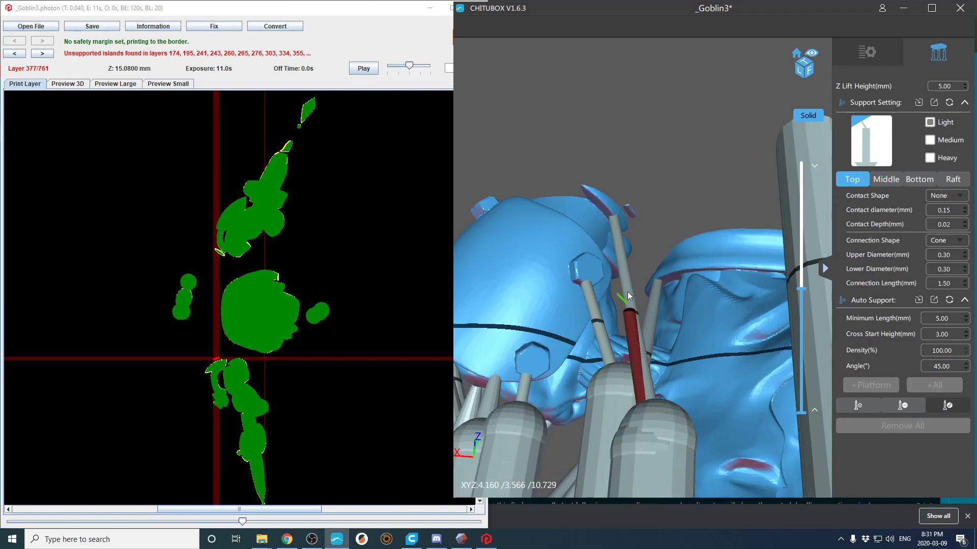
{"action": "scroll", "coordinate": [638, 452], "scroll_direction": "down", "scroll_amount": 6}
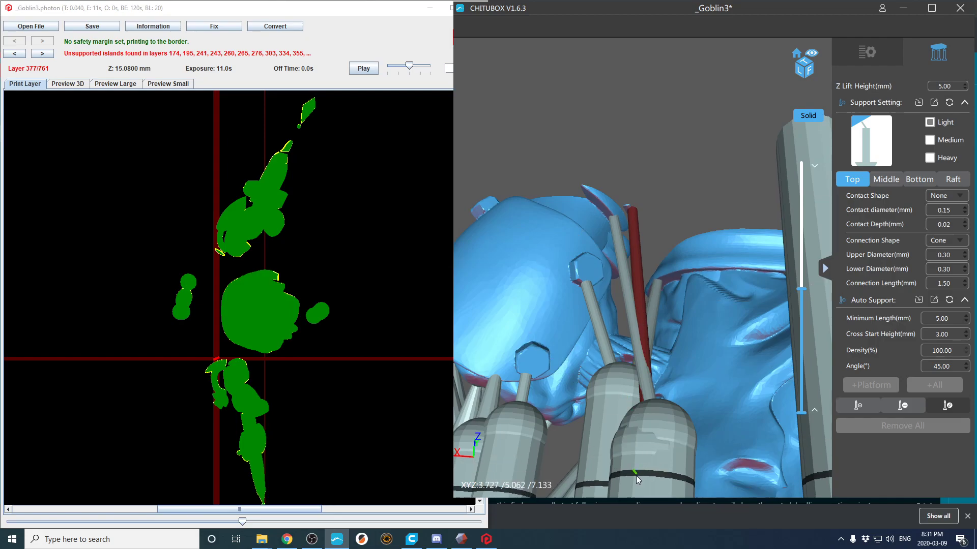
{"action": "scroll", "coordinate": [634, 454], "scroll_direction": "up", "scroll_amount": 3}
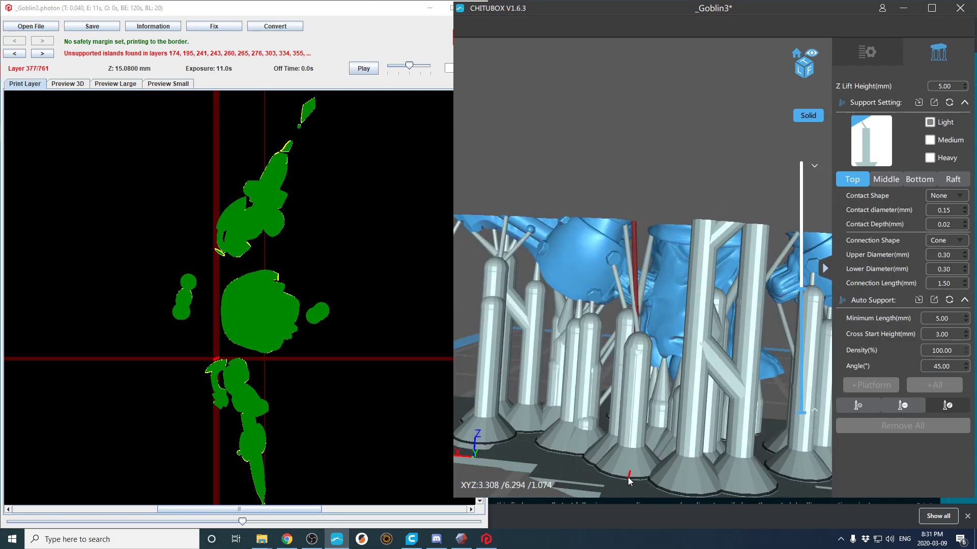
Step: Go to island layer 380 in the Photon file and set the model cut in CHITUBOX to the same layer
{"action": "left_click", "coordinate": [48, 57]}
{"action": "left_click", "coordinate": [48, 57]}
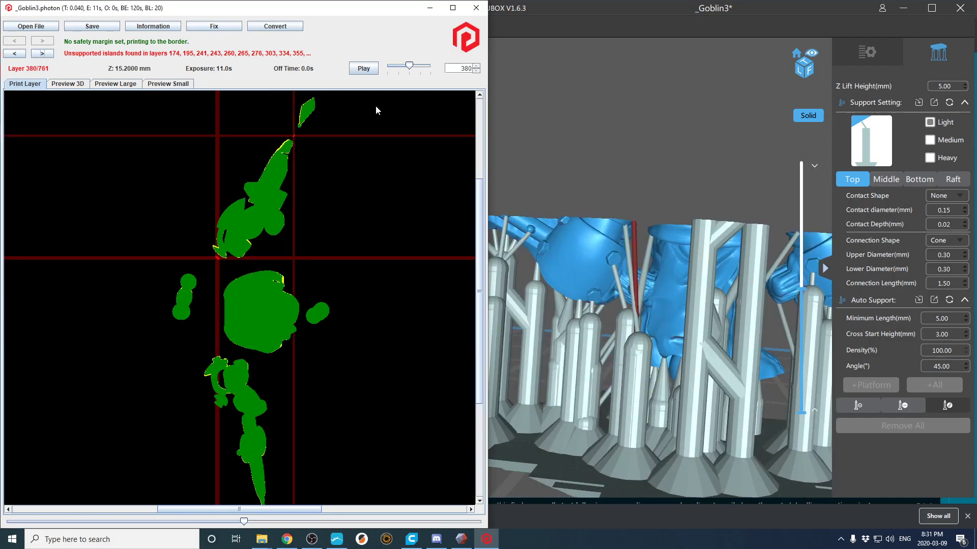
{"action": "left_click", "coordinate": [610, 131]}
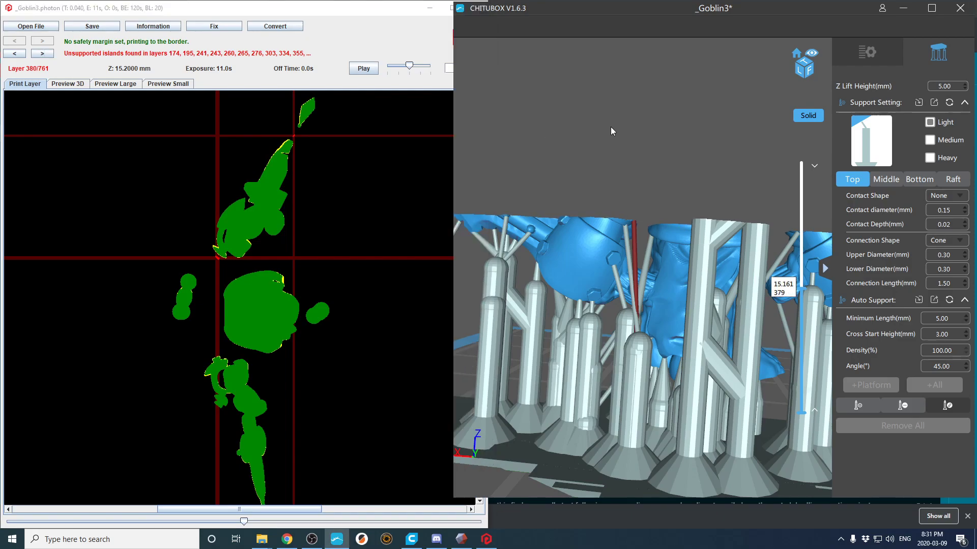
{"action": "left_click_drag", "start_coordinate": [611, 127], "coordinate": [611, 166]}
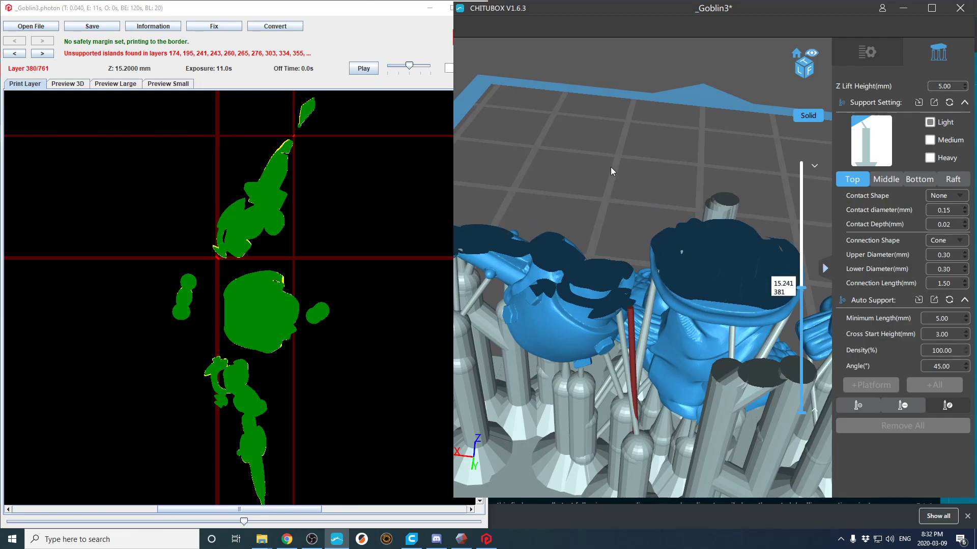
{"action": "left_click_drag", "start_coordinate": [610, 167], "coordinate": [557, 239]}
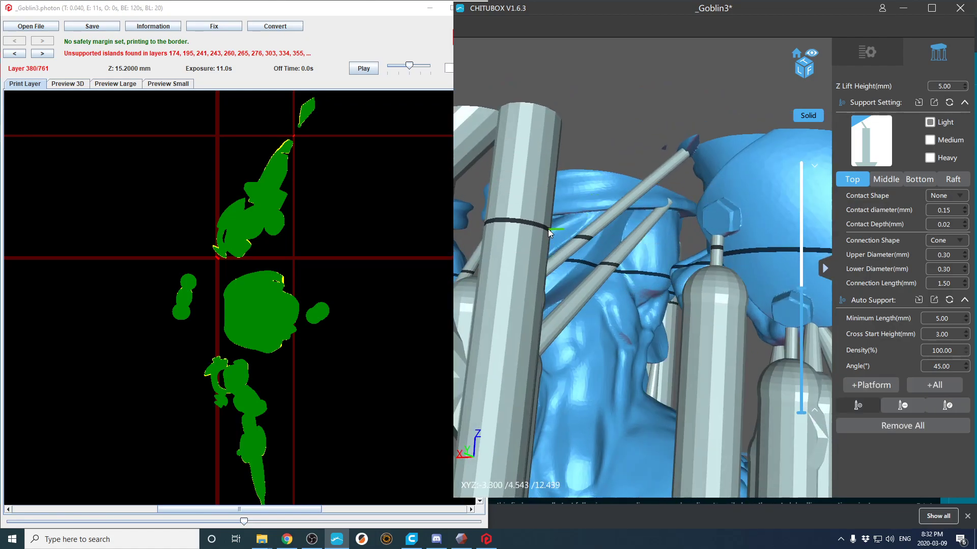
Step: Add a light support with its tip on the small fragment beside the shoulder armour and merge its base into the tall pillar
{"action": "left_click", "coordinate": [548, 233]}
{"action": "left_click", "coordinate": [663, 149]}
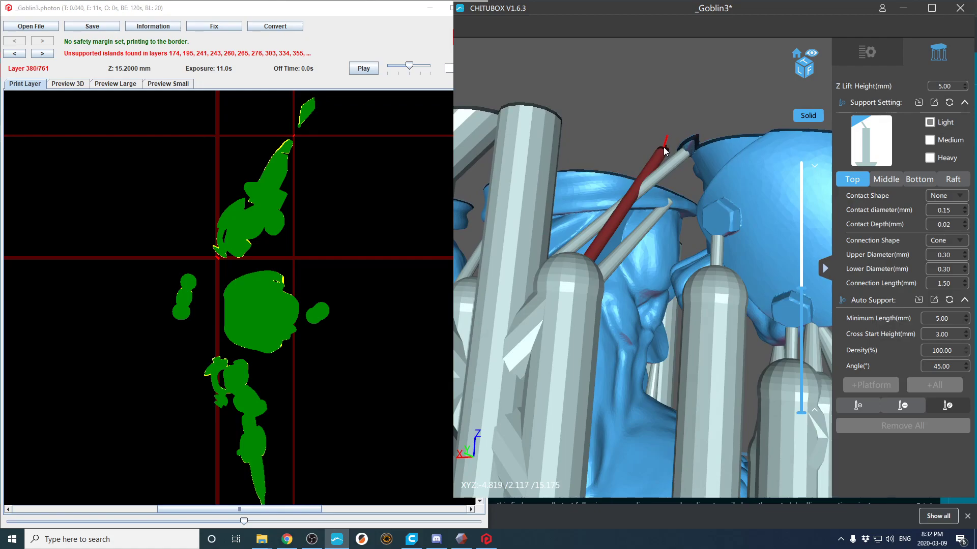
{"action": "left_click_drag", "start_coordinate": [550, 372], "coordinate": [499, 346]}
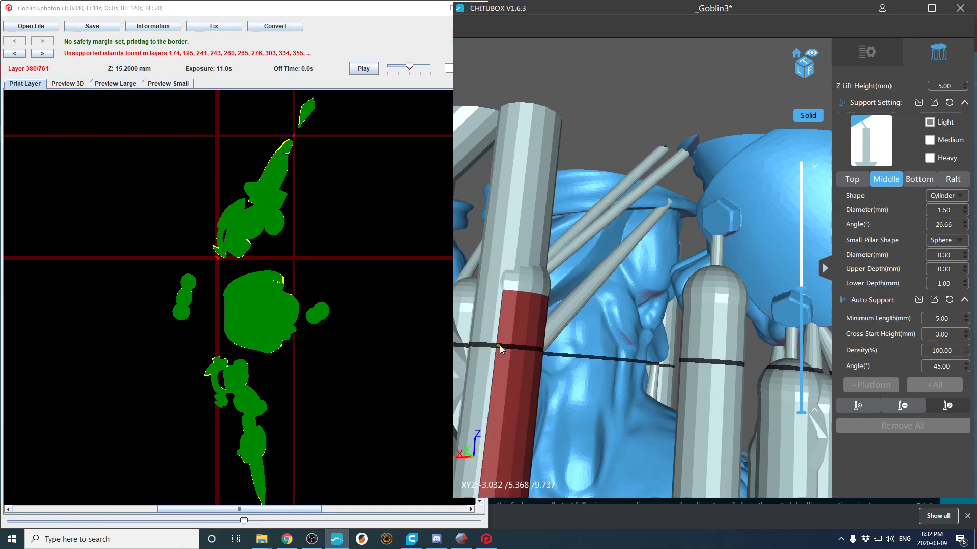
{"action": "scroll", "coordinate": [603, 220], "scroll_direction": "down", "scroll_amount": 6}
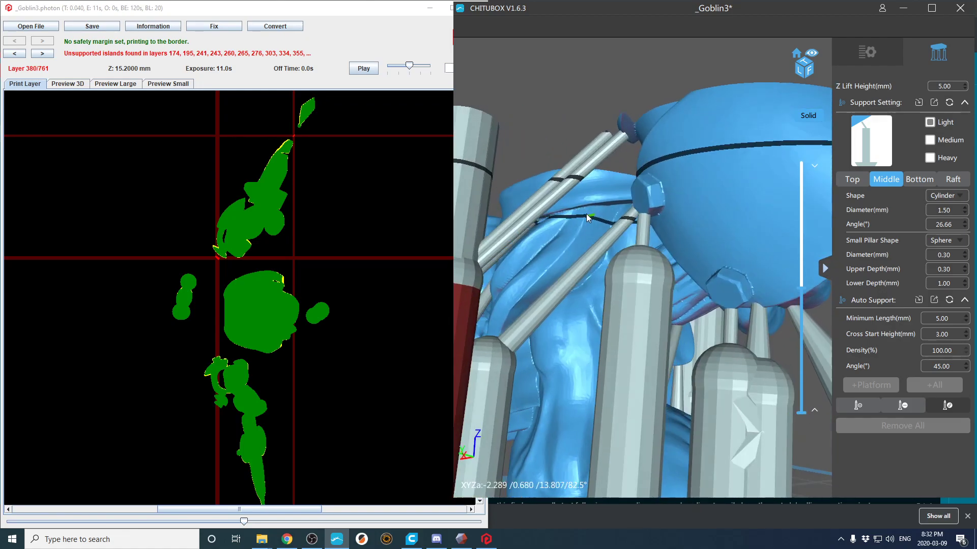
Step: Add a light support next to the blade's clustered pillars and stretch its tip up to the tiny island between the blade's jagged edges
{"action": "right_click_drag", "start_coordinate": [613, 243], "coordinate": [535, 246]}
{"action": "scroll", "coordinate": [658, 230], "scroll_direction": "up", "scroll_amount": 6}
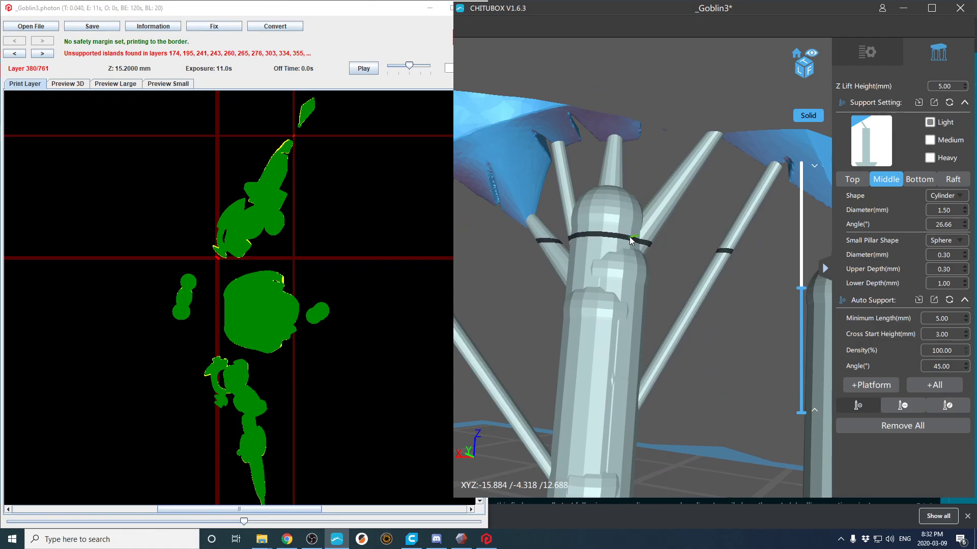
{"action": "left_click", "coordinate": [656, 201]}
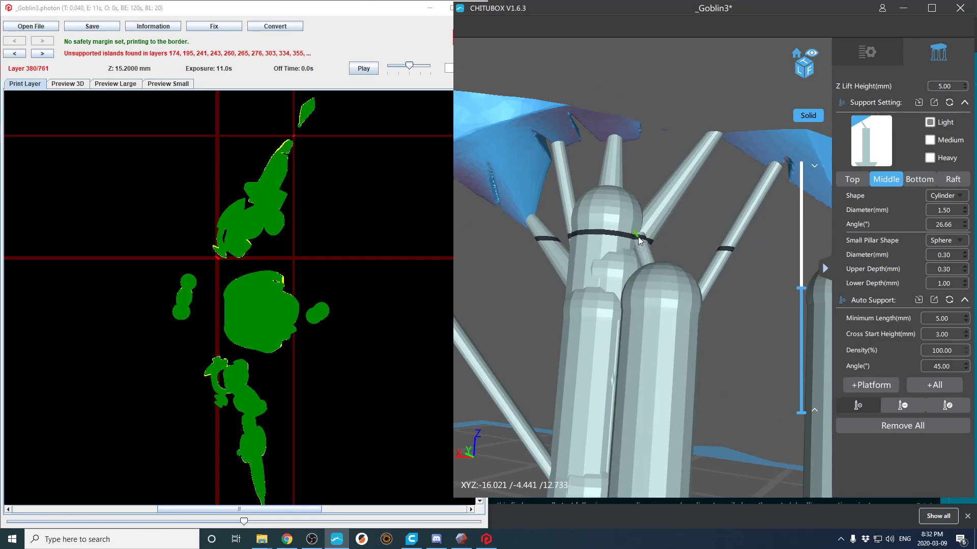
{"action": "left_click", "coordinate": [663, 130]}
{"action": "left_click", "coordinate": [661, 359]}
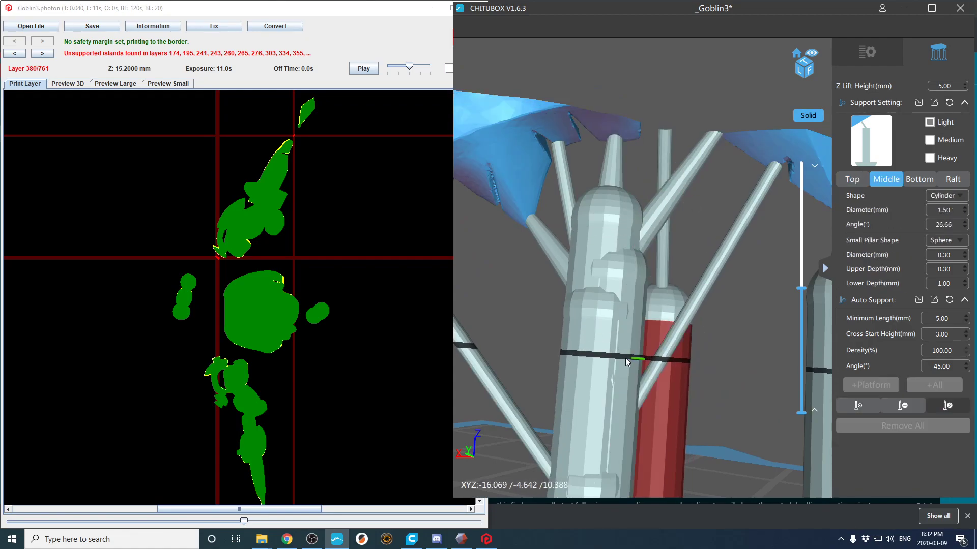
Step: Narrow the Photon file window to the edge of CHITUBOX and merge the new blade support's base into the neighbouring pillar
{"action": "right_click_drag", "start_coordinate": [647, 368], "coordinate": [452, 371]}
{"action": "left_click", "coordinate": [452, 371]}
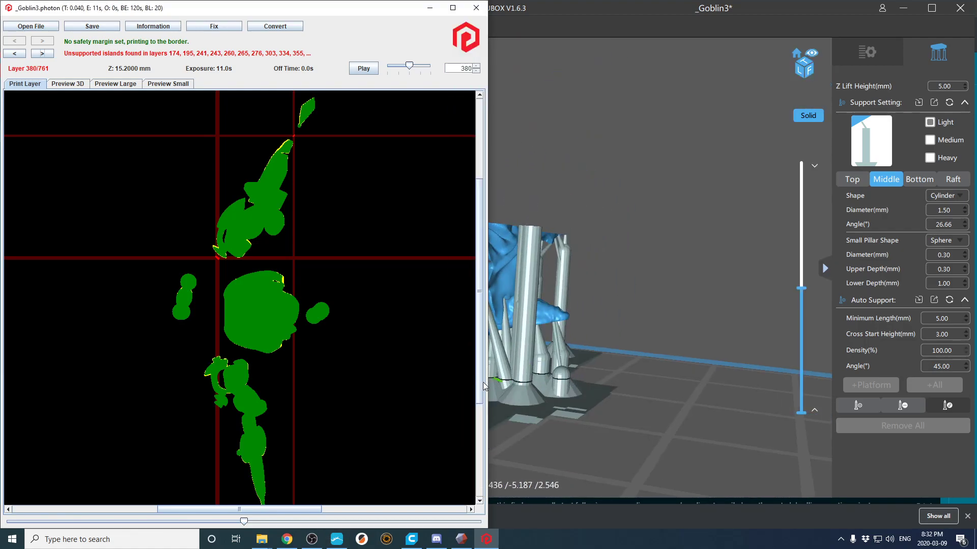
{"action": "left_click_drag", "start_coordinate": [488, 388], "coordinate": [456, 389]}
{"action": "left_click", "coordinate": [559, 405]}
{"action": "right_click_drag", "start_coordinate": [562, 456], "coordinate": [707, 363]}
{"action": "left_click_drag", "start_coordinate": [737, 373], "coordinate": [688, 379]}
{"action": "left_click", "coordinate": [689, 377]}
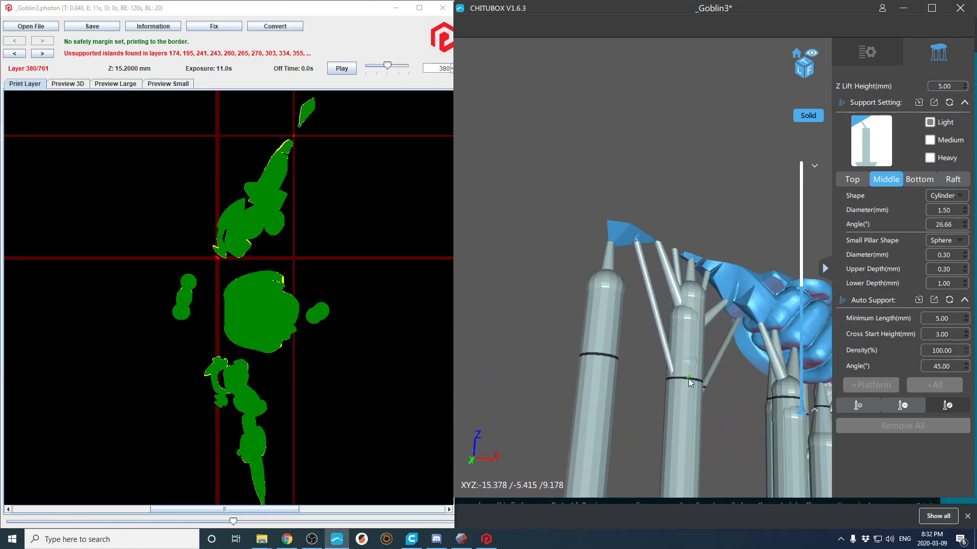
Step: Examine the new supports around the blade, both shoulders and the head from several angles at the layer 380 cut
{"action": "right_click_drag", "start_coordinate": [688, 378], "coordinate": [766, 381]}
{"action": "scroll", "coordinate": [721, 373], "scroll_direction": "down", "scroll_amount": 5}
{"action": "right_click_drag", "start_coordinate": [702, 366], "coordinate": [755, 368]}
{"action": "middle_click_drag", "start_coordinate": [752, 368], "coordinate": [661, 389]}
{"action": "scroll", "coordinate": [672, 383], "scroll_direction": "up", "scroll_amount": 6}
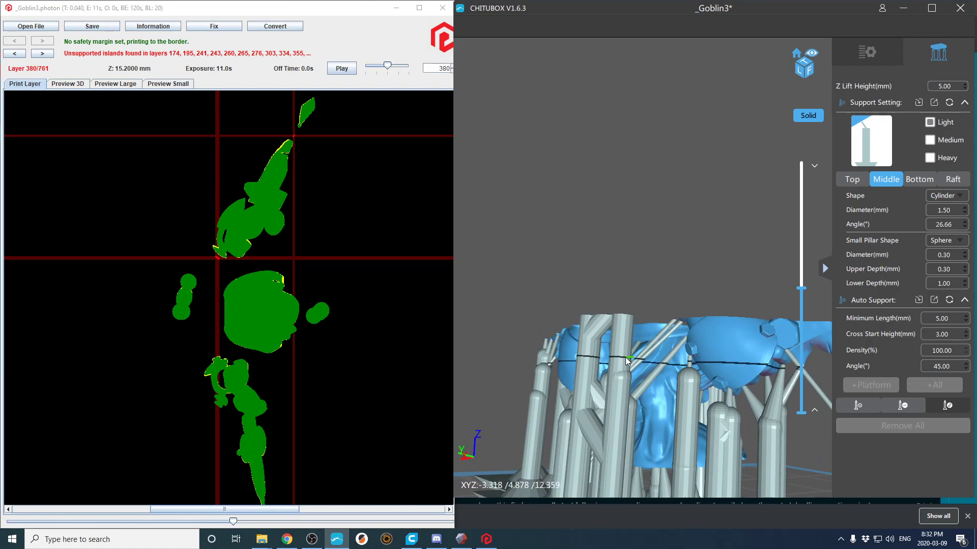
{"action": "right_click_drag", "start_coordinate": [666, 326], "coordinate": [616, 316]}
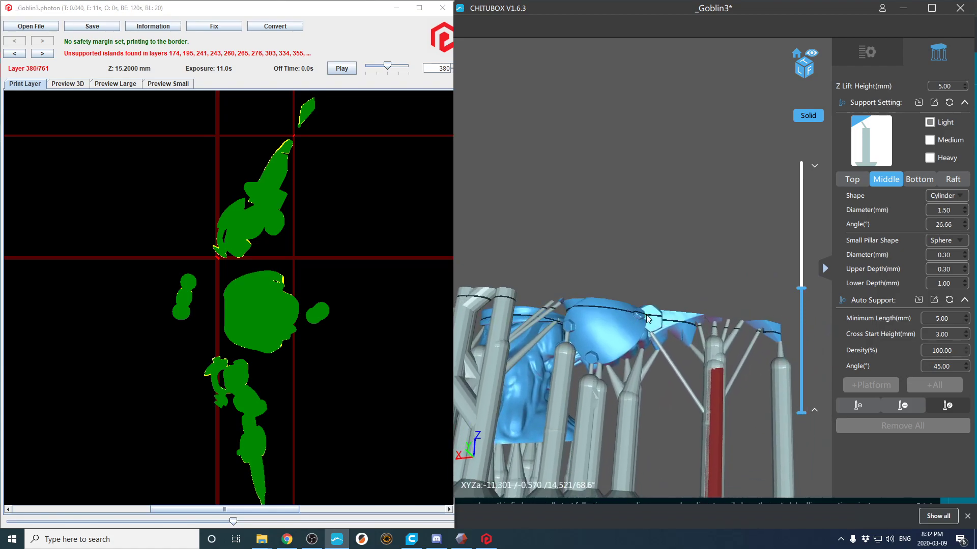
{"action": "scroll", "coordinate": [692, 352], "scroll_direction": "up", "scroll_amount": 5}
{"action": "right_click_drag", "start_coordinate": [693, 352], "coordinate": [645, 334]}
{"action": "scroll", "coordinate": [701, 316], "scroll_direction": "down", "scroll_amount": 5}
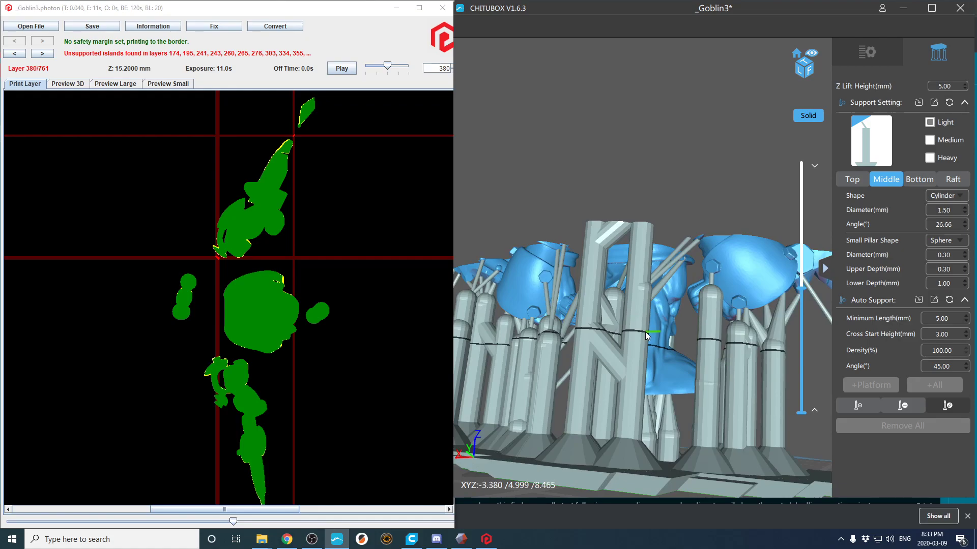
{"action": "scroll", "coordinate": [688, 328], "scroll_direction": "down", "scroll_amount": 5}
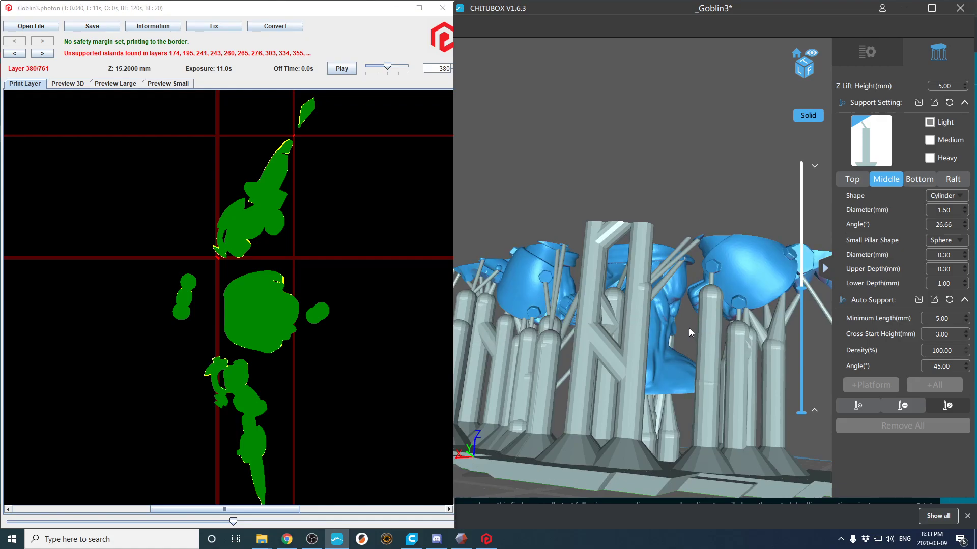
{"action": "right_click_drag", "start_coordinate": [688, 335], "coordinate": [656, 375]}
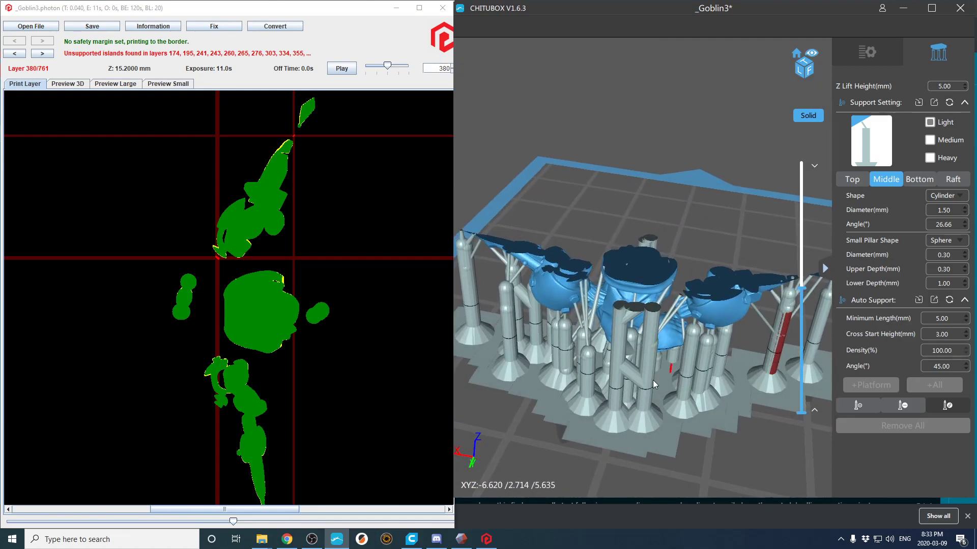
Step: Go to layer 399 in the Photon file, match the model cut in CHITUBOX and examine the underside of the blade
{"action": "left_click", "coordinate": [42, 54]}
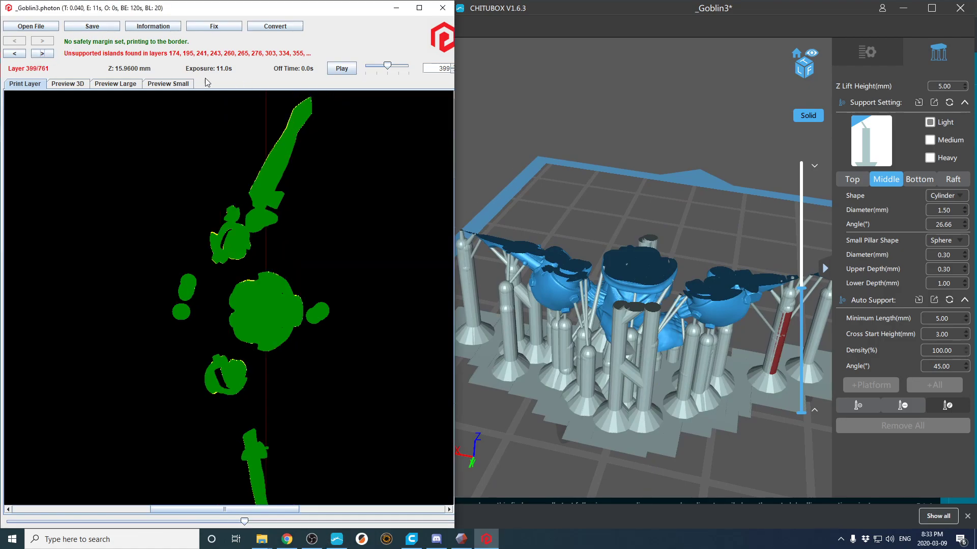
{"action": "scroll", "coordinate": [339, 258], "scroll_direction": "up", "scroll_amount": 6}
{"action": "scroll", "coordinate": [328, 253], "scroll_direction": "down", "scroll_amount": 11}
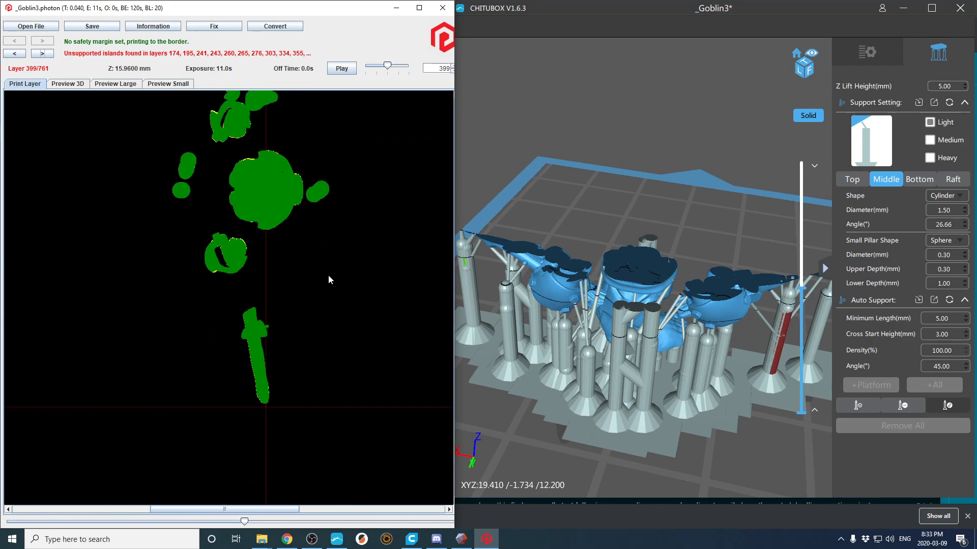
{"action": "scroll", "coordinate": [328, 276], "scroll_direction": "down", "scroll_amount": 2}
{"action": "middle_click_drag", "start_coordinate": [659, 290], "coordinate": [560, 302]}
{"action": "key", "text": "Up"}
{"action": "key", "text": "Up"}
{"action": "key", "text": "Up"}
{"action": "key", "text": "Up"}
{"action": "key", "text": "Up"}
{"action": "key", "text": "Up"}
{"action": "key", "text": "Up"}
{"action": "key", "text": "Up"}
{"action": "key", "text": "Up"}
{"action": "key", "text": "Up"}
{"action": "key", "text": "Up"}
{"action": "key", "text": "Up"}
{"action": "key", "text": "Up"}
{"action": "key", "text": "Up"}
{"action": "key", "text": "Up"}
{"action": "key", "text": "Up"}
{"action": "key", "text": "Up"}
{"action": "key", "text": "Up"}
{"action": "key", "text": "Up"}
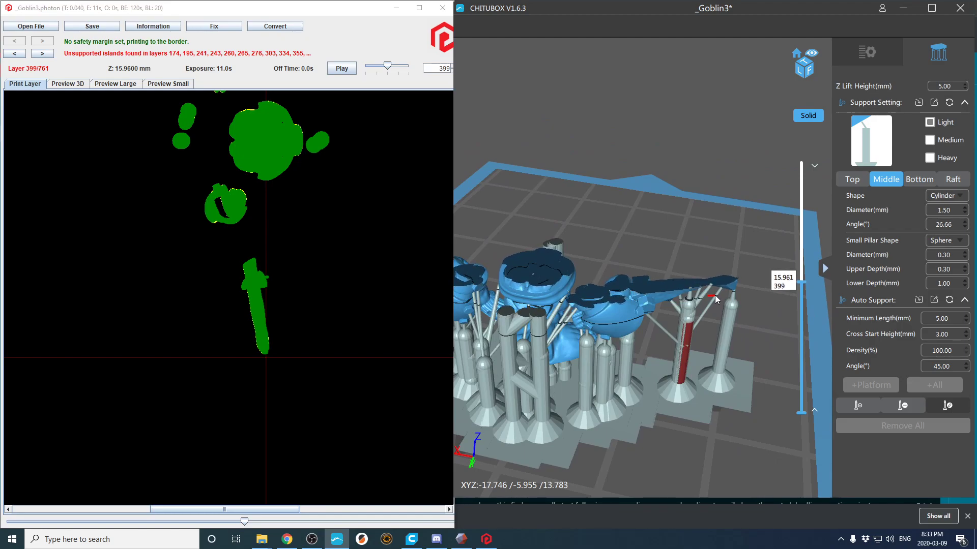
{"action": "right_click_drag", "start_coordinate": [716, 297], "coordinate": [722, 250]}
{"action": "key", "text": "Up"}
{"action": "key", "text": "Down"}
{"action": "scroll", "coordinate": [696, 229], "scroll_direction": "up", "scroll_amount": 3}
{"action": "scroll", "coordinate": [697, 229], "scroll_direction": "up", "scroll_amount": 3}
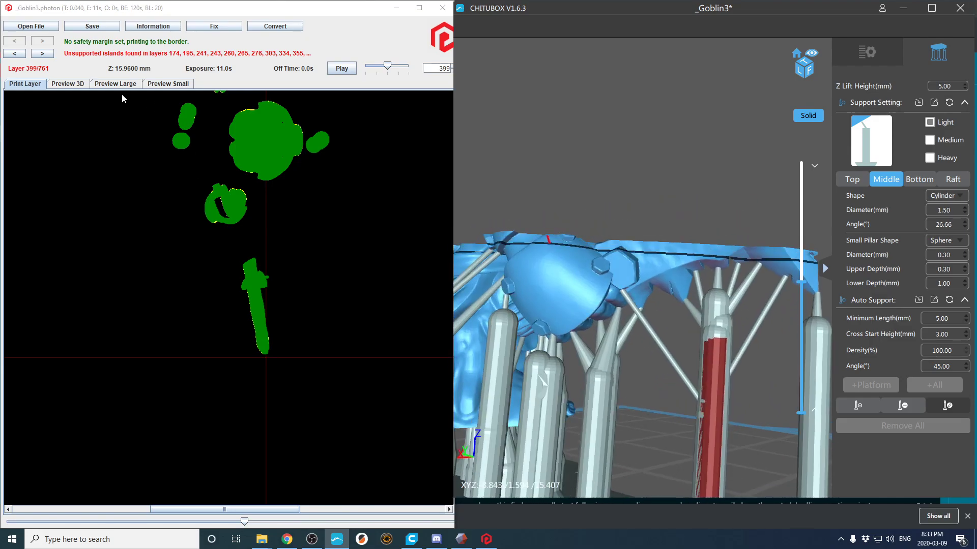
Step: Go to island layer 444 in the Photon file and set the model cut in CHITUBOX to layer 444
{"action": "left_click", "coordinate": [43, 53]}
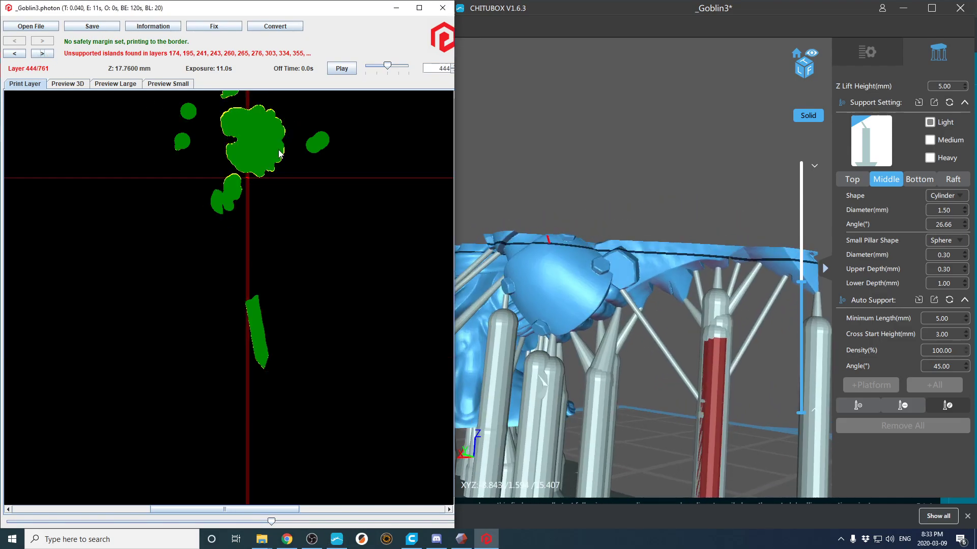
{"action": "left_click", "coordinate": [596, 141]}
{"action": "key", "text": "Up"}
{"action": "key", "text": "Up"}
{"action": "key", "text": "Up"}
{"action": "key", "text": "Up"}
{"action": "key", "text": "Up"}
{"action": "key", "text": "Up"}
{"action": "key", "text": "Up"}
{"action": "key", "text": "Up"}
{"action": "key", "text": "Up"}
{"action": "key", "text": "Up"}
{"action": "key", "text": "Up"}
{"action": "key", "text": "Up"}
{"action": "key", "text": "Up"}
{"action": "key", "text": "Up"}
{"action": "key", "text": "Up"}
{"action": "key", "text": "Up"}
{"action": "key", "text": "Up"}
{"action": "key", "text": "Up"}
{"action": "key", "text": "Up"}
{"action": "key", "text": "Up"}
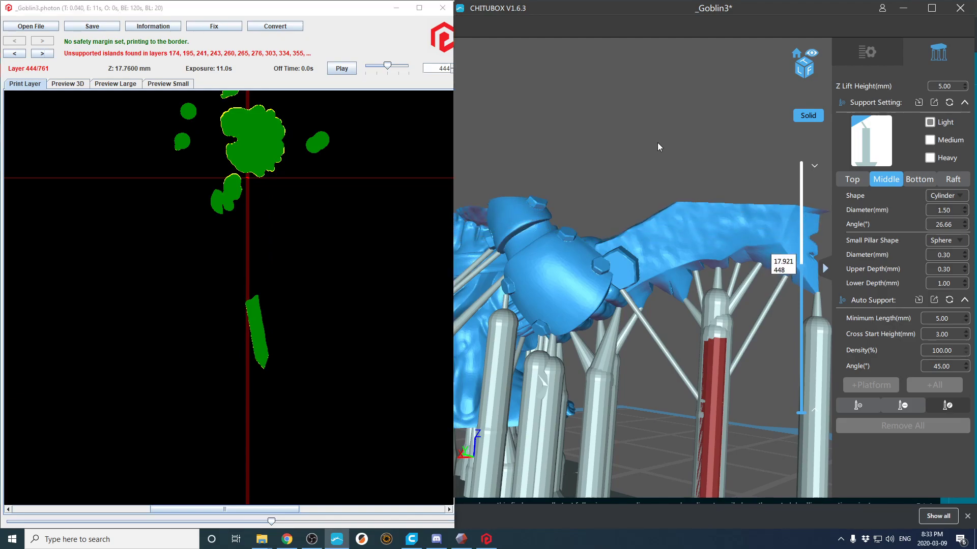
{"action": "left_click_drag", "start_coordinate": [657, 142], "coordinate": [684, 270]}
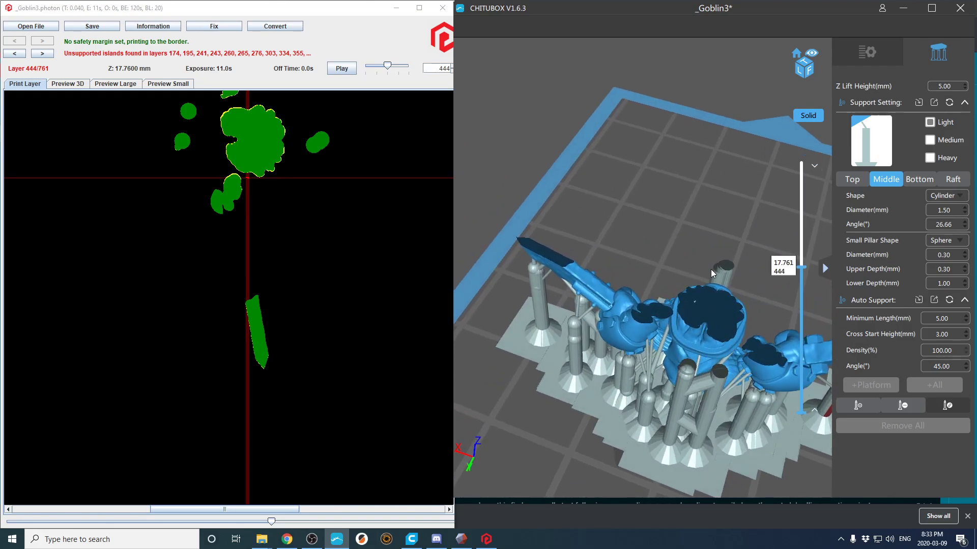
{"action": "left_click_drag", "start_coordinate": [714, 272], "coordinate": [685, 285]}
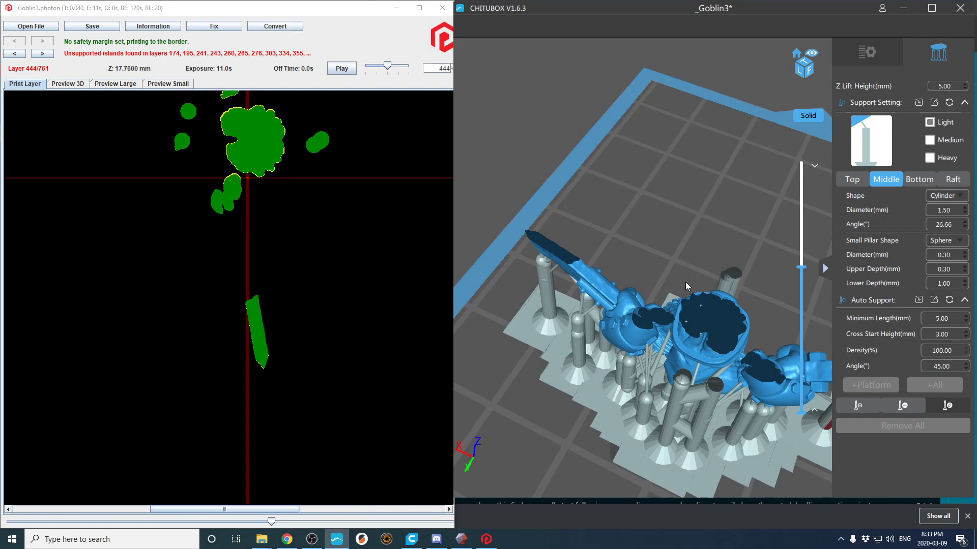
Step: Add a light support between the goblin's waist and forearm for the layer 444 island, stretching its tip to the model and repositioning its pillar
{"action": "middle_click_drag", "start_coordinate": [658, 274], "coordinate": [639, 254]}
{"action": "right_click_drag", "start_coordinate": [639, 254], "coordinate": [740, 233]}
{"action": "scroll", "coordinate": [667, 268], "scroll_direction": "up", "scroll_amount": 4}
{"action": "scroll", "coordinate": [667, 267], "scroll_direction": "down", "scroll_amount": 3}
{"action": "scroll", "coordinate": [740, 234], "scroll_direction": "up", "scroll_amount": 5}
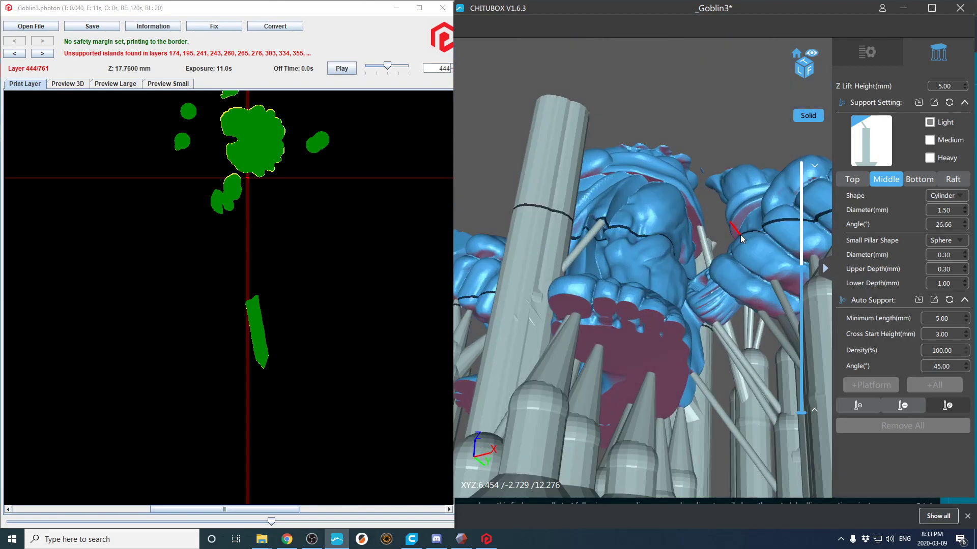
{"action": "left_click_drag", "start_coordinate": [667, 296], "coordinate": [647, 188]}
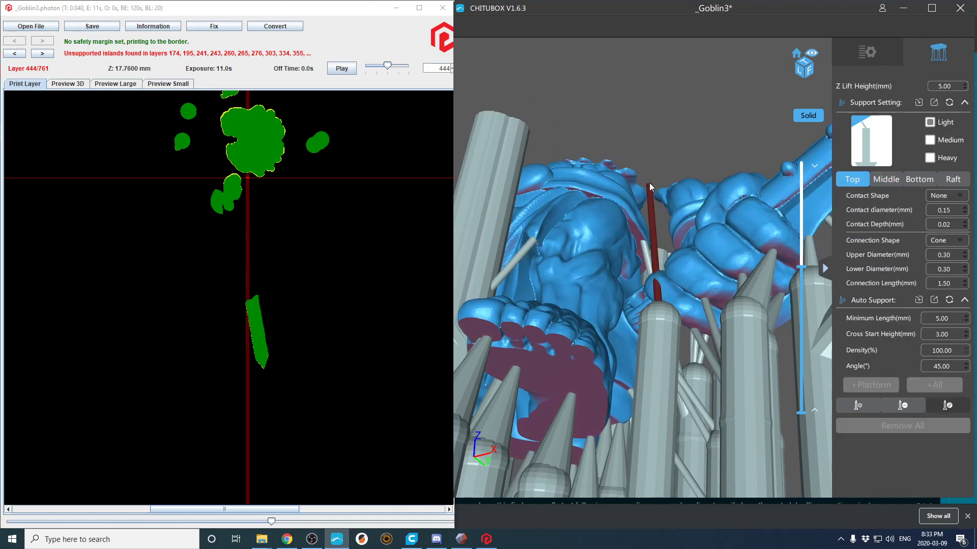
{"action": "left_click_drag", "start_coordinate": [661, 358], "coordinate": [656, 212]}
{"action": "scroll", "coordinate": [655, 213], "scroll_direction": "up", "scroll_amount": 3}
{"action": "right_click_drag", "start_coordinate": [656, 214], "coordinate": [626, 249]}
{"action": "scroll", "coordinate": [622, 235], "scroll_direction": "down", "scroll_amount": 3}
Step: Check layers 454 to 457 in the Photon file and examine the underside of the arm and hand at the CHITUBOX layer 455 cut
{"action": "left_click", "coordinate": [42, 53]}
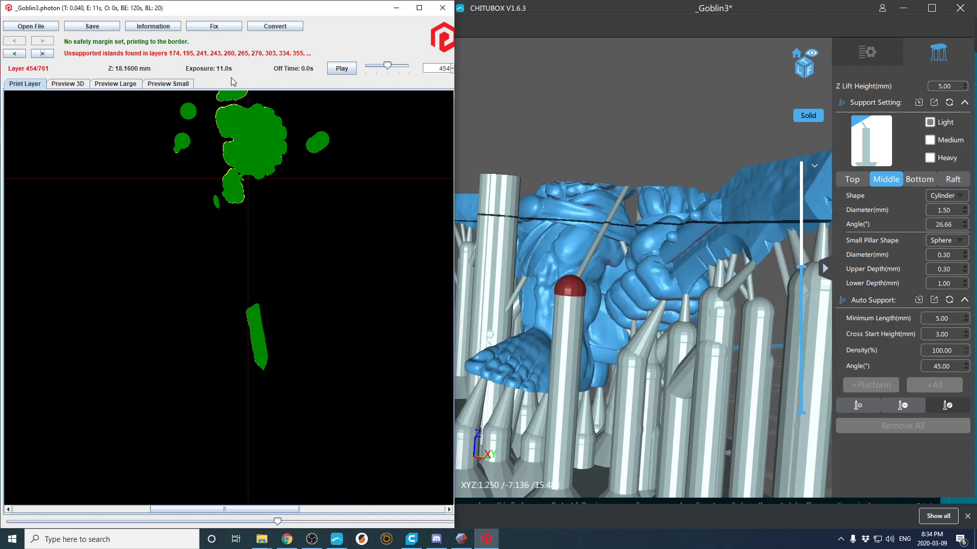
{"action": "left_click", "coordinate": [589, 103]}
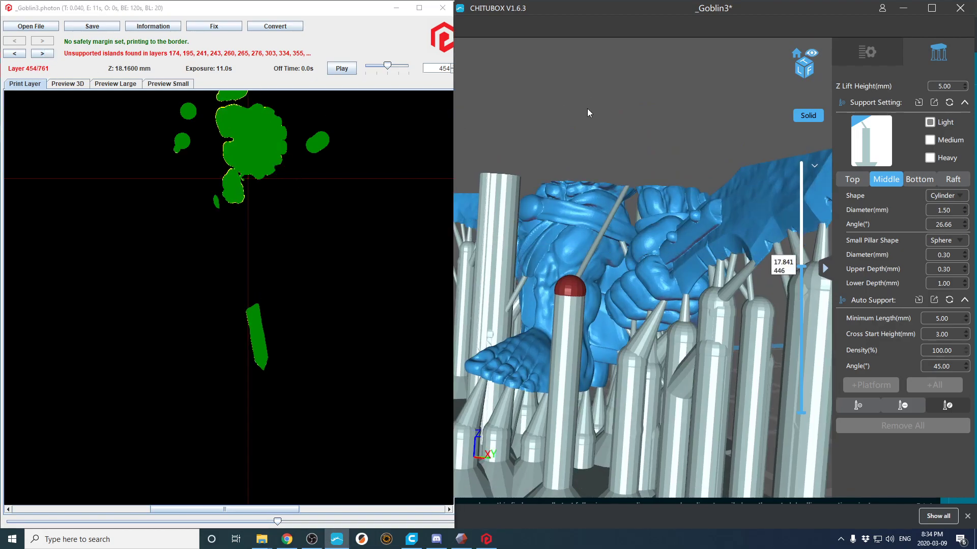
{"action": "right_click_drag", "start_coordinate": [618, 126], "coordinate": [622, 105]}
{"action": "scroll", "coordinate": [657, 160], "scroll_direction": "up", "scroll_amount": 6}
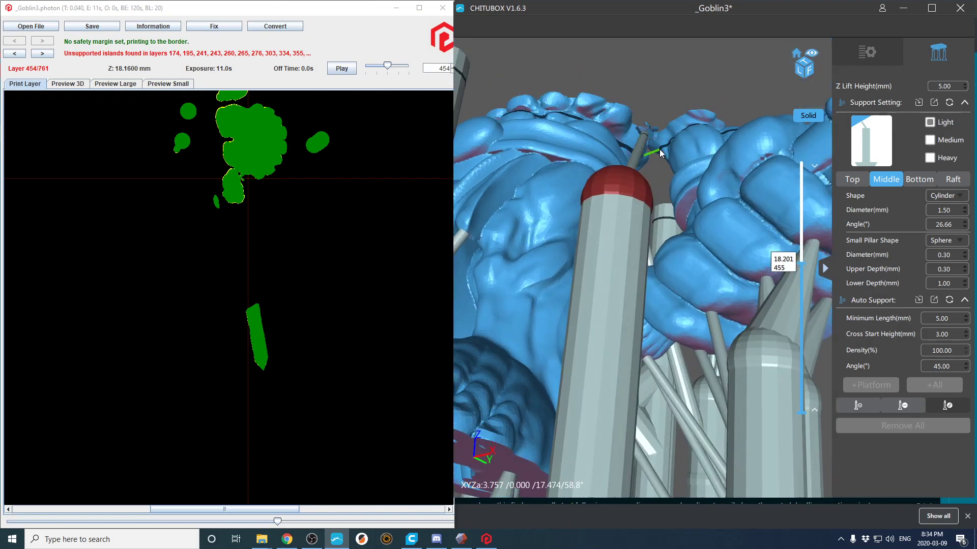
{"action": "scroll", "coordinate": [653, 148], "scroll_direction": "up", "scroll_amount": 4}
{"action": "scroll", "coordinate": [634, 120], "scroll_direction": "down", "scroll_amount": 2}
{"action": "scroll", "coordinate": [625, 137], "scroll_direction": "up", "scroll_amount": 4}
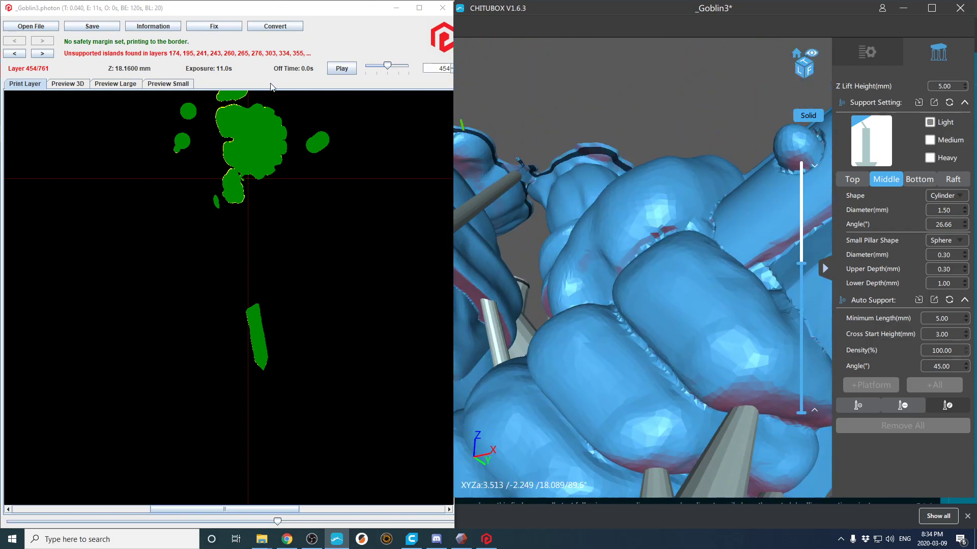
{"action": "left_click", "coordinate": [40, 53]}
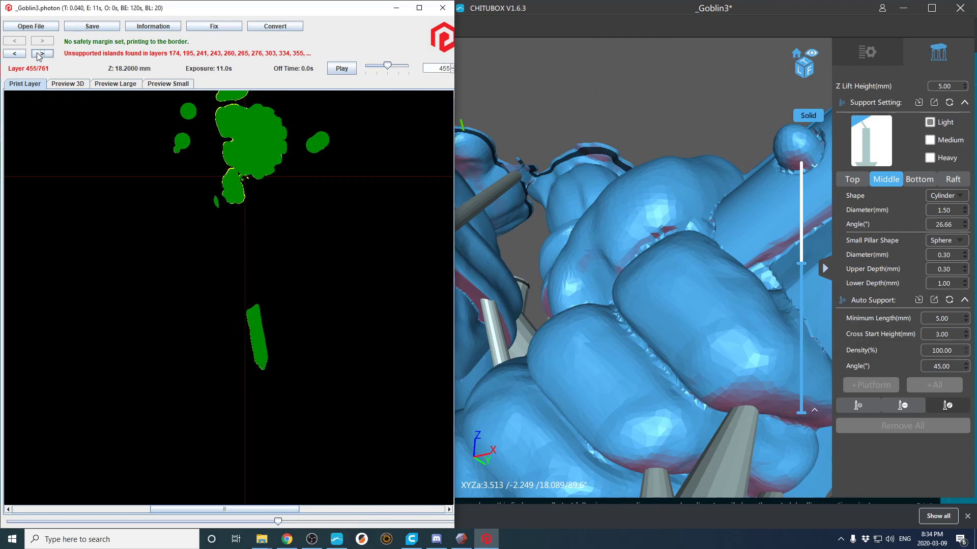
{"action": "double_click", "coordinate": [40, 54]}
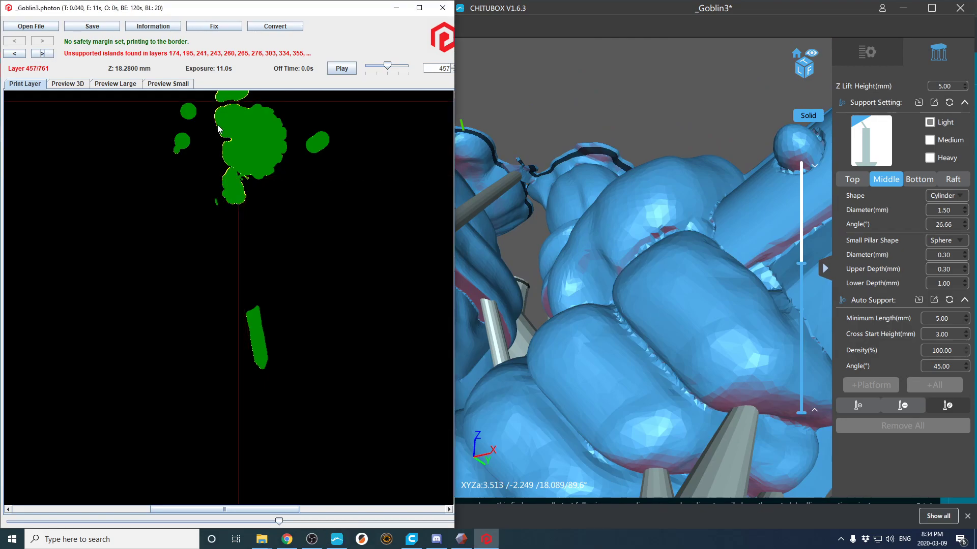
{"action": "scroll", "coordinate": [259, 163], "scroll_direction": "up", "scroll_amount": 2}
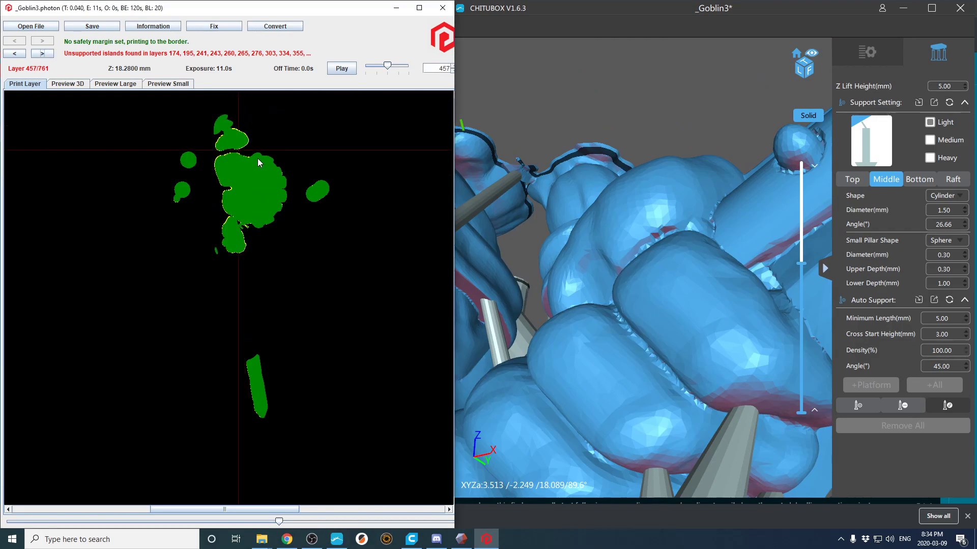
Step: Go to island layer 626 in the Photon file and set the model cut in CHITUBOX to layer 626
{"action": "left_click", "coordinate": [44, 55]}
{"action": "scroll", "coordinate": [560, 261], "scroll_direction": "down", "scroll_amount": 8}
{"action": "right_click_drag", "start_coordinate": [561, 262], "coordinate": [555, 303]}
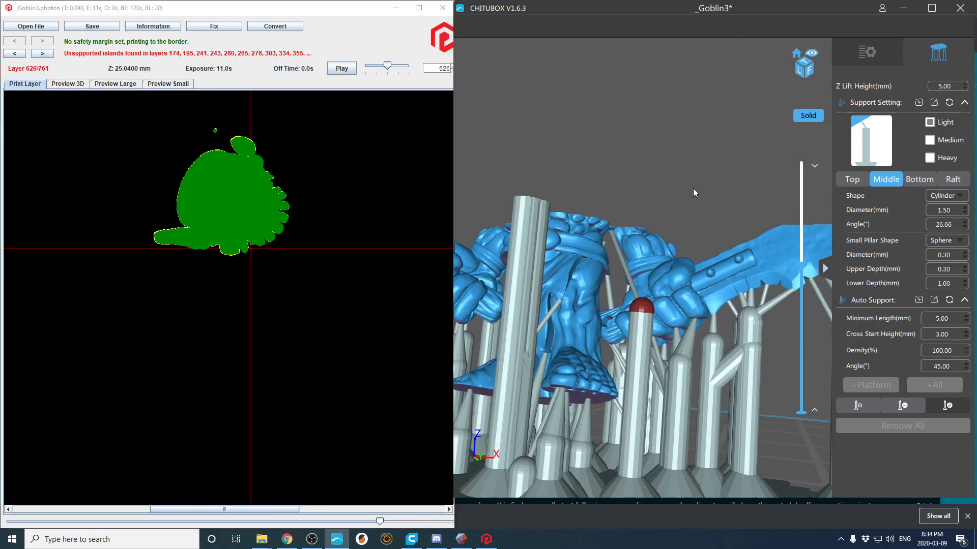
{"action": "left_click_drag", "start_coordinate": [802, 266], "coordinate": [803, 212]}
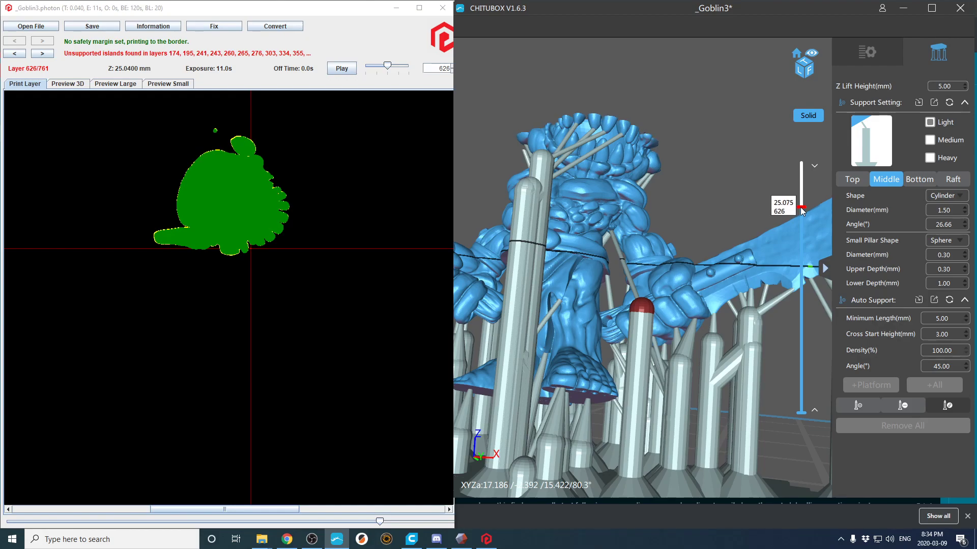
Step: Add a light support for the layer 626 island beside the goblin's jaw, stretching its tip to the island and moving its pillar nearer
{"action": "right_click_drag", "start_coordinate": [724, 186], "coordinate": [732, 157]}
{"action": "scroll", "coordinate": [726, 188], "scroll_direction": "up", "scroll_amount": 7}
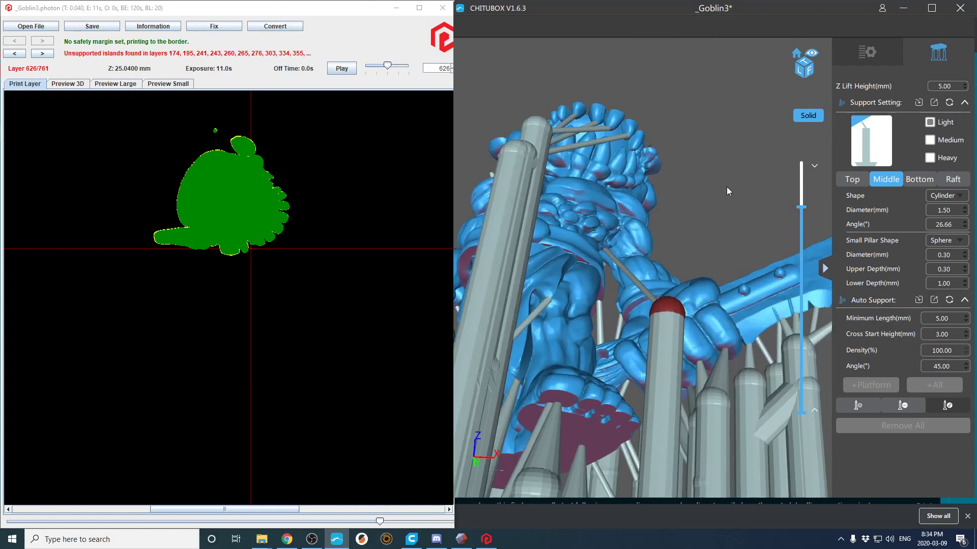
{"action": "right_click_drag", "start_coordinate": [716, 193], "coordinate": [675, 193]}
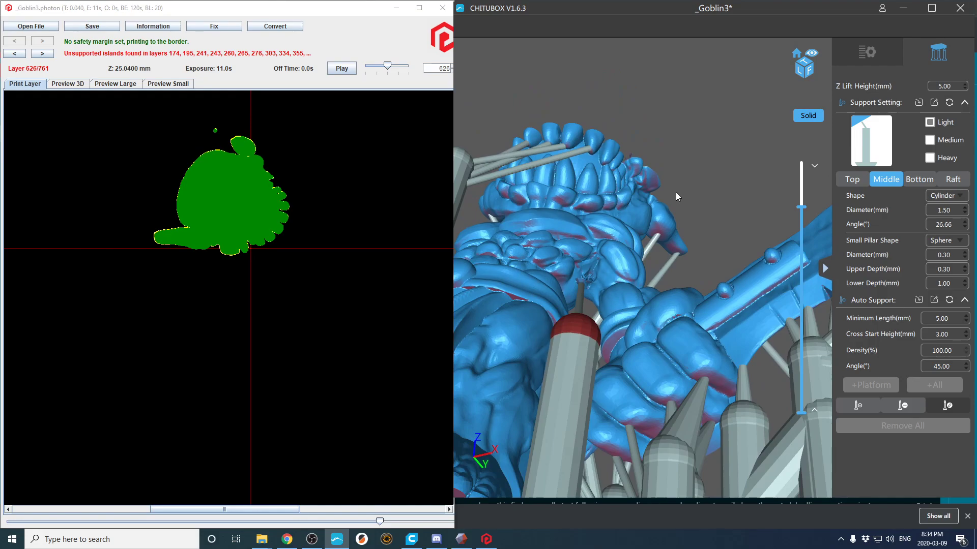
{"action": "scroll", "coordinate": [675, 191], "scroll_direction": "up", "scroll_amount": 5}
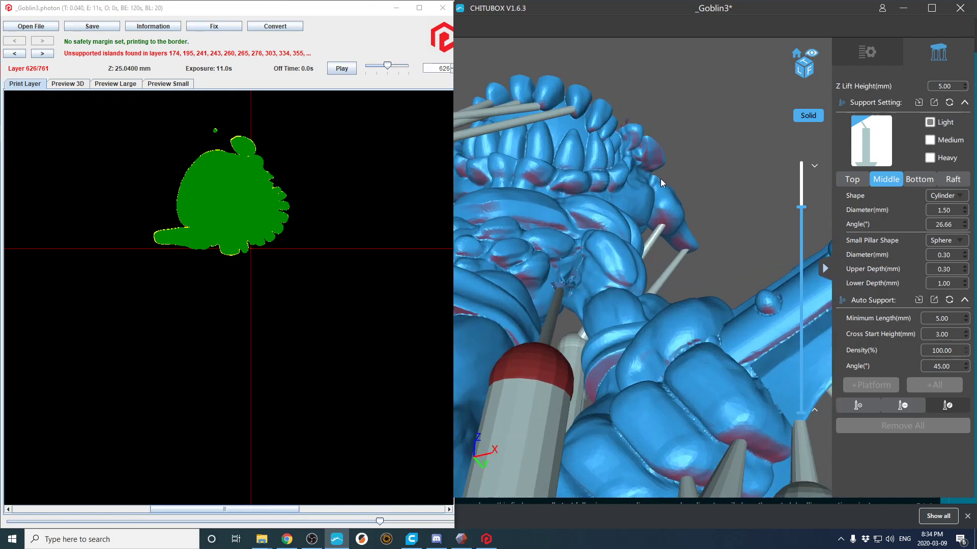
{"action": "scroll", "coordinate": [635, 168], "scroll_direction": "down", "scroll_amount": 3}
{"action": "right_click_drag", "start_coordinate": [635, 172], "coordinate": [633, 156]}
{"action": "key", "text": "a"}
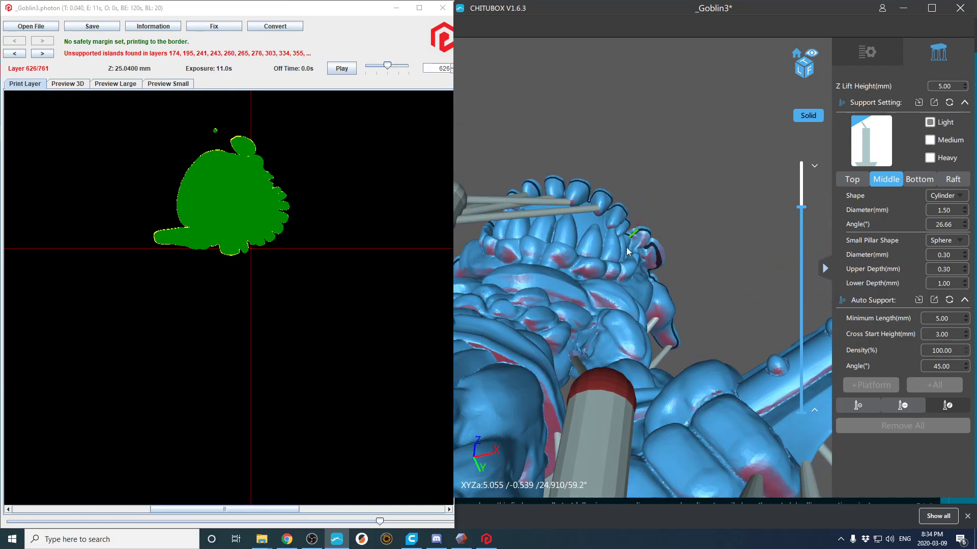
{"action": "left_click", "coordinate": [606, 398]}
{"action": "key", "text": "e"}
{"action": "left_click_drag", "start_coordinate": [606, 395], "coordinate": [637, 222]}
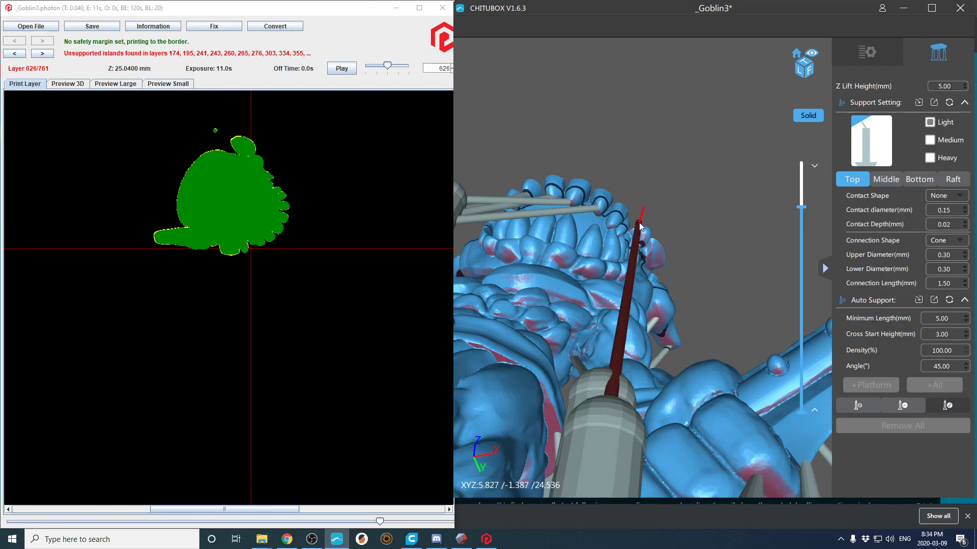
{"action": "left_click_drag", "start_coordinate": [615, 411], "coordinate": [654, 196]}
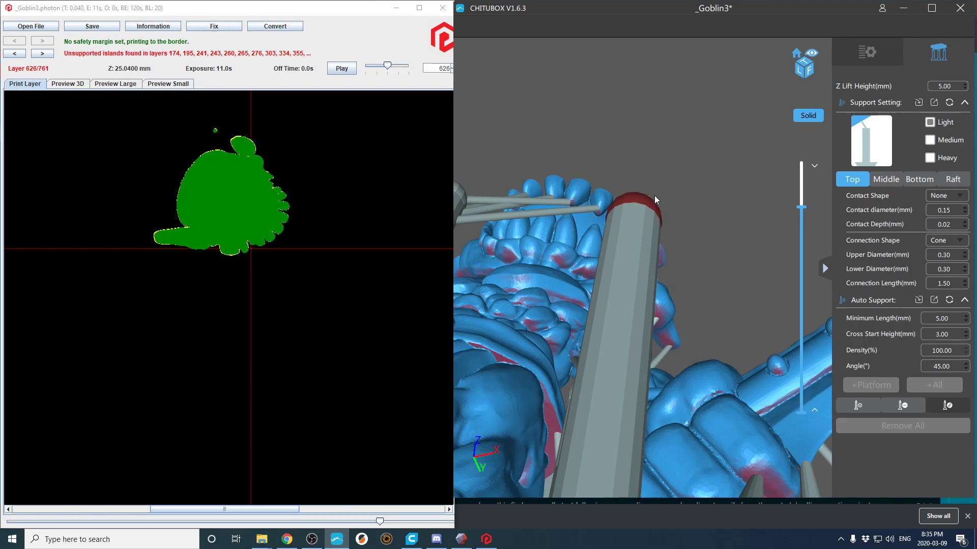
Step: Shift the new jaw support's pillar slightly and check its clearance around the body from the front and side
{"action": "right_click_drag", "start_coordinate": [654, 196], "coordinate": [634, 219]}
{"action": "scroll", "coordinate": [633, 218], "scroll_direction": "up", "scroll_amount": 2}
{"action": "scroll", "coordinate": [633, 218], "scroll_direction": "down", "scroll_amount": 4}
{"action": "right_click_drag", "start_coordinate": [607, 261], "coordinate": [676, 351]}
{"action": "scroll", "coordinate": [636, 277], "scroll_direction": "down", "scroll_amount": 3}
{"action": "left_click", "coordinate": [679, 359]}
{"action": "left_click_drag", "start_coordinate": [679, 358], "coordinate": [670, 353]}
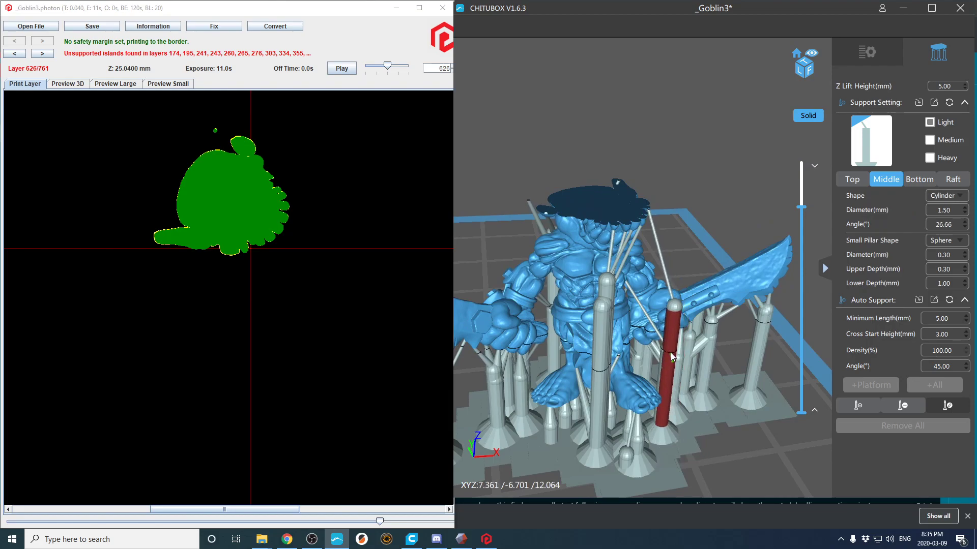
{"action": "right_click_drag", "start_coordinate": [669, 294], "coordinate": [541, 300]}
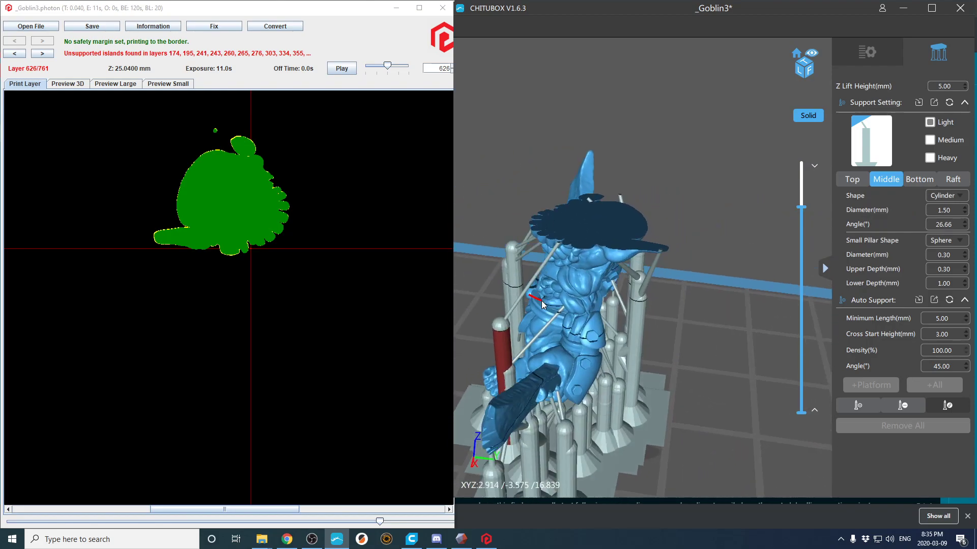
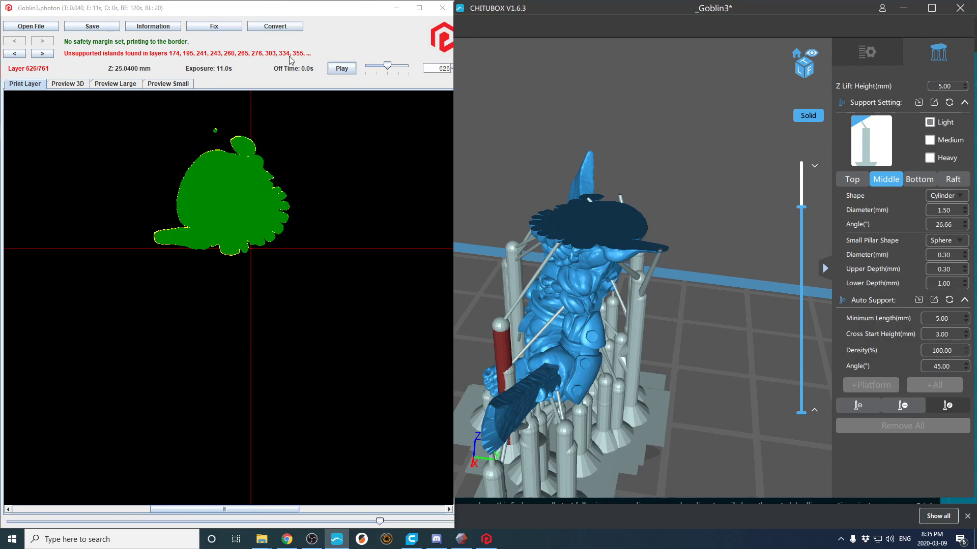
Step: Go to island layer 669 in the Photon file, match the model cut in CHITUBOX and bring the underside of the ear into view
{"action": "left_click", "coordinate": [47, 54]}
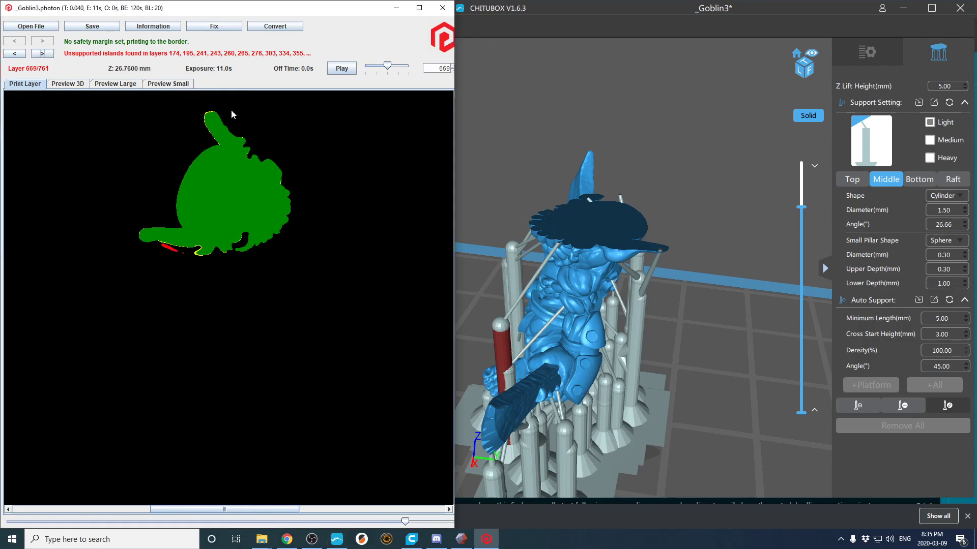
{"action": "left_click", "coordinate": [728, 203]}
{"action": "left_click_drag", "start_coordinate": [795, 212], "coordinate": [808, 198]}
{"action": "left_click_drag", "start_coordinate": [757, 233], "coordinate": [361, 187]}
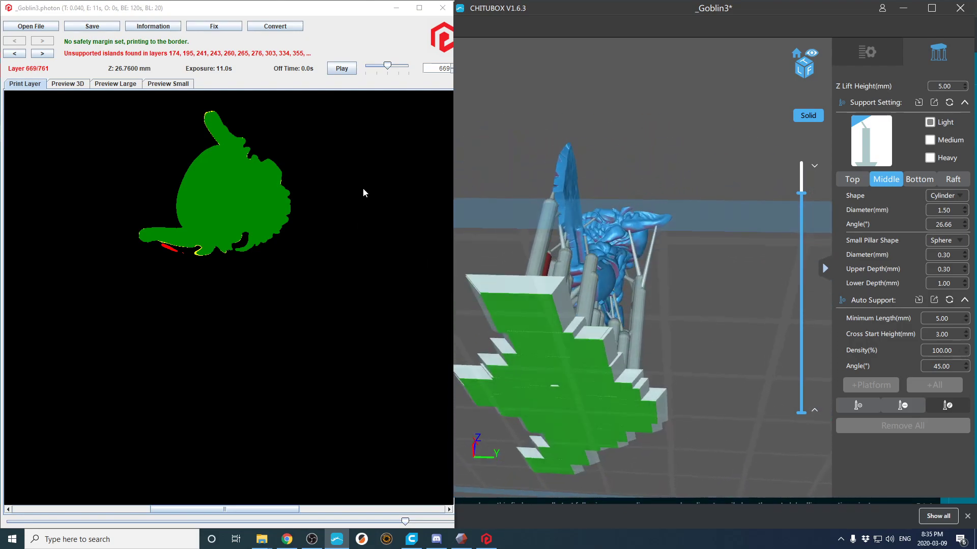
{"action": "right_click_drag", "start_coordinate": [361, 189], "coordinate": [390, 193]}
{"action": "scroll", "coordinate": [599, 222], "scroll_direction": "up", "scroll_amount": 9}
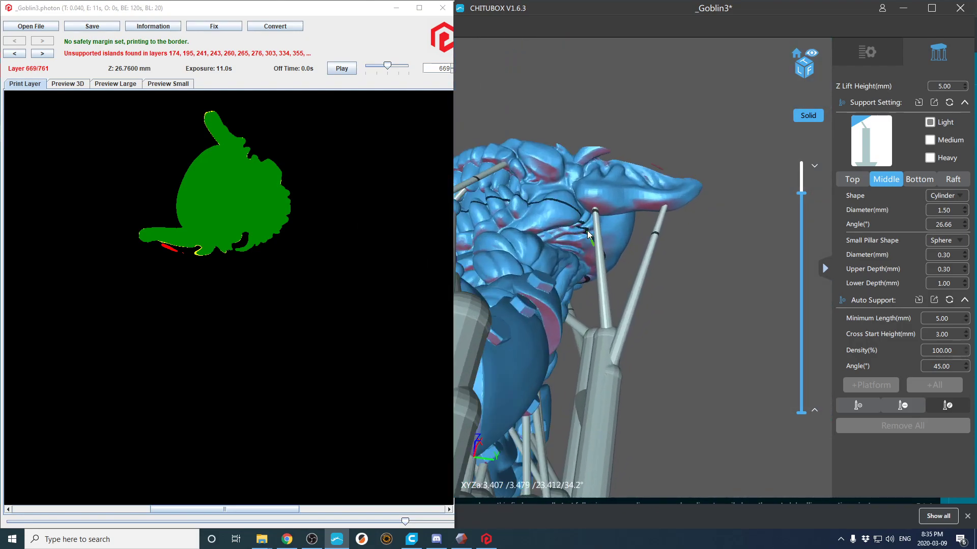
Step: Add a light support under the layer 669 island near the outer end of the goblin's ear, with its pillar beside the ear
{"action": "scroll", "coordinate": [588, 230], "scroll_direction": "up", "scroll_amount": 1}
{"action": "key", "text": "a"}
{"action": "right_click_drag", "start_coordinate": [634, 191], "coordinate": [616, 245]}
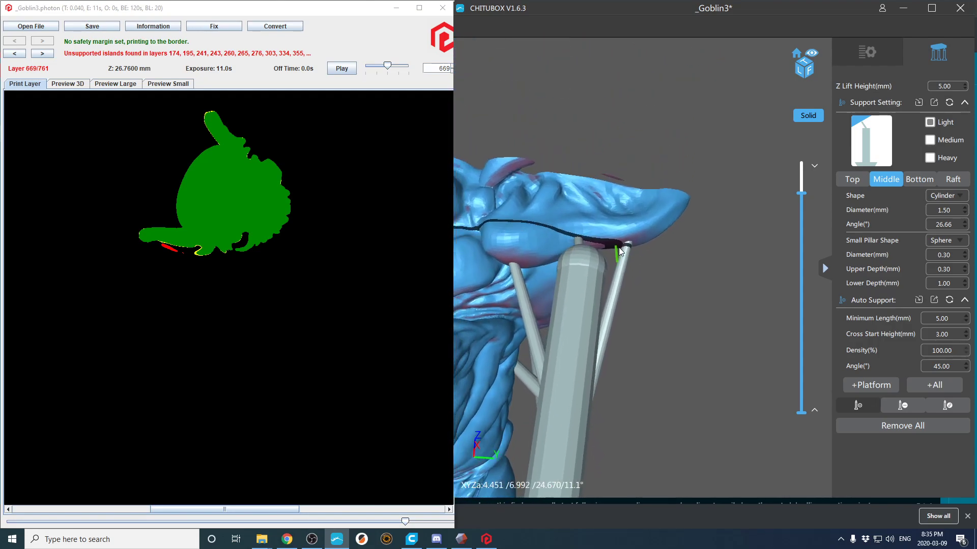
{"action": "middle_click_drag", "start_coordinate": [616, 246], "coordinate": [648, 270]}
{"action": "key", "text": "space"}
{"action": "left_click_drag", "start_coordinate": [608, 261], "coordinate": [638, 193]}
{"action": "left_click_drag", "start_coordinate": [607, 326], "coordinate": [656, 273]}
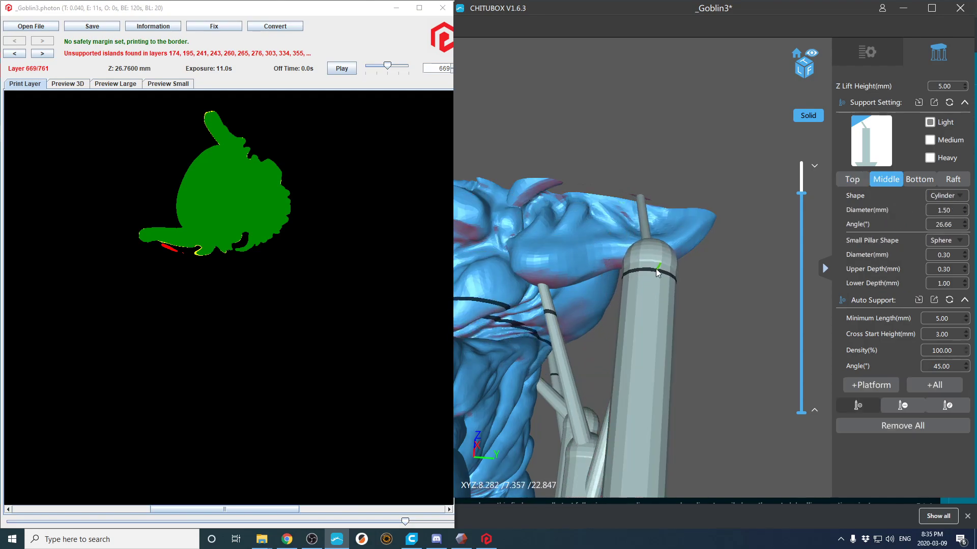
Step: Raise the model cut to layer 670 and add a second light support with its tip stretched to the ear rim closer to the head
{"action": "key", "text": "Up"}
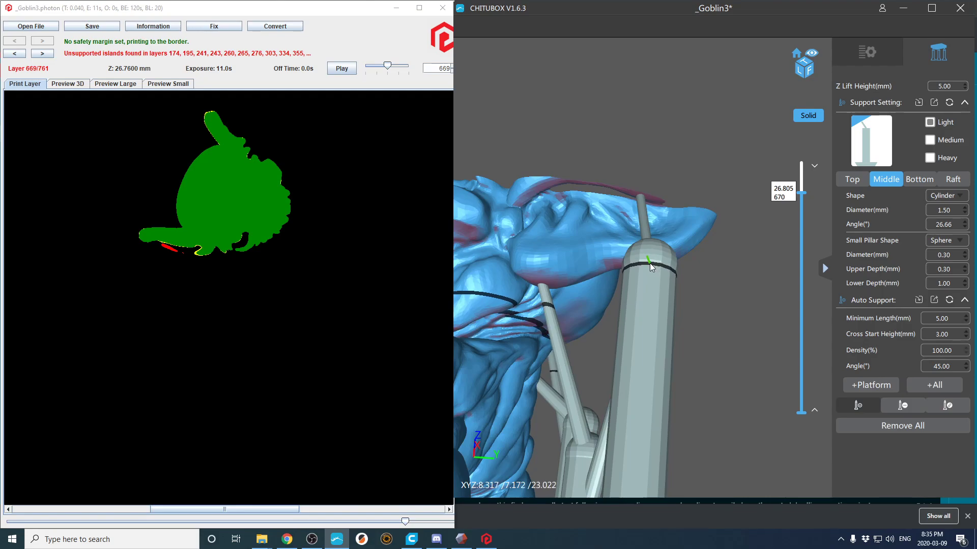
{"action": "left_click", "coordinate": [649, 265]}
{"action": "key", "text": "e"}
{"action": "left_click_drag", "start_coordinate": [649, 264], "coordinate": [607, 189]}
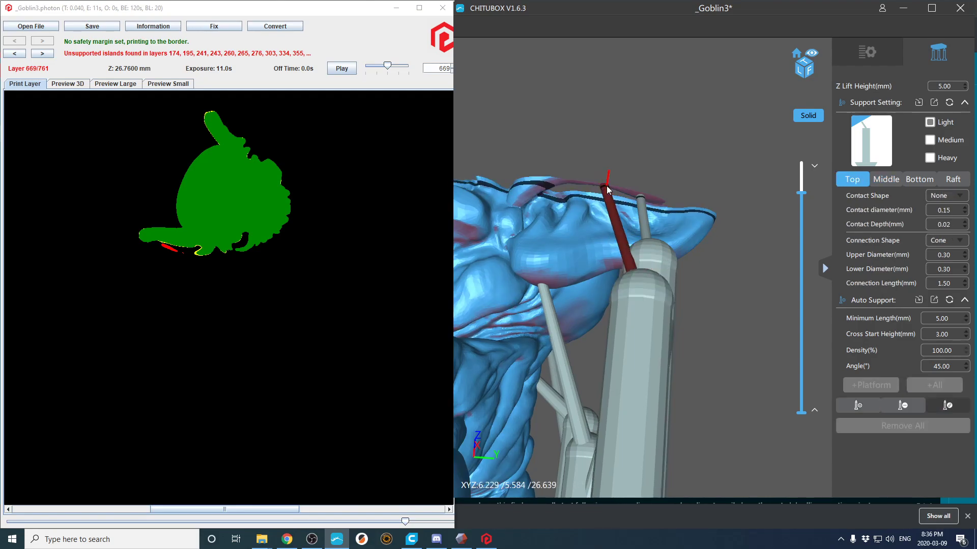
{"action": "right_click_drag", "start_coordinate": [604, 189], "coordinate": [550, 284]}
{"action": "scroll", "coordinate": [648, 304], "scroll_direction": "down", "scroll_amount": 8}
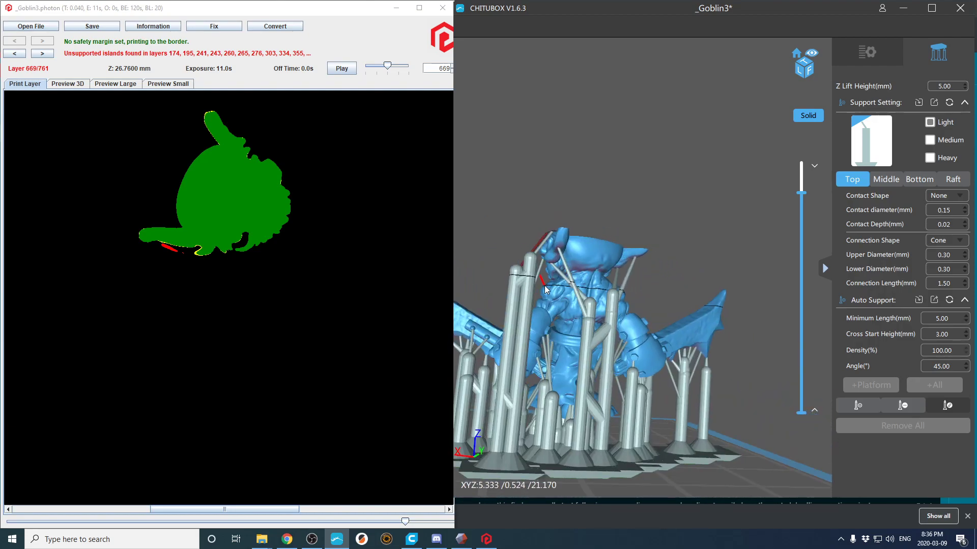
Step: Move past the last island layer in the Photon file, show the full-height model in CHITUBOX and close the Photon file
{"action": "left_click", "coordinate": [40, 55]}
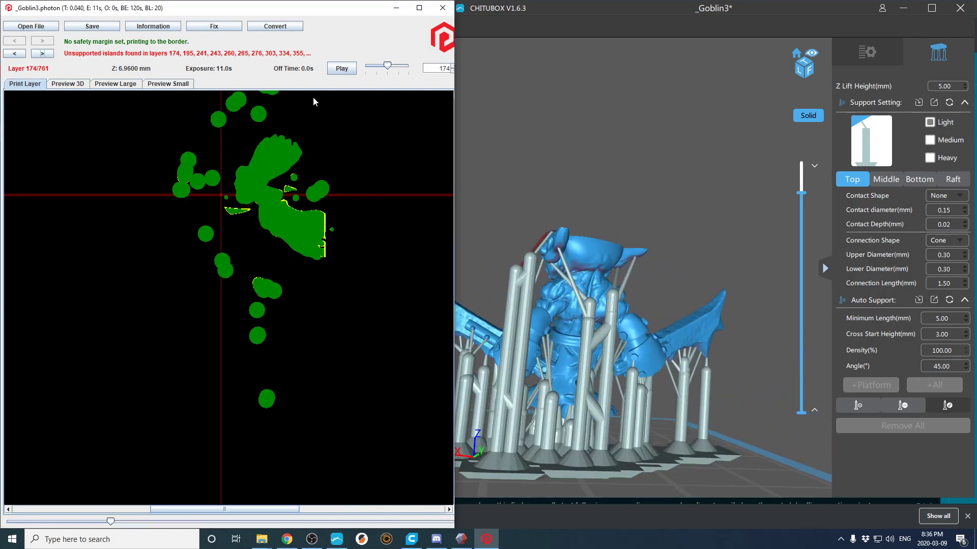
{"action": "scroll", "coordinate": [663, 289], "scroll_direction": "down", "scroll_amount": 5}
{"action": "right_click_drag", "start_coordinate": [662, 291], "coordinate": [753, 310]}
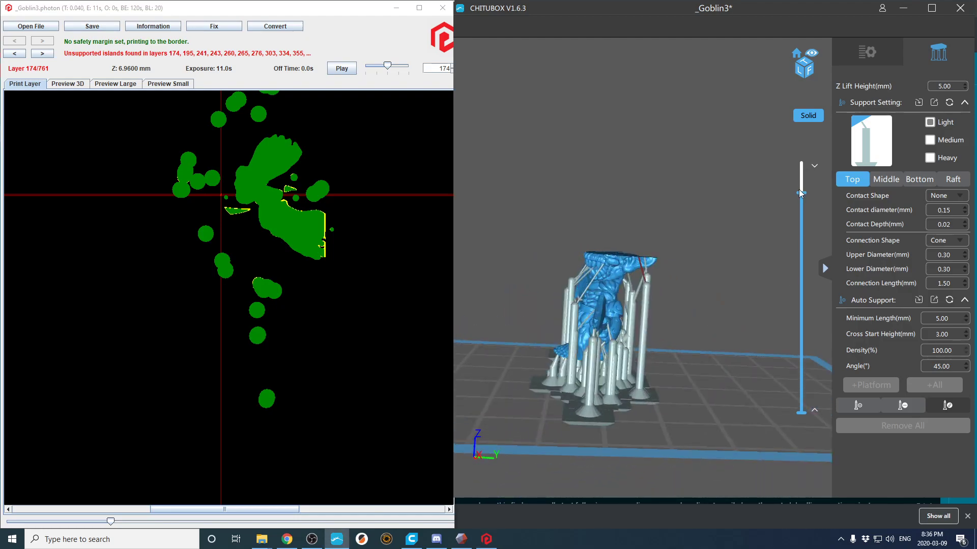
{"action": "left_click_drag", "start_coordinate": [800, 193], "coordinate": [801, 91]}
{"action": "right_click_drag", "start_coordinate": [626, 210], "coordinate": [482, 151]}
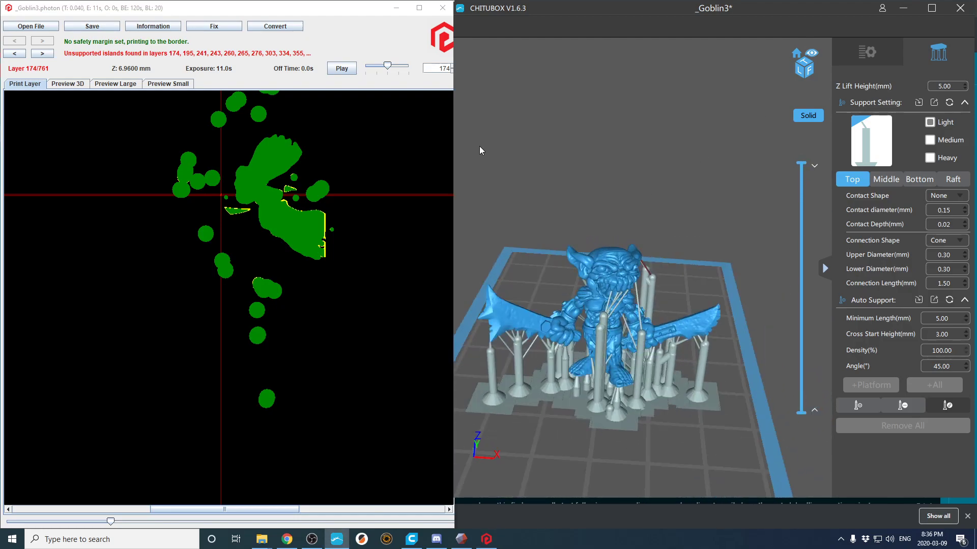
{"action": "left_click", "coordinate": [444, 8]}
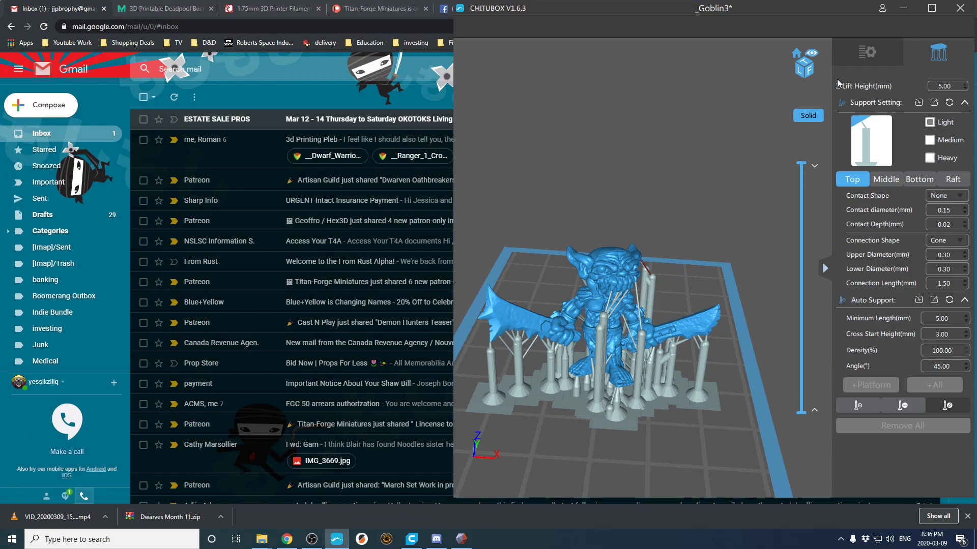
Step: Save the supported goblin as a CHITUBOX project and slice the model
{"action": "left_click", "coordinate": [859, 55]}
{"action": "left_click", "coordinate": [471, 26]}
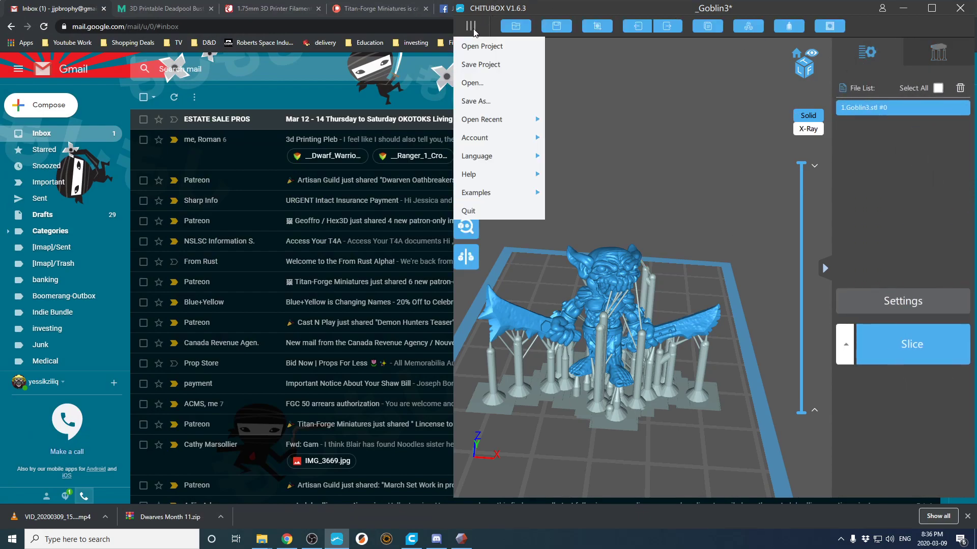
{"action": "left_click", "coordinate": [478, 65]}
{"action": "left_click", "coordinate": [808, 228]}
{"action": "left_click", "coordinate": [513, 270]}
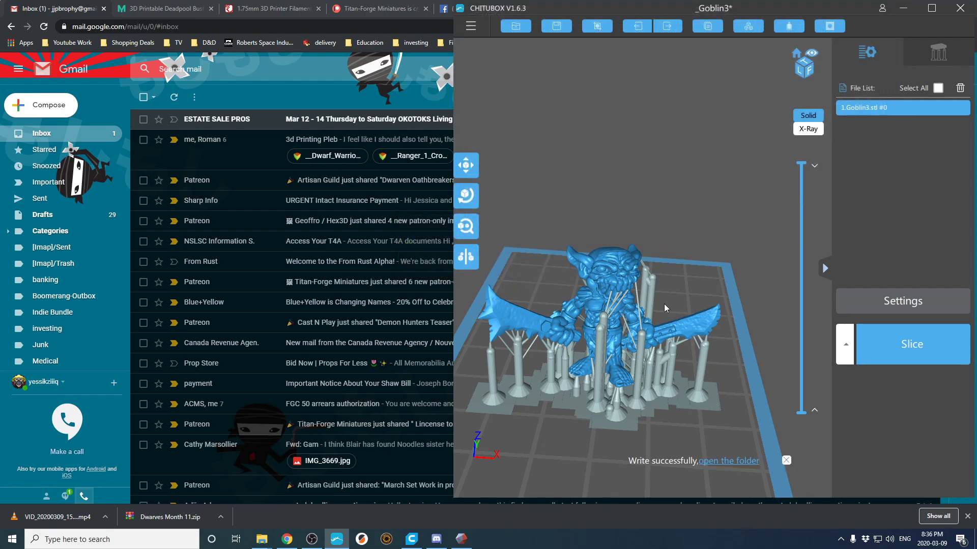
{"action": "left_click", "coordinate": [867, 356]}
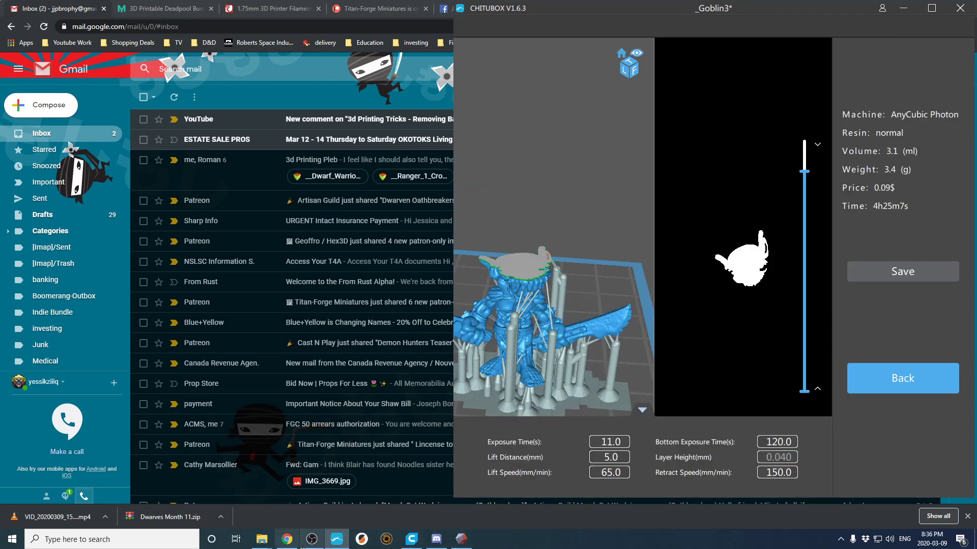
Step: Save the sliced goblin as Photon file _Goblin3, replacing the existing file, and minimise the browser and the Videos folder window
{"action": "left_click", "coordinate": [288, 540]}
{"action": "left_click", "coordinate": [288, 540]}
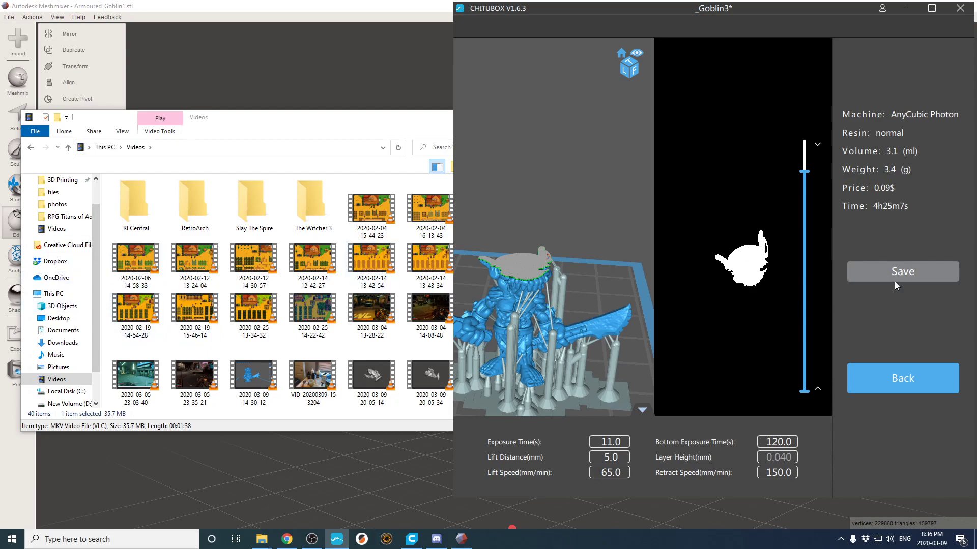
{"action": "left_click", "coordinate": [886, 267]}
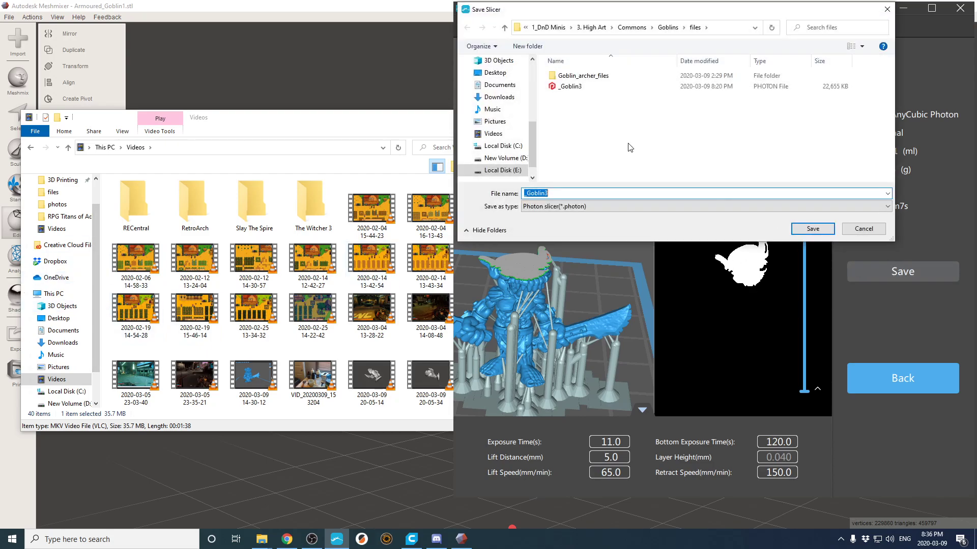
{"action": "left_click", "coordinate": [813, 229]}
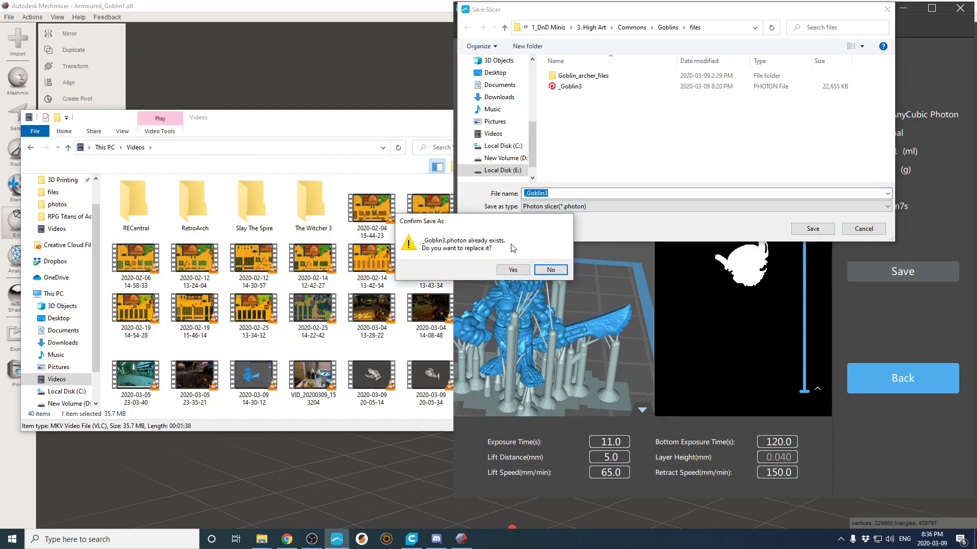
{"action": "left_click", "coordinate": [505, 270]}
{"action": "left_click", "coordinate": [404, 134]}
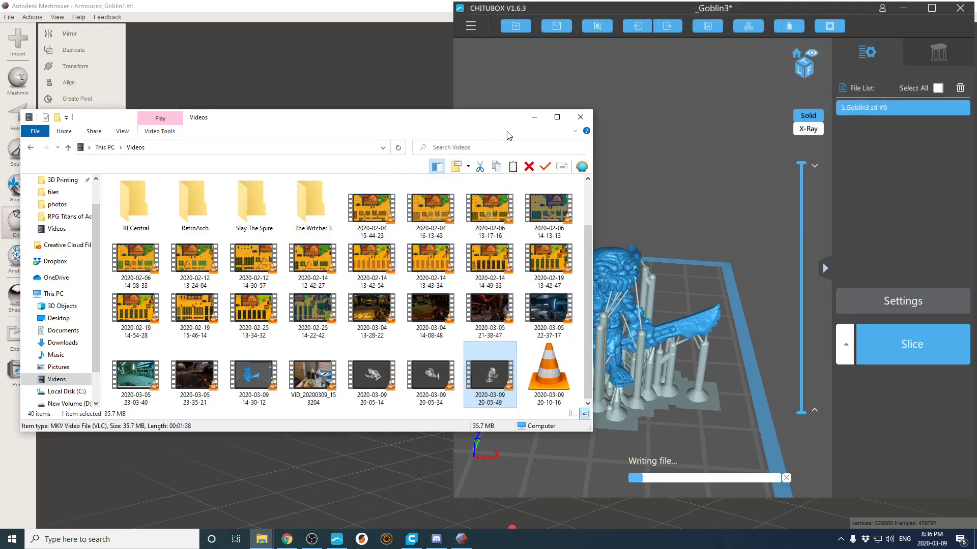
{"action": "left_click", "coordinate": [533, 118]}
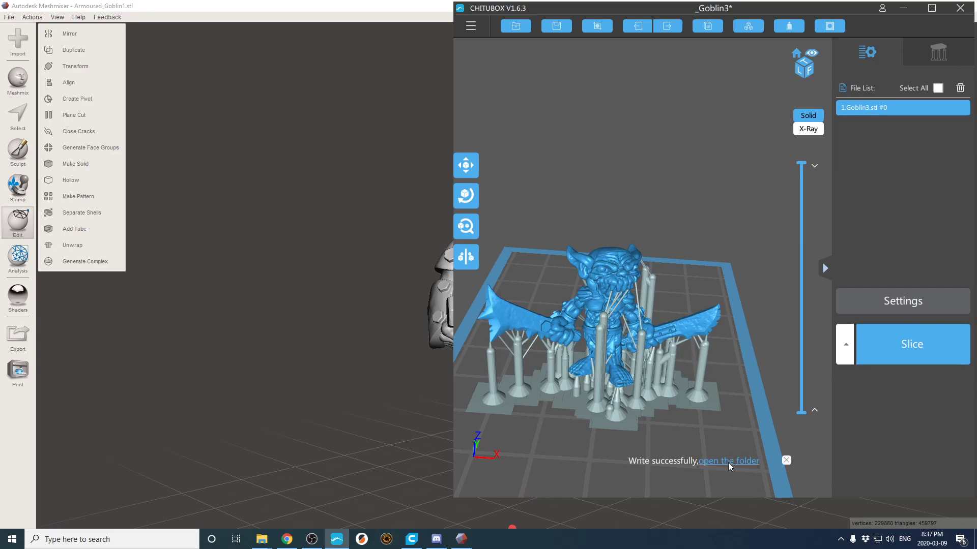
Step: Show the saved slice's folder, open the _Goblin3 Photon file in the file validator and place it beside CHITUBOX
{"action": "left_click", "coordinate": [728, 461]}
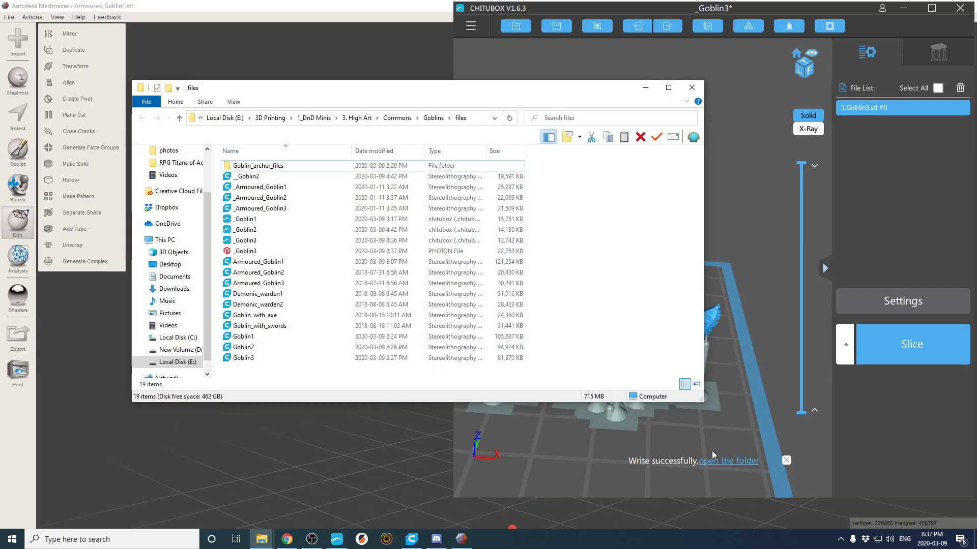
{"action": "double_click", "coordinate": [305, 251]}
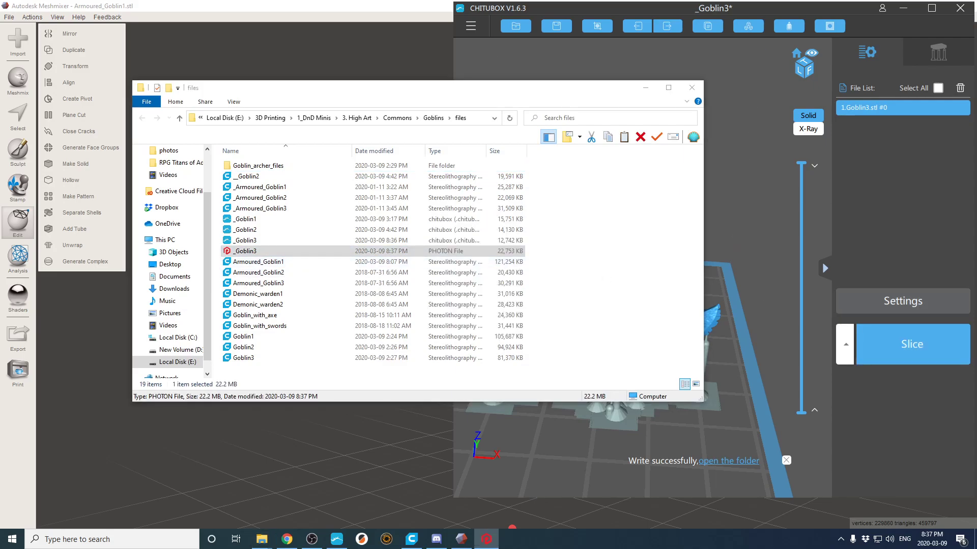
{"action": "key", "text": "Return"}
{"action": "left_click_drag", "start_coordinate": [336, 138], "coordinate": [1, 121]}
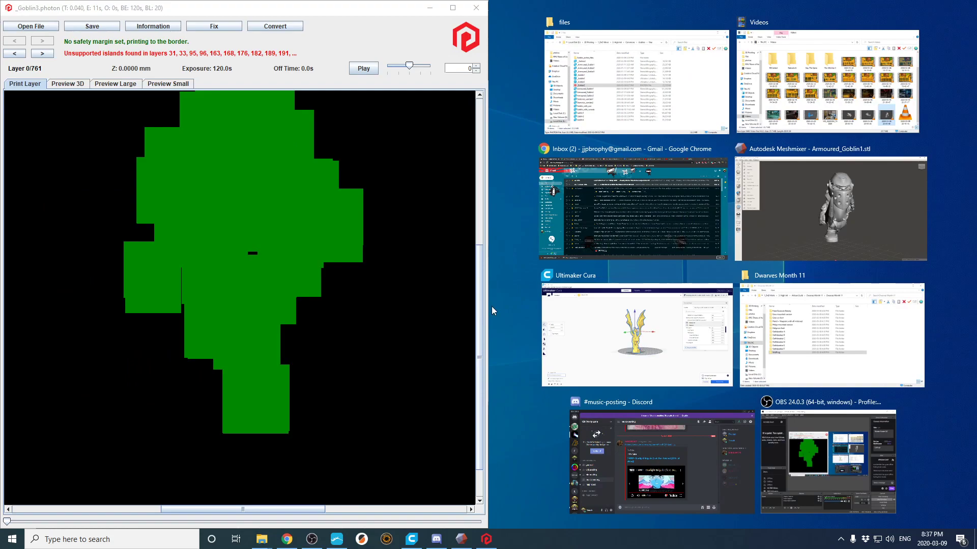
{"action": "left_click", "coordinate": [501, 308]}
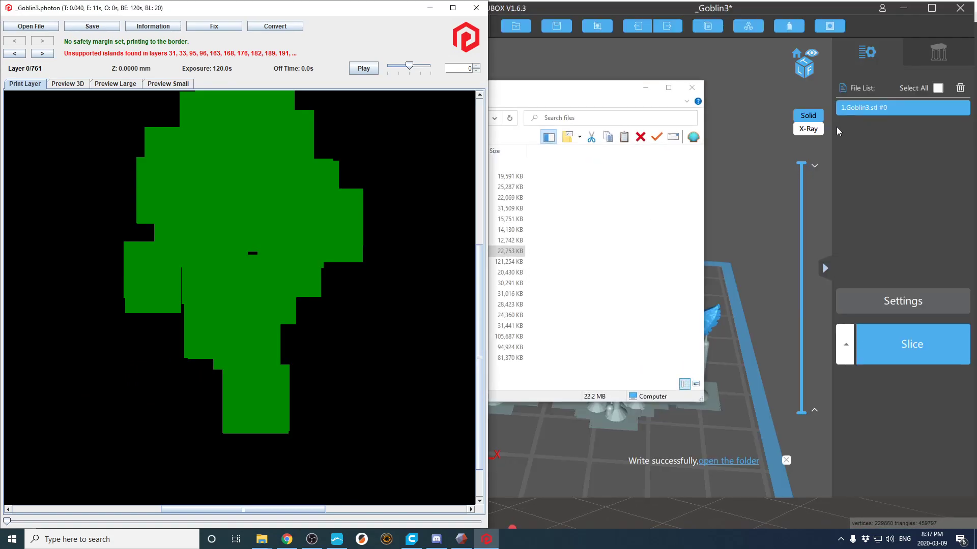
{"action": "left_click", "coordinate": [635, 66]}
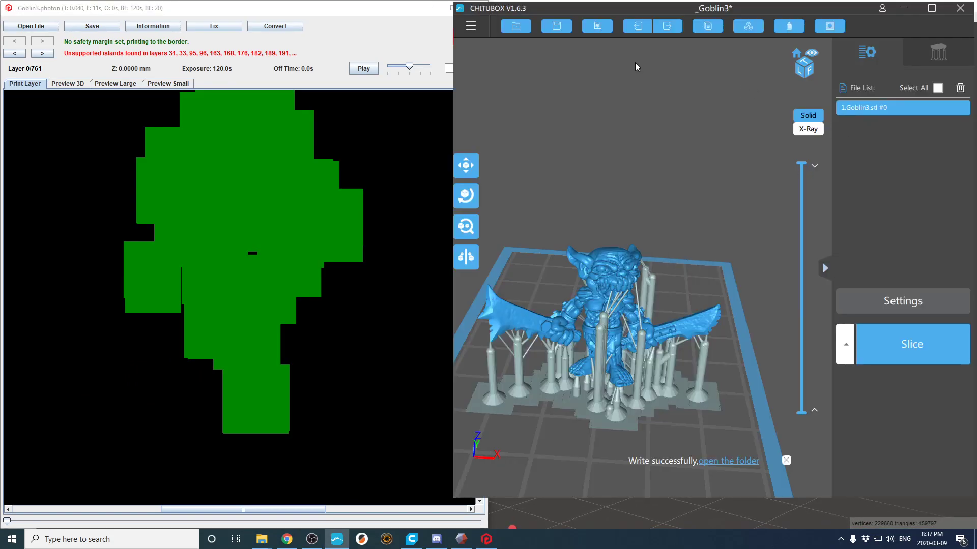
Step: Run the pixel error fix on the _Goblin3 Photon file's island layers and close its report
{"action": "left_click", "coordinate": [229, 26]}
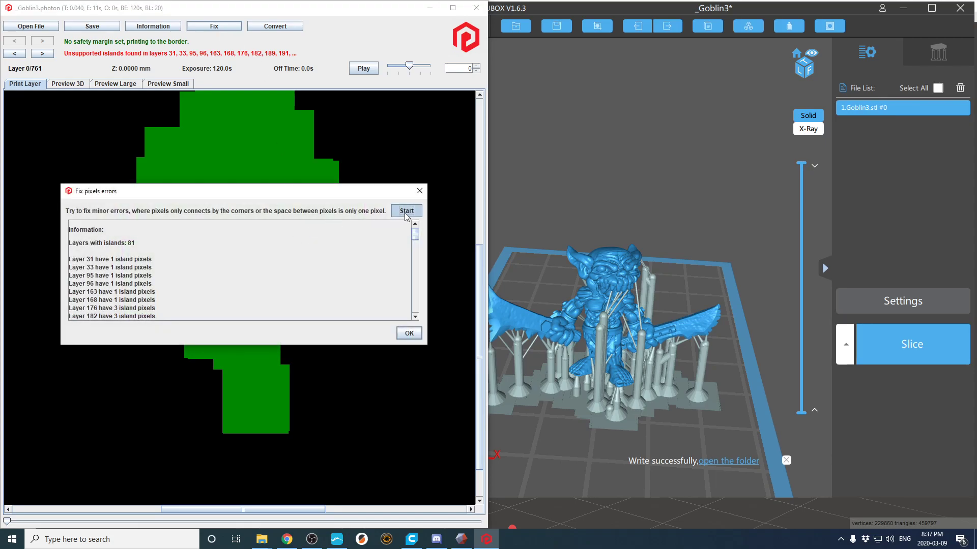
{"action": "left_click", "coordinate": [405, 212]}
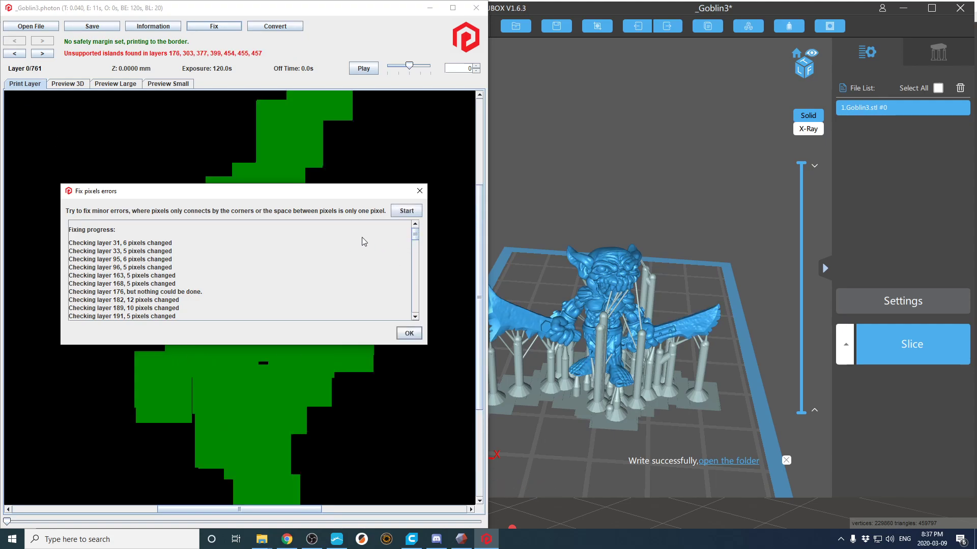
{"action": "left_click", "coordinate": [419, 190]}
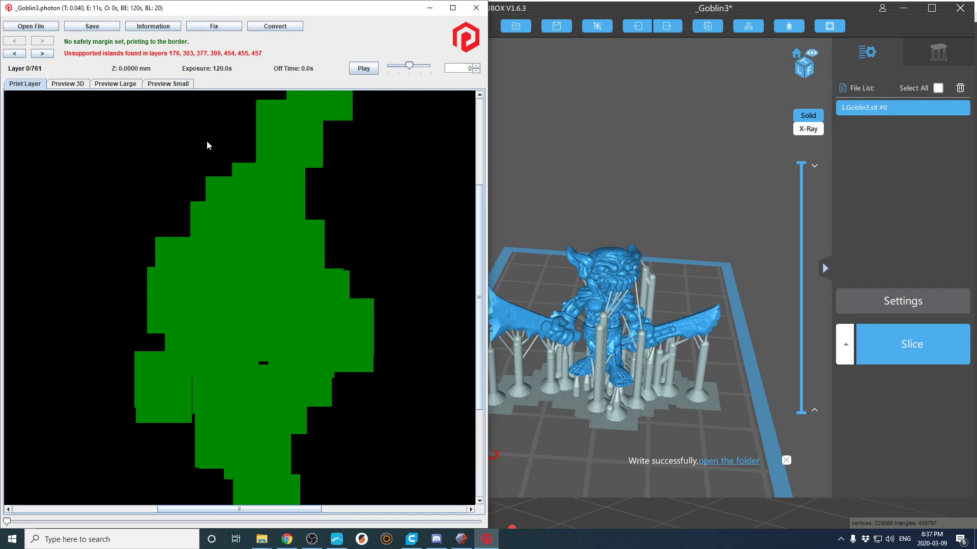
Step: Remove the unsupported islands on layers 176, 303, 377, 378 and 379 of the Photon file
{"action": "left_click", "coordinate": [42, 53]}
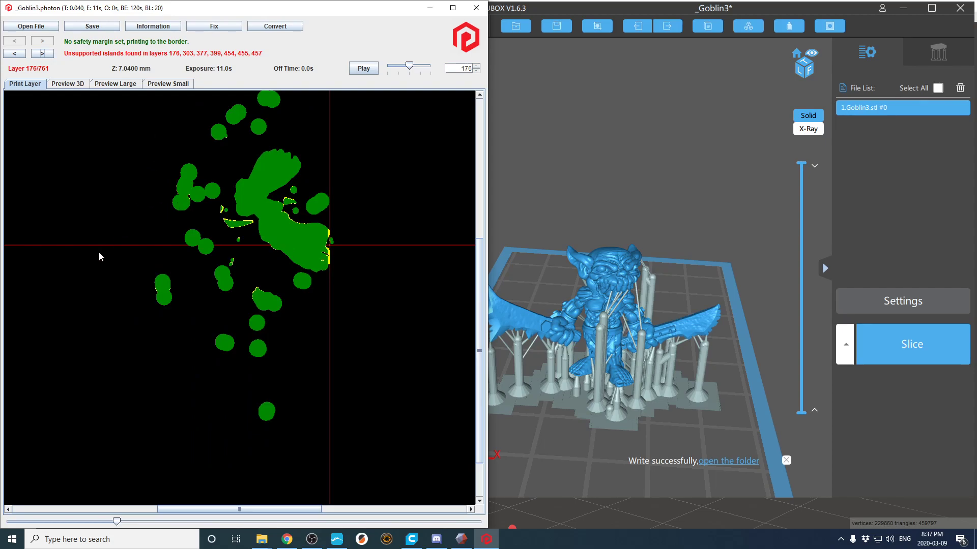
{"action": "left_click", "coordinate": [43, 53]}
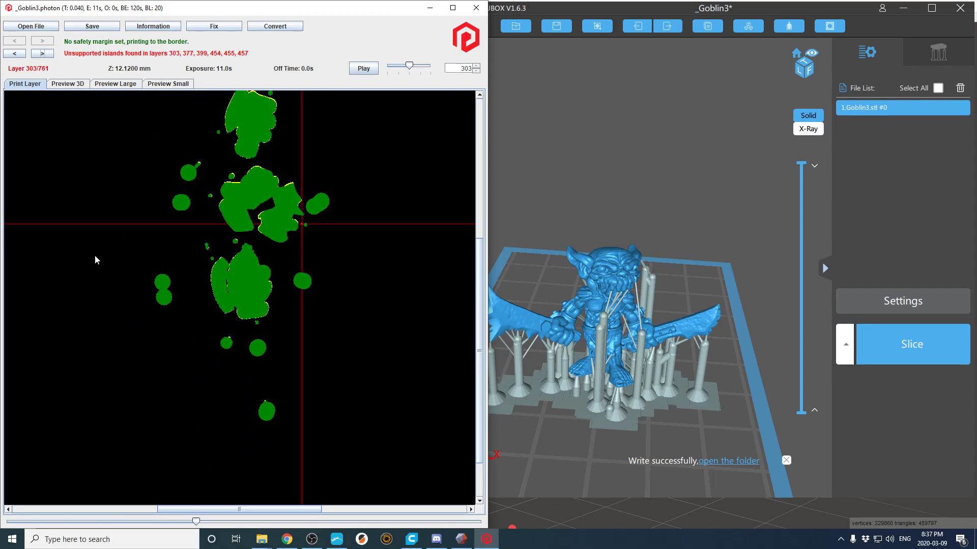
{"action": "left_click", "coordinate": [36, 56]}
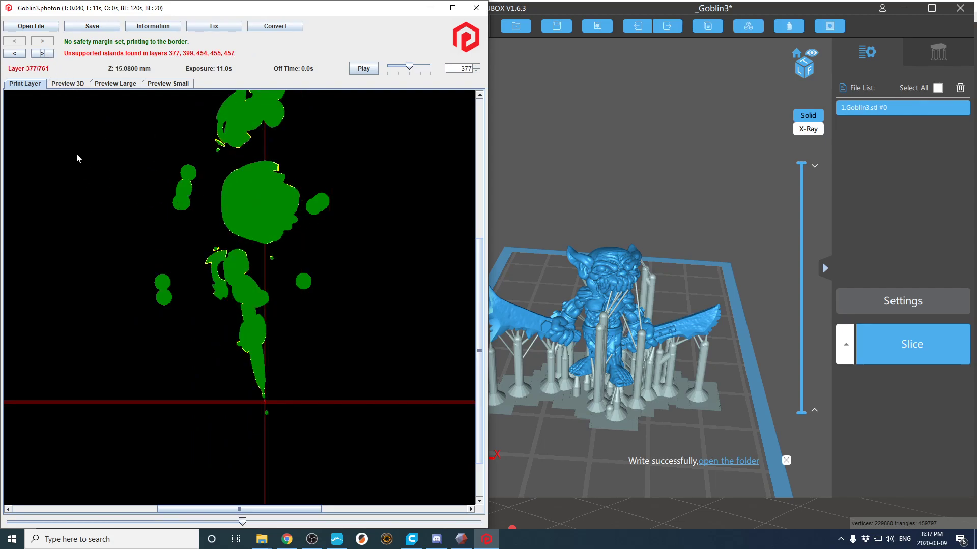
{"action": "left_click", "coordinate": [43, 53]}
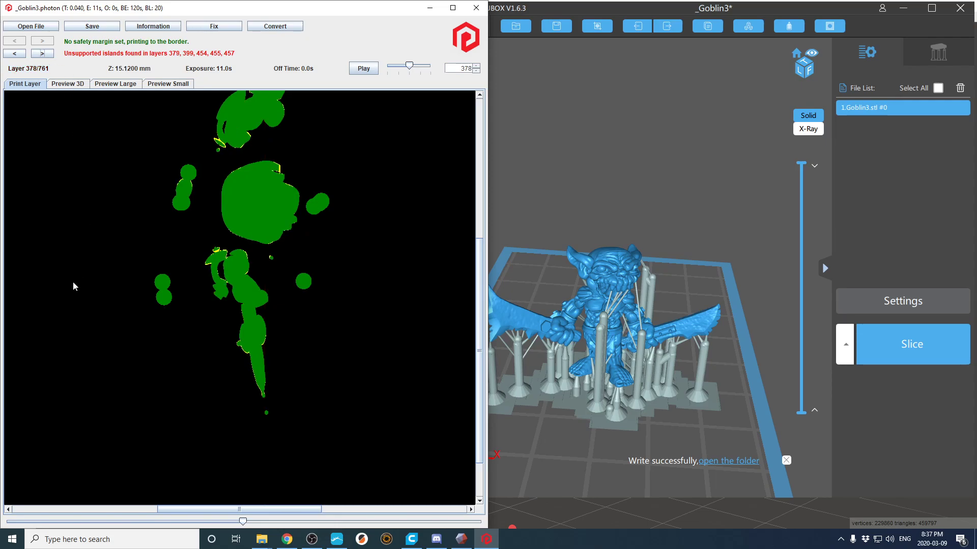
{"action": "left_click", "coordinate": [42, 53]}
Step: Remove the unsupported island pixels from layer 399 up through layer 401
{"action": "left_click", "coordinate": [45, 53]}
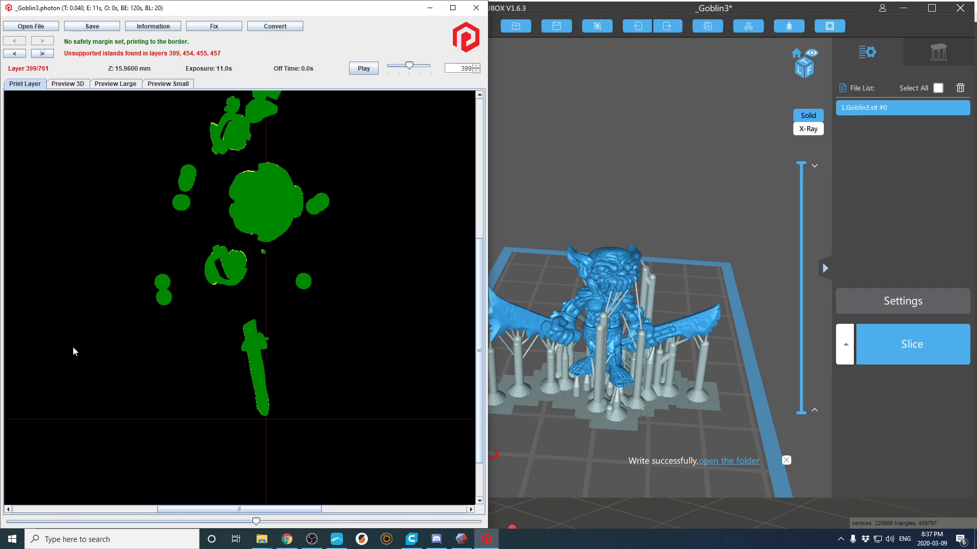
{"action": "left_click", "coordinate": [73, 350]}
{"action": "left_click", "coordinate": [386, 403]}
{"action": "left_click", "coordinate": [48, 54]}
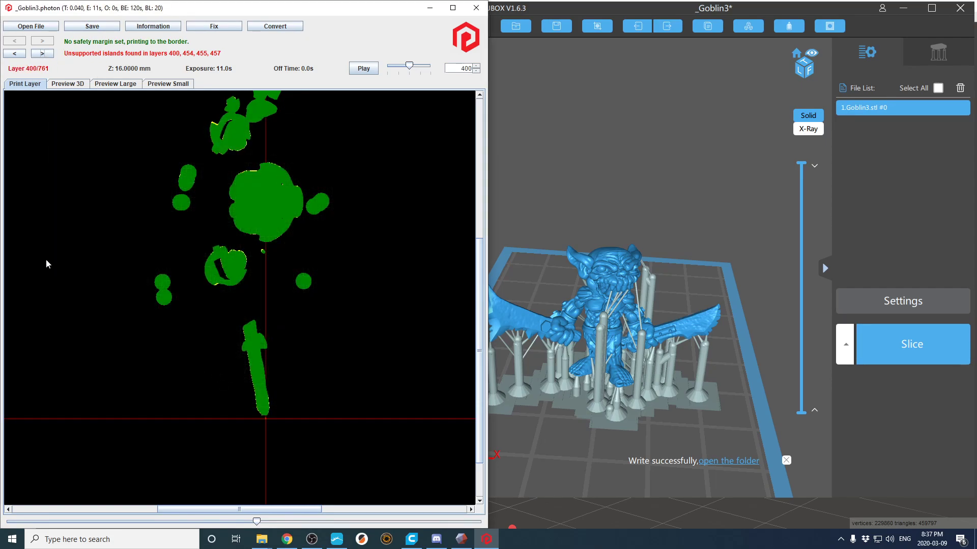
{"action": "right_click", "coordinate": [46, 260]}
{"action": "left_click", "coordinate": [48, 55]}
{"action": "right_click", "coordinate": [84, 264]}
Step: Inspect the layer 402 island at the end of the sword blade and delete it
{"action": "left_click", "coordinate": [43, 54]}
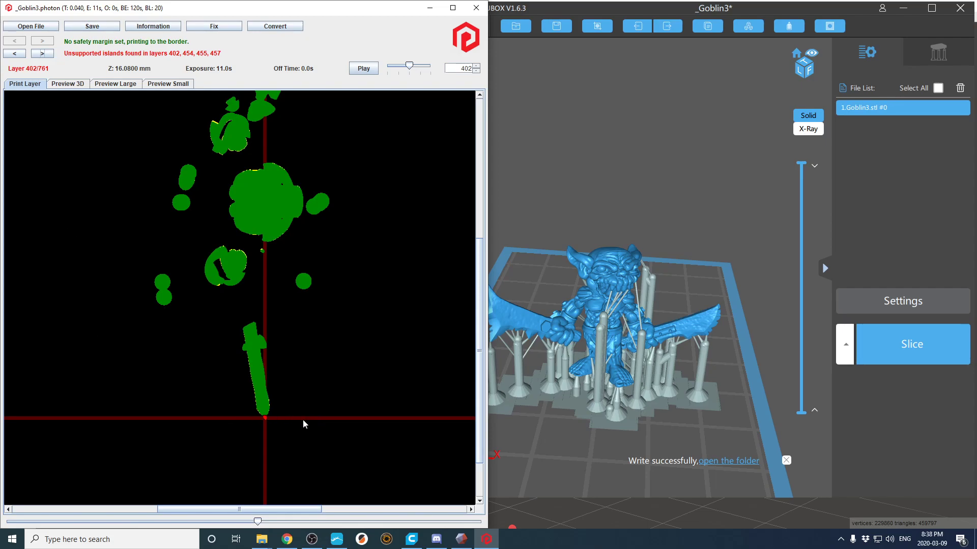
{"action": "scroll", "coordinate": [206, 403], "scroll_direction": "down", "scroll_amount": 3}
{"action": "scroll", "coordinate": [211, 403], "scroll_direction": "up", "scroll_amount": 4}
{"action": "scroll", "coordinate": [218, 399], "scroll_direction": "down", "scroll_amount": 6}
{"action": "scroll", "coordinate": [285, 370], "scroll_direction": "up", "scroll_amount": 4}
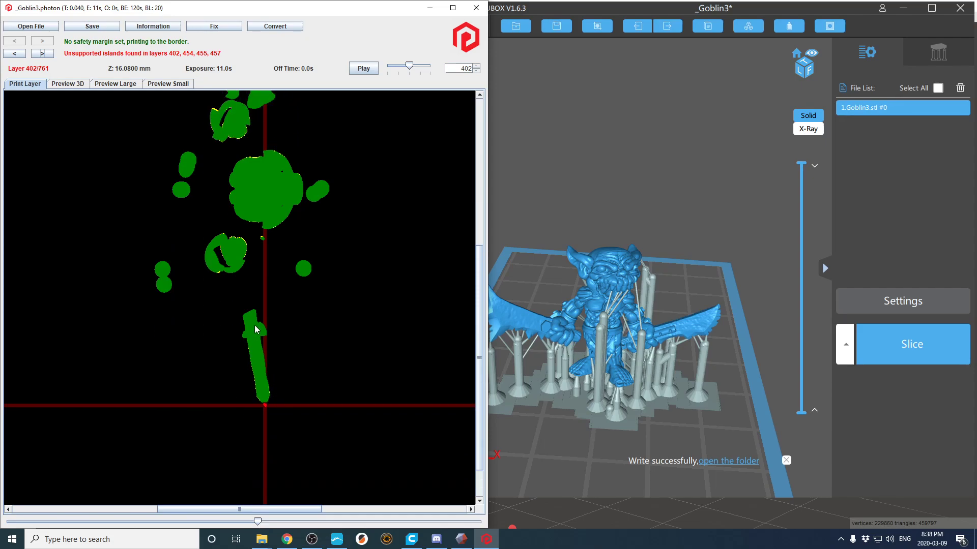
{"action": "scroll", "coordinate": [253, 333], "scroll_direction": "up", "scroll_amount": 3}
{"action": "scroll", "coordinate": [249, 346], "scroll_direction": "down", "scroll_amount": 4}
{"action": "scroll", "coordinate": [250, 355], "scroll_direction": "up", "scroll_amount": 5}
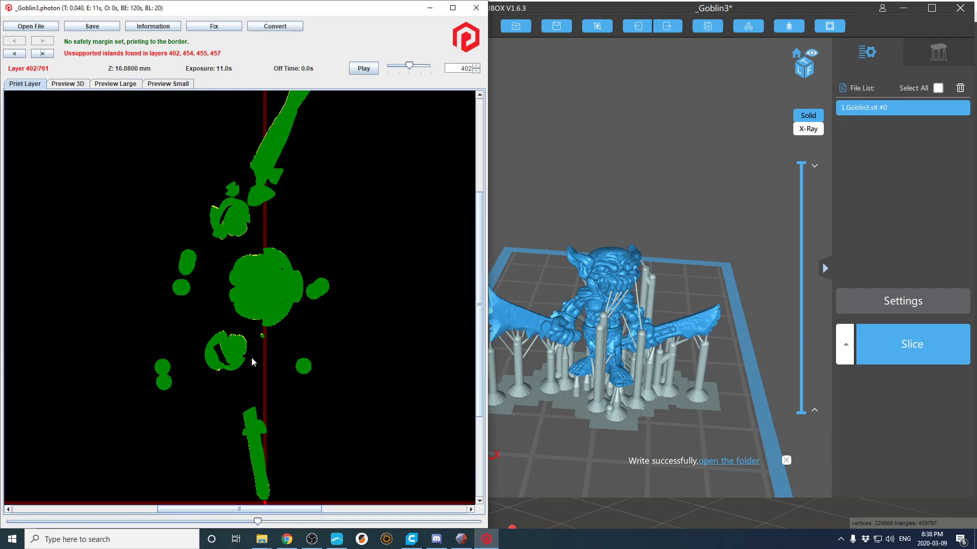
{"action": "scroll", "coordinate": [249, 355], "scroll_direction": "up", "scroll_amount": 7}
{"action": "scroll", "coordinate": [232, 335], "scroll_direction": "down", "scroll_amount": 12}
{"action": "key", "text": "Delete"}
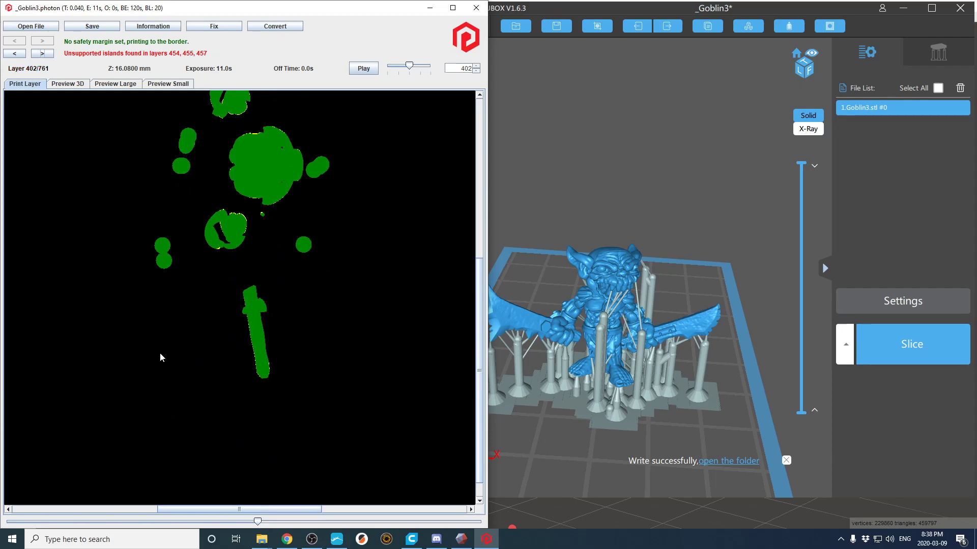
Step: Delete the unsupported islands on layers 454, 455 and 456
{"action": "left_click", "coordinate": [42, 53]}
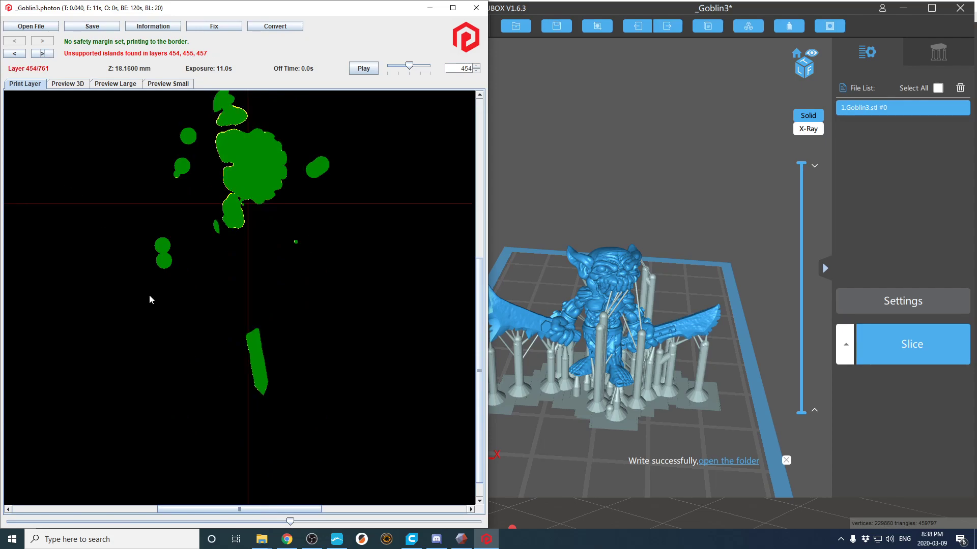
{"action": "key", "text": "Delete"}
{"action": "left_click", "coordinate": [42, 54]}
{"action": "key", "text": "Delete"}
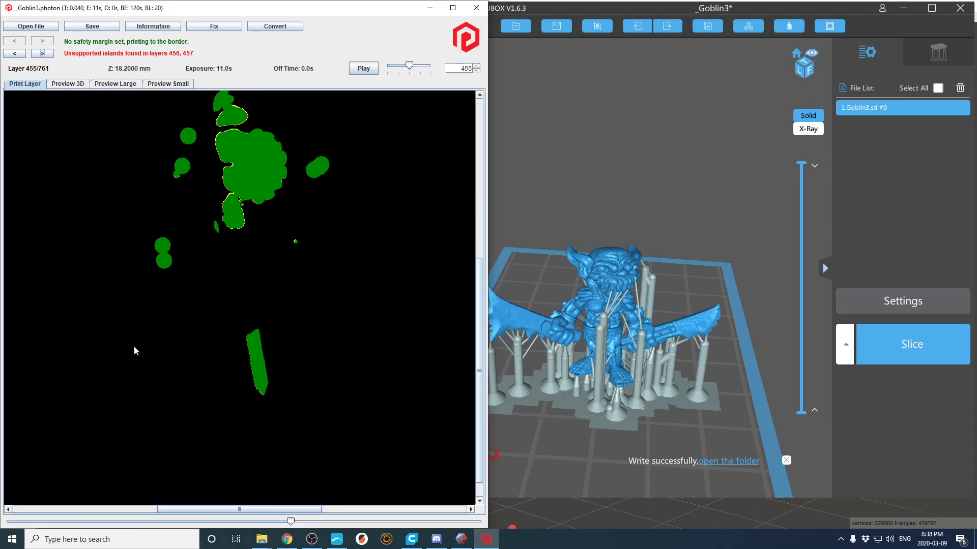
{"action": "left_click", "coordinate": [50, 53]}
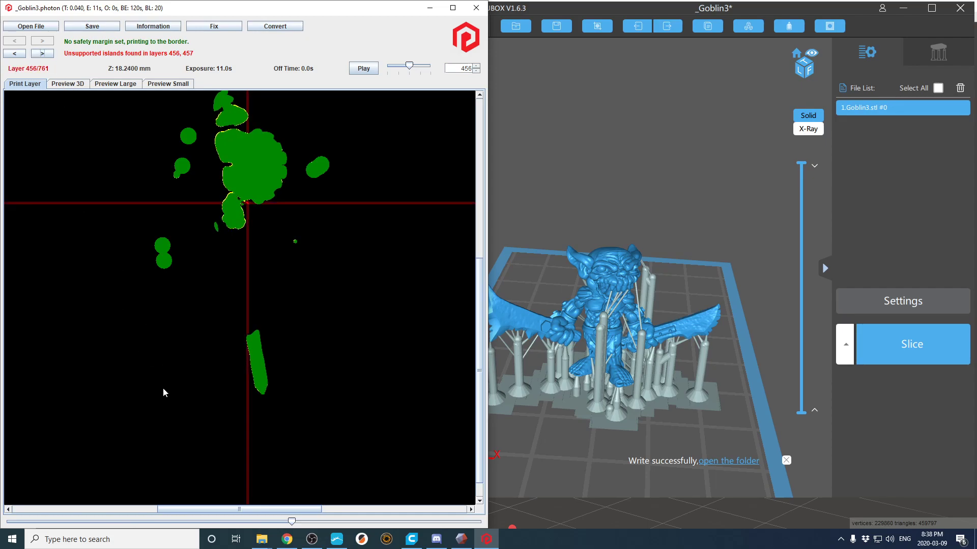
{"action": "key", "text": "Delete"}
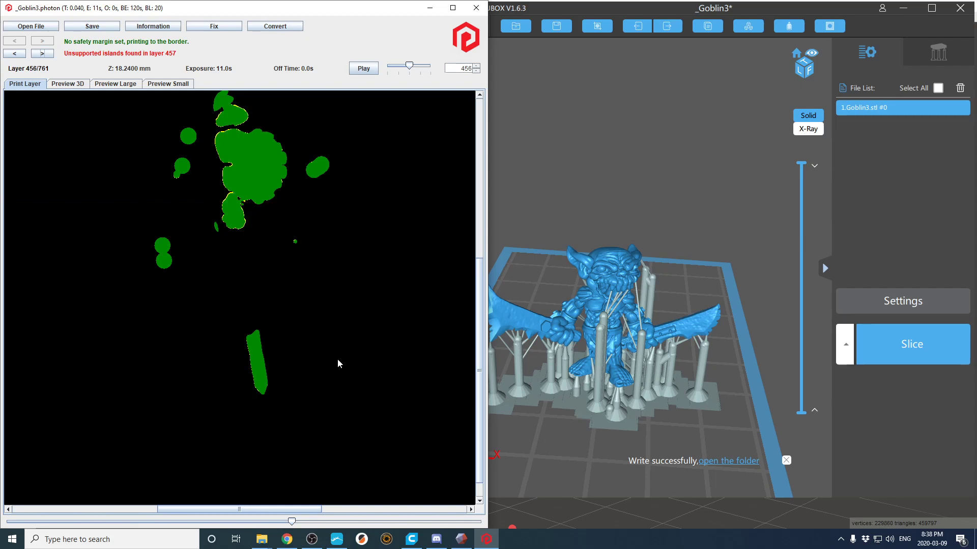
Step: In CHITUBOX's support editing view, examine the goblin's sword blades and their supports up close from several sides
{"action": "scroll", "coordinate": [337, 358], "scroll_direction": "up", "scroll_amount": 5}
{"action": "scroll", "coordinate": [331, 361], "scroll_direction": "down", "scroll_amount": 4}
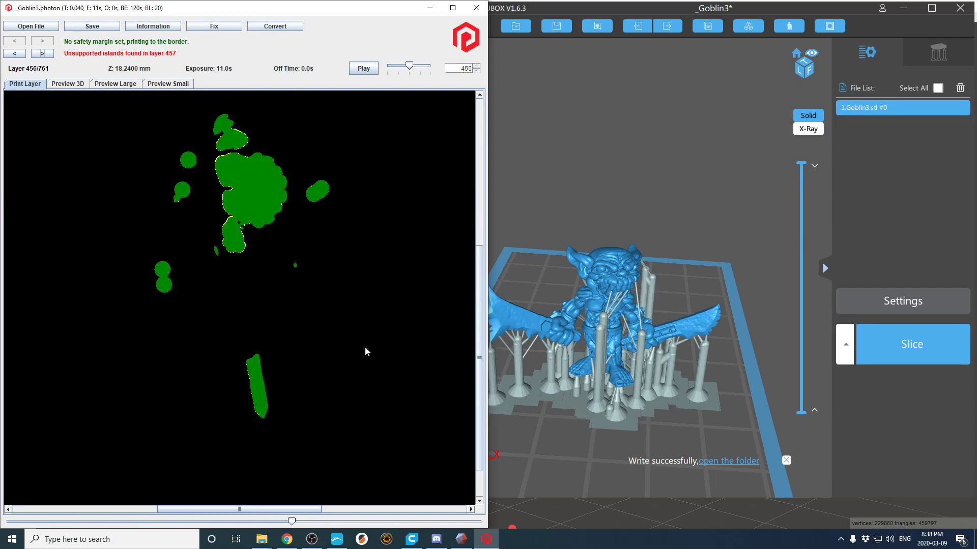
{"action": "left_click", "coordinate": [510, 342]}
{"action": "left_click_drag", "start_coordinate": [591, 348], "coordinate": [655, 283]}
{"action": "scroll", "coordinate": [651, 249], "scroll_direction": "up", "scroll_amount": 10}
{"action": "left_click", "coordinate": [939, 52]}
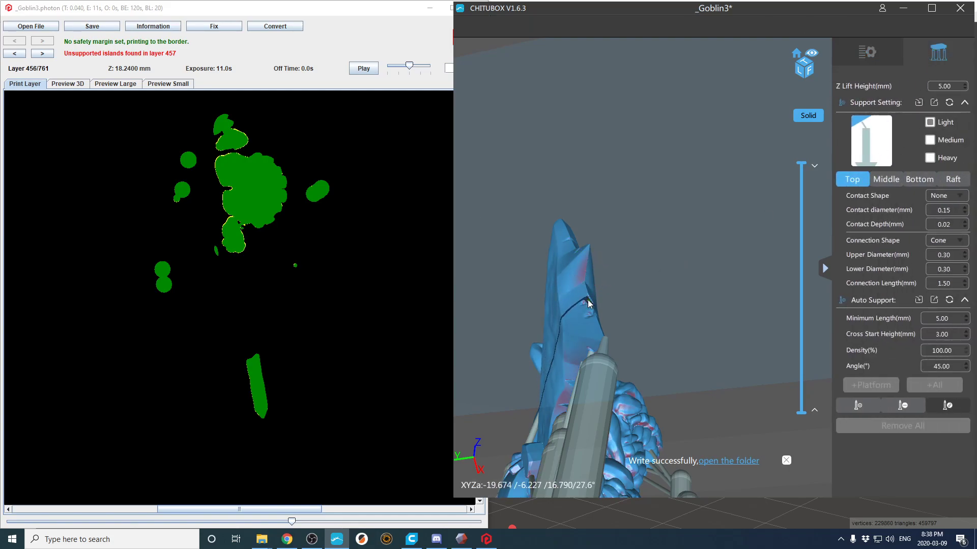
{"action": "right_click_drag", "start_coordinate": [588, 310], "coordinate": [577, 306]}
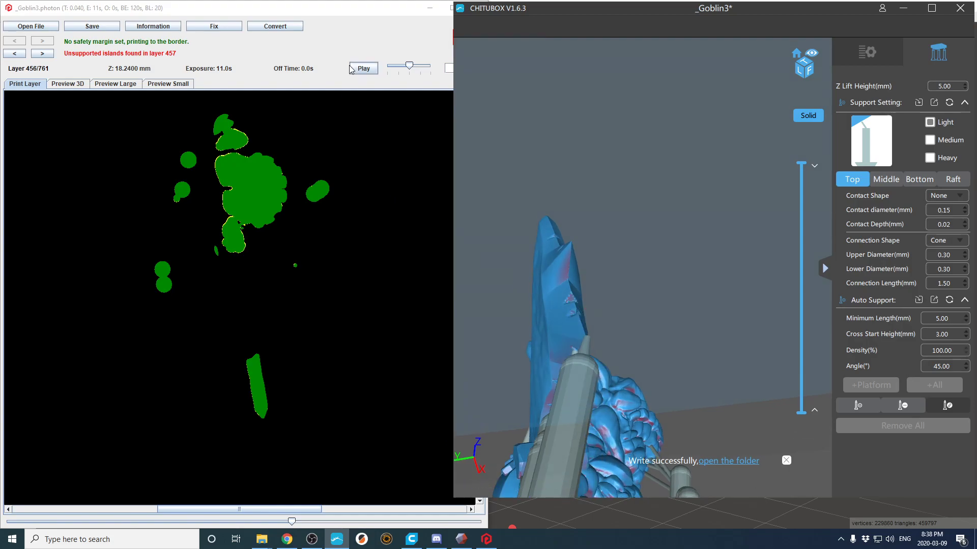
{"action": "left_click", "coordinate": [341, 9]}
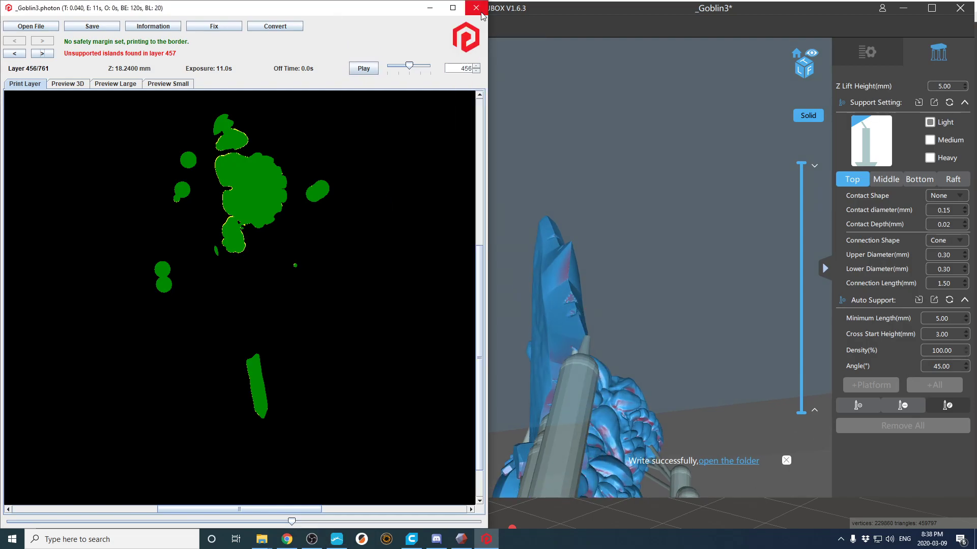
{"action": "right_click_drag", "start_coordinate": [587, 240], "coordinate": [685, 299]}
{"action": "scroll", "coordinate": [695, 315], "scroll_direction": "up", "scroll_amount": 4}
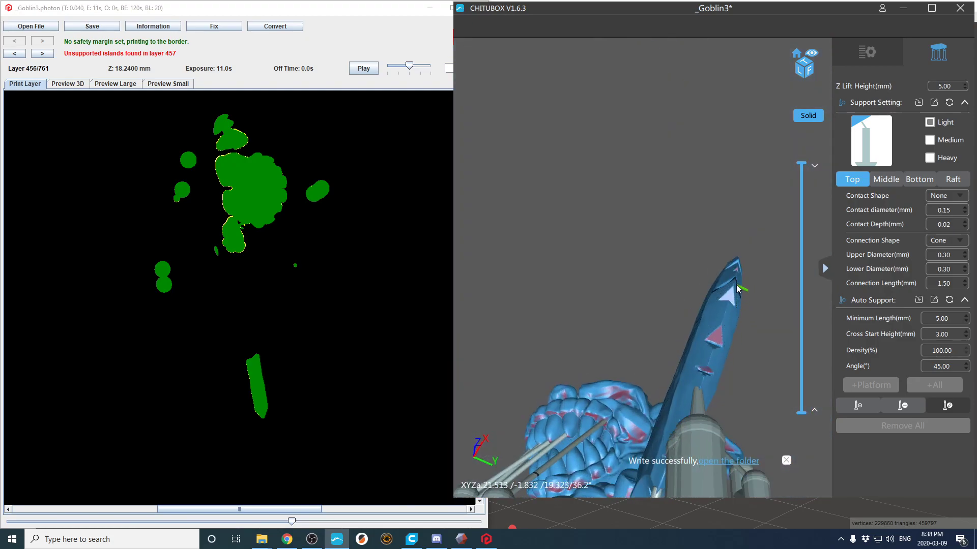
{"action": "scroll", "coordinate": [740, 271], "scroll_direction": "down", "scroll_amount": 5}
{"action": "right_click_drag", "start_coordinate": [695, 301], "coordinate": [736, 329]}
Step: Close the Photon file without saving its edits and reopen the _Goblin3 Photon file from the folder
{"action": "left_click", "coordinate": [374, 10]}
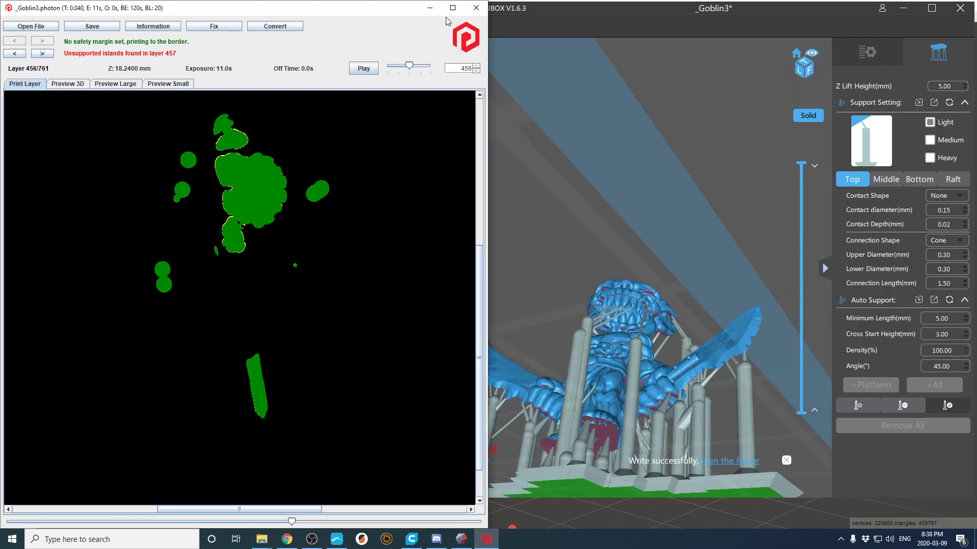
{"action": "left_click", "coordinate": [475, 7]}
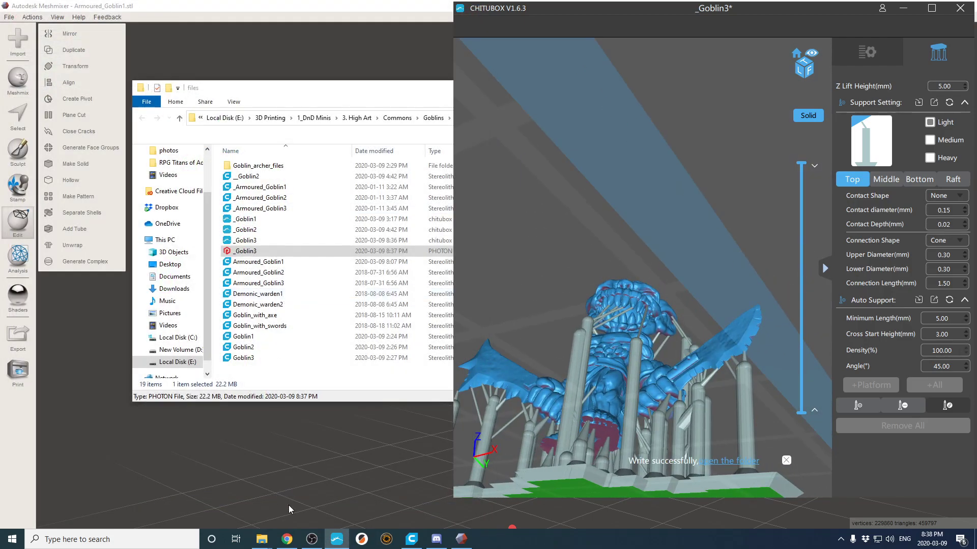
{"action": "double_click", "coordinate": [246, 250]}
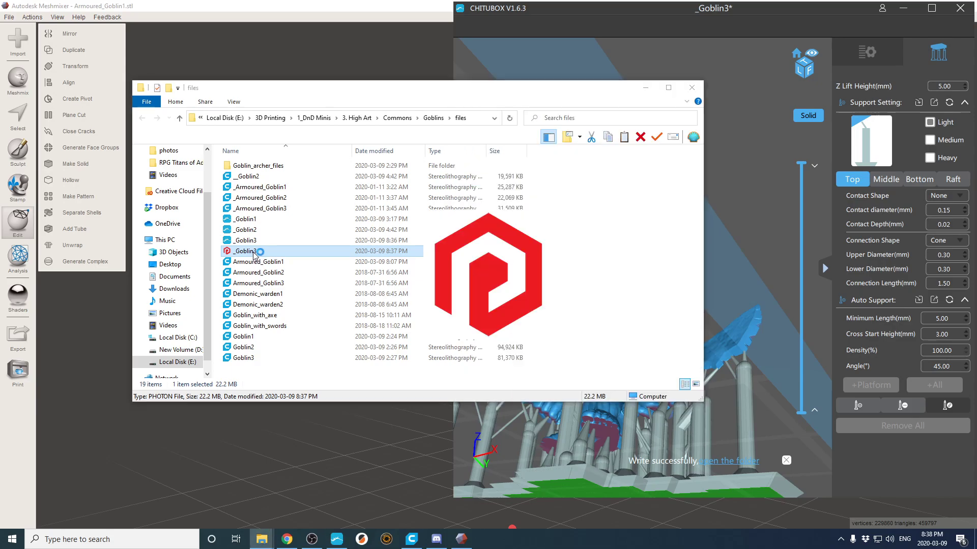
Step: Minimize the file folder and dock the validator window beside the CHITUBOX window
{"action": "left_click", "coordinate": [644, 90]}
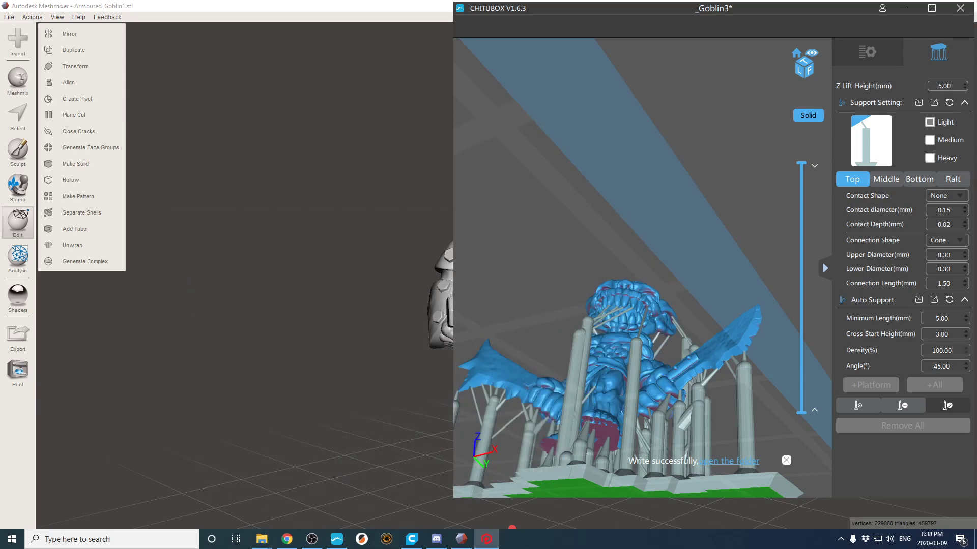
{"action": "left_click_drag", "start_coordinate": [976, 122], "coordinate": [1, 70]}
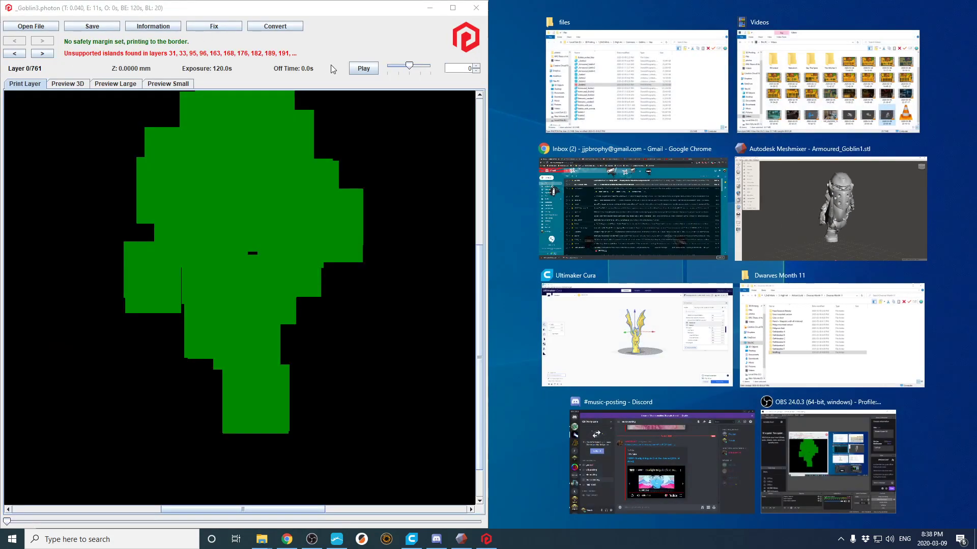
{"action": "left_click", "coordinate": [516, 188]}
Step: Run the automatic fix for minor pixel errors on the Photon file and review which layers still have islands
{"action": "left_click", "coordinate": [214, 26]}
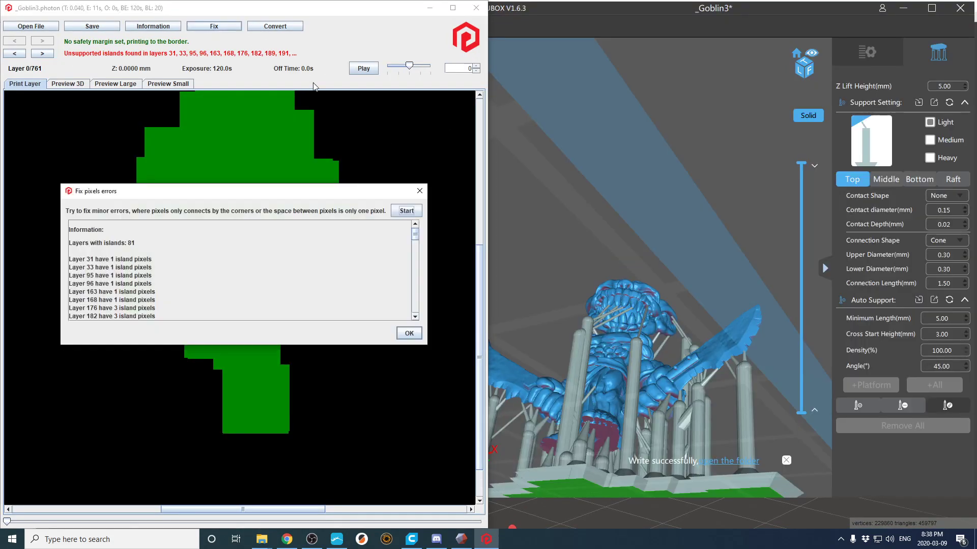
{"action": "left_click", "coordinate": [398, 212]}
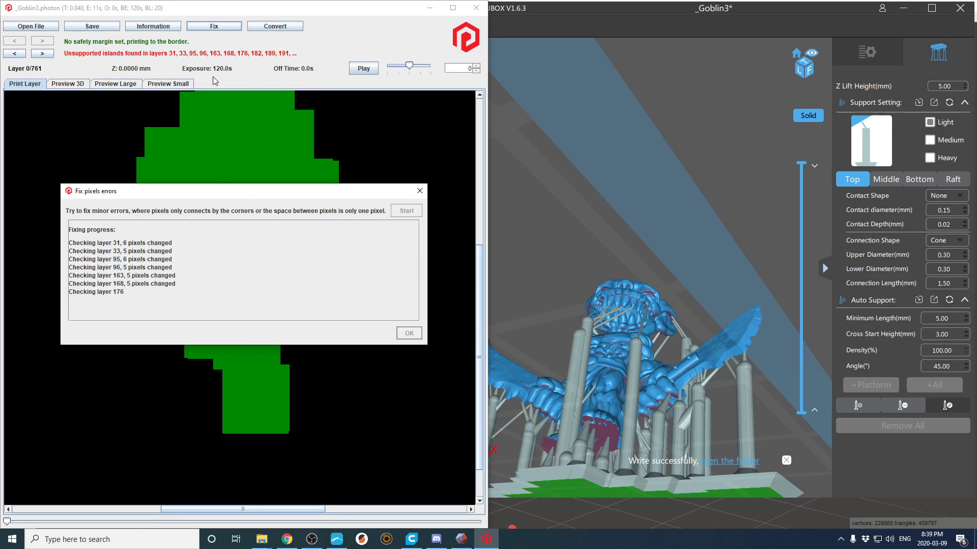
{"action": "left_click", "coordinate": [419, 193]}
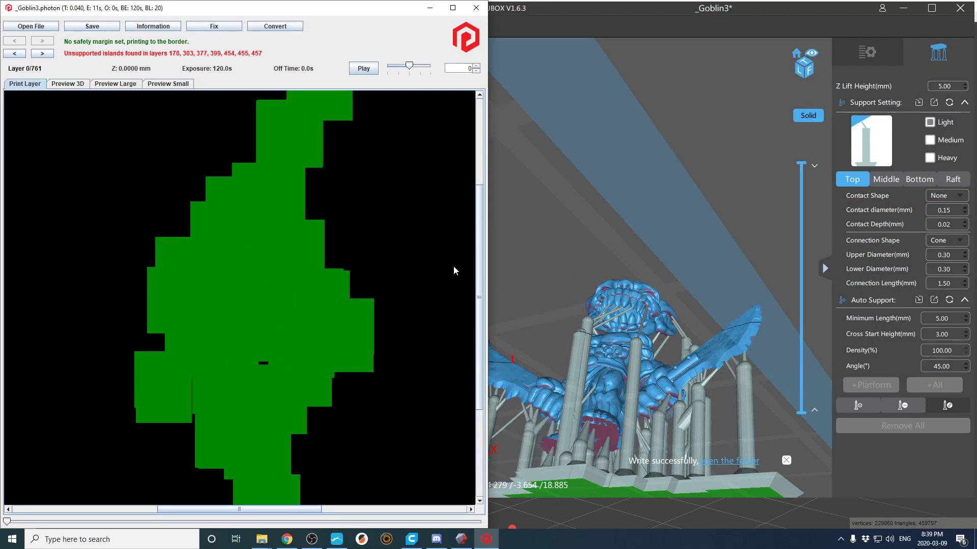
{"action": "left_click", "coordinate": [217, 26]}
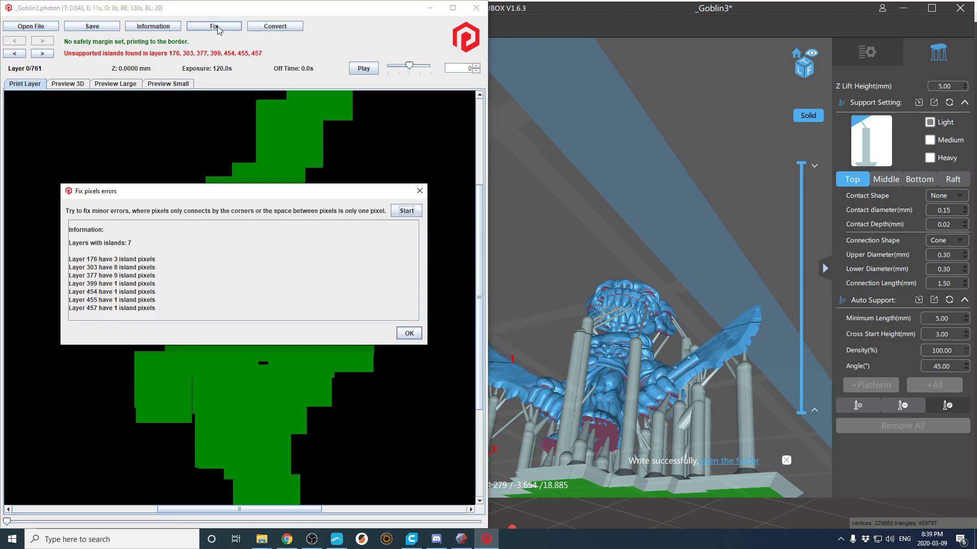
{"action": "left_click", "coordinate": [420, 190]}
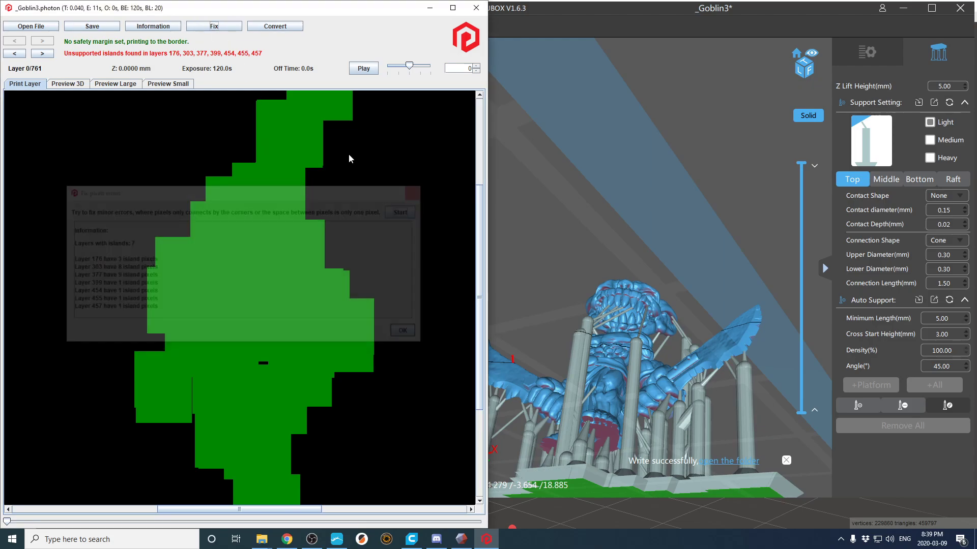
Step: Go through the remaining unsupported islands up to layer 377 and locate its island on the layer image
{"action": "left_click", "coordinate": [43, 54]}
{"action": "left_click", "coordinate": [43, 54]}
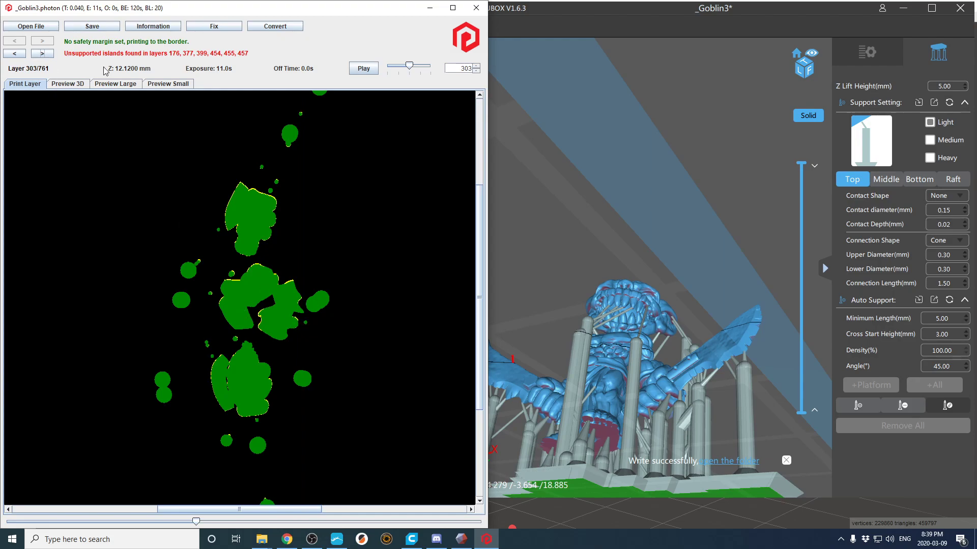
{"action": "left_click", "coordinate": [42, 54]}
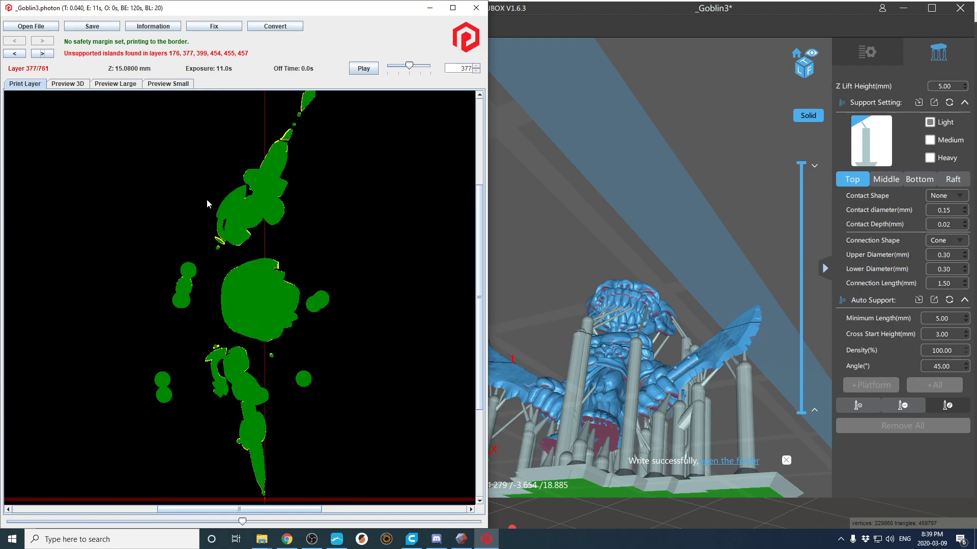
{"action": "scroll", "coordinate": [204, 203], "scroll_direction": "up", "scroll_amount": 7}
{"action": "scroll", "coordinate": [192, 226], "scroll_direction": "down", "scroll_amount": 12}
{"action": "scroll", "coordinate": [219, 257], "scroll_direction": "up", "scroll_amount": 3}
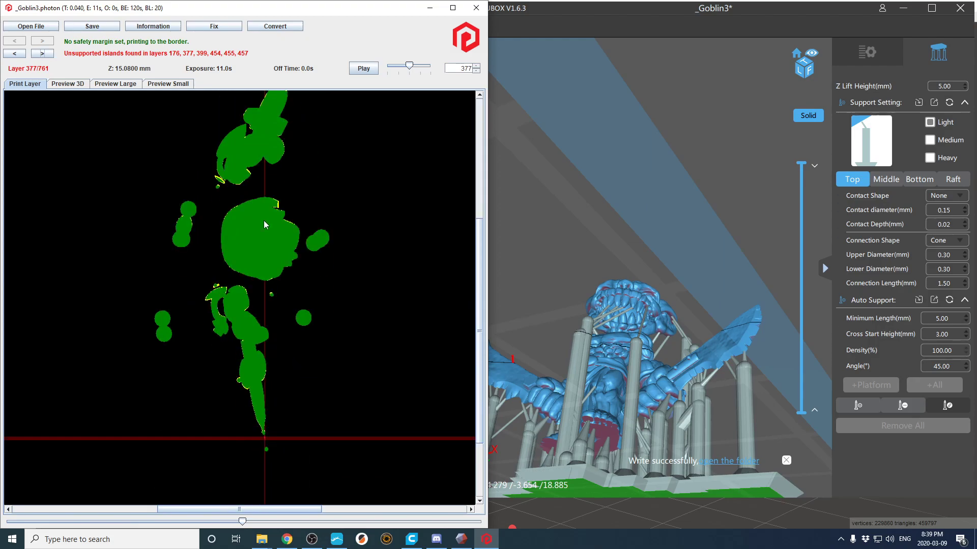
Step: In CHITUBOX, cut the model preview at about layer 376 and examine the sword blades and their supports up close
{"action": "right_click_drag", "start_coordinate": [676, 260], "coordinate": [810, 299]}
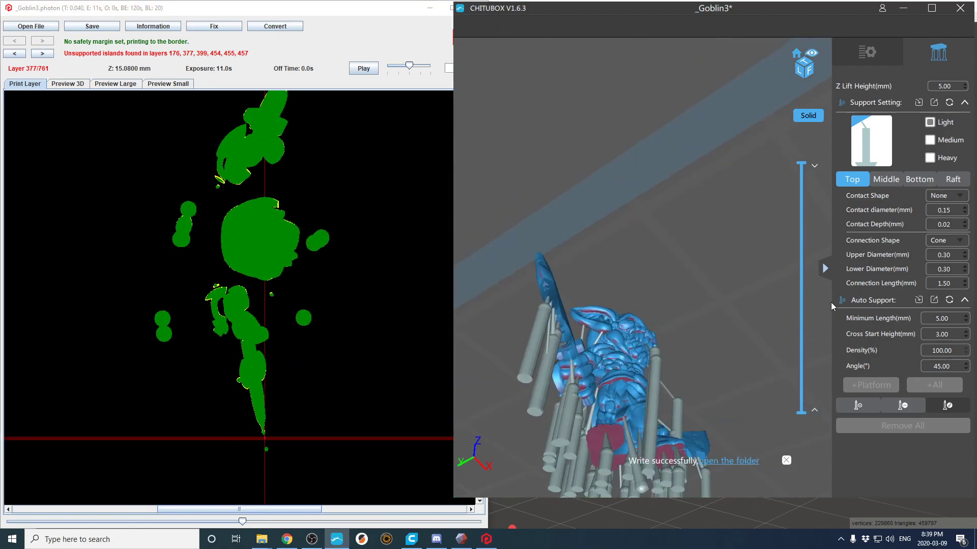
{"action": "left_click_drag", "start_coordinate": [802, 163], "coordinate": [798, 291]}
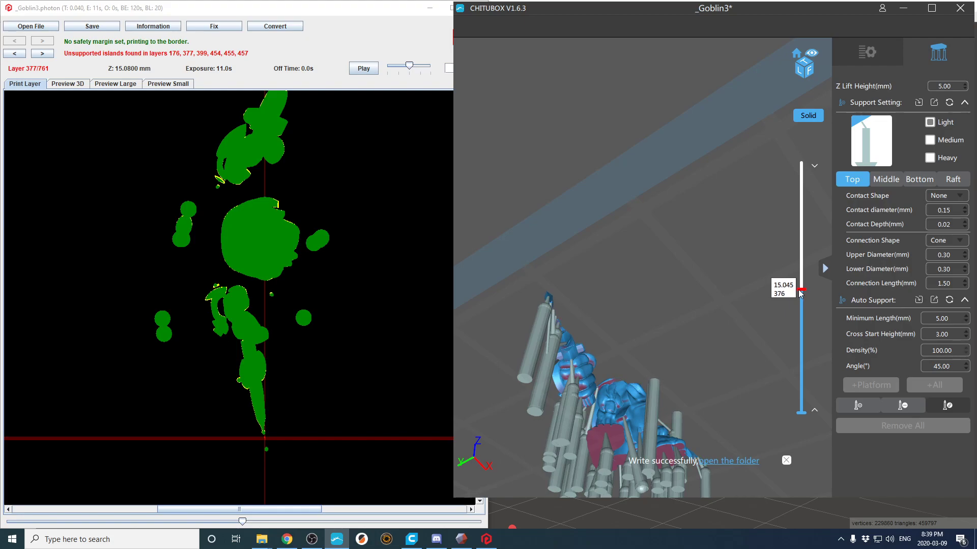
{"action": "left_click_drag", "start_coordinate": [731, 316], "coordinate": [684, 331]}
{"action": "scroll", "coordinate": [722, 355], "scroll_direction": "up", "scroll_amount": 5}
{"action": "right_click_drag", "start_coordinate": [684, 327], "coordinate": [700, 305]}
{"action": "scroll", "coordinate": [700, 309], "scroll_direction": "up", "scroll_amount": 5}
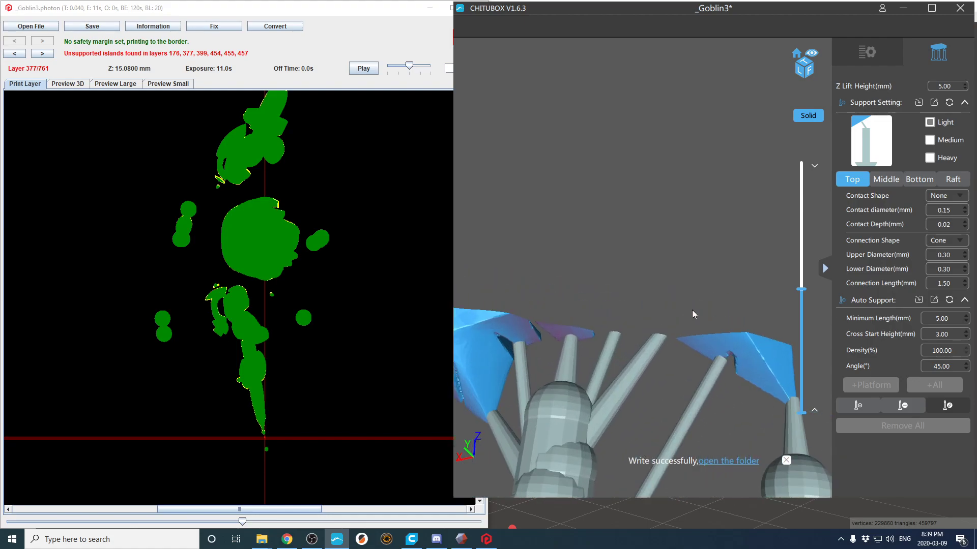
{"action": "scroll", "coordinate": [693, 306], "scroll_direction": "up", "scroll_amount": 4}
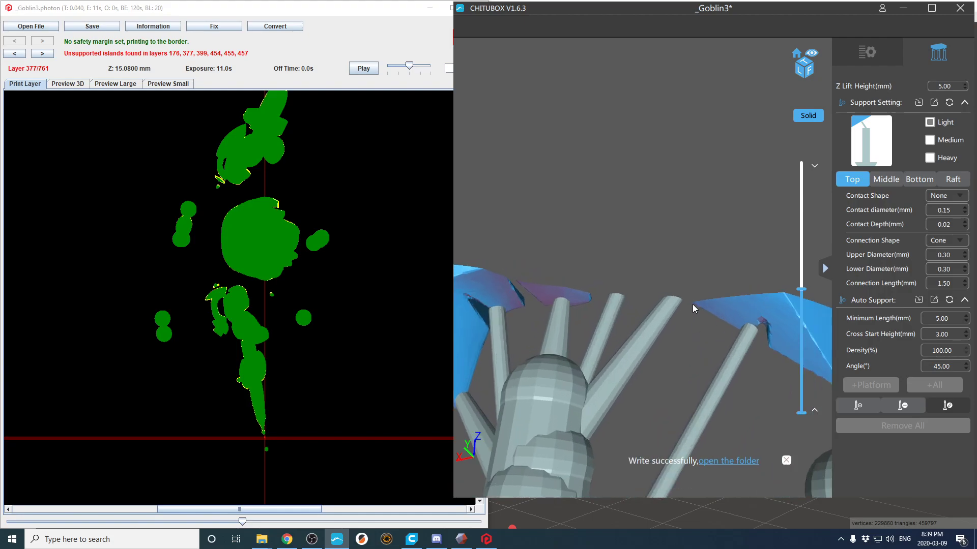
{"action": "right_click_drag", "start_coordinate": [692, 303], "coordinate": [695, 328]}
{"action": "key", "text": "Up"}
{"action": "key", "text": "Down"}
{"action": "key", "text": "Down"}
{"action": "scroll", "coordinate": [684, 329], "scroll_direction": "up", "scroll_amount": 1}
{"action": "scroll", "coordinate": [685, 328], "scroll_direction": "down", "scroll_amount": 6}
{"action": "right_click_drag", "start_coordinate": [685, 328], "coordinate": [615, 391]}
{"action": "middle_click_drag", "start_coordinate": [615, 391], "coordinate": [697, 380]}
{"action": "right_click_drag", "start_coordinate": [698, 379], "coordinate": [858, 300]}
{"action": "scroll", "coordinate": [671, 395], "scroll_direction": "down", "scroll_amount": 3}
{"action": "scroll", "coordinate": [657, 389], "scroll_direction": "up", "scroll_amount": 1}
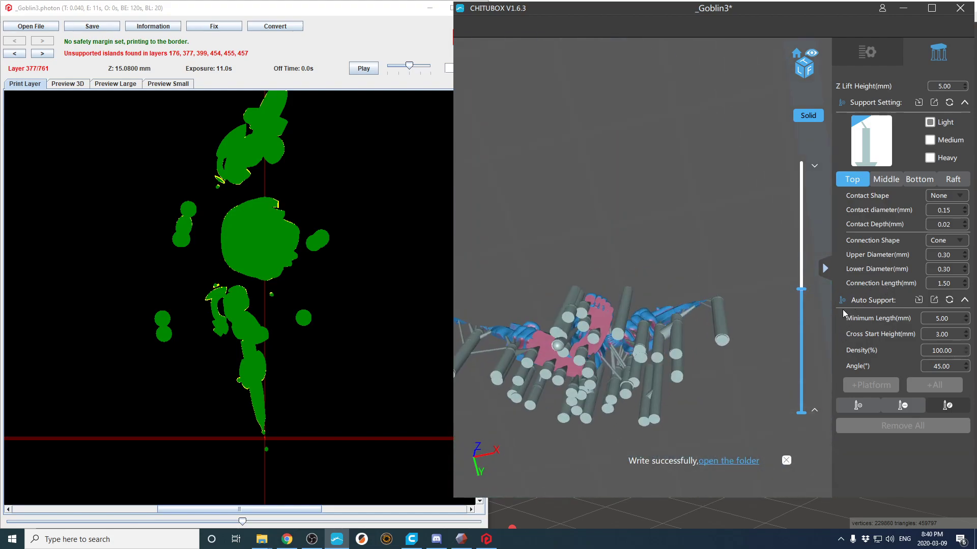
Step: Move the support pillar under the sword blade's end closer to its neighbouring pillar
{"action": "scroll", "coordinate": [732, 331], "scroll_direction": "up", "scroll_amount": 4}
{"action": "right_click_drag", "start_coordinate": [732, 331], "coordinate": [676, 336]}
{"action": "scroll", "coordinate": [683, 375], "scroll_direction": "up", "scroll_amount": 5}
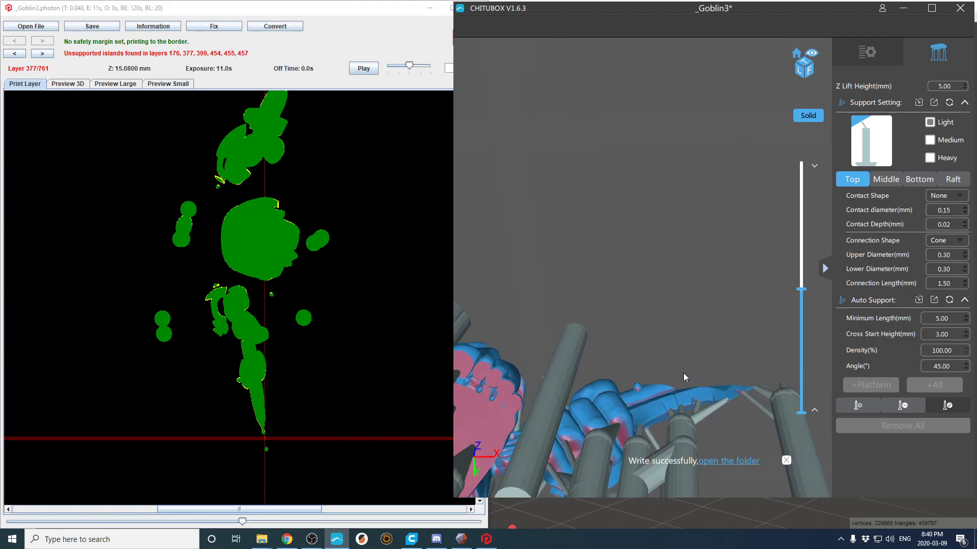
{"action": "right_click_drag", "start_coordinate": [728, 408], "coordinate": [694, 352]}
{"action": "left_click_drag", "start_coordinate": [682, 339], "coordinate": [651, 310], "text": "shift"}
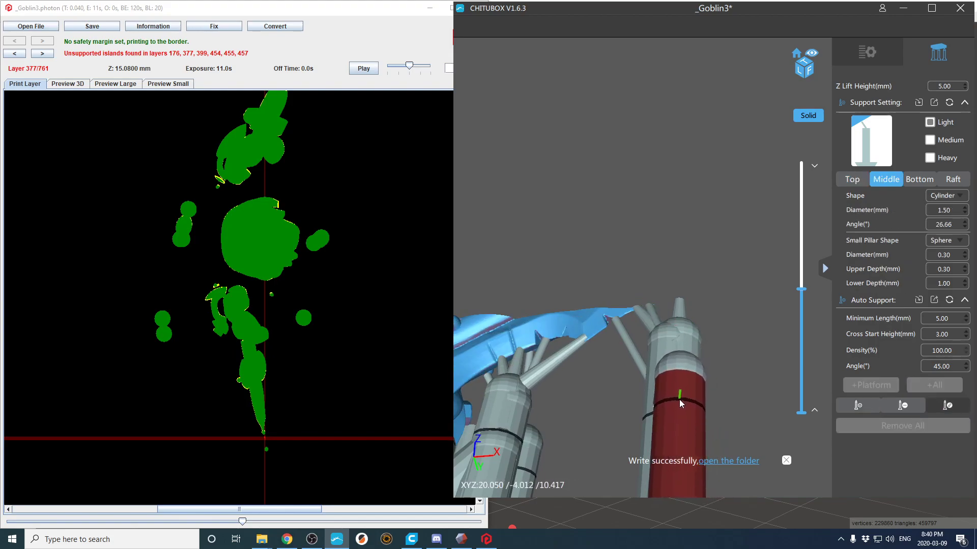
{"action": "left_click_drag", "start_coordinate": [679, 406], "coordinate": [675, 407], "text": "shift"}
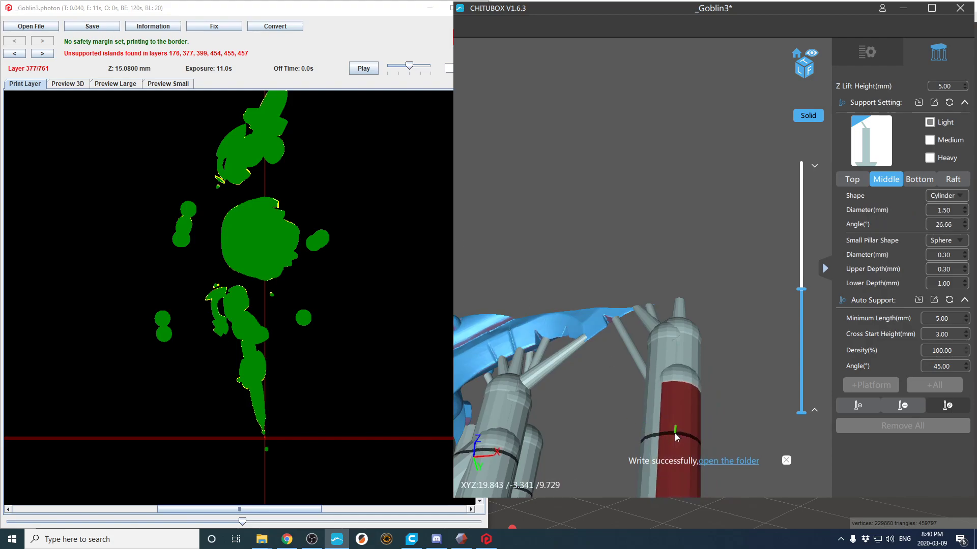
Step: Go to the island on layer 399 in the validator and raise the CHITUBOX model preview to layer 399
{"action": "left_click", "coordinate": [47, 53]}
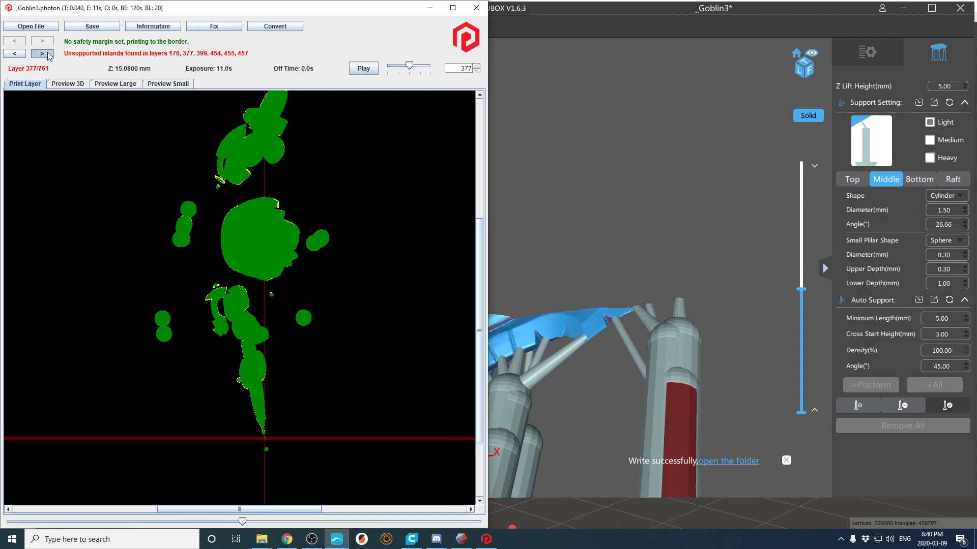
{"action": "left_click", "coordinate": [730, 269]}
{"action": "key", "text": "Up"}
{"action": "key", "text": "Up"}
{"action": "key", "text": "Up"}
{"action": "key", "text": "Up"}
{"action": "key", "text": "Up"}
{"action": "key", "text": "Up"}
{"action": "key", "text": "Up"}
{"action": "key", "text": "Up"}
{"action": "key", "text": "Up"}
{"action": "key", "text": "Up"}
{"action": "key", "text": "Up"}
{"action": "key", "text": "Up"}
{"action": "key", "text": "Up"}
{"action": "key", "text": "Up"}
{"action": "key", "text": "Up"}
{"action": "key", "text": "Up"}
{"action": "key", "text": "Up"}
{"action": "key", "text": "Up"}
{"action": "key", "text": "Up"}
{"action": "key", "text": "Up"}
{"action": "key", "text": "Up"}
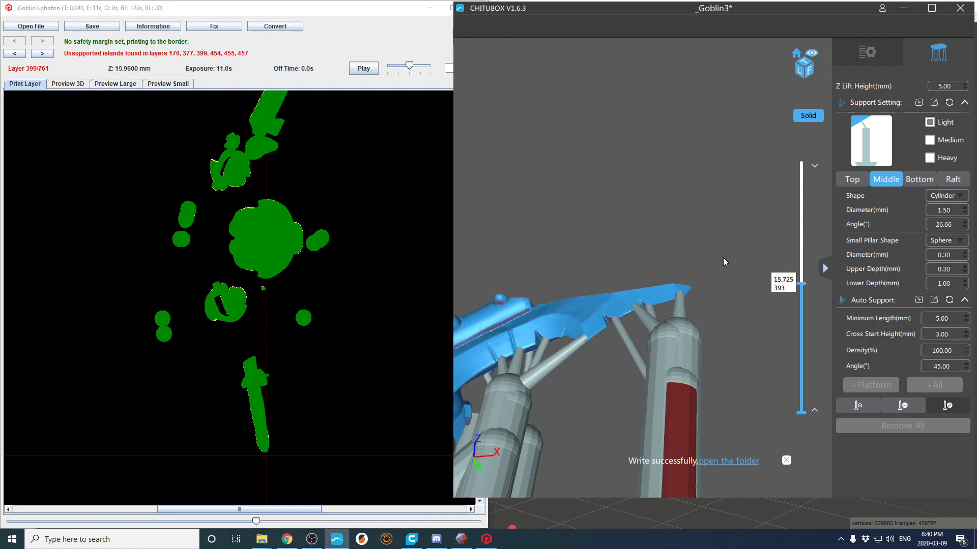
{"action": "key", "text": "Up"}
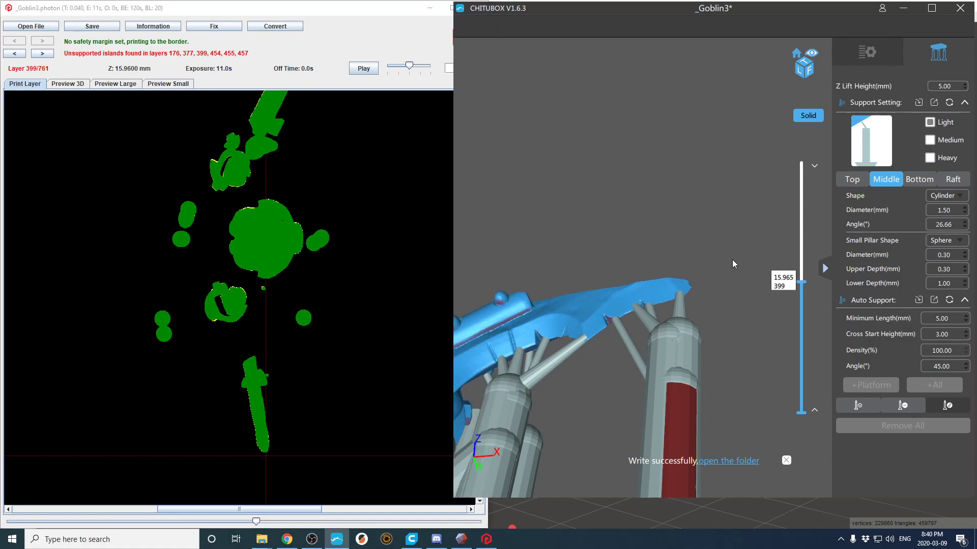
Step: Add a light support at the tip of the sword blade where layer 399 has its island
{"action": "right_click_drag", "start_coordinate": [724, 265], "coordinate": [687, 269]}
{"action": "middle_click_drag", "start_coordinate": [687, 270], "coordinate": [748, 296]}
{"action": "right_click_drag", "start_coordinate": [623, 275], "coordinate": [617, 274]}
{"action": "middle_click_drag", "start_coordinate": [617, 274], "coordinate": [705, 399]}
{"action": "right_click_drag", "start_coordinate": [615, 311], "coordinate": [635, 307]}
{"action": "key", "text": "a"}
{"action": "left_click", "coordinate": [628, 276]}
Step: Move the new support's pillar farther out beyond the sword tip and dismiss the export notification
{"action": "key", "text": "e"}
{"action": "left_click_drag", "start_coordinate": [679, 411], "coordinate": [678, 250]}
{"action": "scroll", "coordinate": [712, 273], "scroll_direction": "down", "scroll_amount": 3}
{"action": "right_click_drag", "start_coordinate": [712, 273], "coordinate": [711, 356]}
{"action": "scroll", "coordinate": [719, 335], "scroll_direction": "down", "scroll_amount": 2}
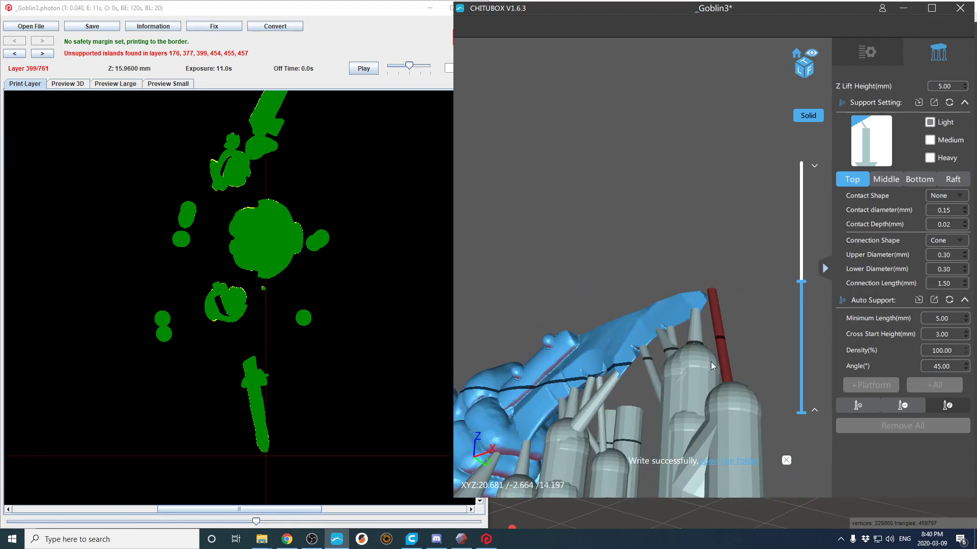
{"action": "left_click_drag", "start_coordinate": [734, 465], "coordinate": [767, 454]}
{"action": "left_click", "coordinate": [786, 461]}
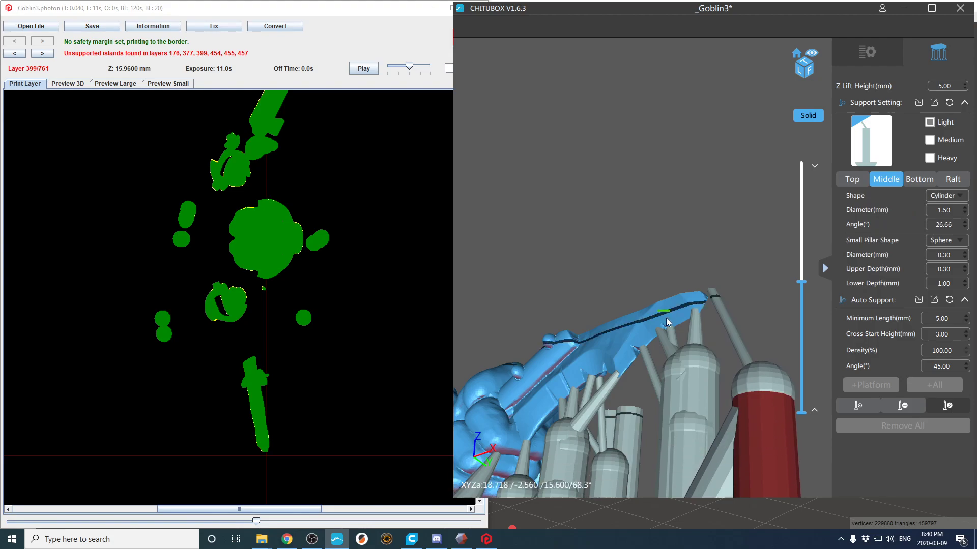
Step: Check the layer 454 island in the validator and close the Photon file
{"action": "right_click_drag", "start_coordinate": [667, 312], "coordinate": [657, 325]}
{"action": "left_click", "coordinate": [43, 54]}
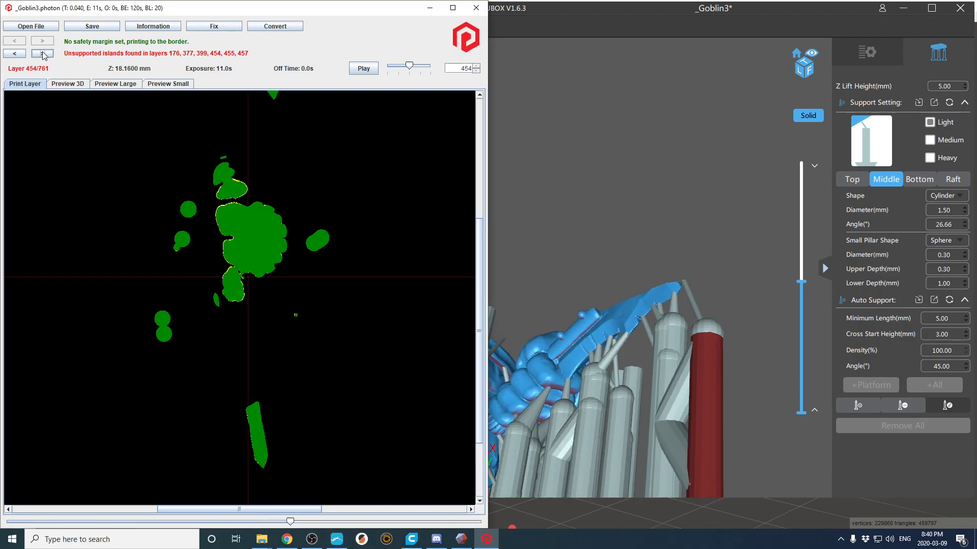
{"action": "left_click", "coordinate": [476, 12]}
Step: Maximize CHITUBOX, restore the layer preview to the full model height and examine the goblin's supports from underneath
{"action": "left_click", "coordinate": [931, 8]}
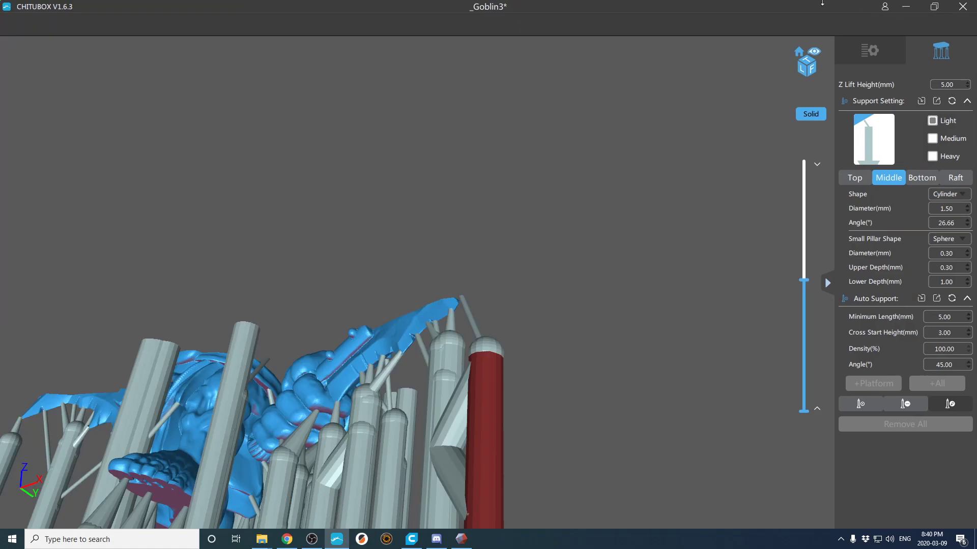
{"action": "left_click_drag", "start_coordinate": [810, 283], "coordinate": [809, 162]}
{"action": "scroll", "coordinate": [613, 246], "scroll_direction": "up", "scroll_amount": 2}
{"action": "scroll", "coordinate": [649, 264], "scroll_direction": "down", "scroll_amount": 4}
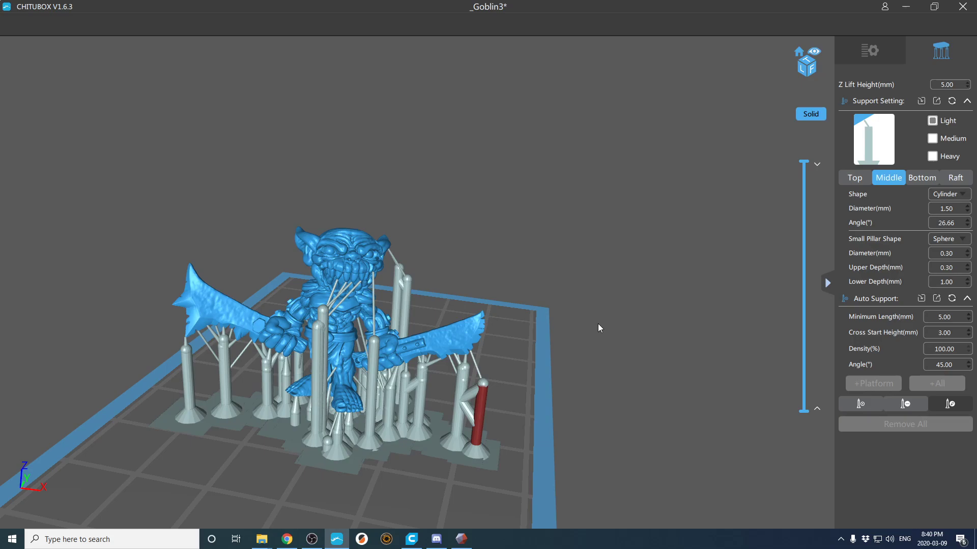
{"action": "right_click_drag", "start_coordinate": [370, 309], "coordinate": [411, 244]}
{"action": "scroll", "coordinate": [396, 281], "scroll_direction": "up", "scroll_amount": 3}
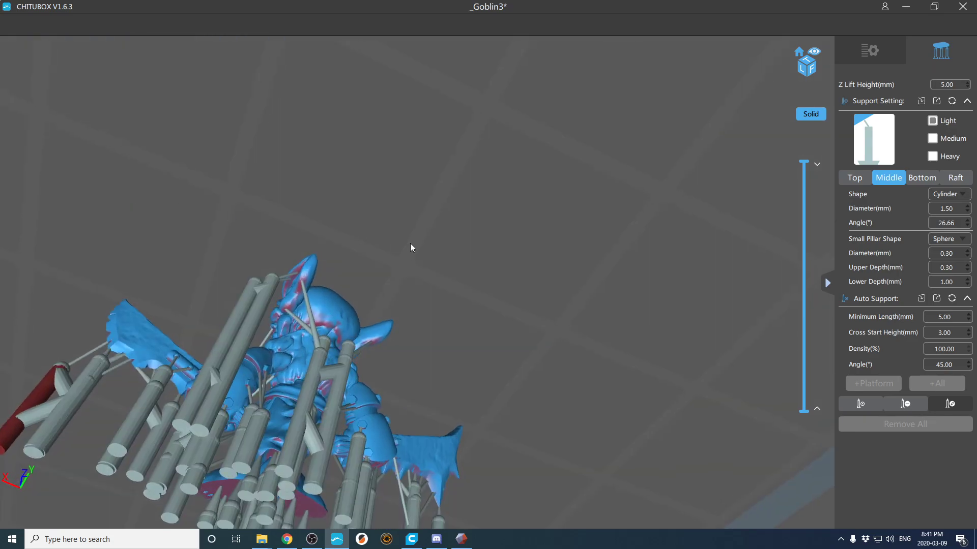